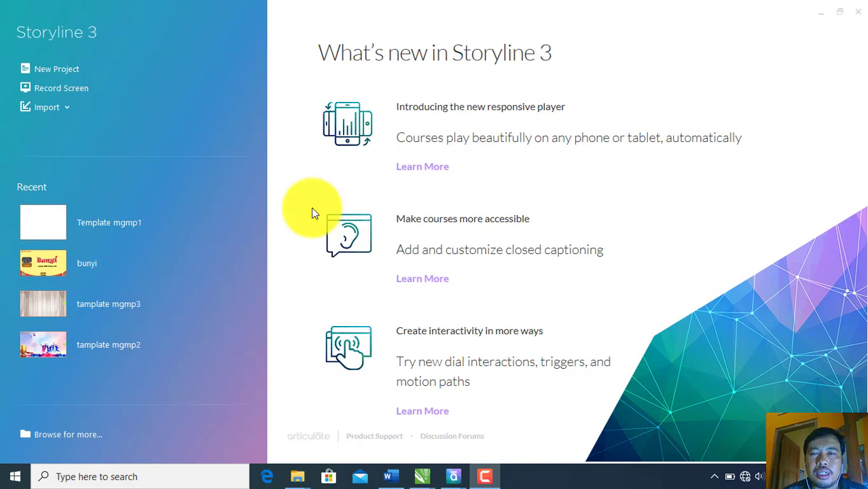
Switch to the already open Template mgmp1 project in Storyline and examine its scene map from Tune down to Pustaka
click(55, 232)
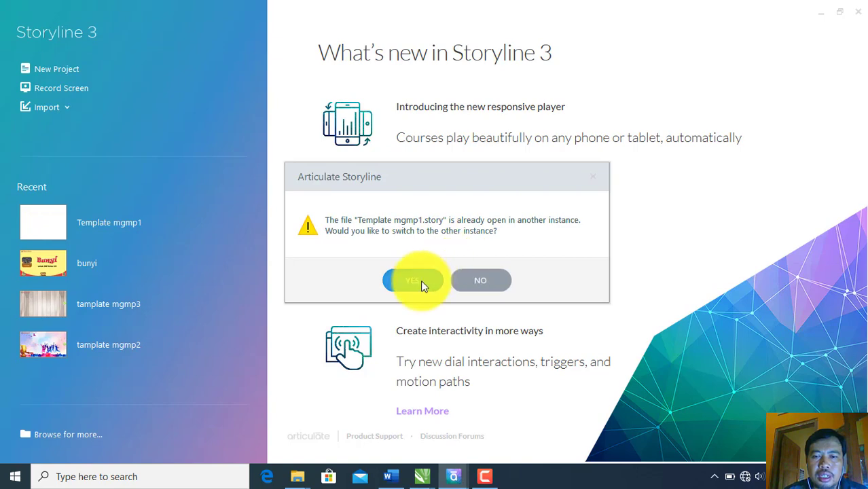
click(469, 285)
mouse_move(455, 478)
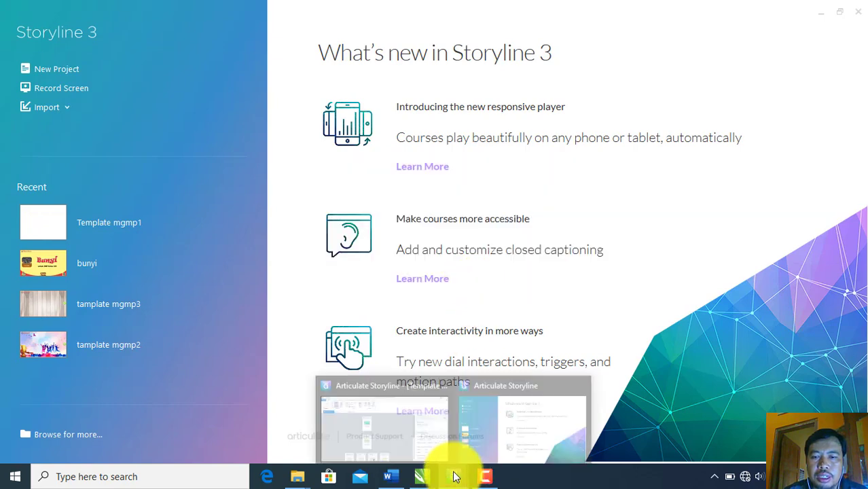
click(415, 428)
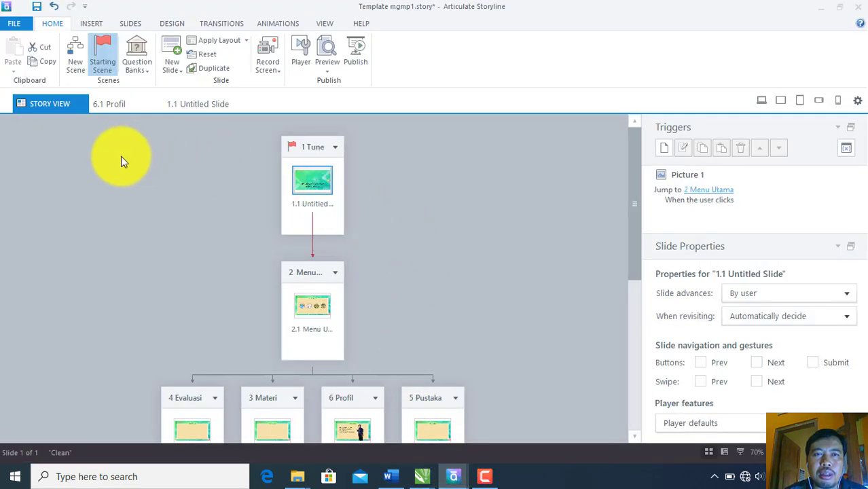
scroll(492, 280, down, 1)
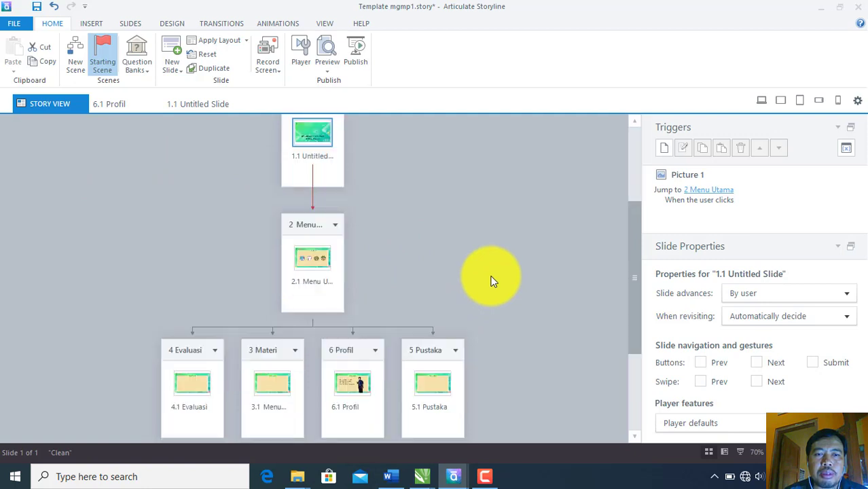
scroll(494, 282, down, 1)
scroll(494, 281, up, 2)
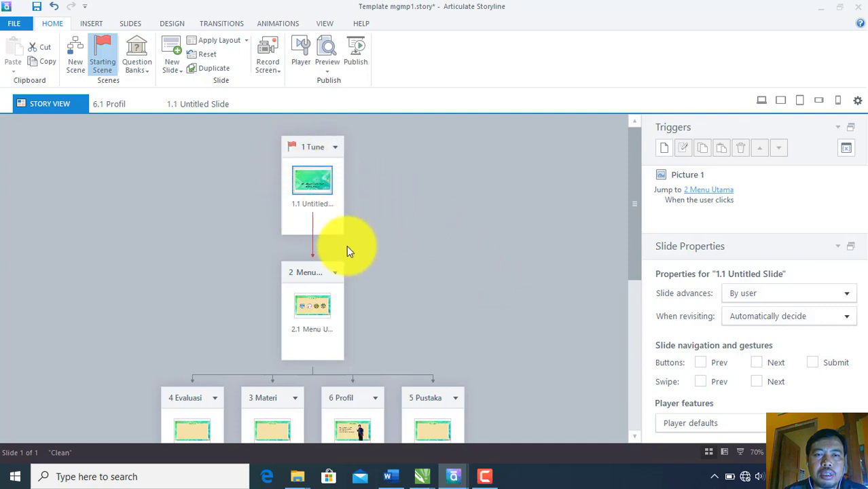
scroll(347, 245, down, 1)
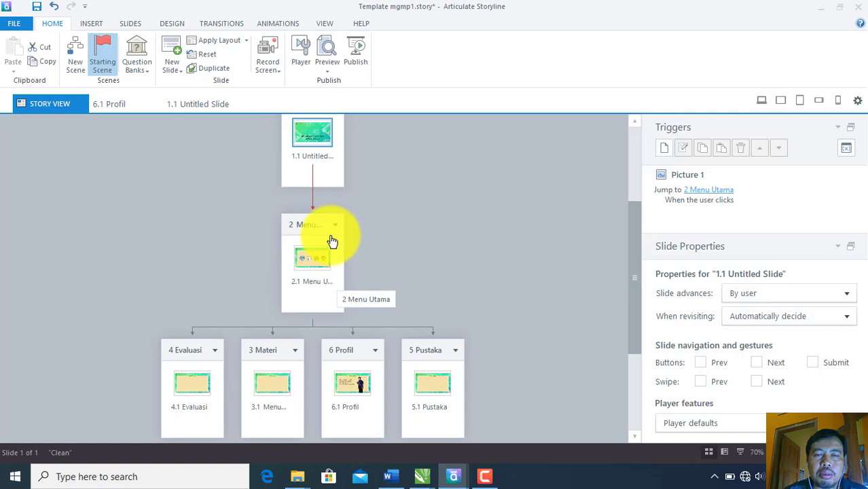
drag(300, 249, 304, 265)
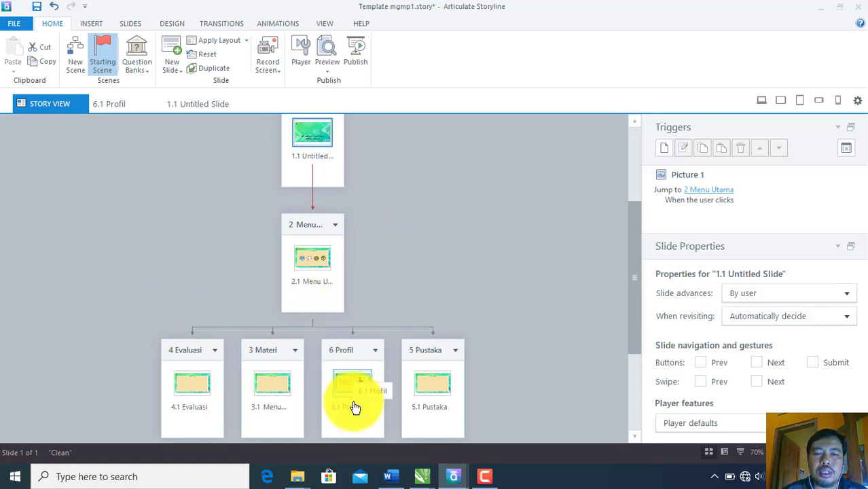
Switch to the asset bunyi folder in File Explorer and open the naskah bunyi document in Word
mouse_move(302, 474)
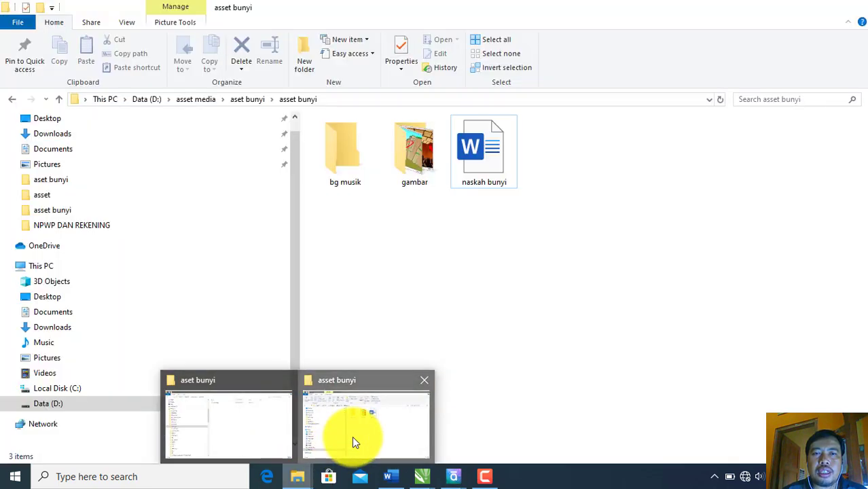
click(352, 438)
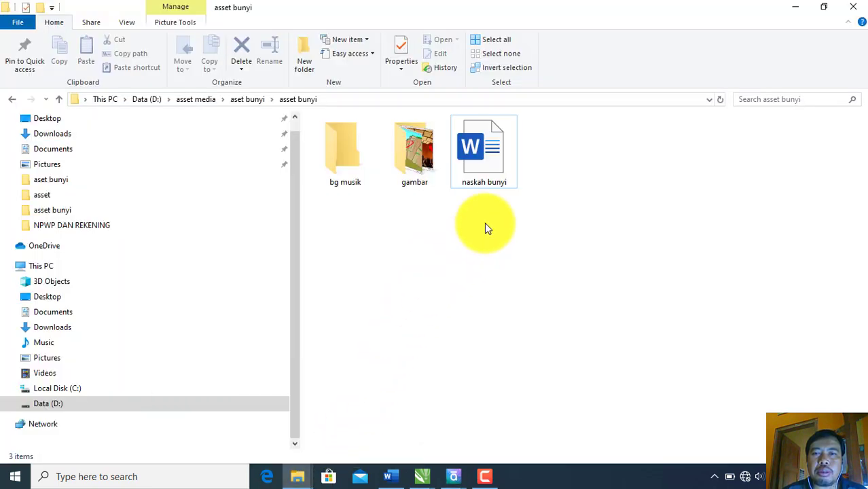
double_click(483, 174)
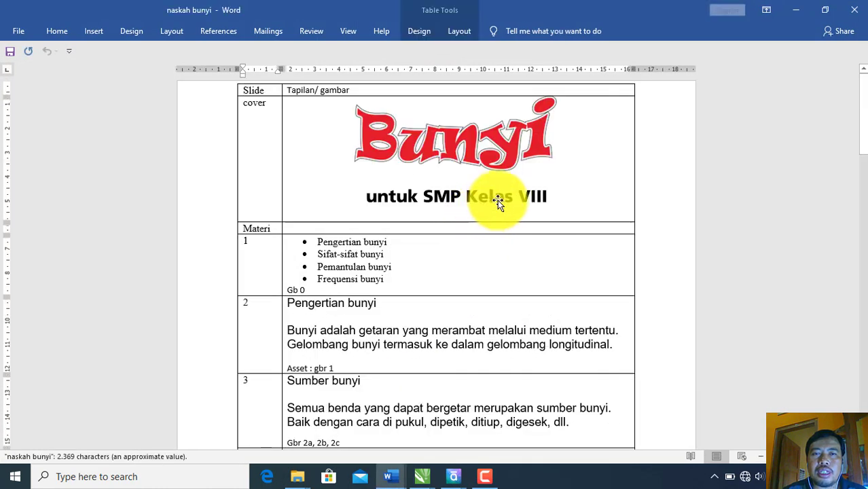
Read through the naskah bunyi script, checking each Materi row's text and image references from the cover down to the Gema row
scroll(497, 204, down, 2)
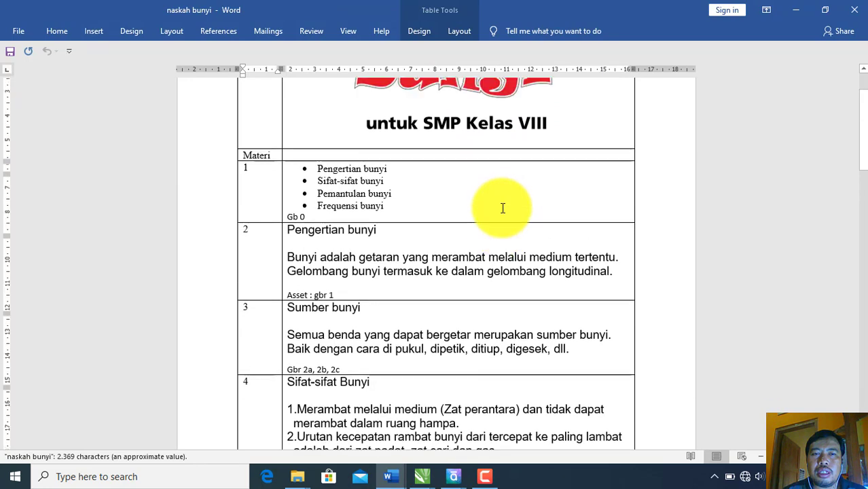
scroll(502, 208, up, 2)
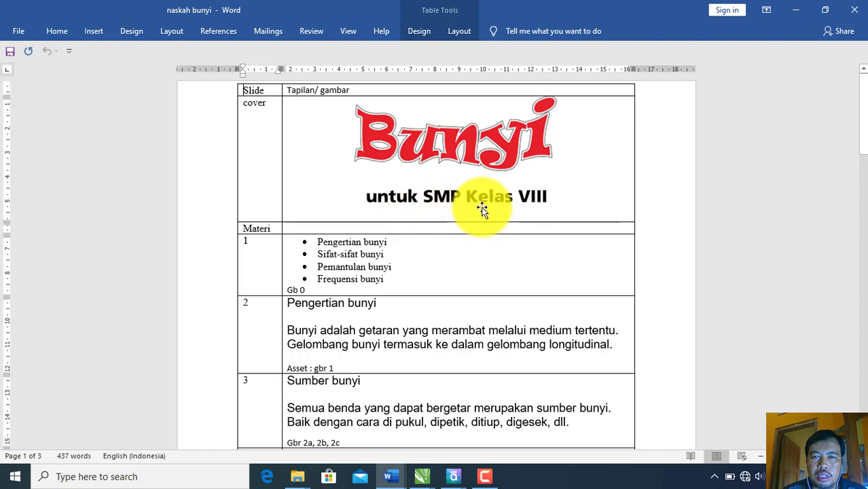
scroll(498, 226, down, 3)
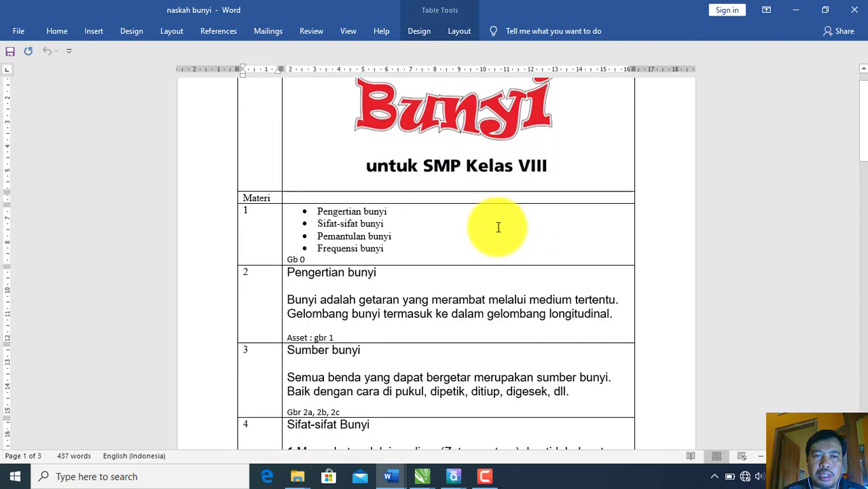
scroll(271, 184, down, 3)
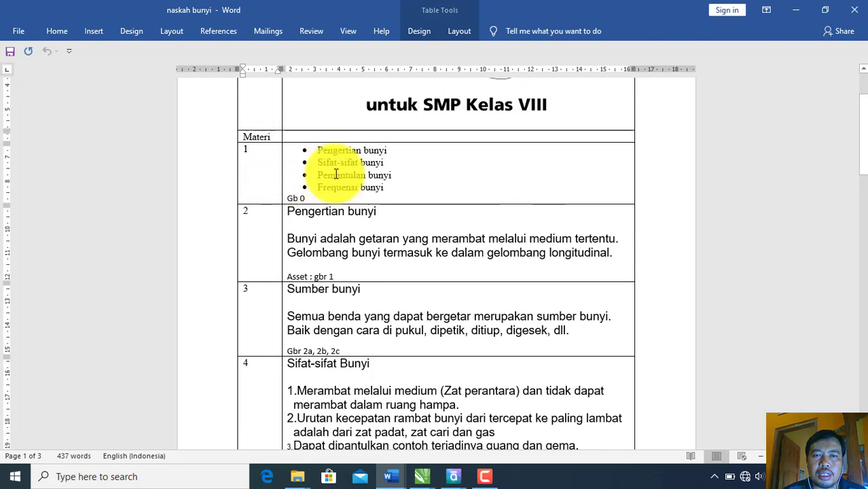
scroll(281, 170, down, 4)
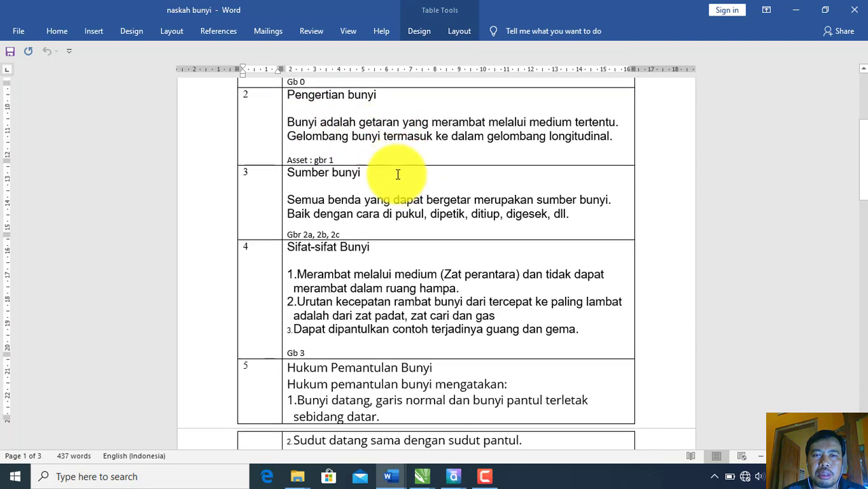
scroll(398, 174, up, 2)
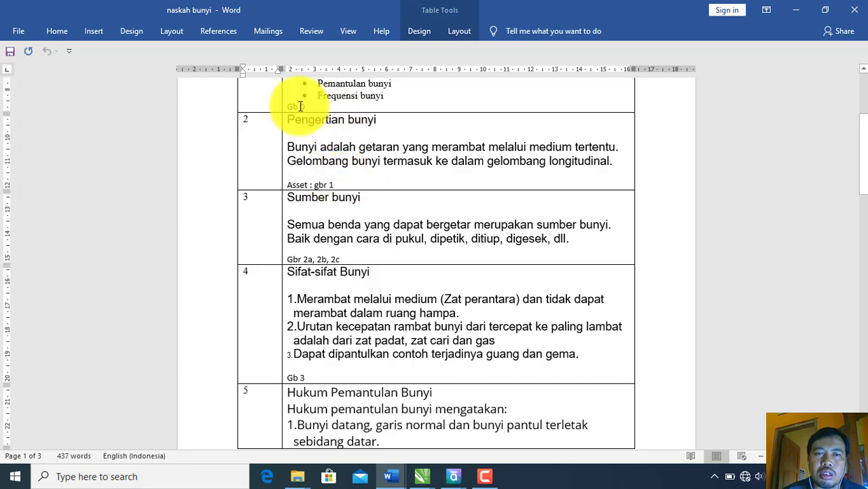
scroll(292, 129, up, 2)
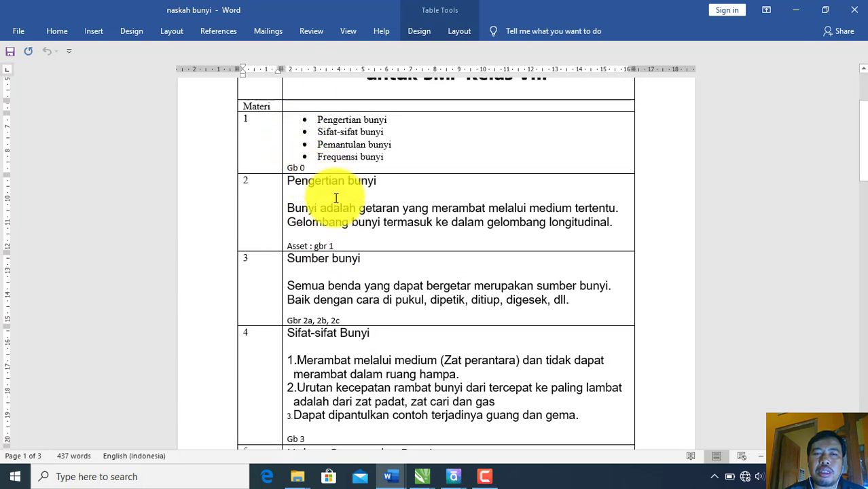
scroll(336, 197, down, 3)
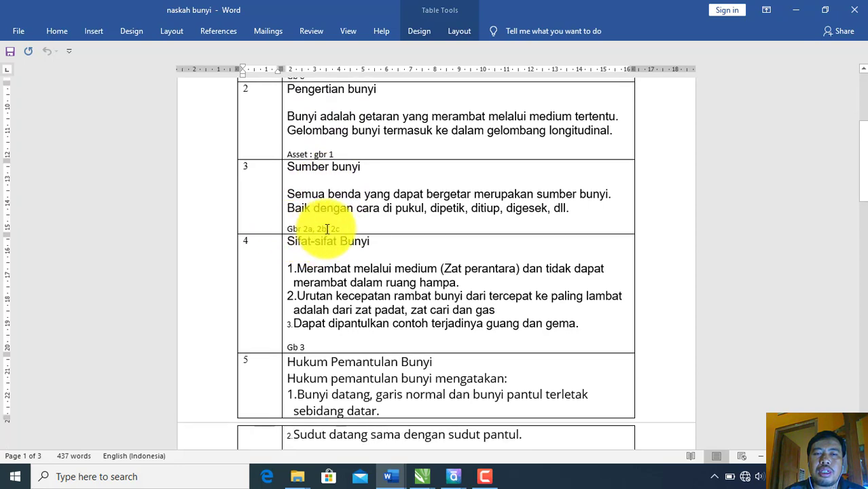
scroll(327, 229, down, 2)
scroll(309, 280, down, 2)
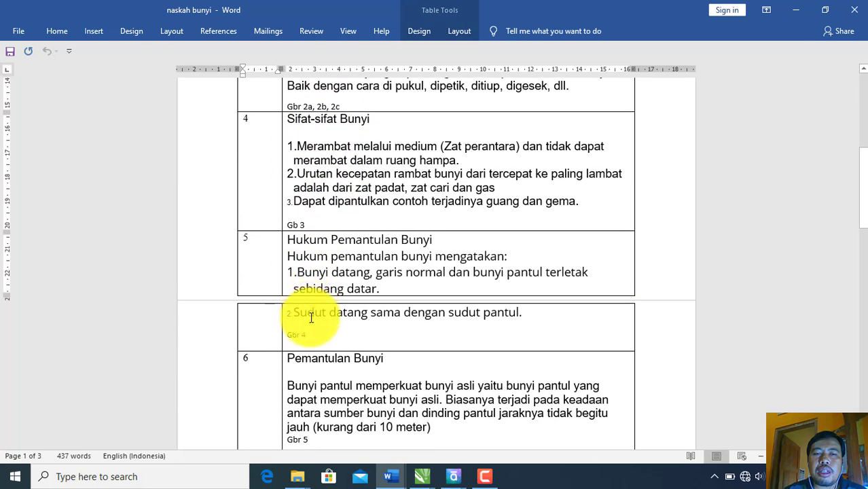
scroll(309, 309, down, 4)
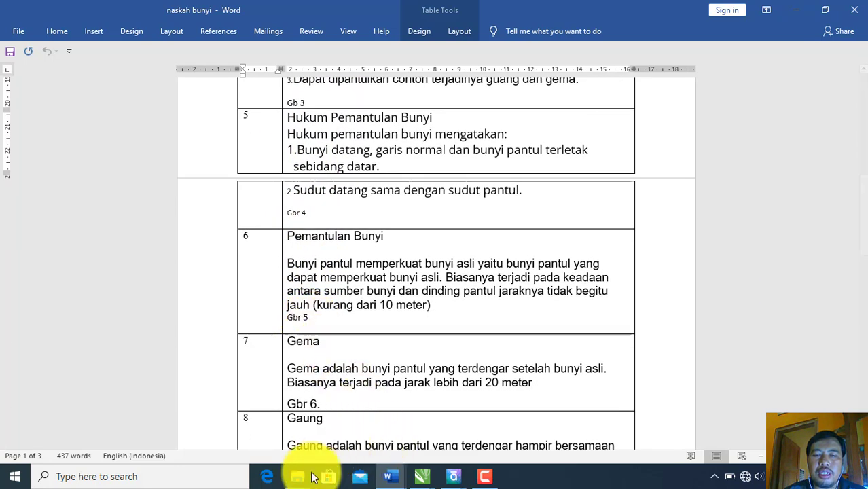
Switch to the asset bunyi folder in File Explorer and look through its gambar and bg musik subfolders
mouse_move(302, 474)
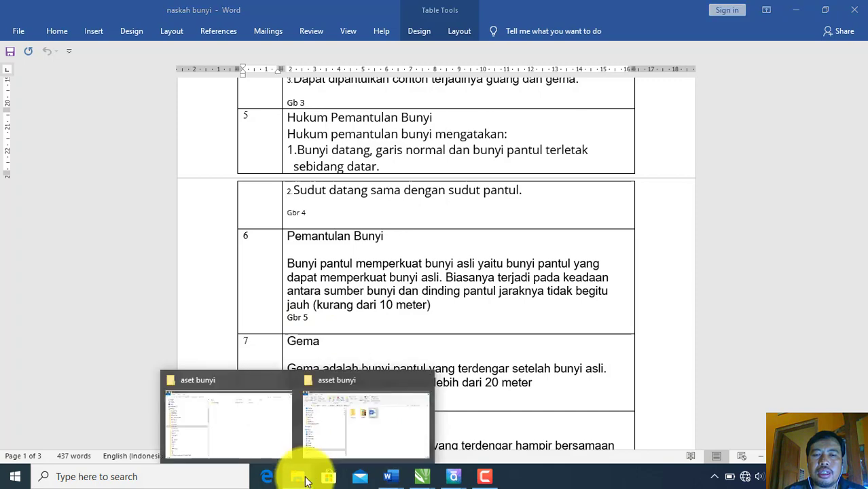
click(358, 433)
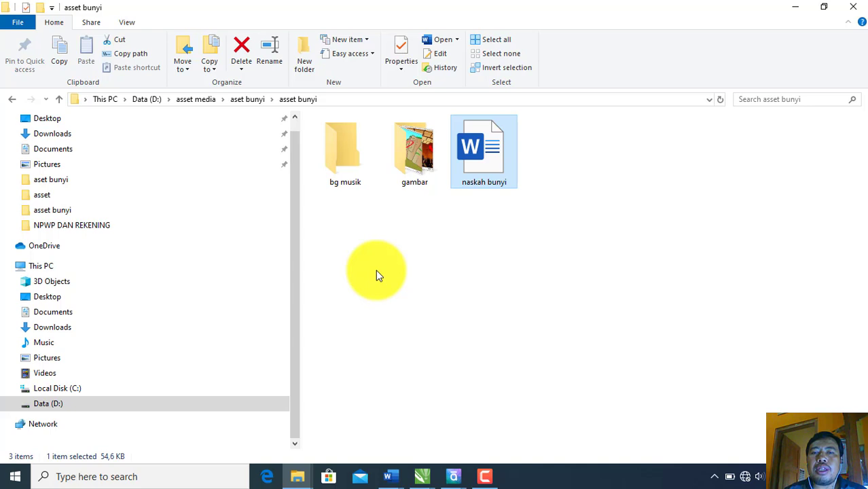
click(415, 164)
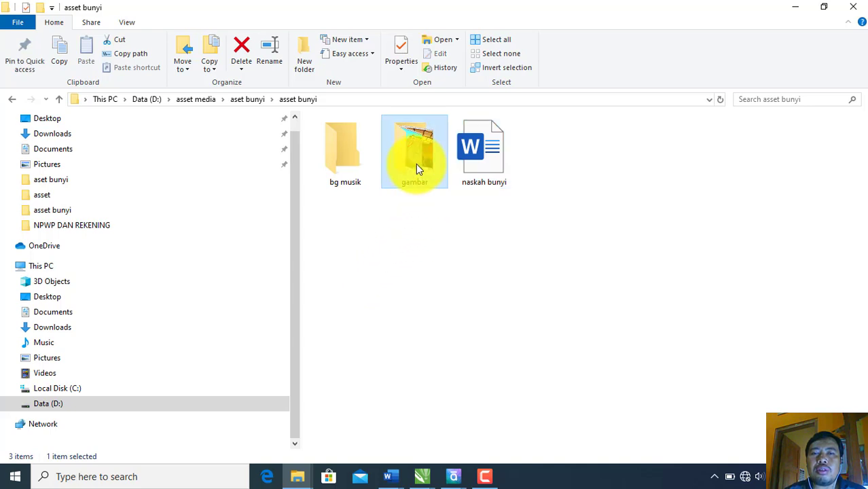
double_click(416, 164)
click(432, 243)
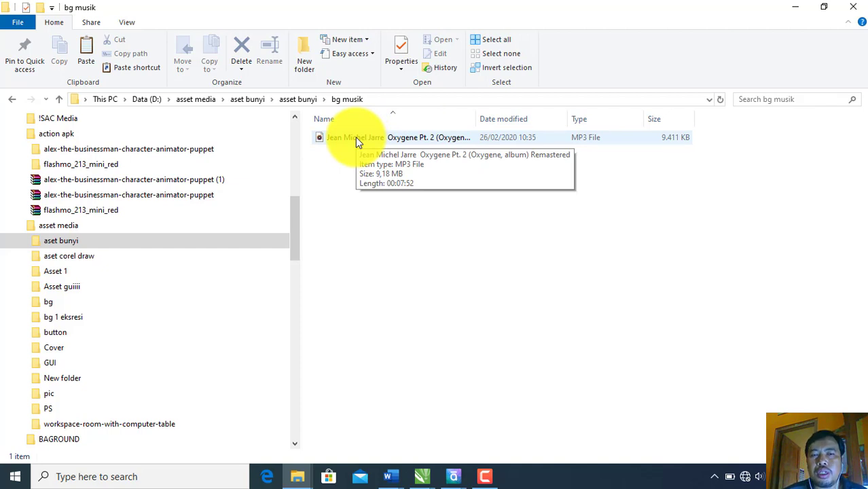
Switch to Storyline and then Word, and review the naskah bunyi script from the cover to the Pustaka, Profil and Evaluasi rows
mouse_move(460, 479)
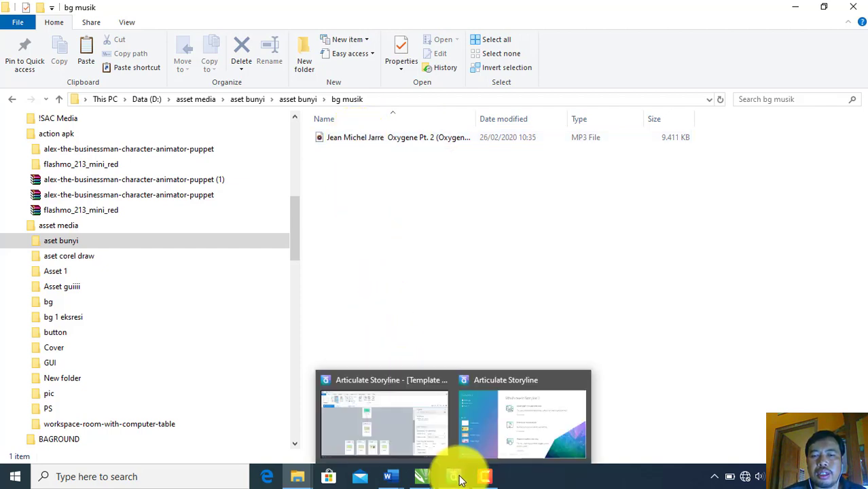
click(406, 413)
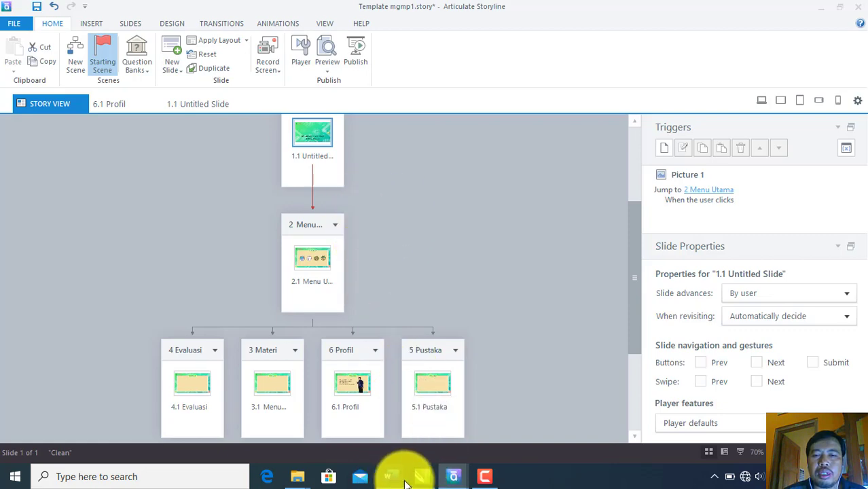
mouse_move(395, 479)
click(427, 437)
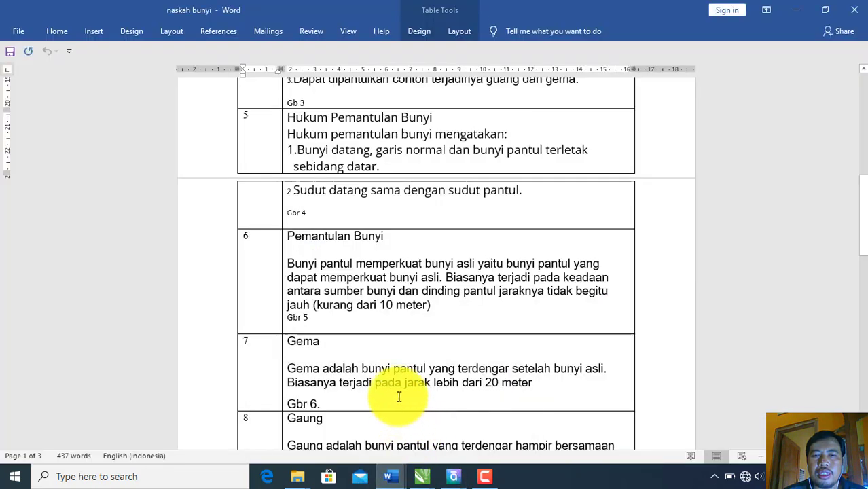
scroll(427, 282, up, 15)
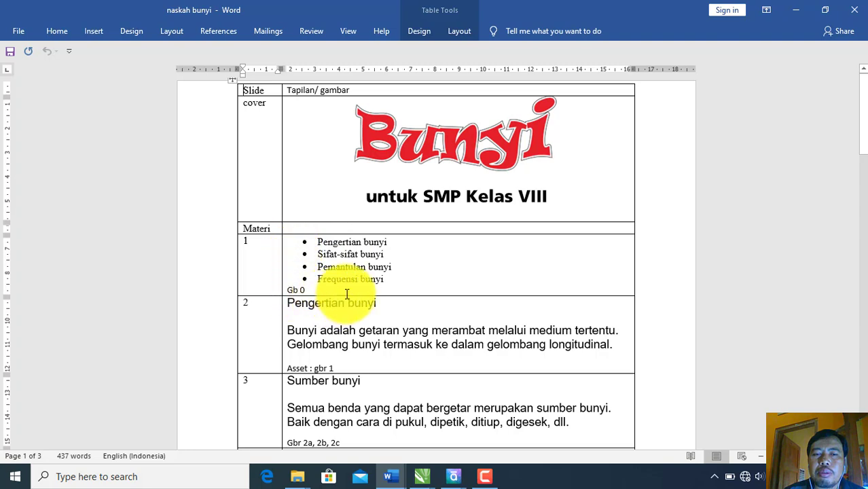
scroll(347, 294, down, 15)
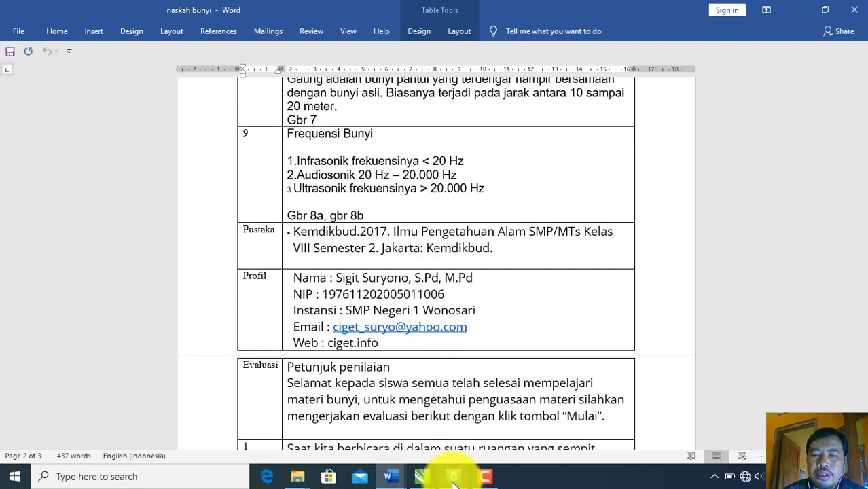
Switch to the Template mgmp1 project in Storyline and open slide 1.1 of the Tune scene for editing
mouse_move(454, 481)
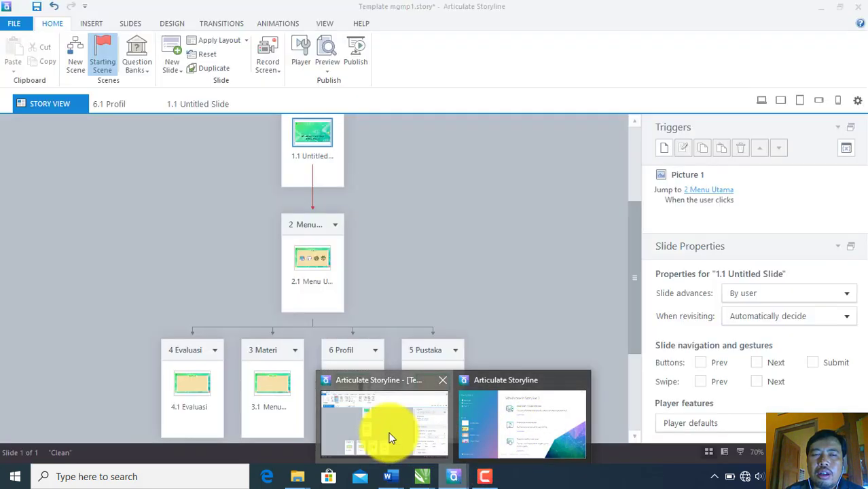
click(389, 433)
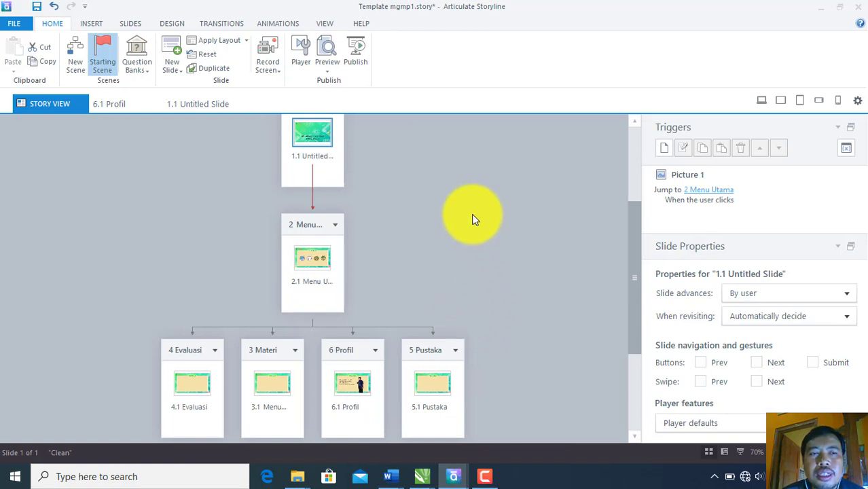
scroll(473, 218, up, 2)
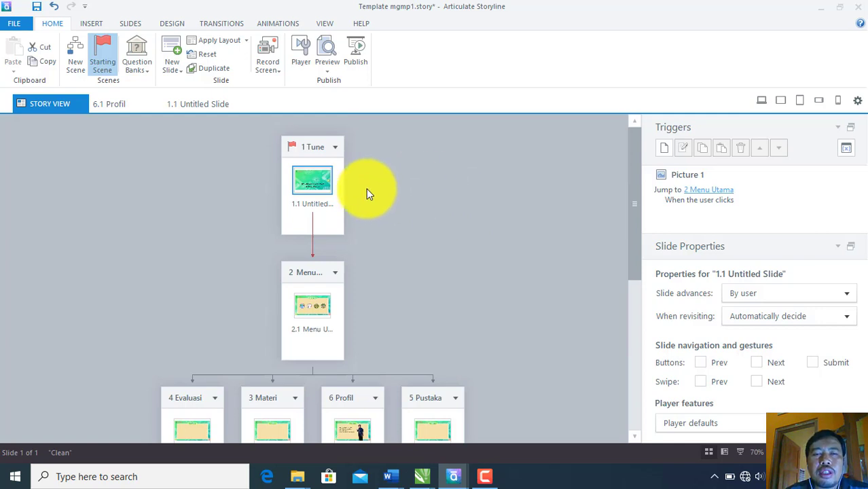
double_click(312, 180)
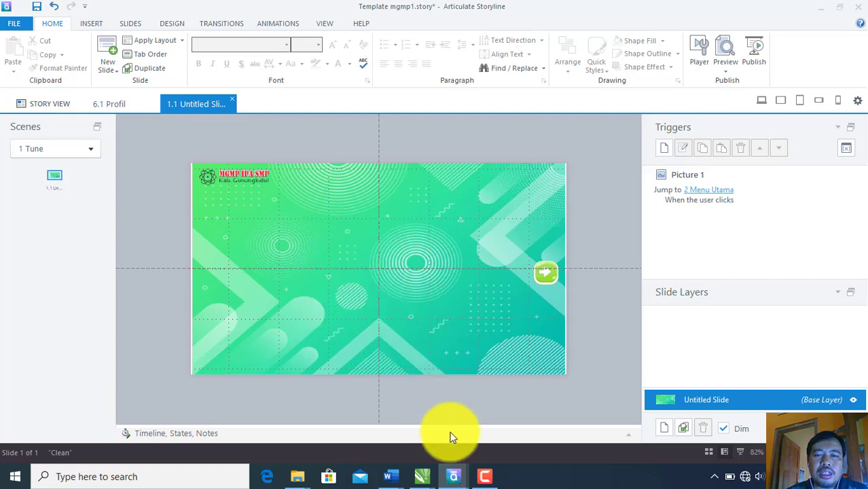
Switch to the naskah bunyi document in Word and return to the cover row at its beginning
mouse_move(388, 467)
click(507, 420)
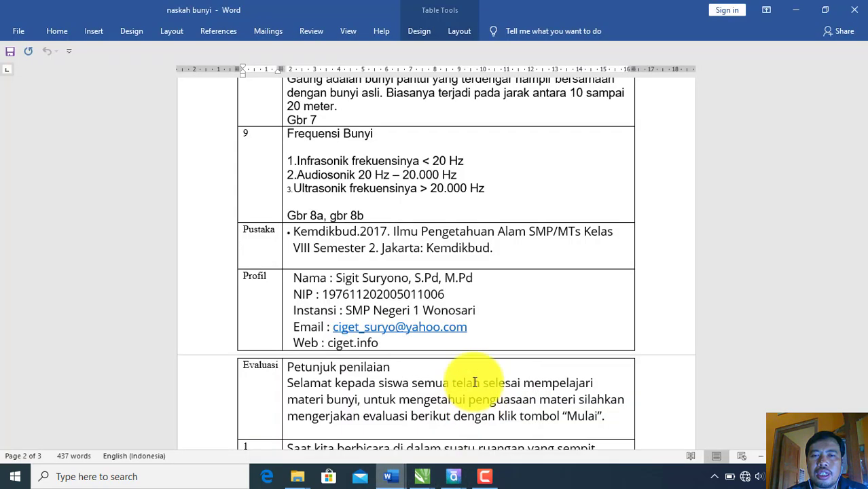
scroll(469, 306, up, 10)
drag(865, 198, 848, 53)
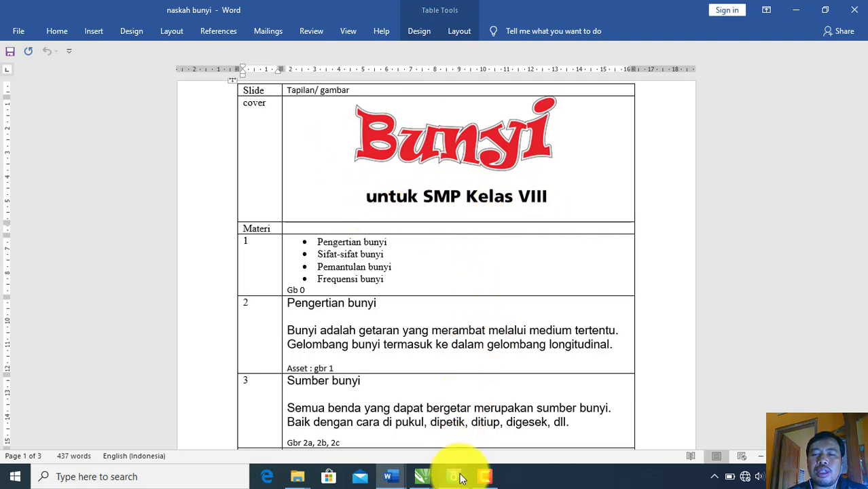
Switch to Storyline and insert the judul picture from the gambar folder on slide 1.1, enlarged to about 344 × 128 px, centred in the slide's upper half
mouse_move(455, 474)
click(414, 430)
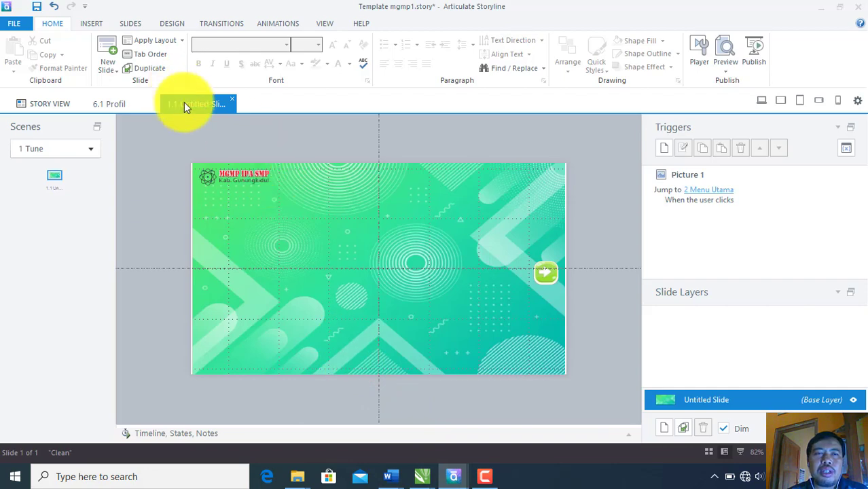
click(90, 23)
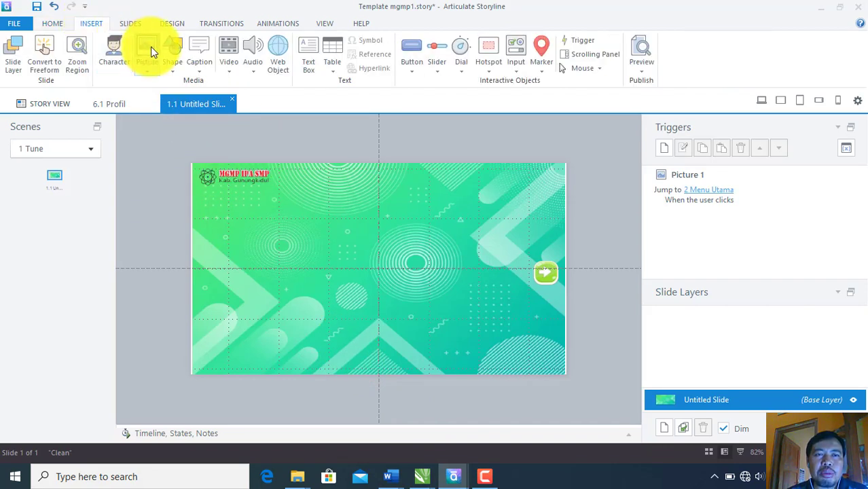
click(151, 46)
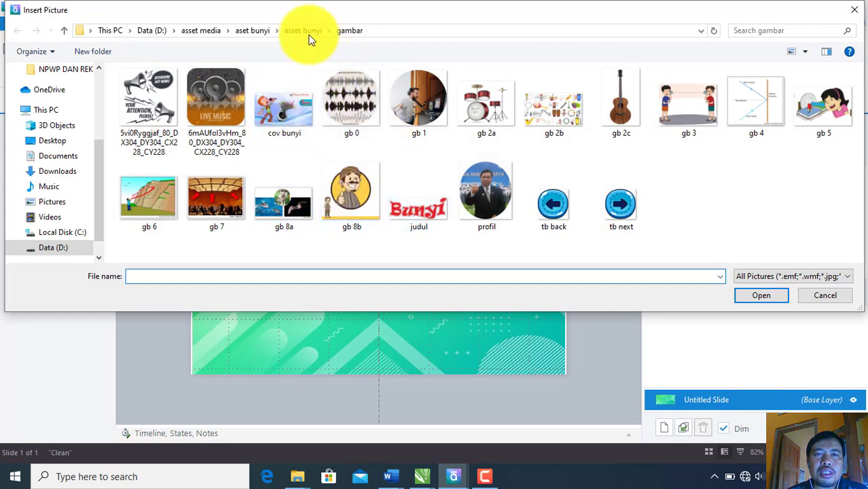
click(304, 30)
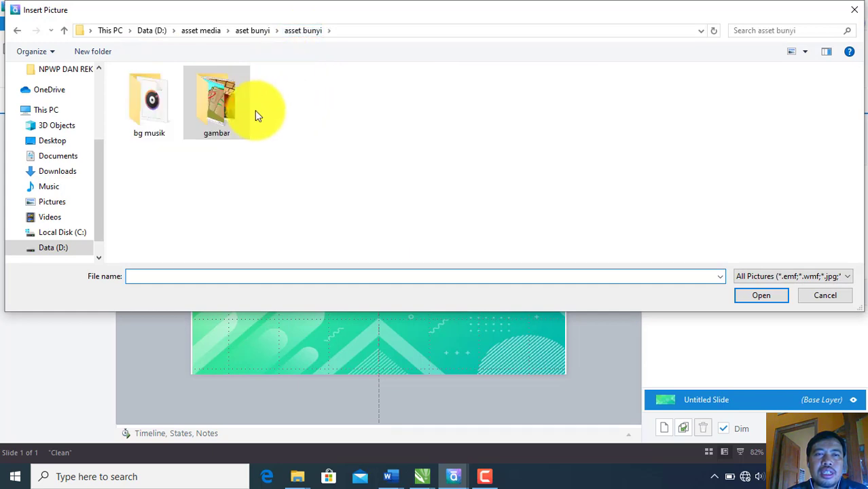
double_click(209, 121)
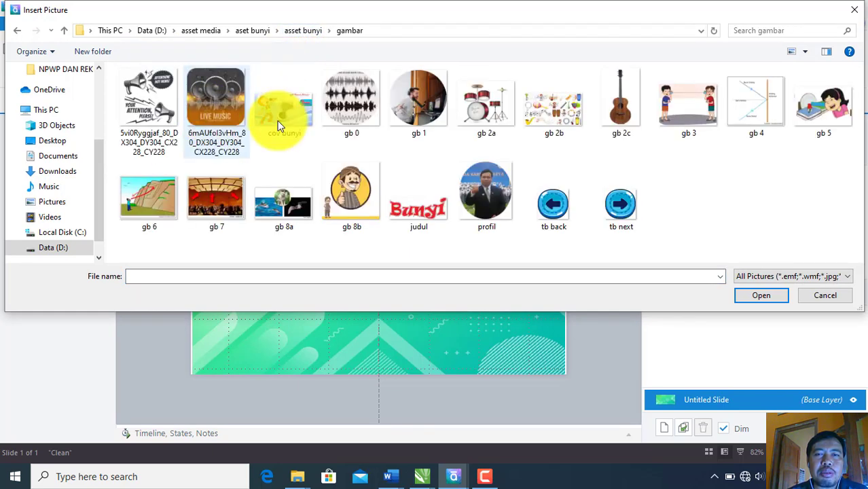
click(424, 206)
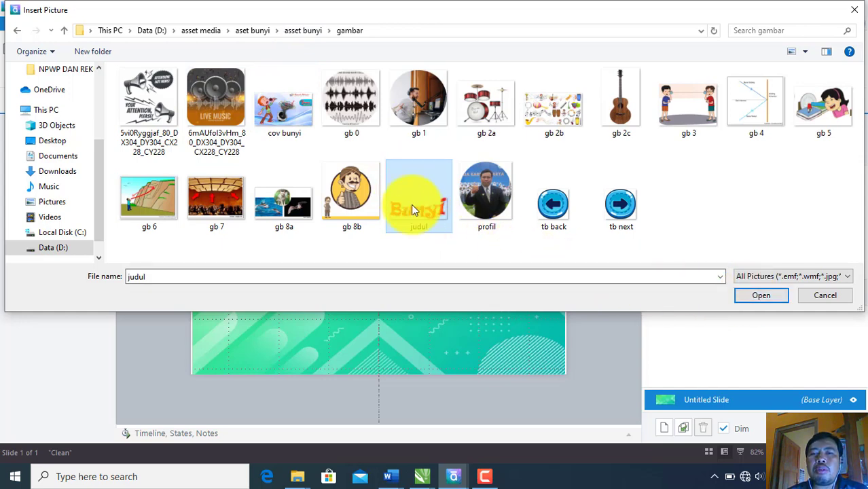
click(754, 297)
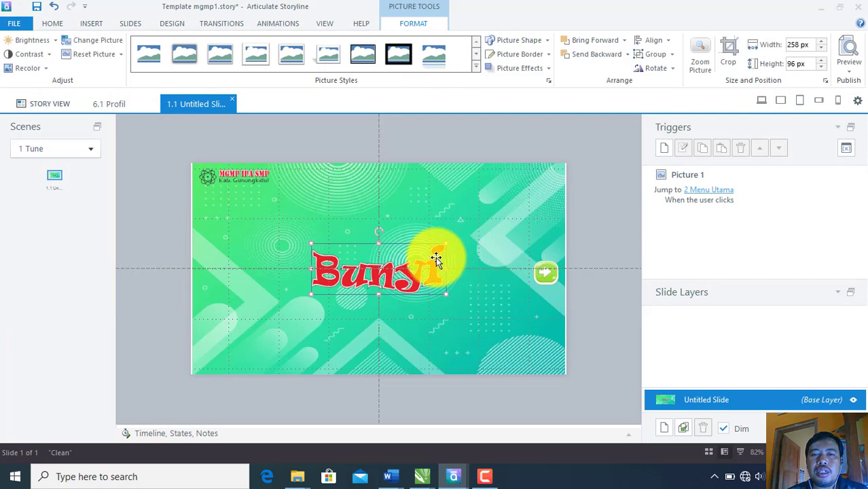
drag(437, 259, 491, 252)
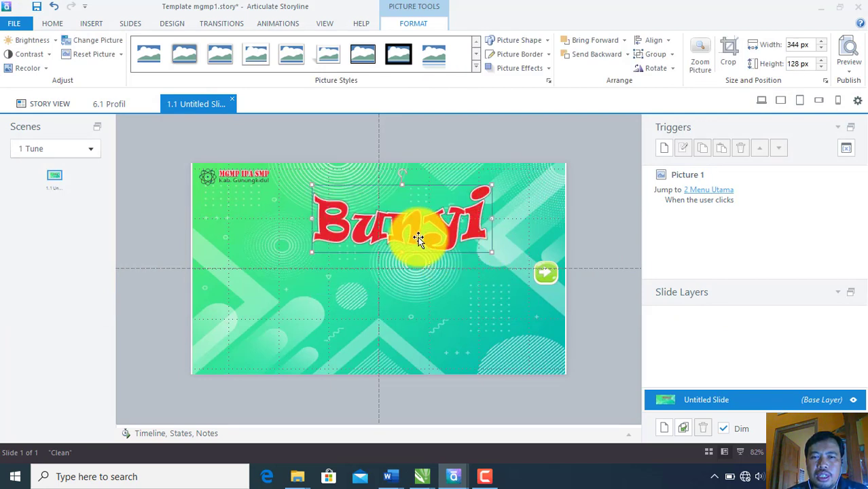
drag(418, 236, 388, 214)
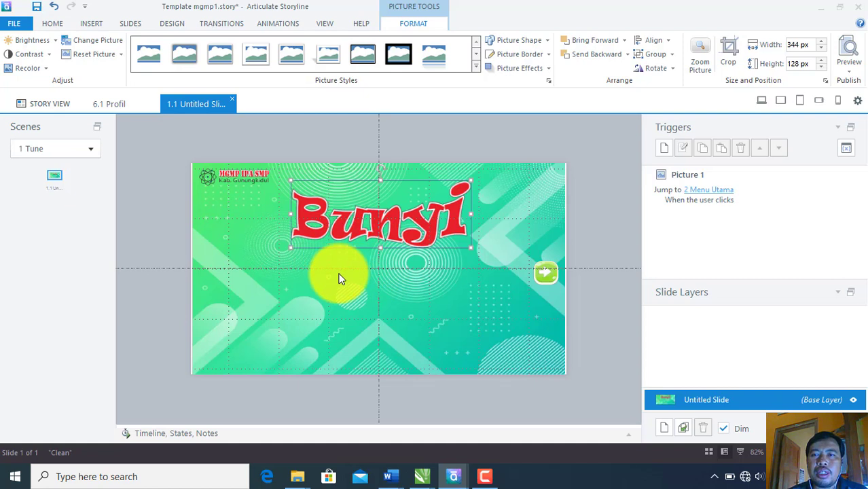
Add a text box reading "untuk Kelas VIII SMP" and place it just below the Bunyi title, slightly widened
click(100, 22)
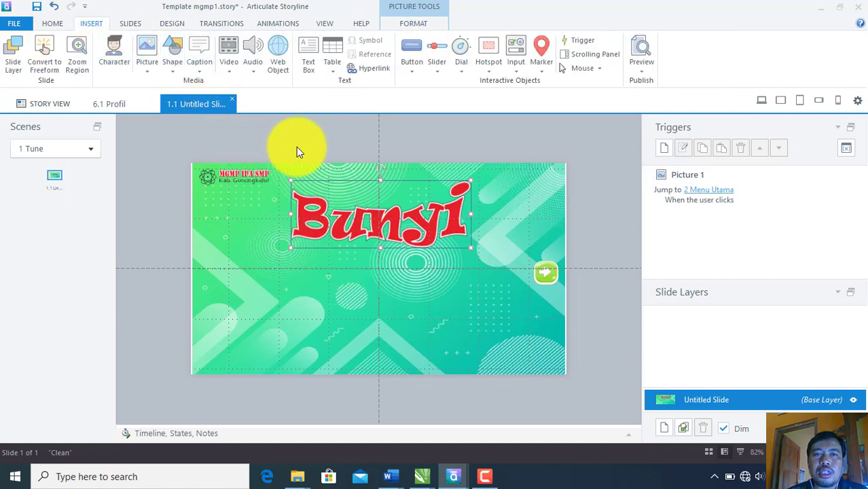
click(306, 54)
click(288, 270)
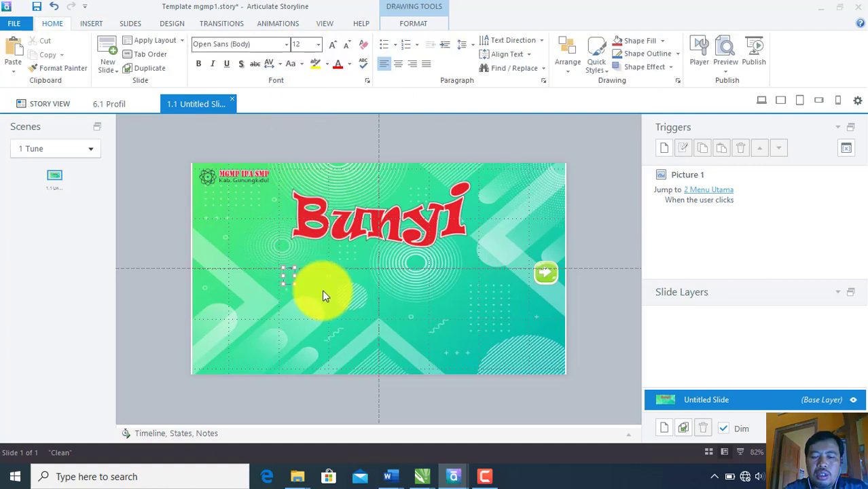
text(untuk Kelas)
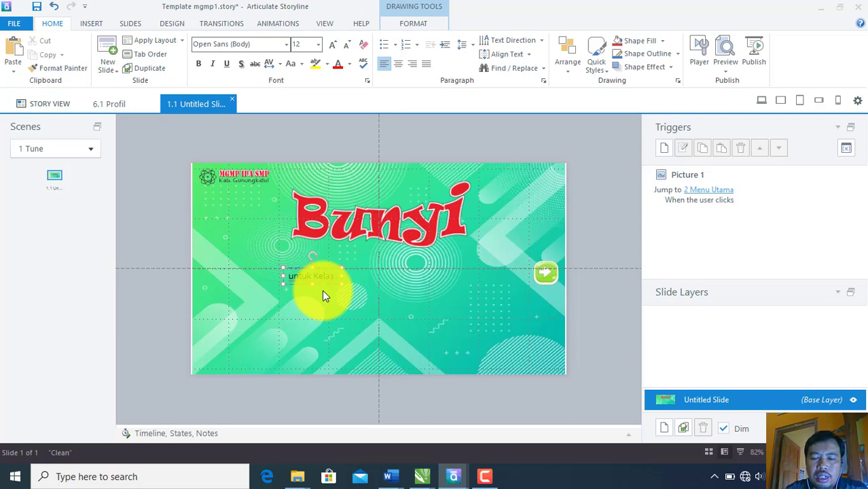
text( VIII SM)
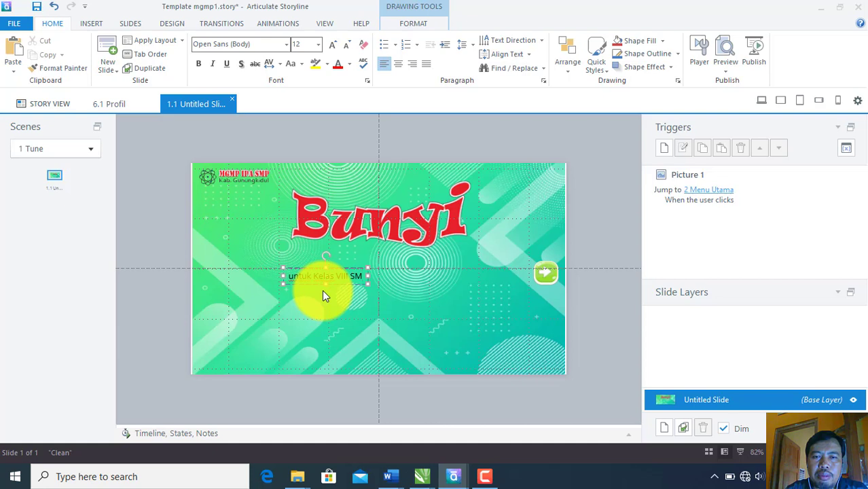
text(P)
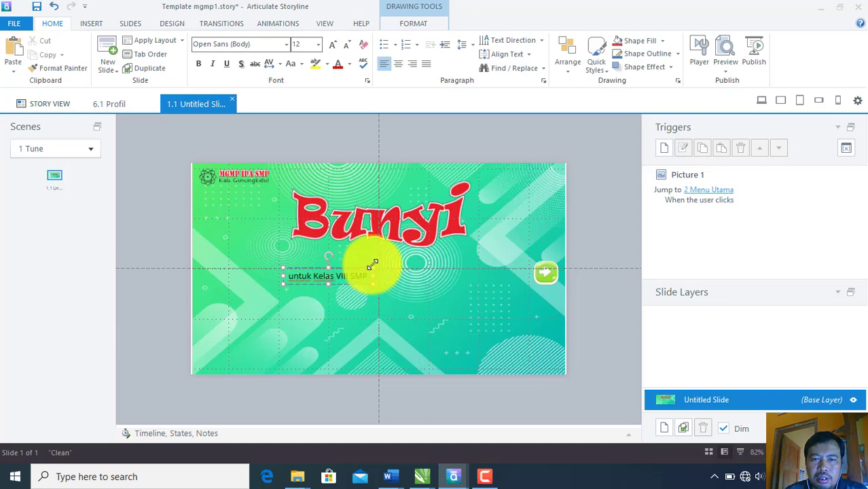
drag(373, 268, 438, 256)
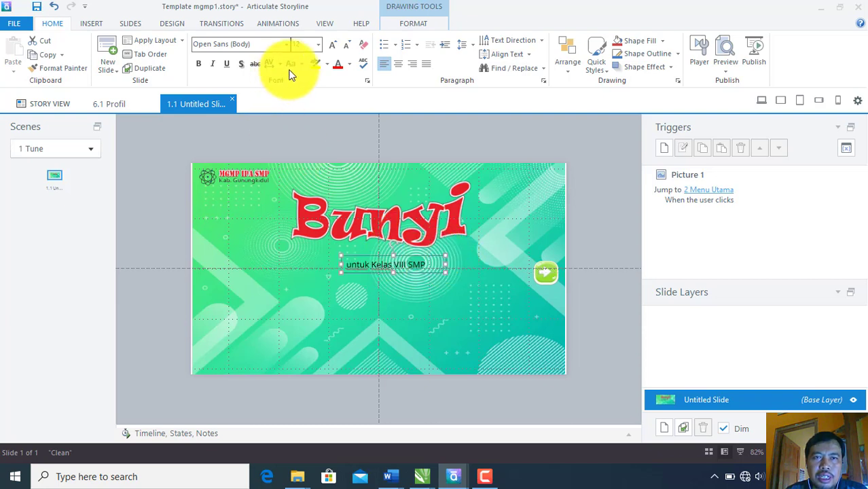
Format the "untuk Kelas VIII SMP" text in Articulate Extrabold at size 32
click(317, 45)
click(301, 190)
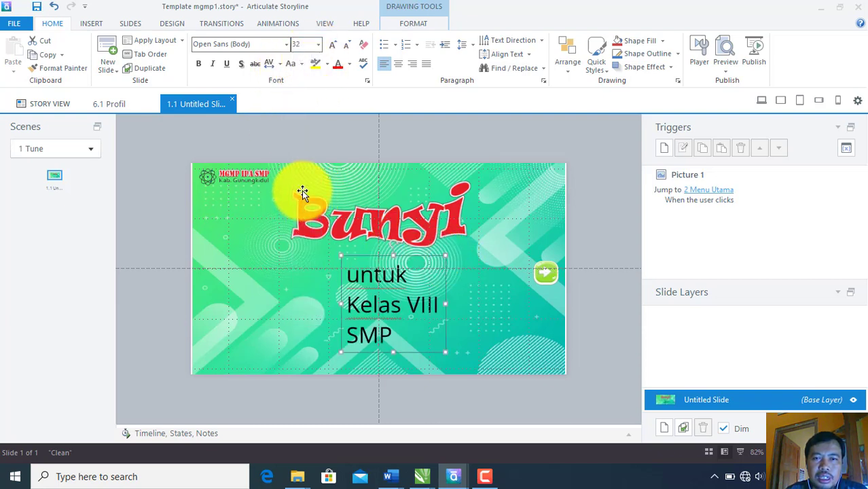
click(285, 45)
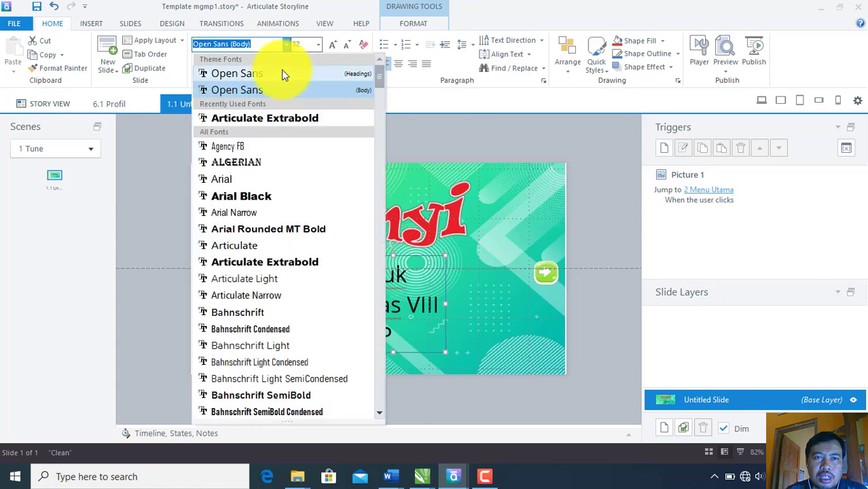
click(281, 121)
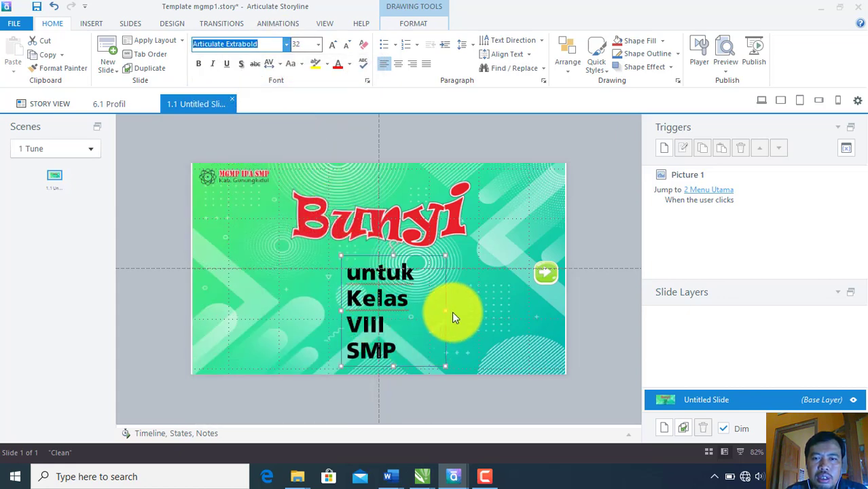
Widen the subtitle text box on both sides so its text fits on one line, and move it slightly up towards the title
drag(446, 310, 508, 297)
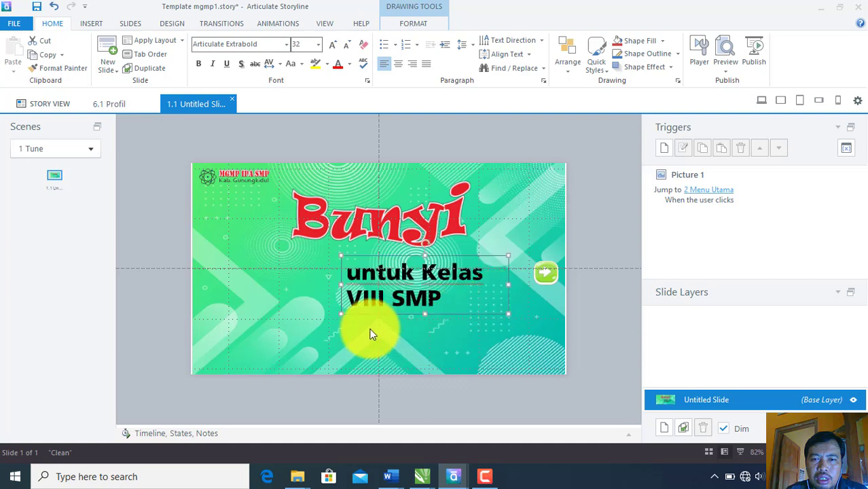
click(286, 283)
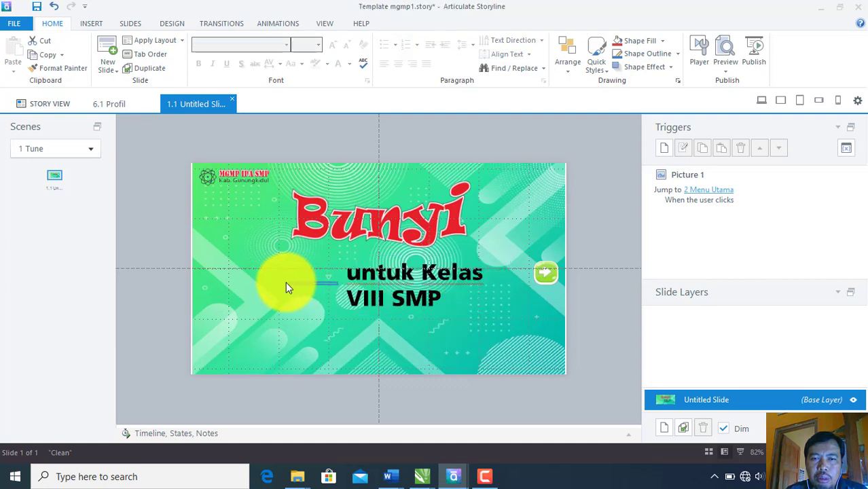
click(358, 281)
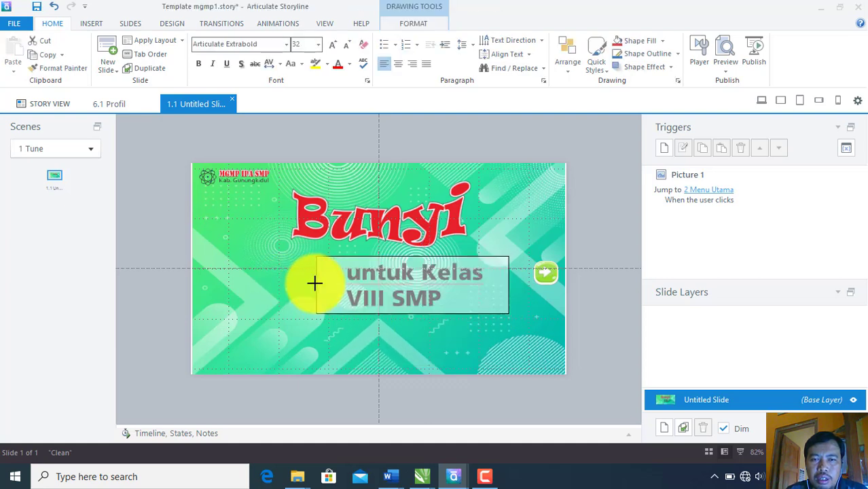
drag(309, 283, 263, 282)
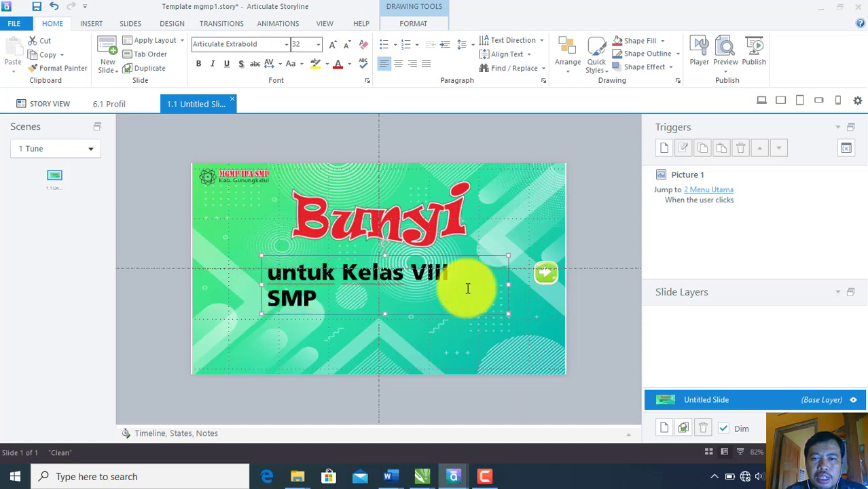
drag(507, 282, 533, 294)
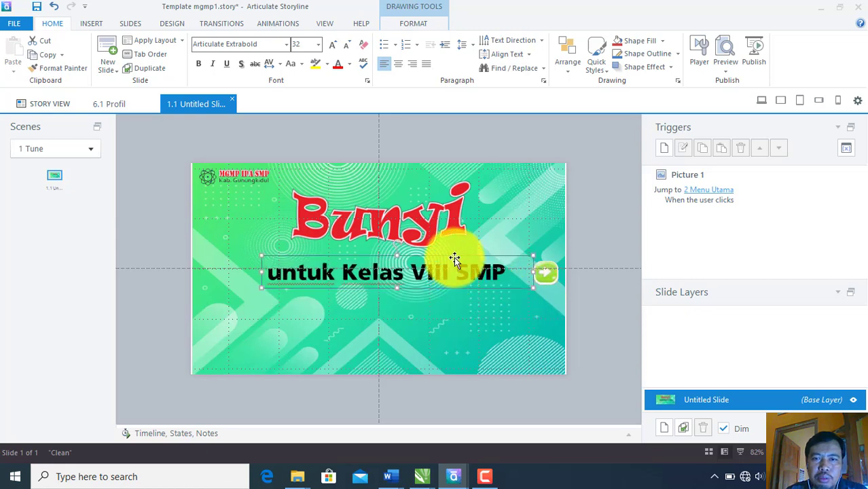
drag(454, 257, 454, 253)
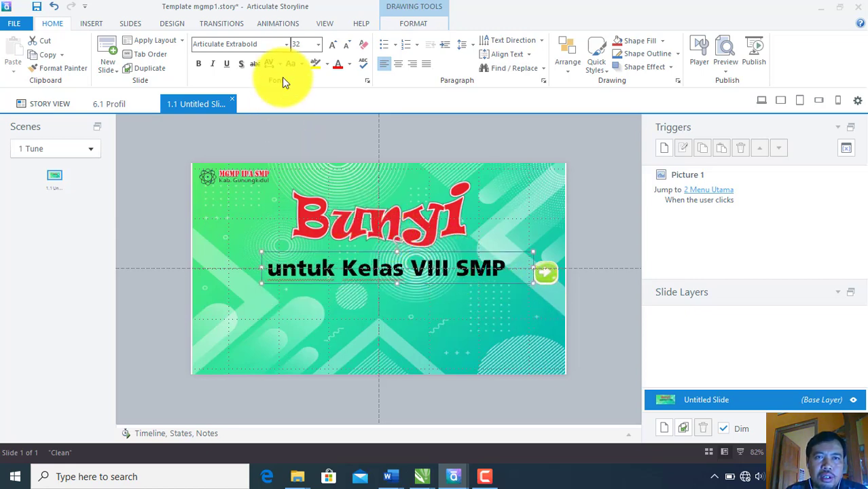
Set the subtitle text to Arial Black at size 24, then narrow its box and centre it under the Bunyi title
click(284, 41)
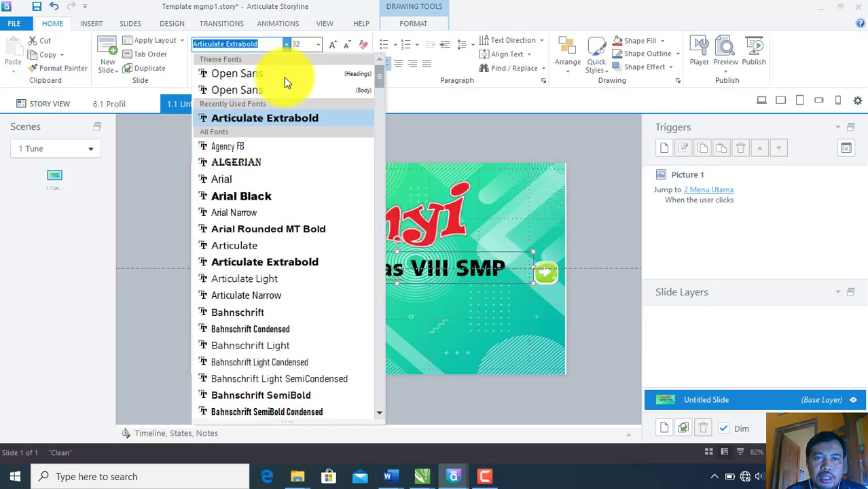
click(277, 196)
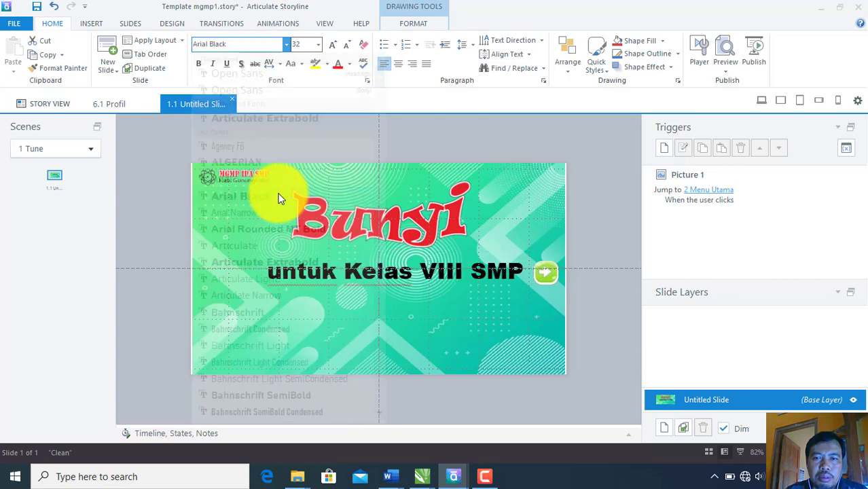
click(318, 44)
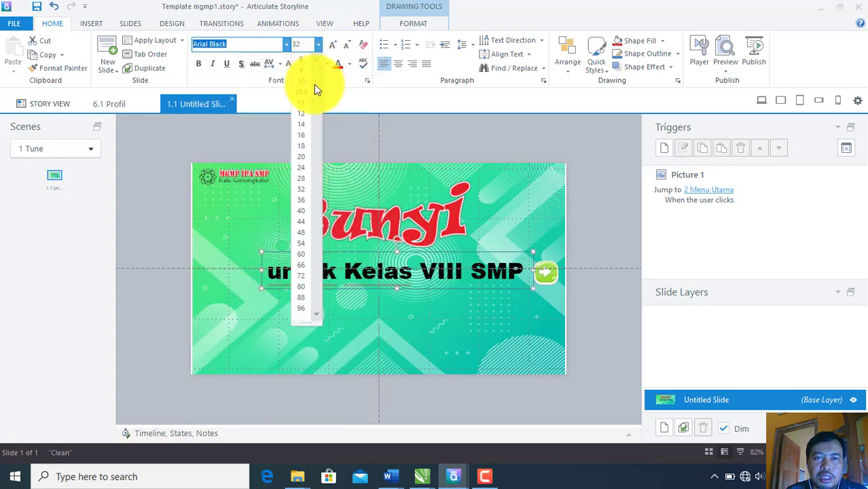
click(301, 170)
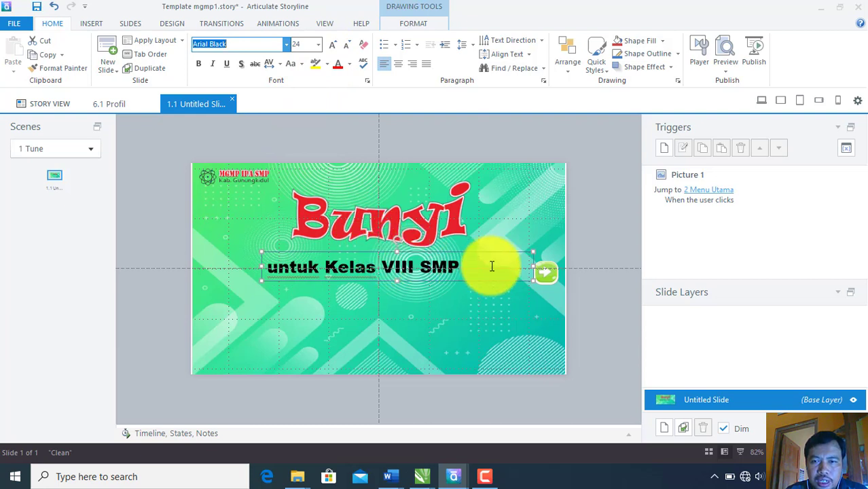
drag(531, 267, 476, 248)
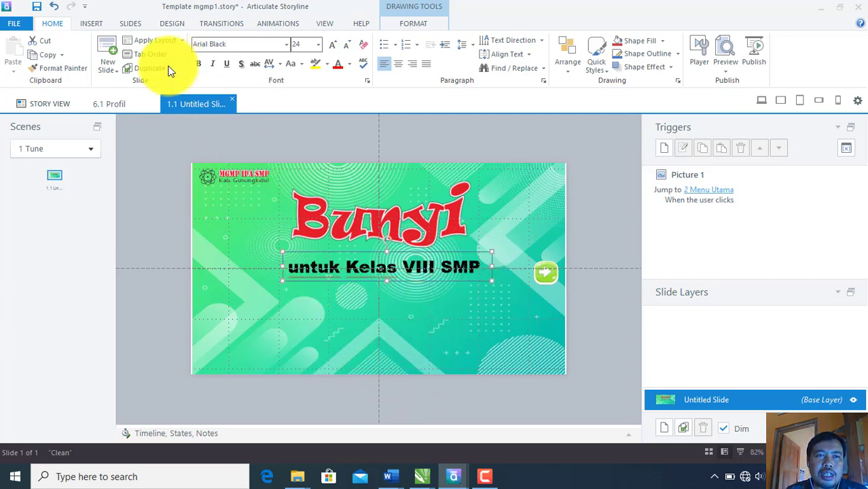
Place a new empty text box below the "untuk Kelas VIII SMP" subtitle on slide 1.1
click(94, 22)
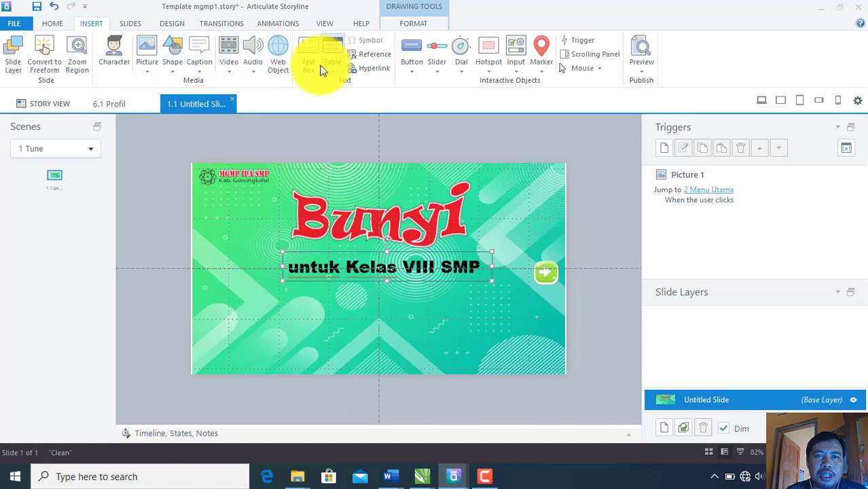
click(302, 53)
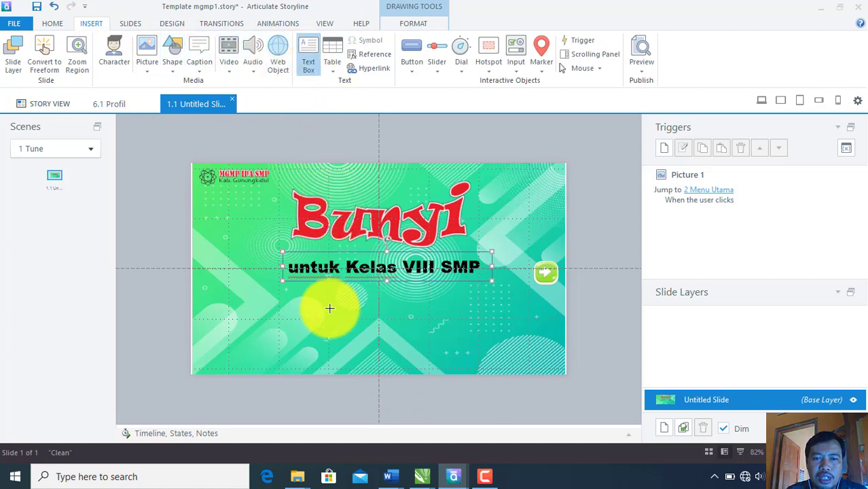
drag(329, 306, 333, 321)
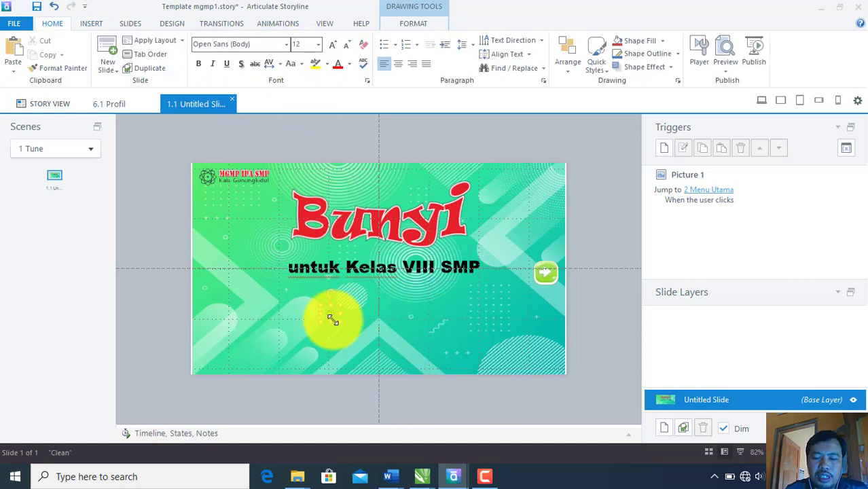
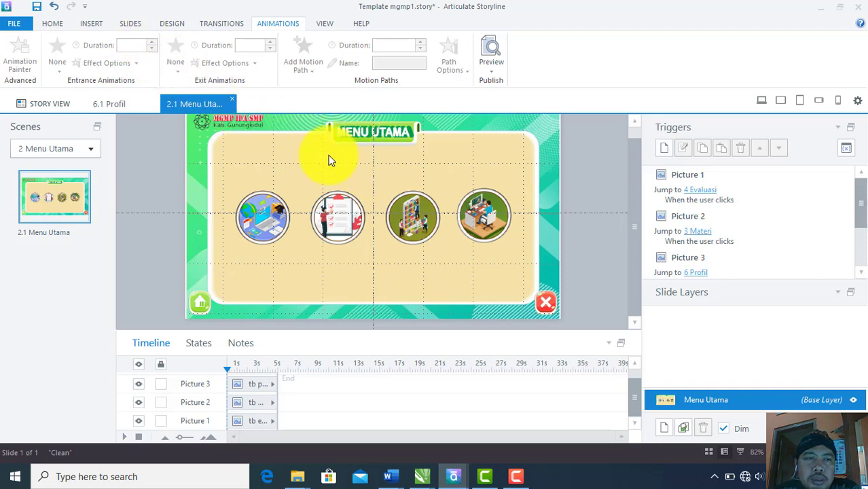
Insert the judul picture from the gambar folder on slide 2.1 and place it centred just below the MENU UTAMA heading
click(102, 23)
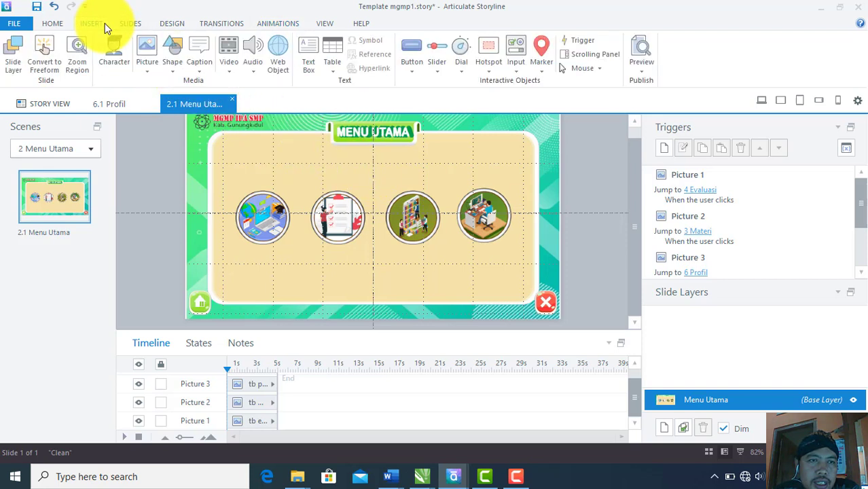
click(146, 53)
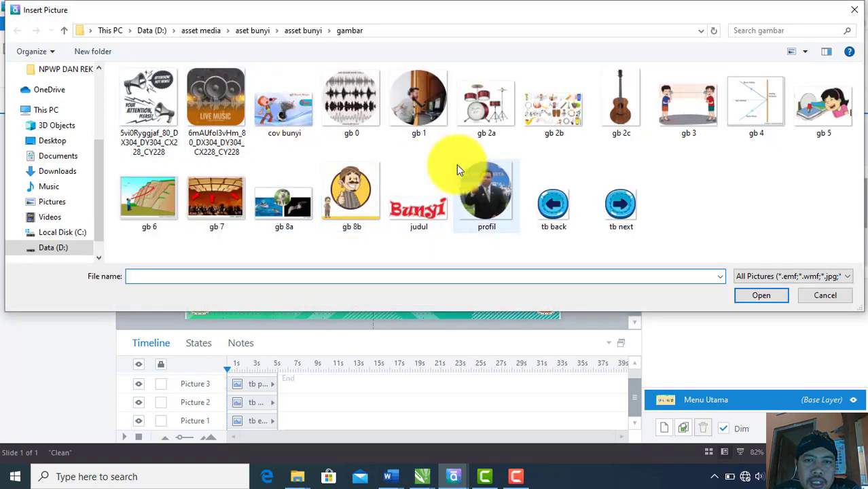
click(432, 195)
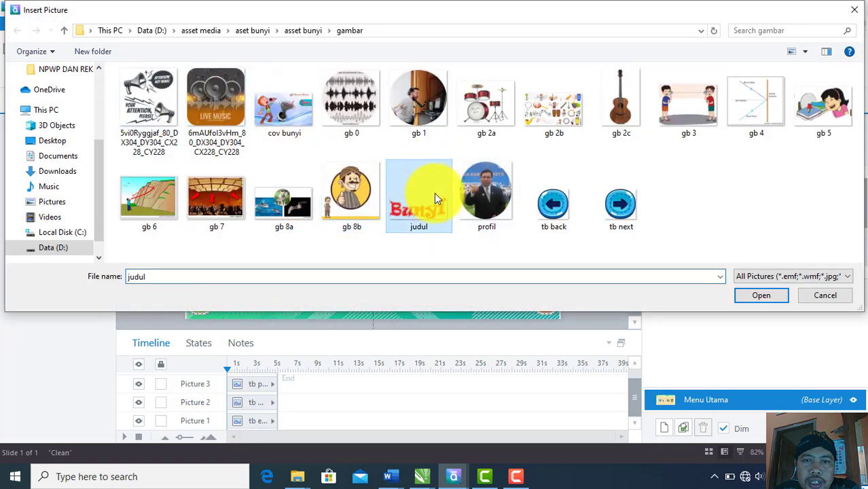
click(757, 296)
drag(396, 214, 399, 158)
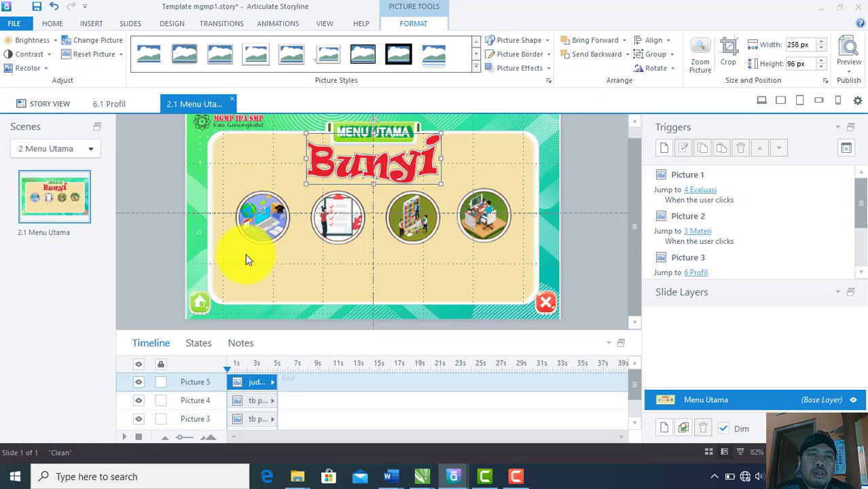
Add a text box reading "Materi" centred under the first menu icon and make its text bold
click(92, 23)
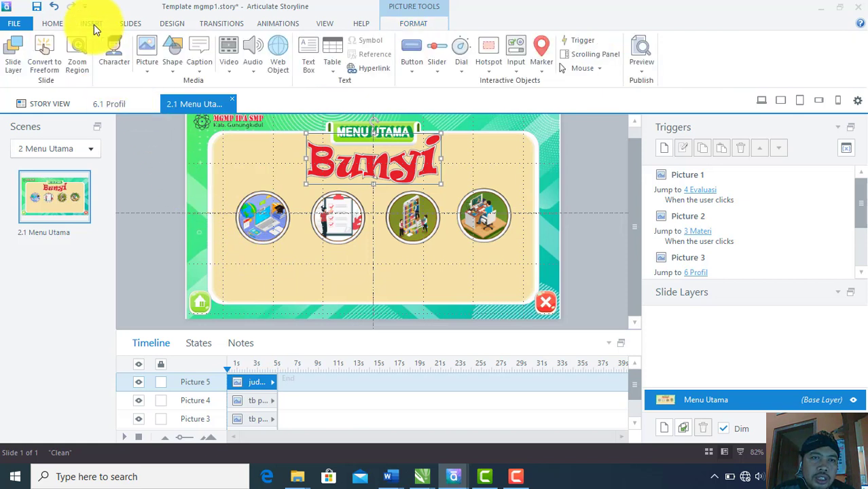
click(309, 50)
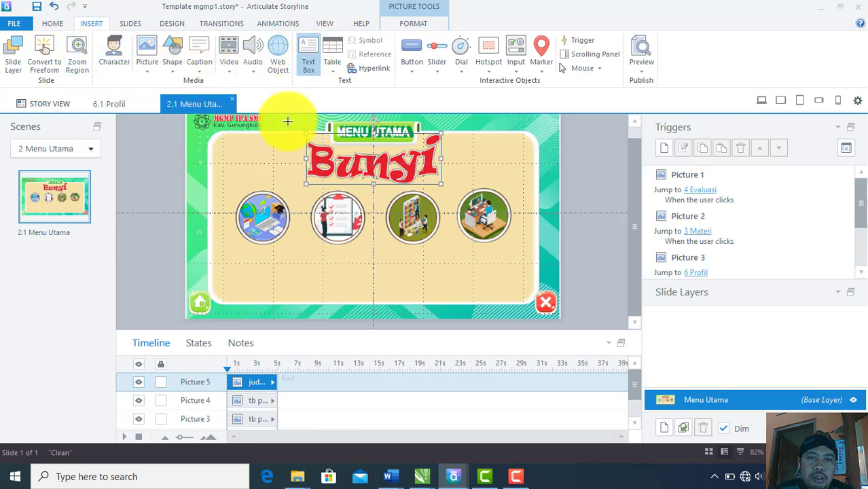
click(238, 260)
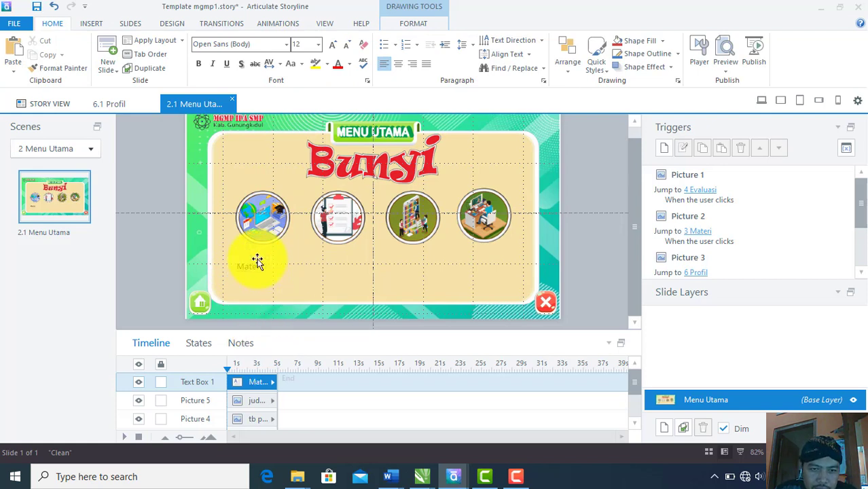
drag(257, 260, 270, 249)
key(ctrl+b)
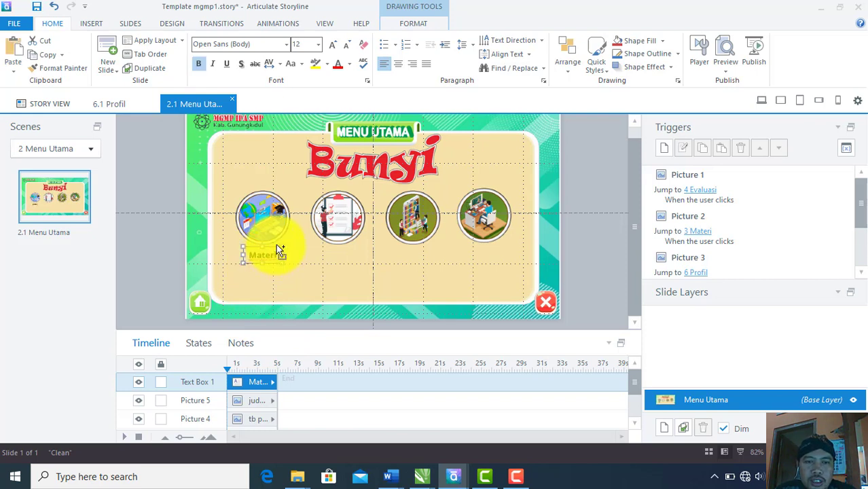
Copy the Materi label three times and place the copies under the second, third and fourth menu icons
drag(280, 255, 352, 250)
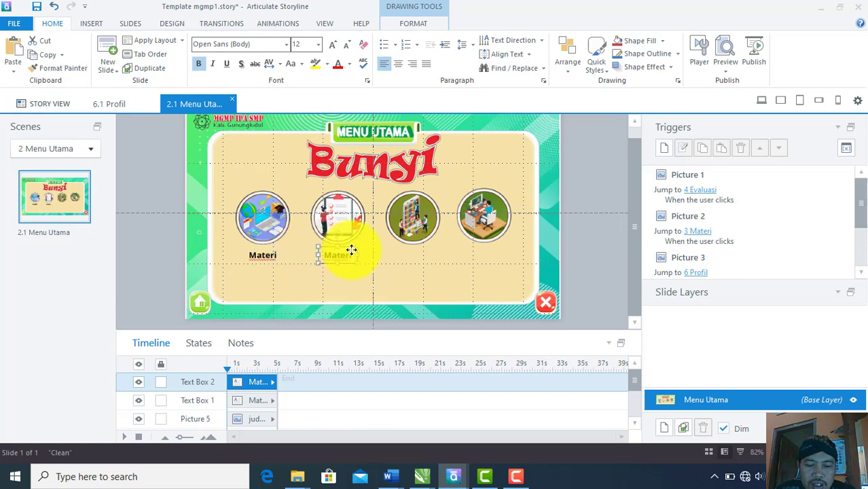
key(ctrl+v)
drag(287, 249, 421, 249)
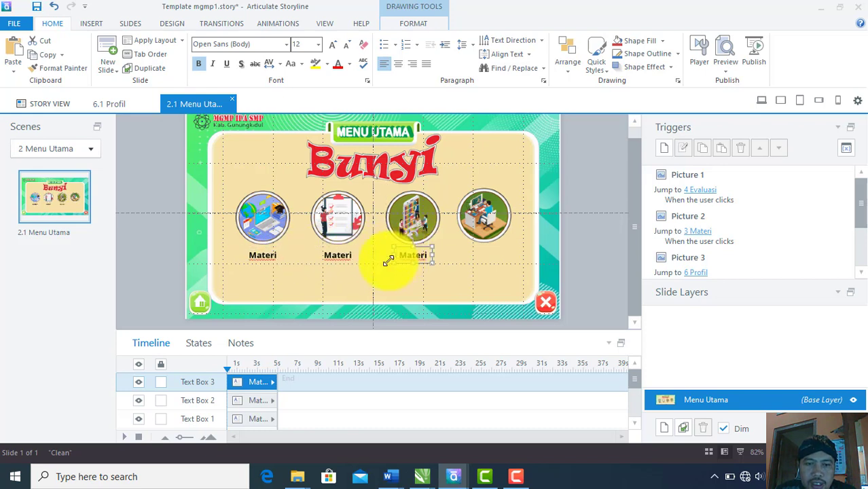
key(ctrl+v)
drag(277, 248, 492, 248)
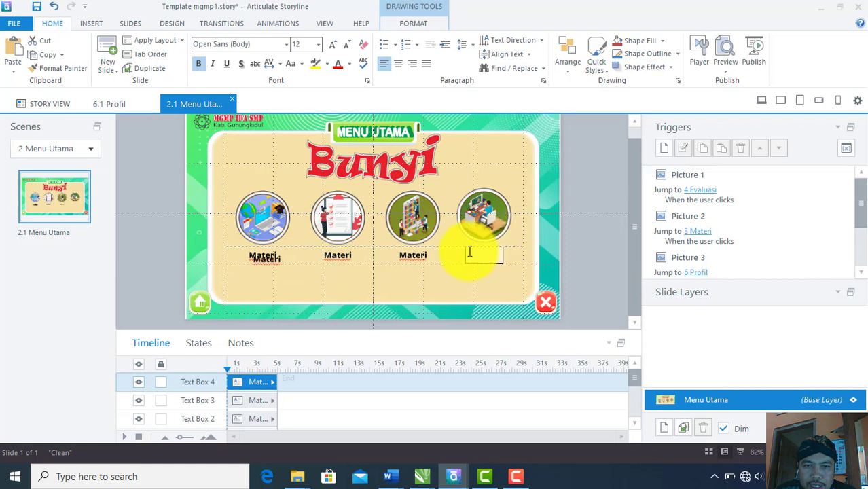
Replace the copied label texts under the second, third and fourth icons with "Evaluasi", "Pustaka" and "Profil"
click(335, 253)
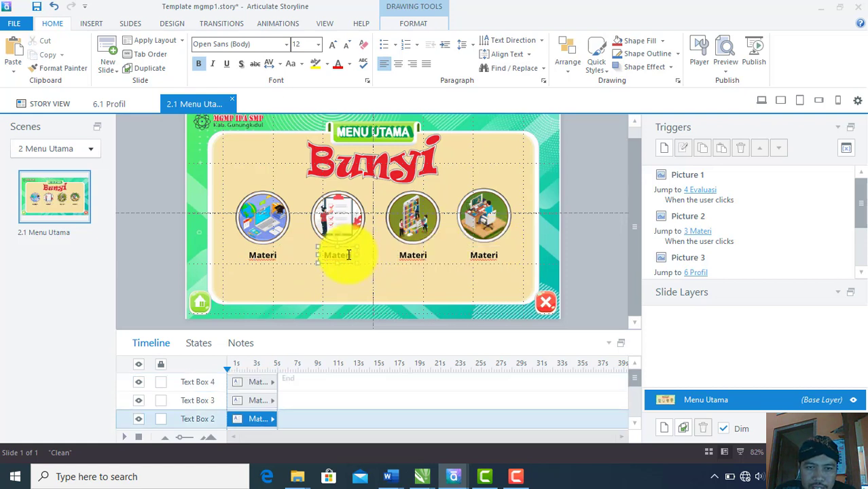
drag(352, 255, 319, 253)
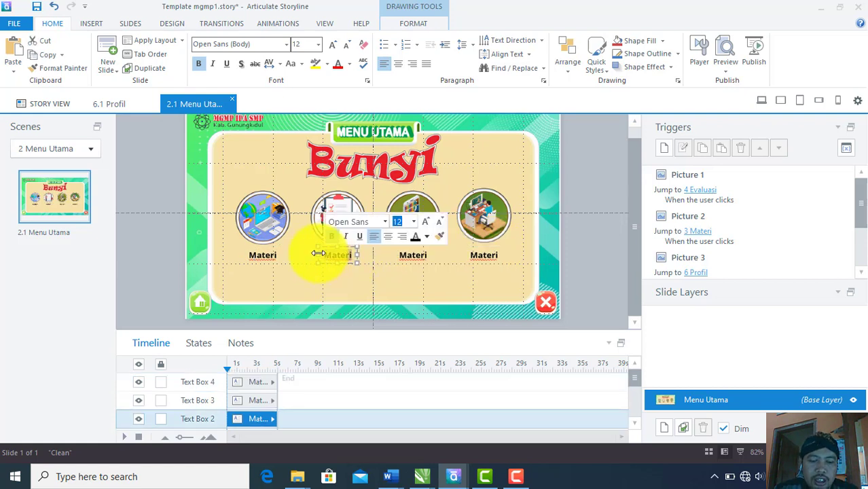
key(Delete)
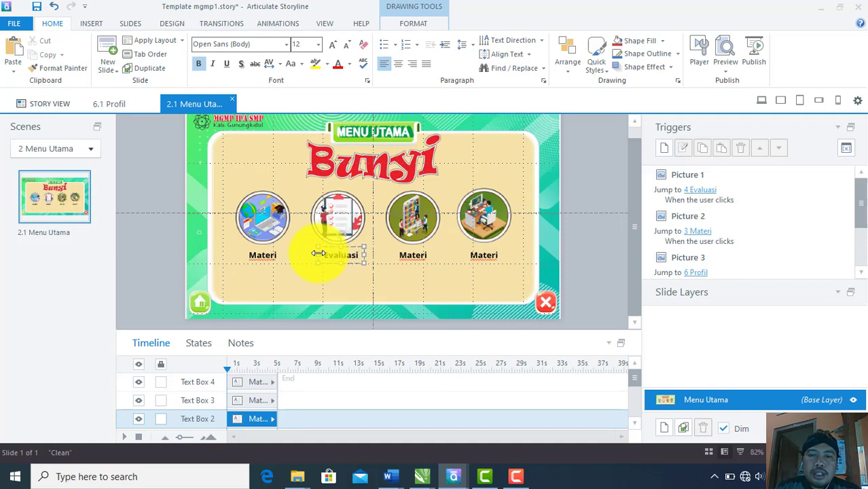
click(402, 256)
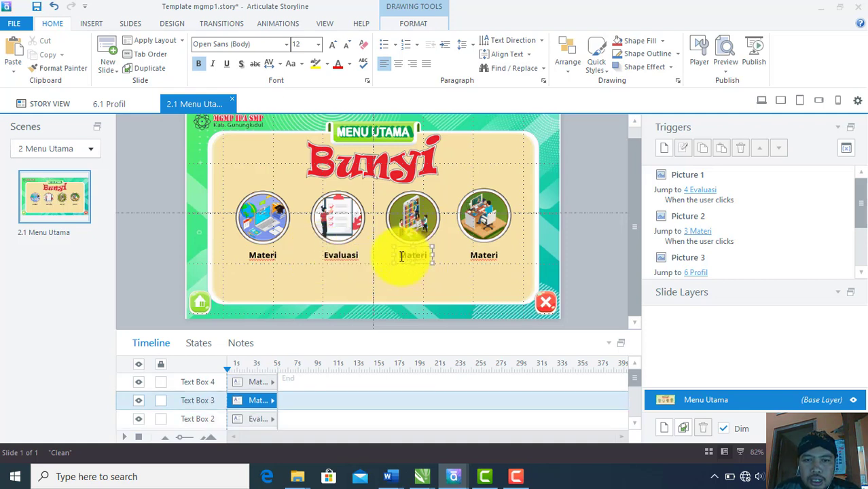
drag(401, 255, 436, 258)
text(Pustaka)
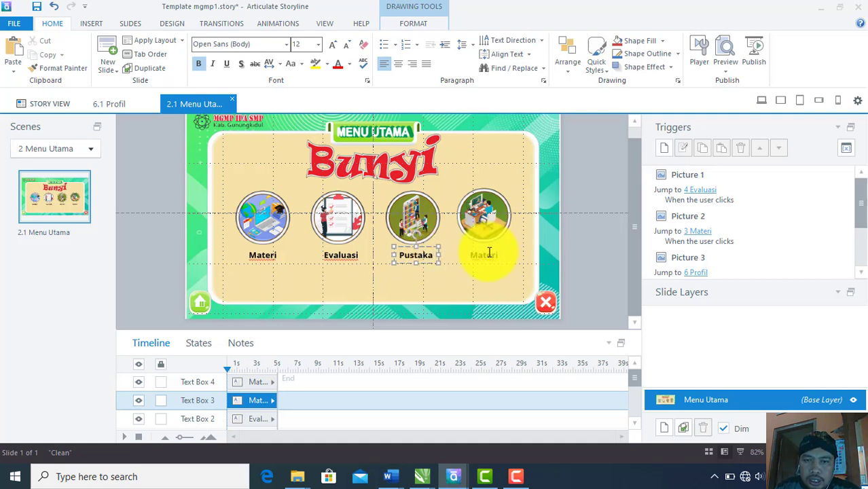
click(479, 255)
double_click(484, 255)
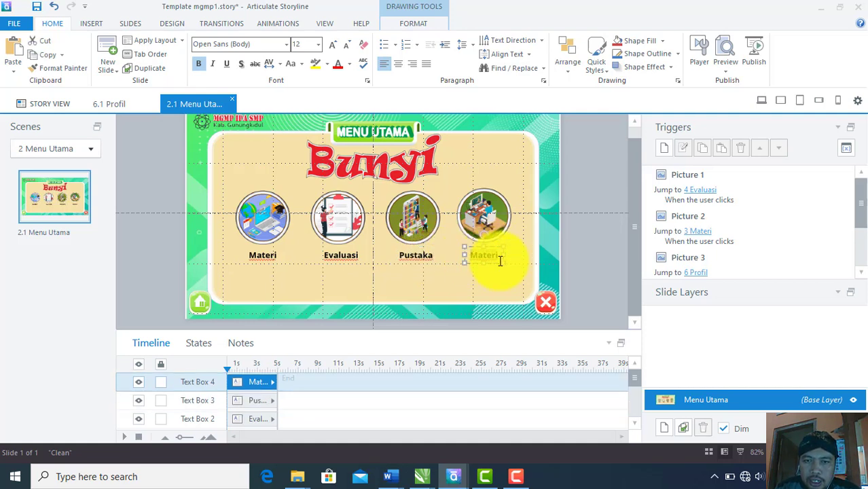
text(Profil)
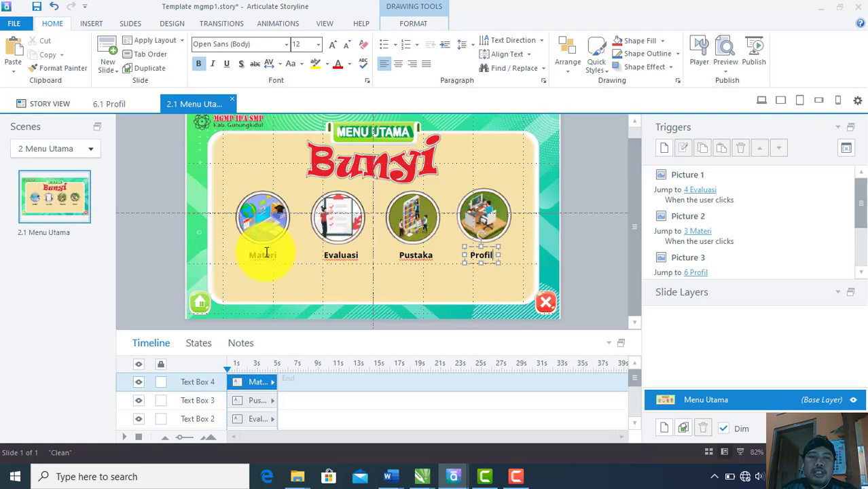
Align the Materi label with the first menu icon using Align Center
click(259, 223)
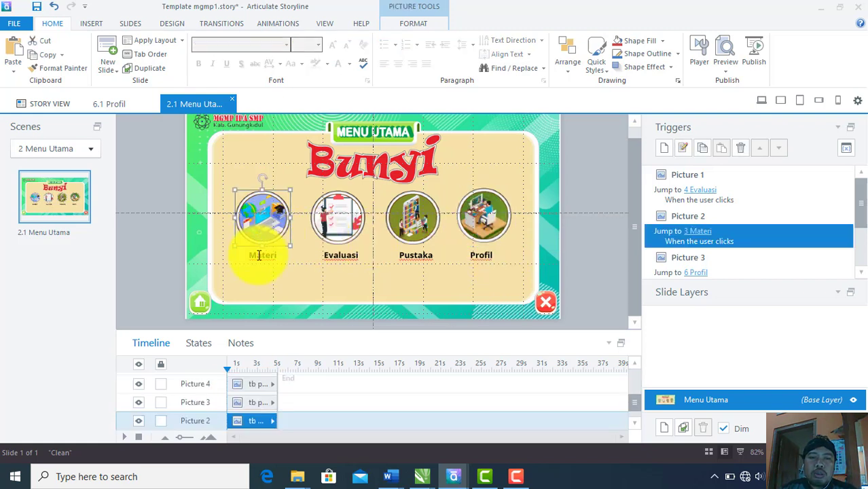
shift+click(273, 250)
click(565, 67)
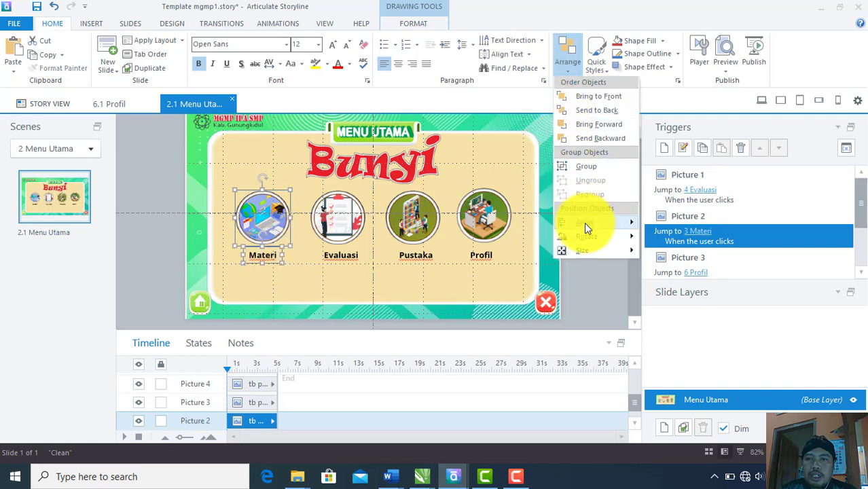
mouse_move(585, 223)
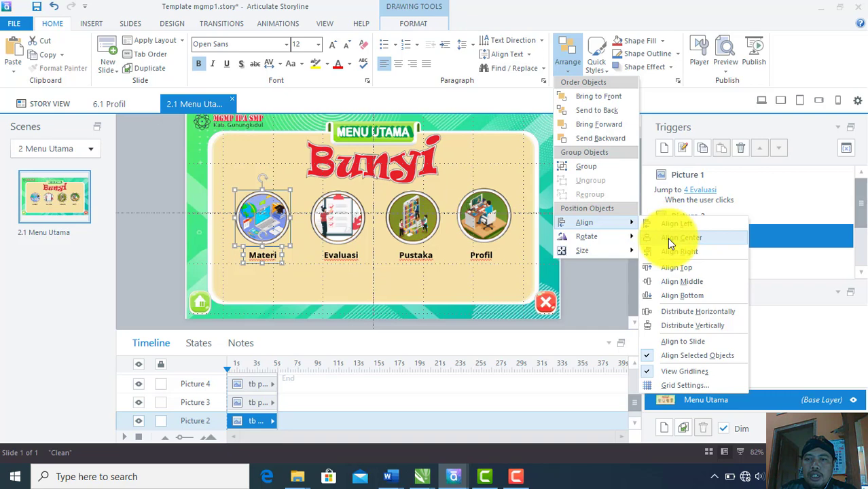
click(670, 239)
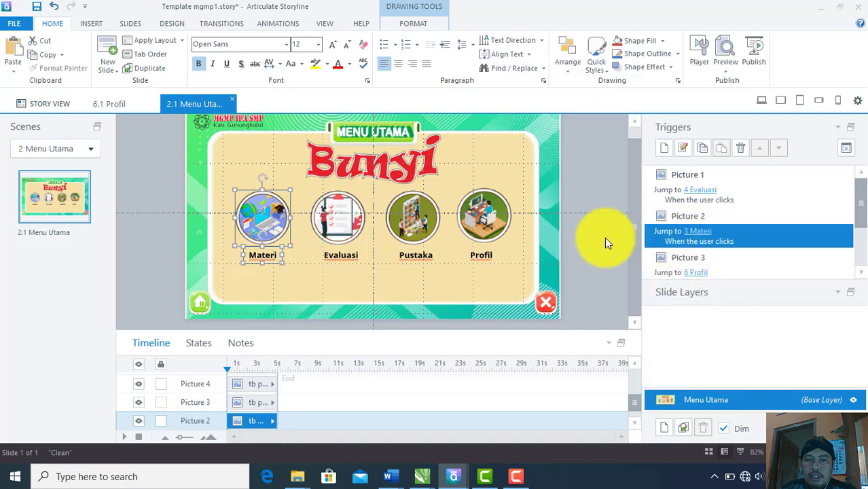
Align the Evaluasi label with the clipboard icon above it using Align Center
click(337, 216)
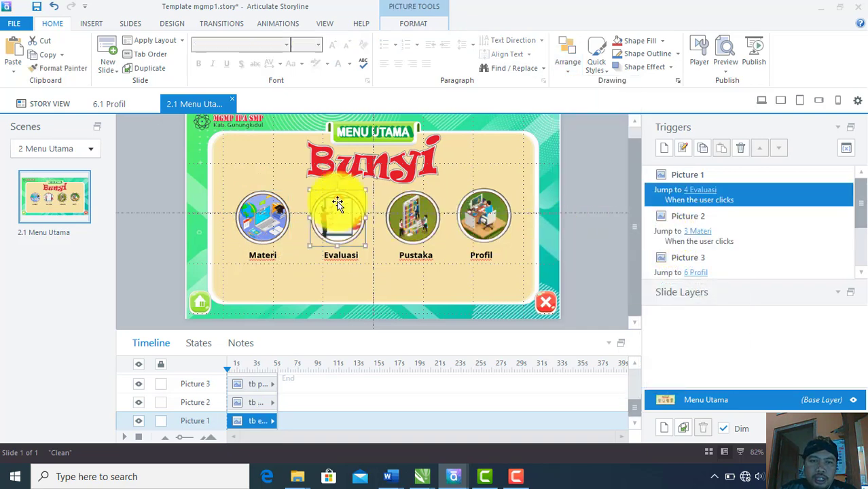
shift+click(343, 256)
click(571, 68)
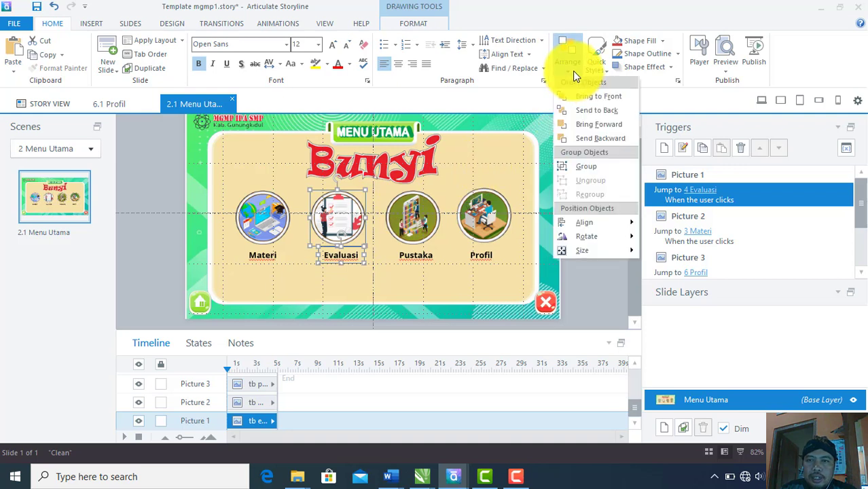
mouse_move(588, 222)
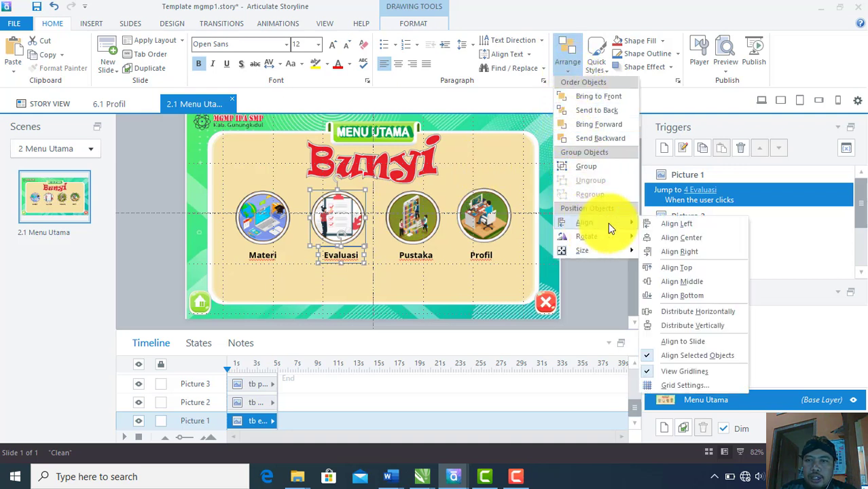
click(660, 237)
Align the Pustaka label with the bookshelf icon above it using Align Center
click(418, 228)
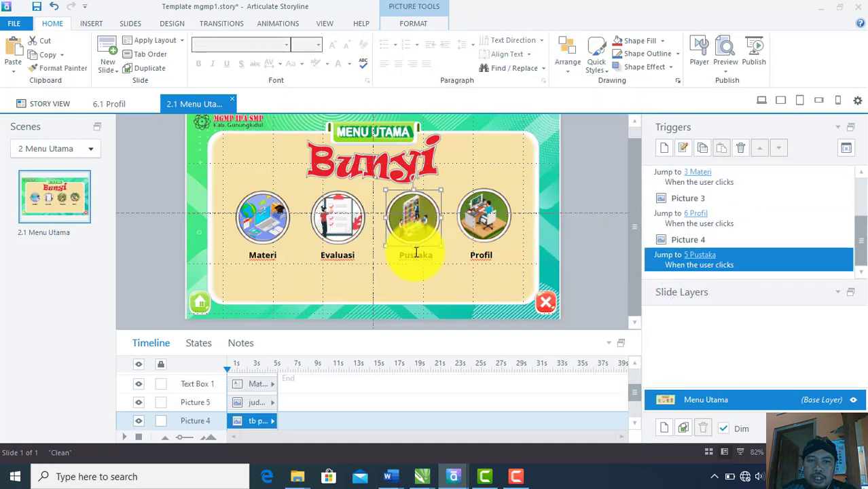
shift+click(416, 254)
click(569, 49)
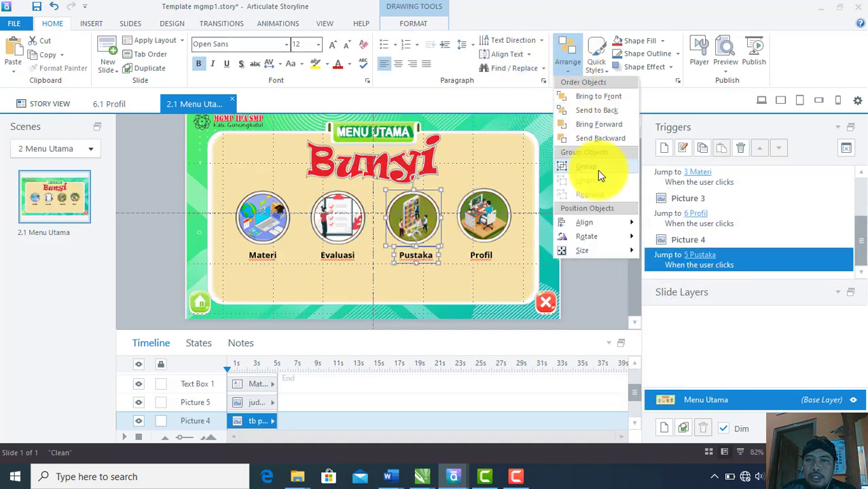
mouse_move(589, 221)
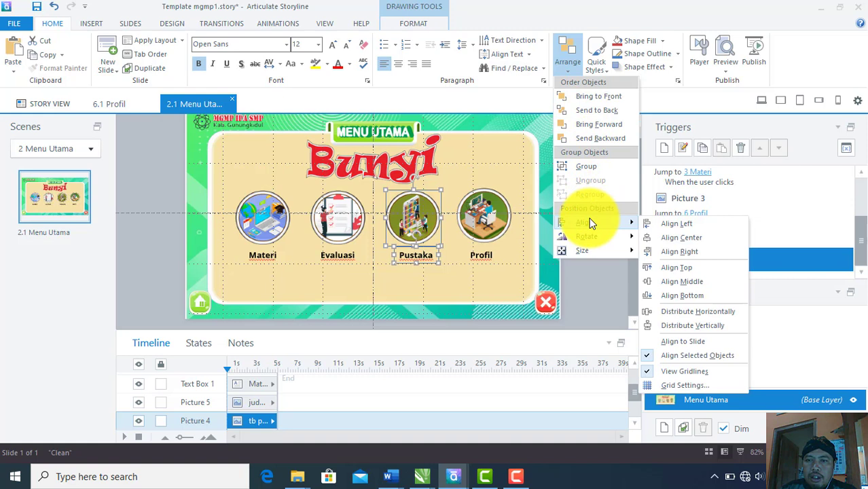
click(688, 238)
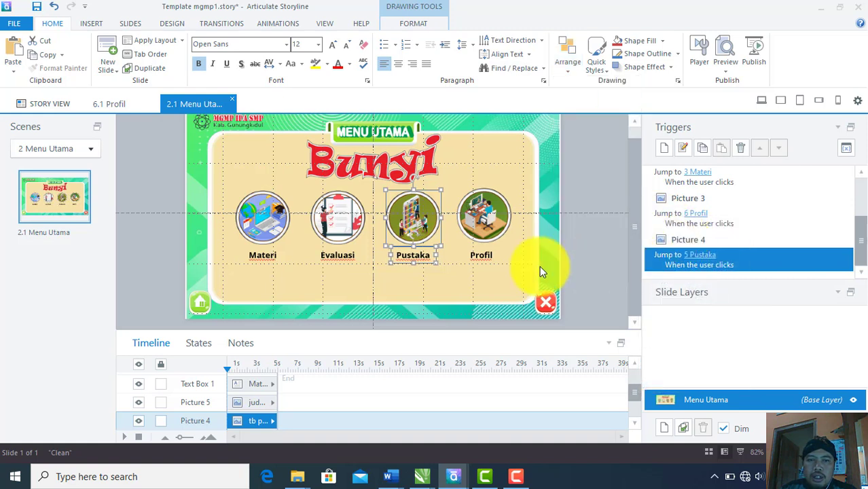
Align the Profil label with the desk worker icon above it using Align Center
click(481, 216)
shift+click(481, 253)
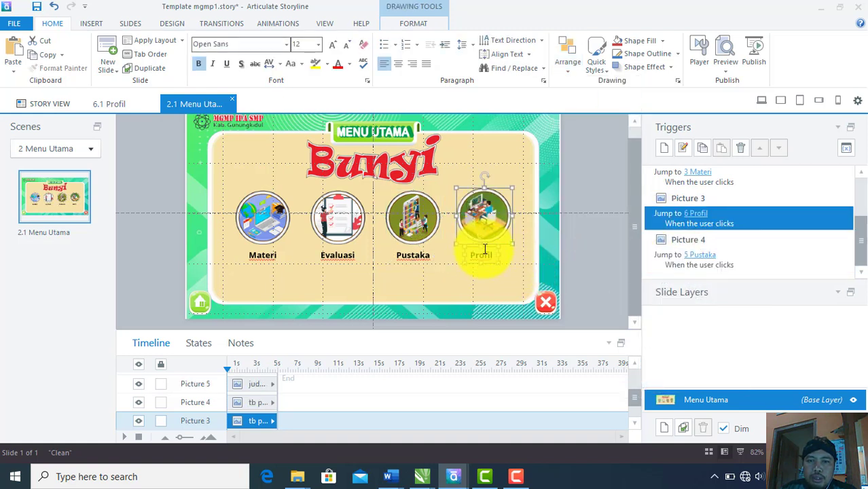
click(568, 59)
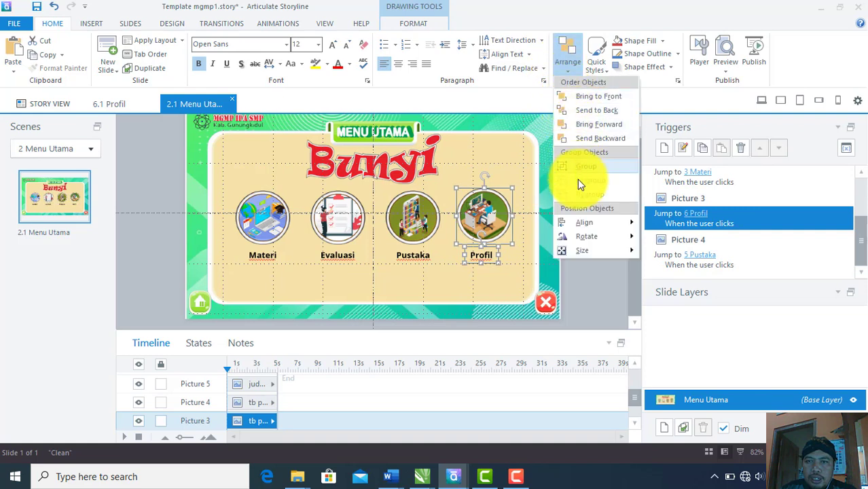
mouse_move(582, 220)
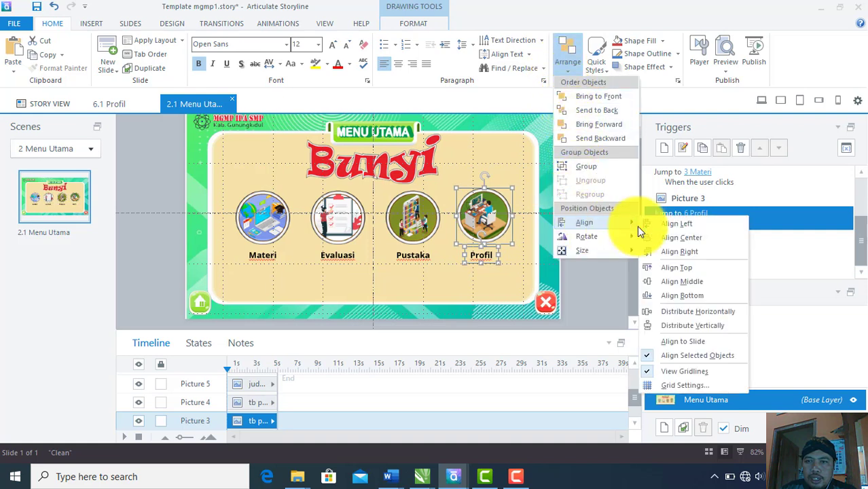
click(675, 240)
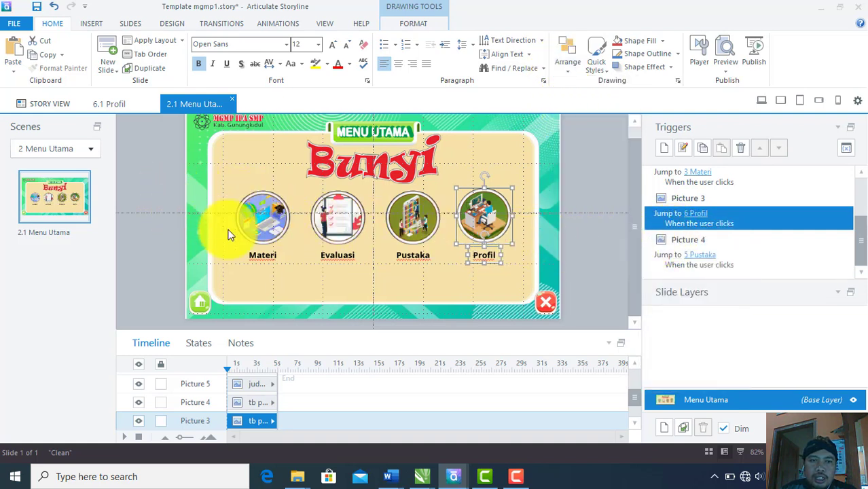
Align the Materi, Evaluasi, Pustaka and Profil labels with each other using Align Middle
click(263, 254)
shift+click(333, 256)
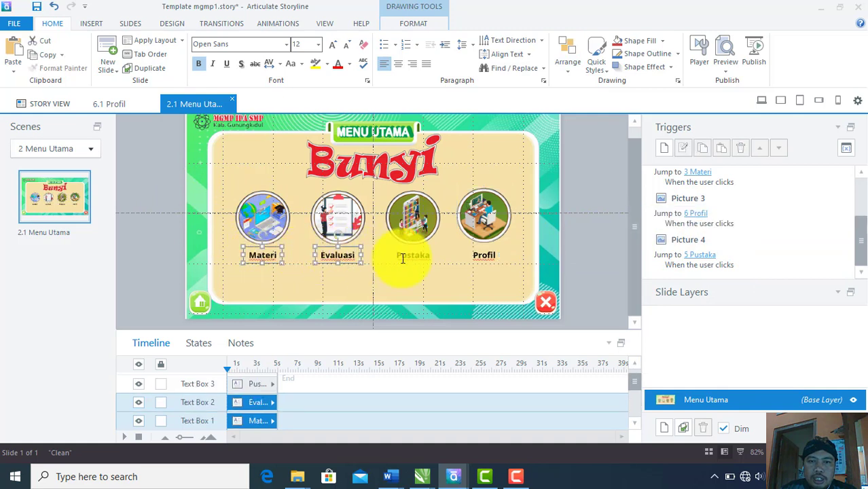
shift+click(408, 256)
shift+click(486, 257)
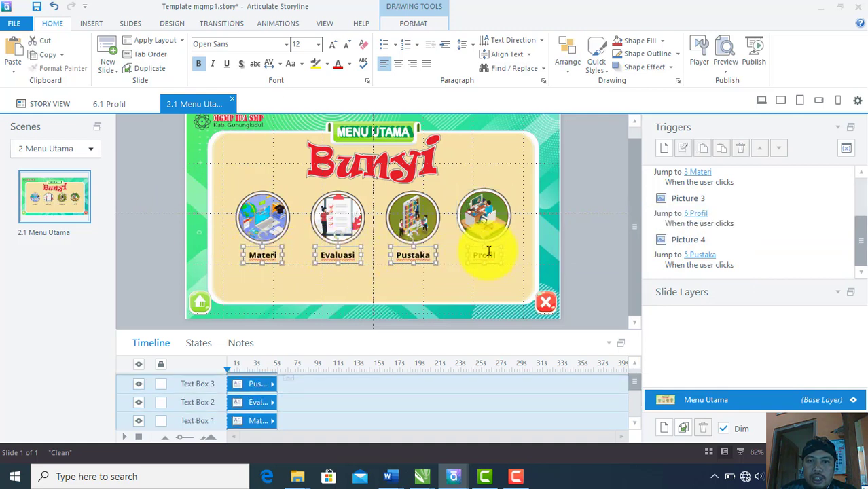
click(568, 58)
mouse_move(605, 223)
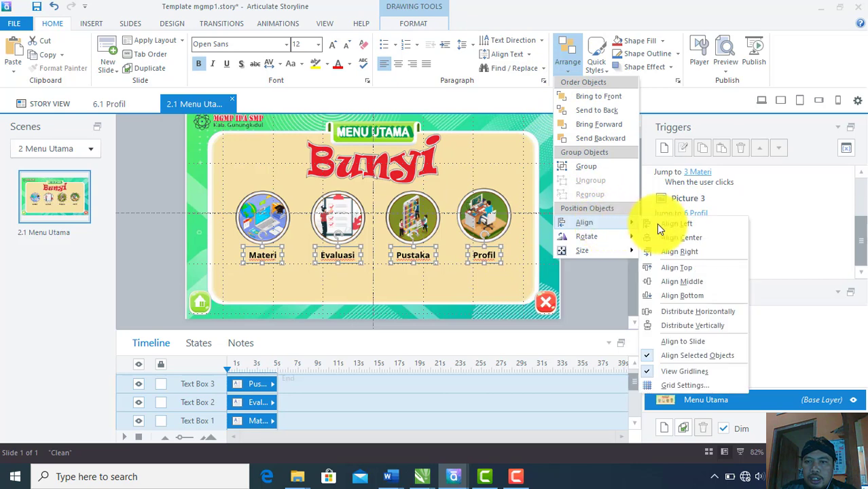
click(679, 288)
Align the four circular menu icons with each other using Align Middle
click(272, 220)
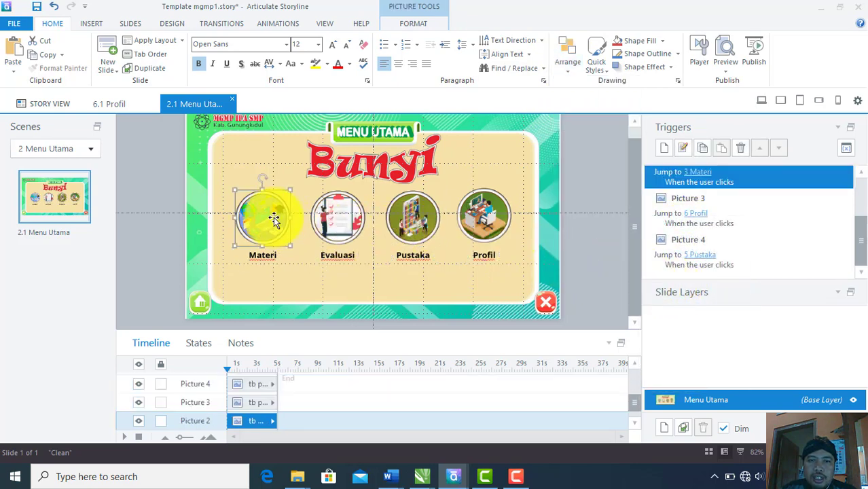
shift+click(323, 214)
shift+click(442, 223)
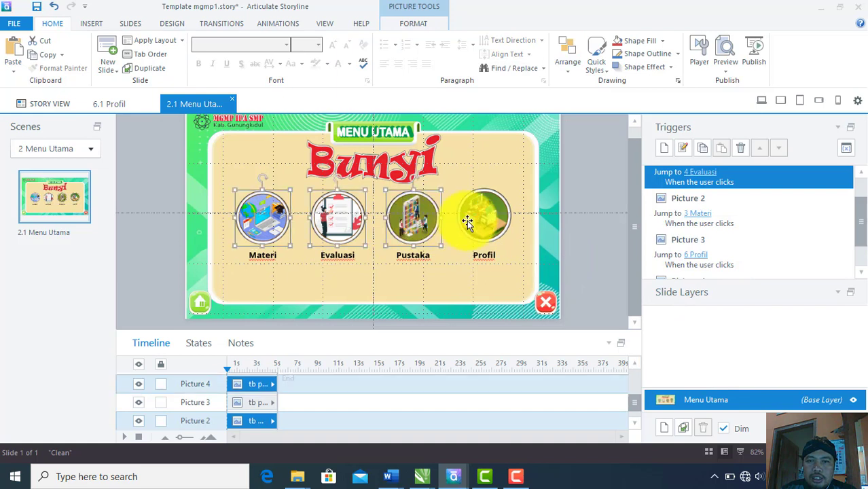
shift+click(469, 219)
click(567, 54)
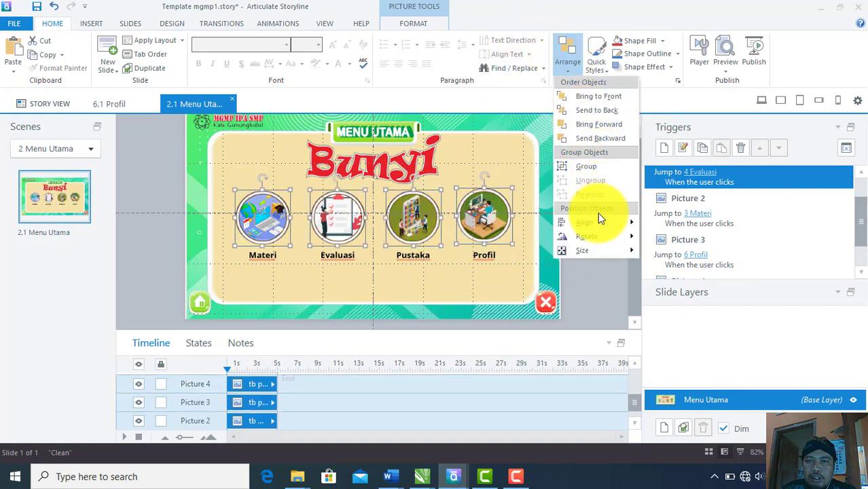
mouse_move(604, 220)
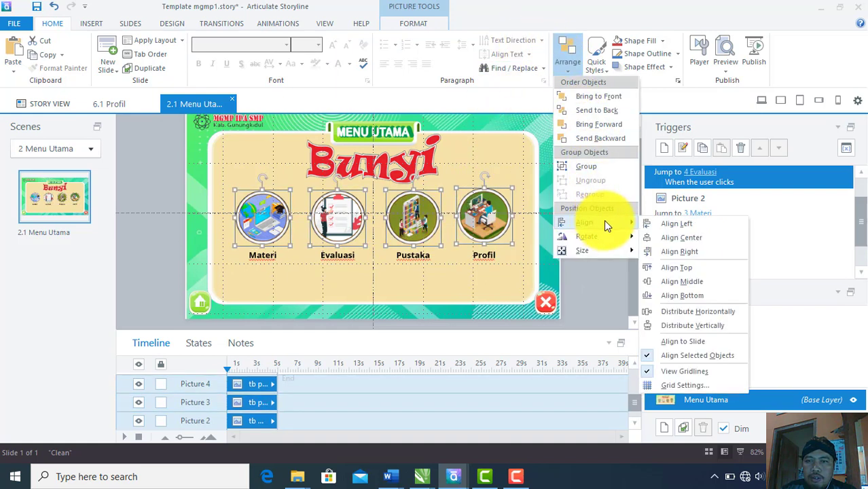
click(678, 282)
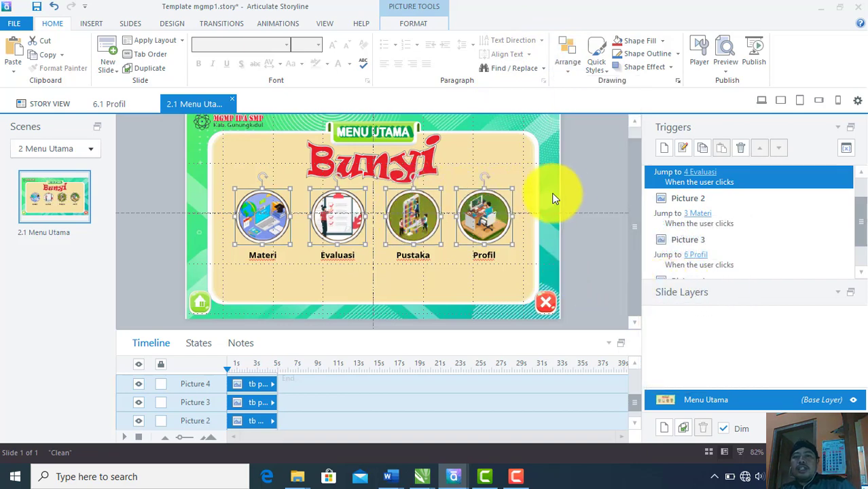
click(565, 210)
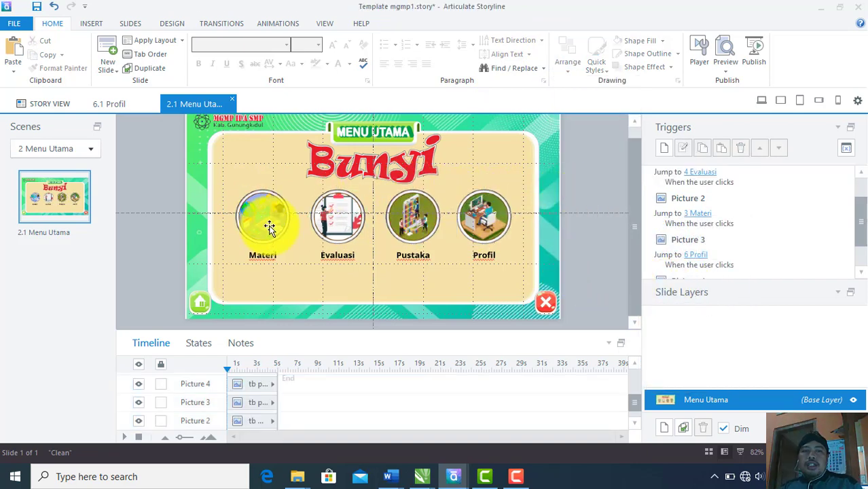
Preview the project from the Bunyi cover and advance to the following slide
click(717, 56)
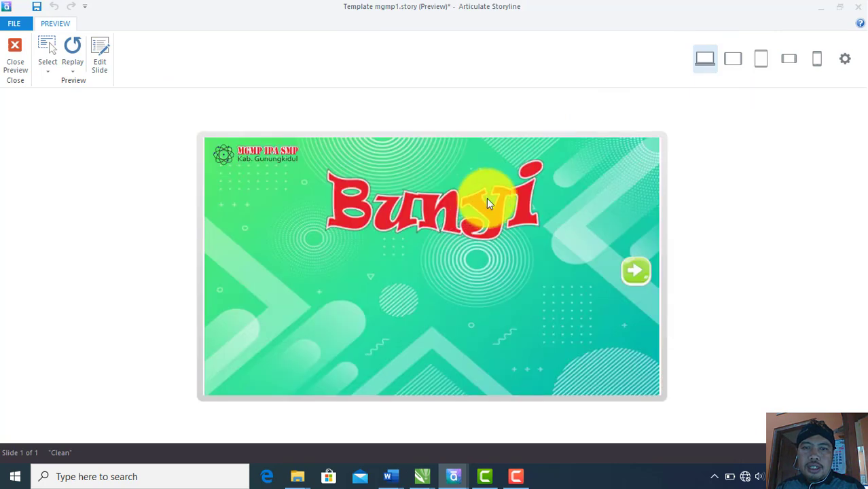
click(634, 275)
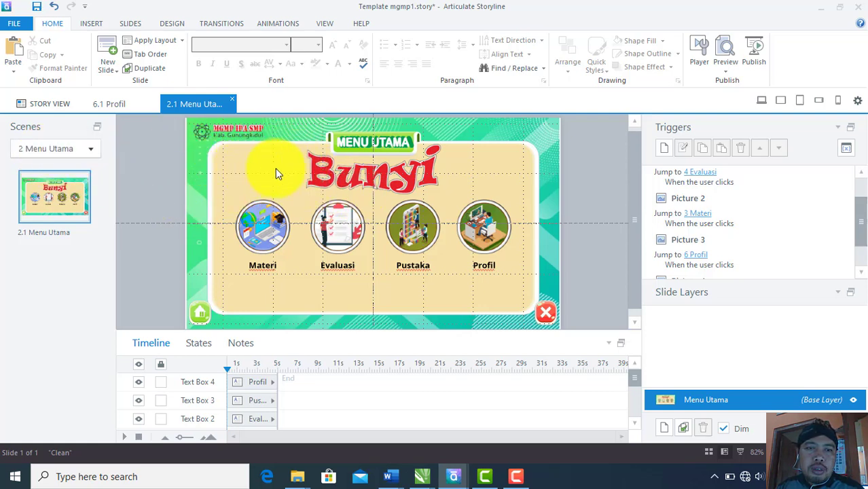
Apply a Fade entrance animation to the Bunyi title picture on the Menu Utama slide
click(403, 178)
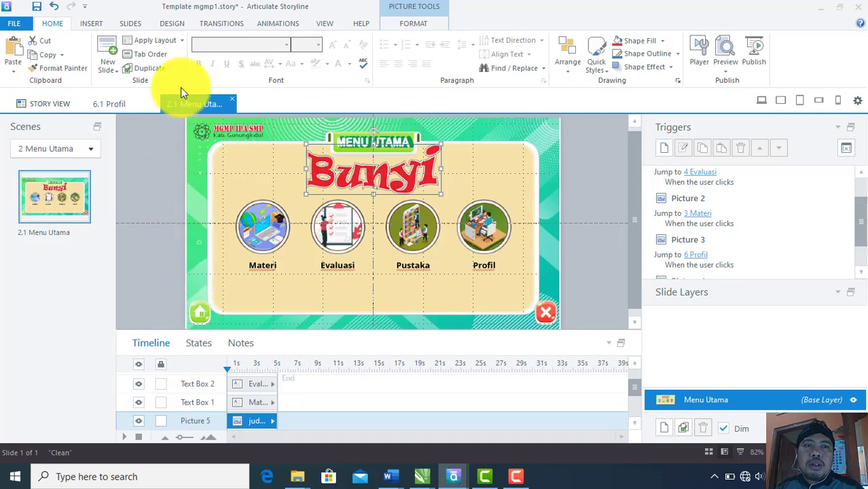
click(272, 25)
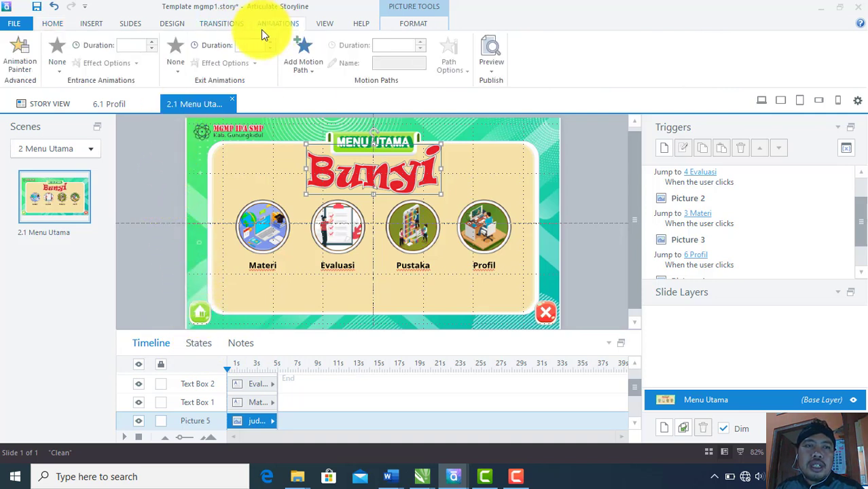
click(62, 67)
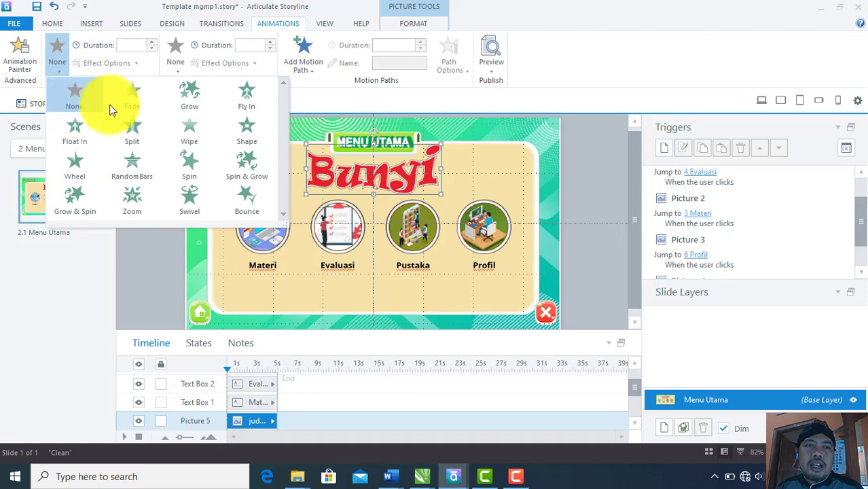
click(133, 98)
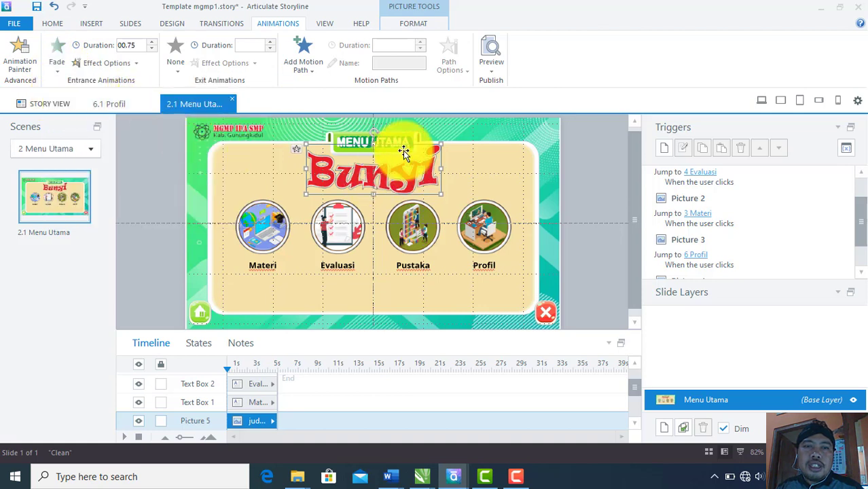
click(261, 219)
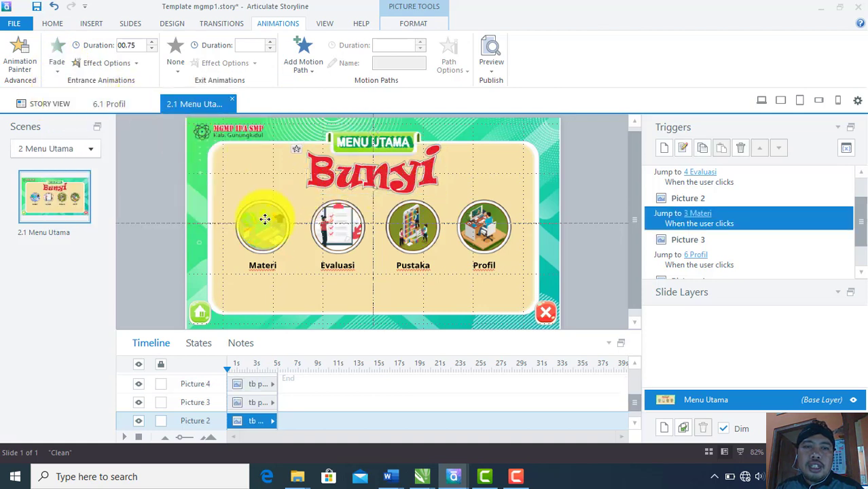
Clear the Bunyi title's entrance animation and apply Grow instead
click(321, 176)
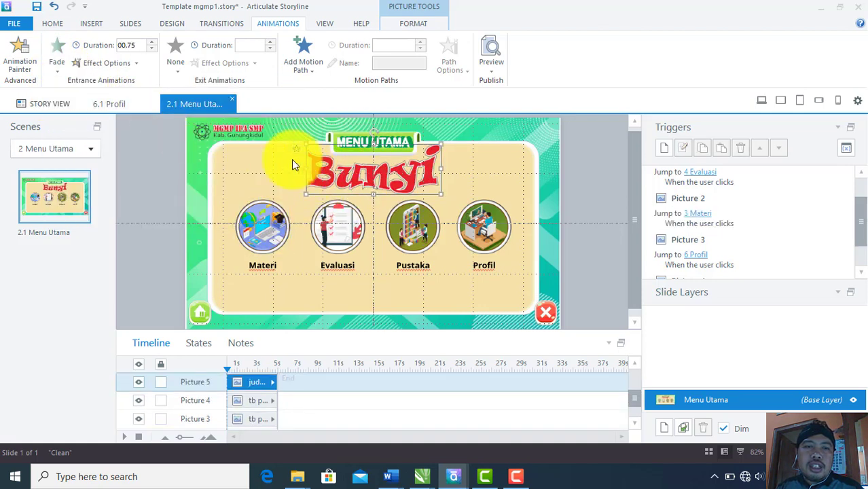
click(59, 62)
click(79, 102)
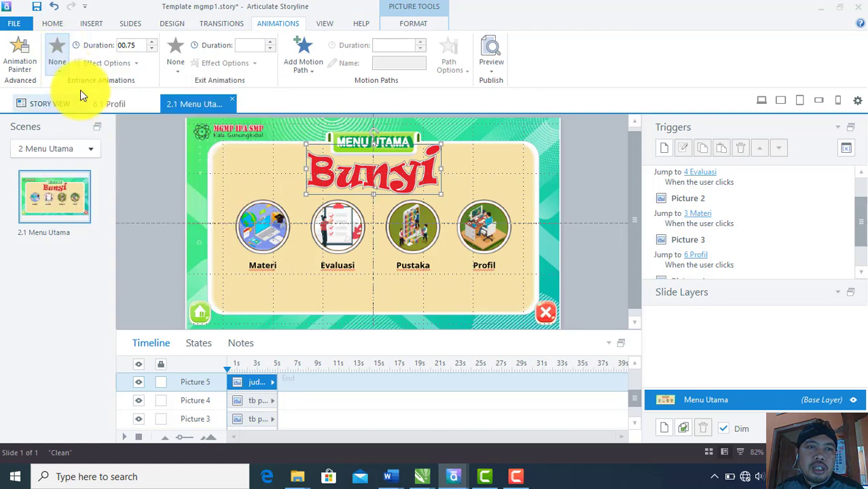
click(60, 54)
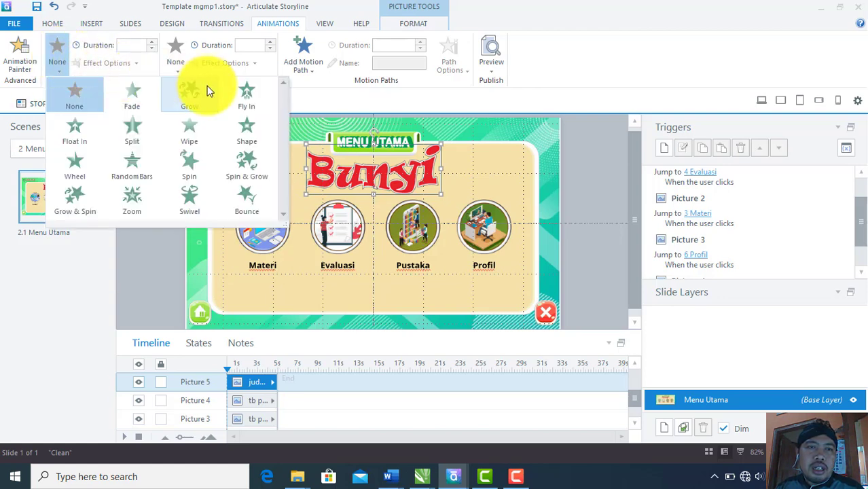
click(194, 98)
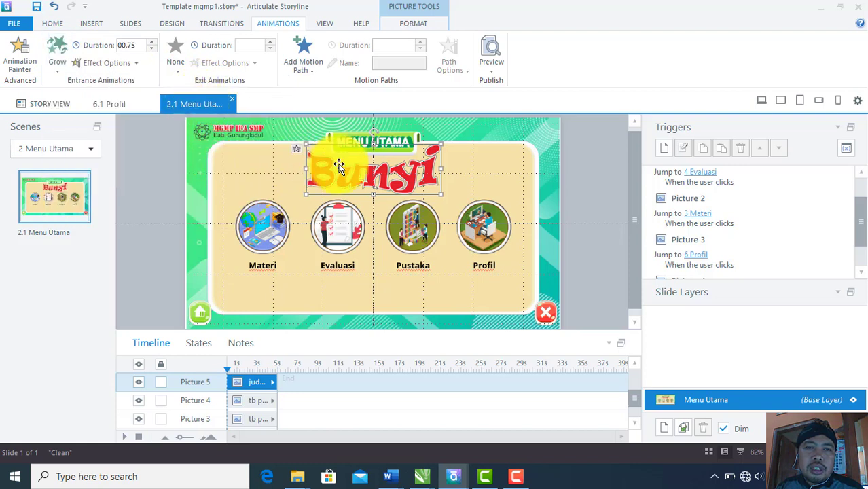
Apply a Fade entrance animation to all four menu icons and their four text labels together
click(275, 245)
click(291, 233)
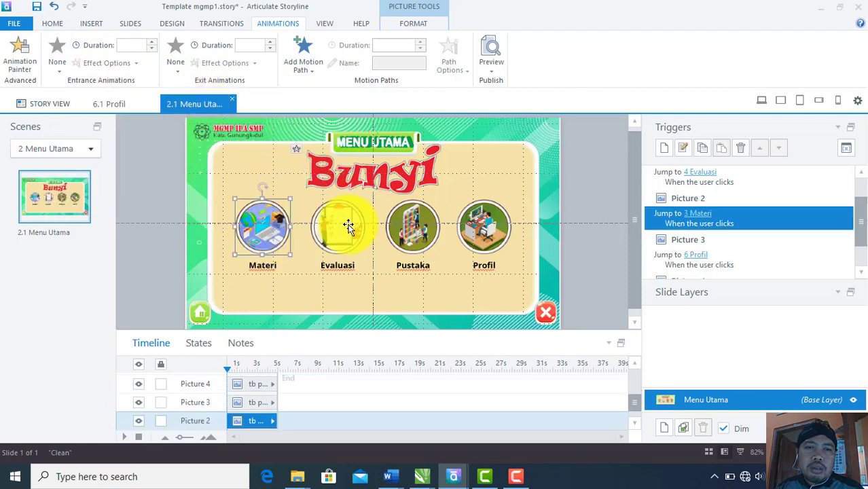
shift+click(349, 227)
shift+click(413, 219)
shift+click(481, 213)
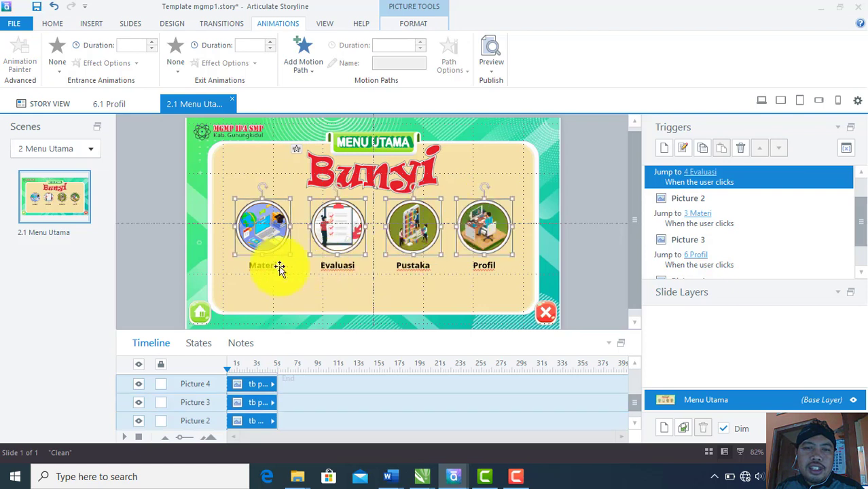
shift+click(271, 265)
shift+click(338, 265)
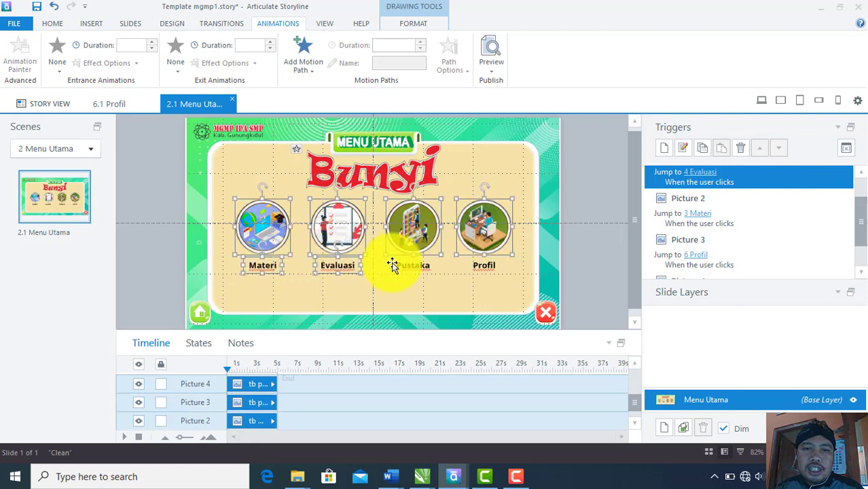
shift+click(413, 265)
shift+click(479, 264)
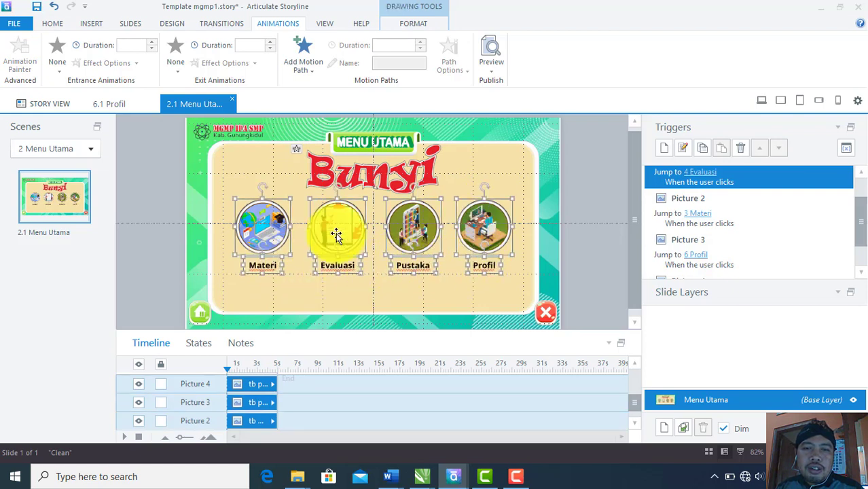
click(58, 68)
click(131, 98)
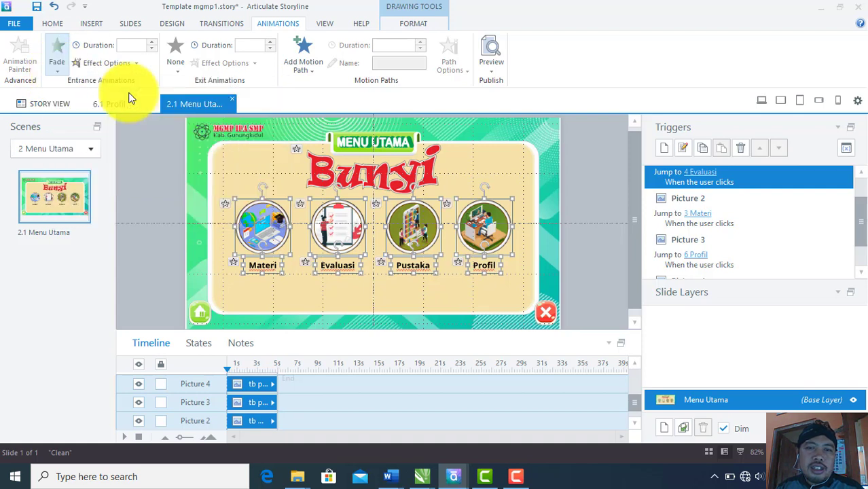
Preview only the Menu Utama slide and replay it to check the entrance animations
click(497, 69)
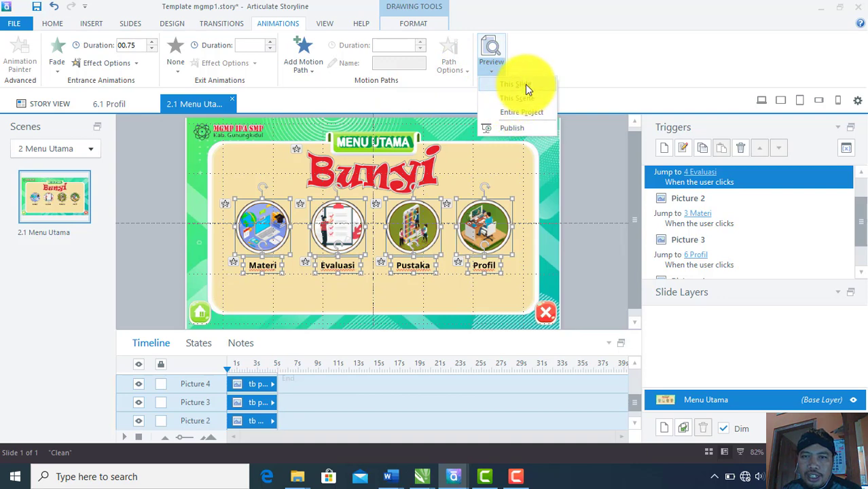
click(525, 85)
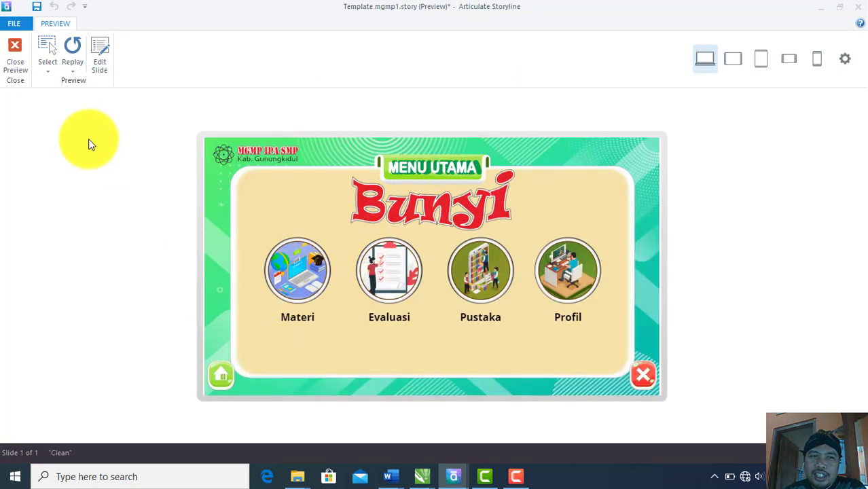
click(70, 54)
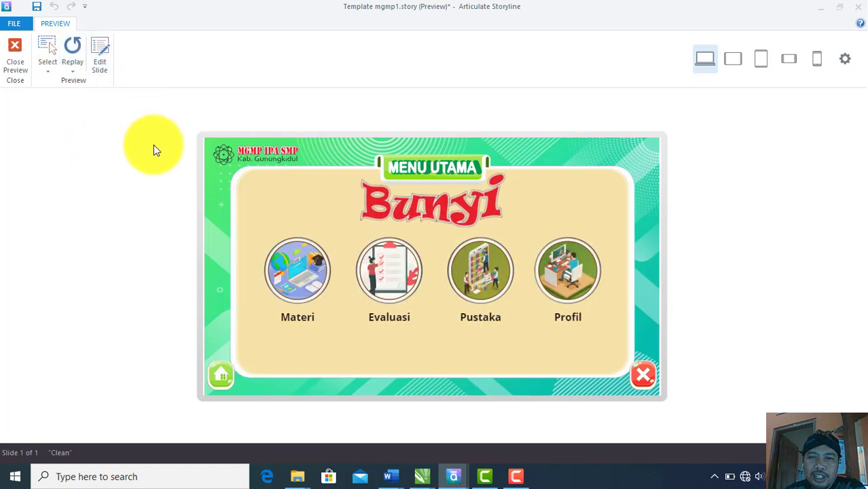
click(74, 47)
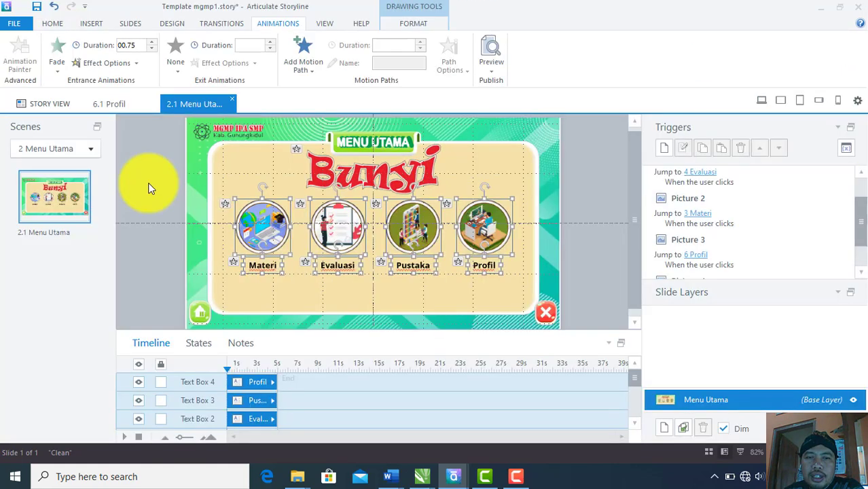
click(149, 185)
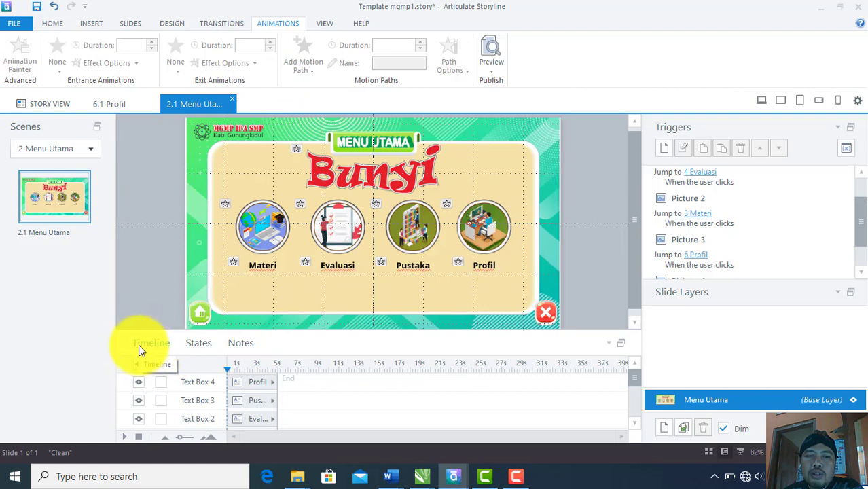
mouse_move(162, 352)
mouse_down()
mouse_move(144, 341)
mouse_move(170, 354)
mouse_up()
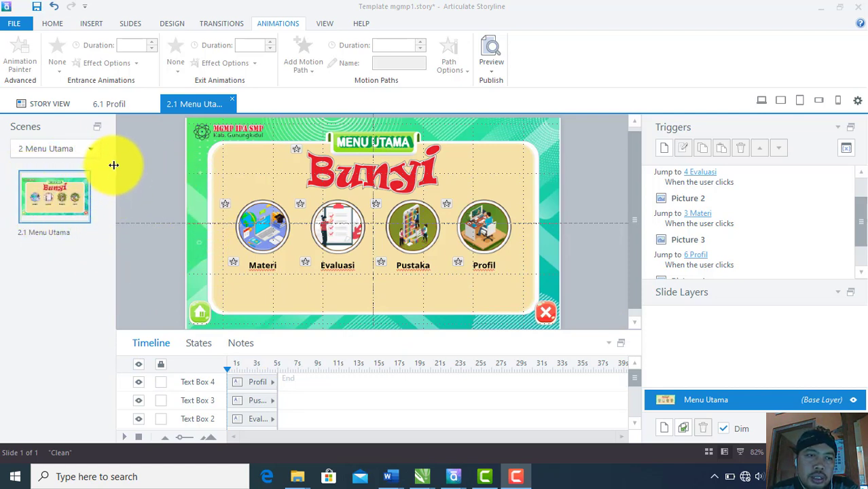
Insert the tb next picture on the 3.1 Menu Materi slide and place it midway along the frame's right edge
click(88, 150)
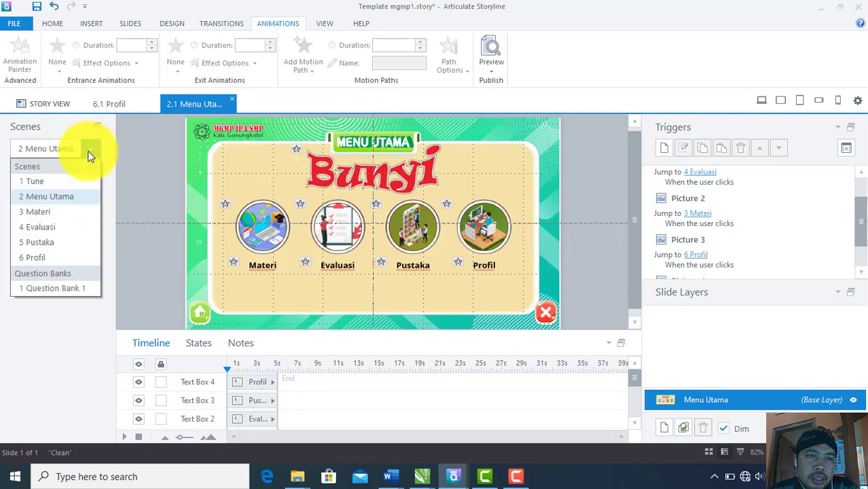
click(62, 214)
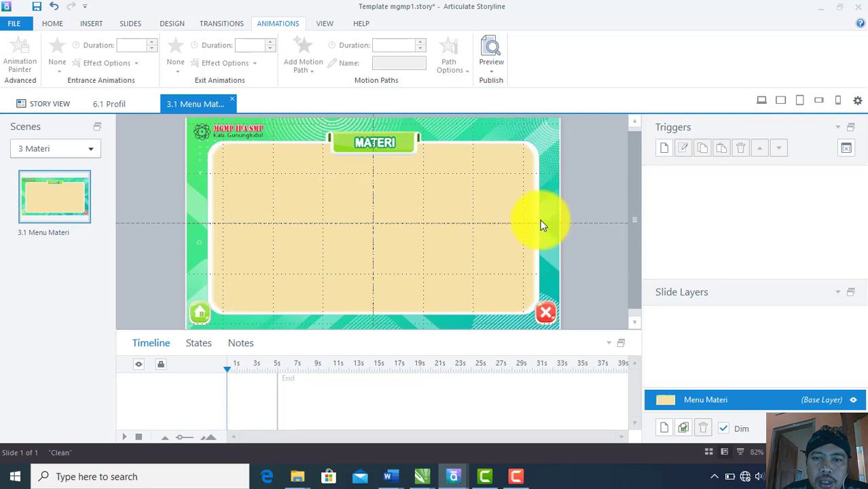
click(95, 24)
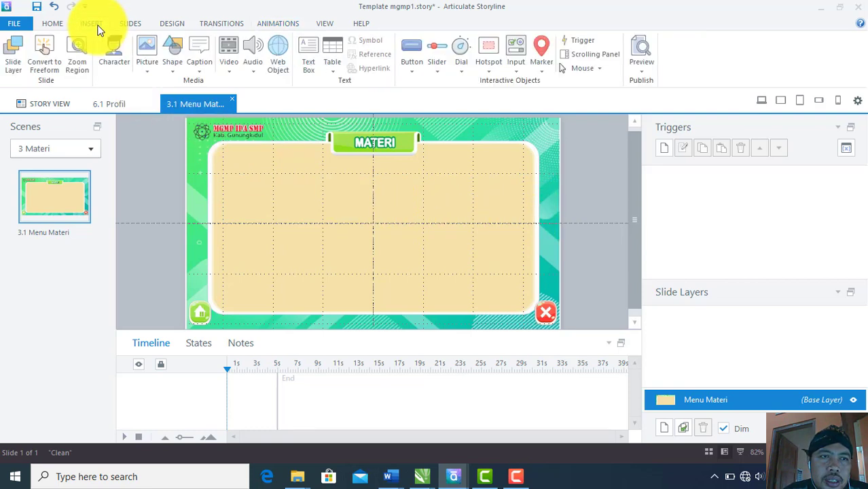
click(147, 53)
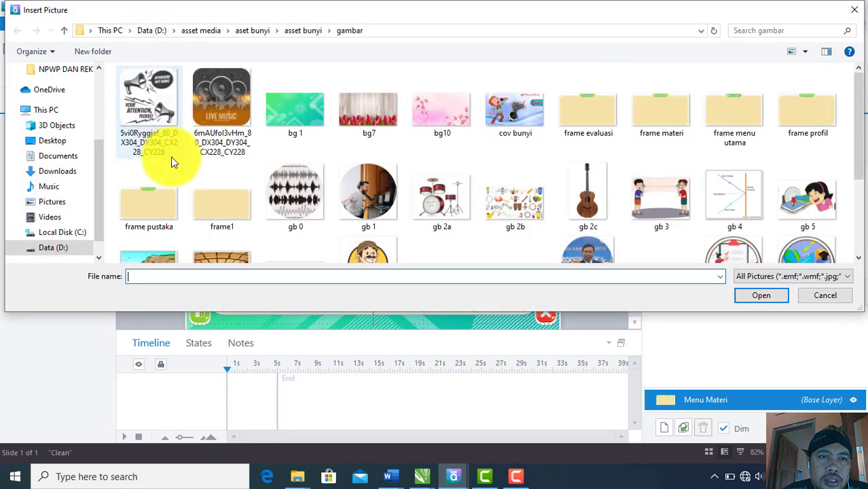
scroll(481, 163, down, 3)
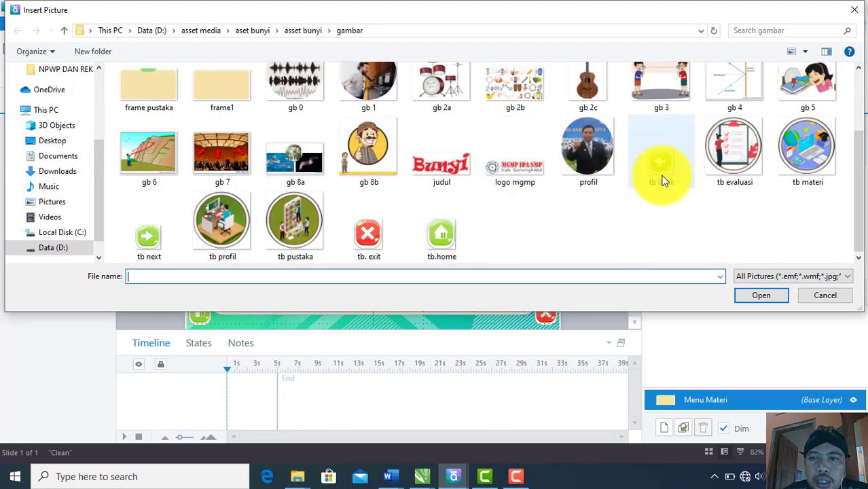
click(156, 241)
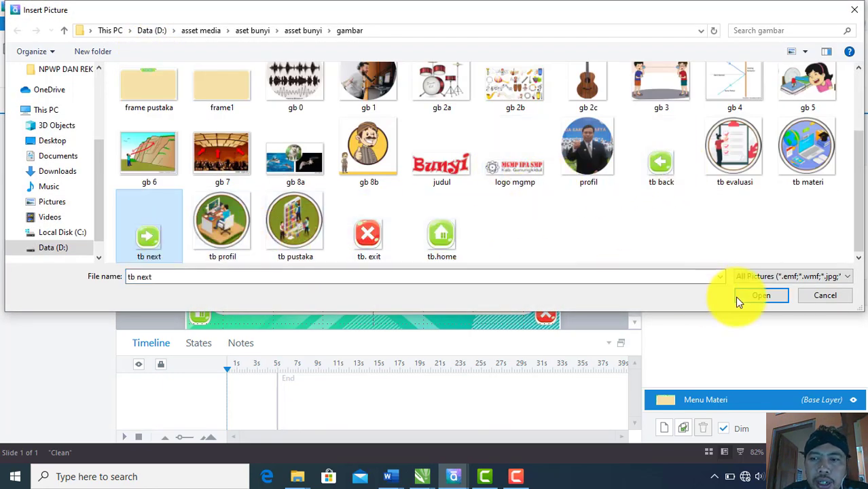
click(760, 297)
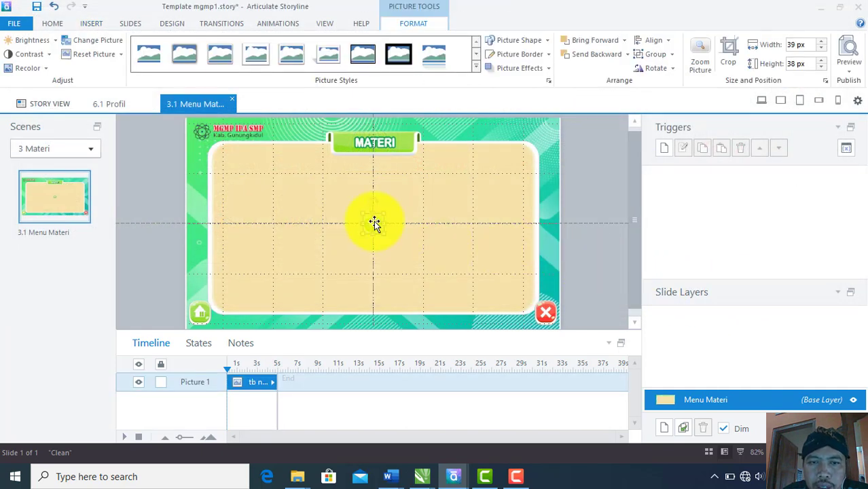
drag(374, 223, 542, 223)
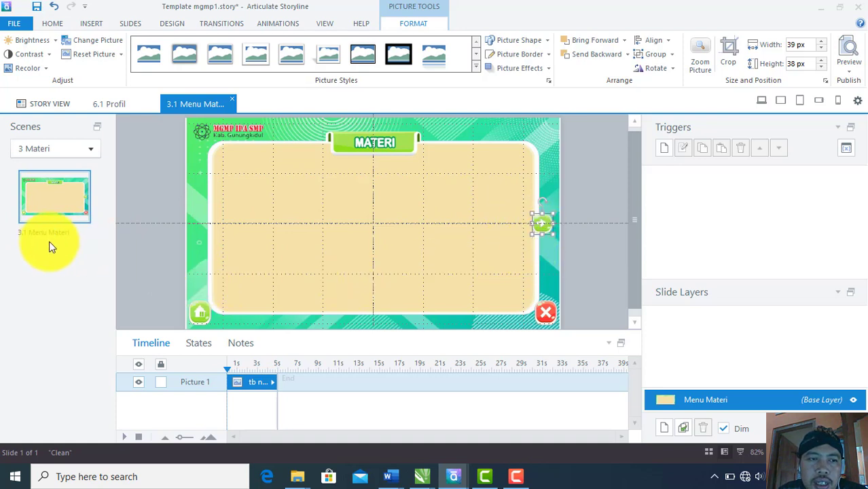
click(553, 202)
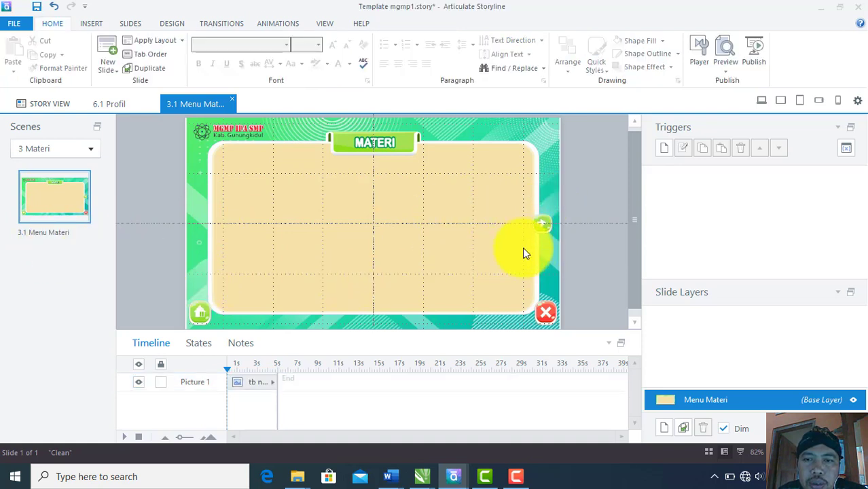
Add a trigger to the next arrow picture that jumps to the next slide when the user clicks
click(547, 221)
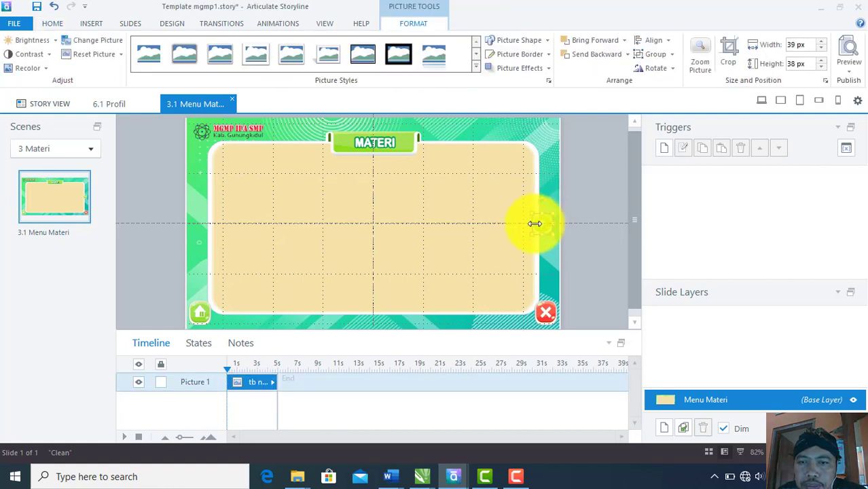
click(669, 147)
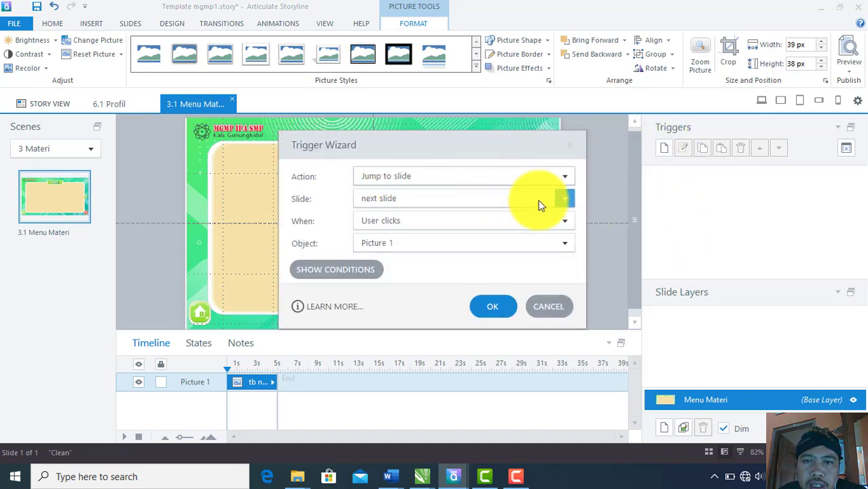
click(490, 308)
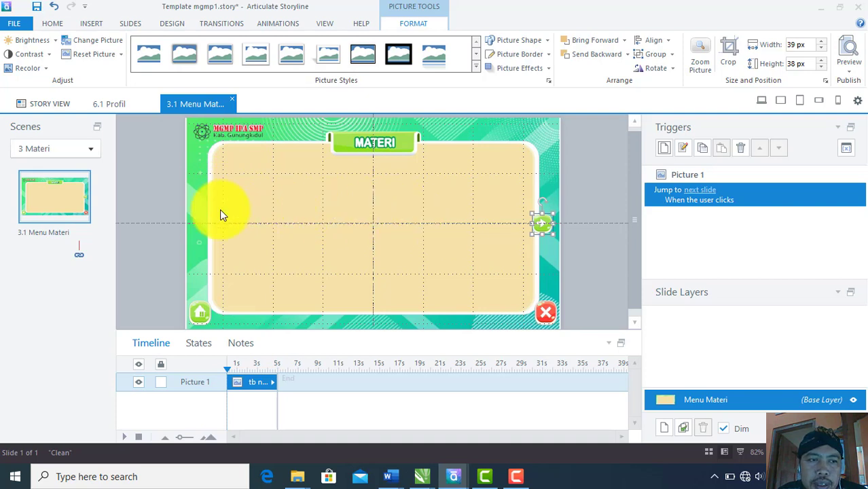
Duplicate the 3.1 Menu Materi slide within the Materi scene
right_click(52, 202)
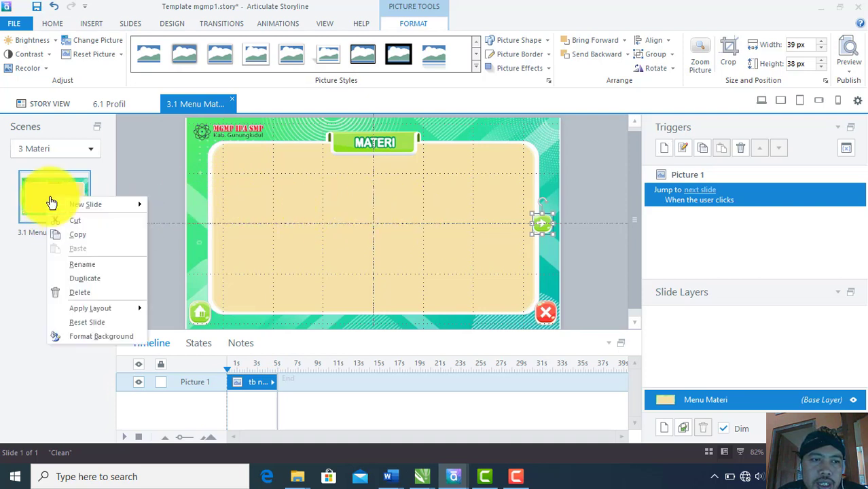
click(95, 280)
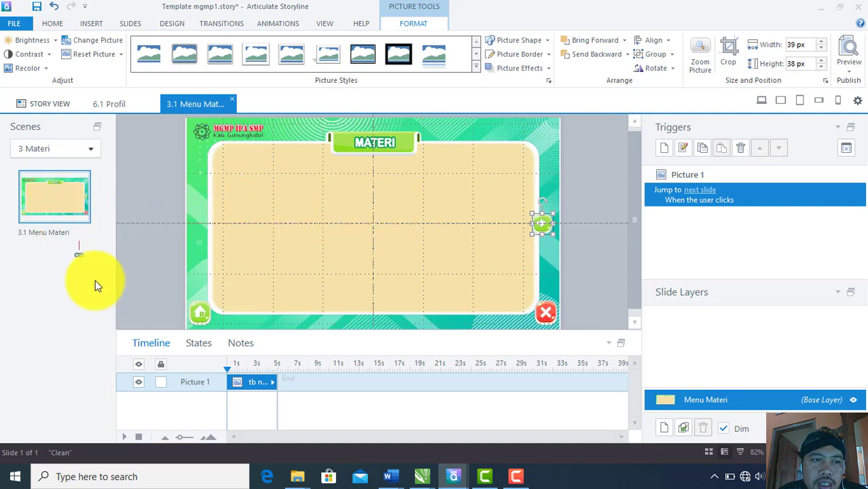
drag(63, 201, 46, 333)
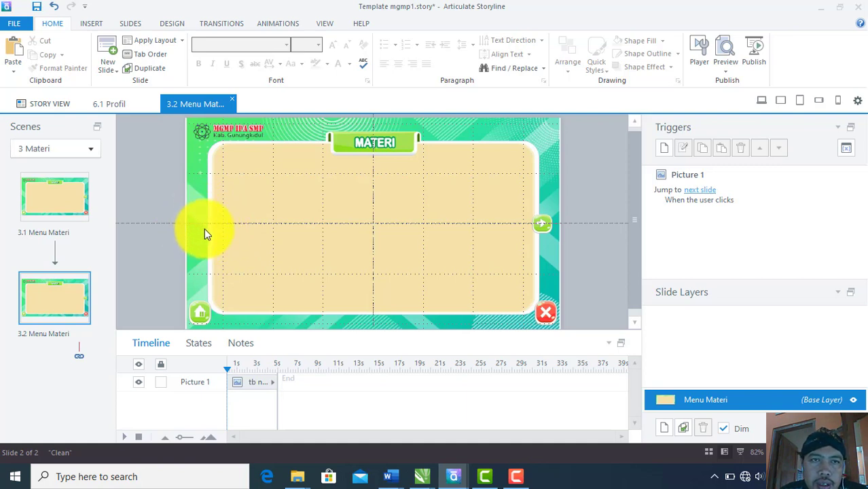
Insert the tb back picture on the 3.2 Menu Materi slide and place it midway along the frame's left edge
click(97, 26)
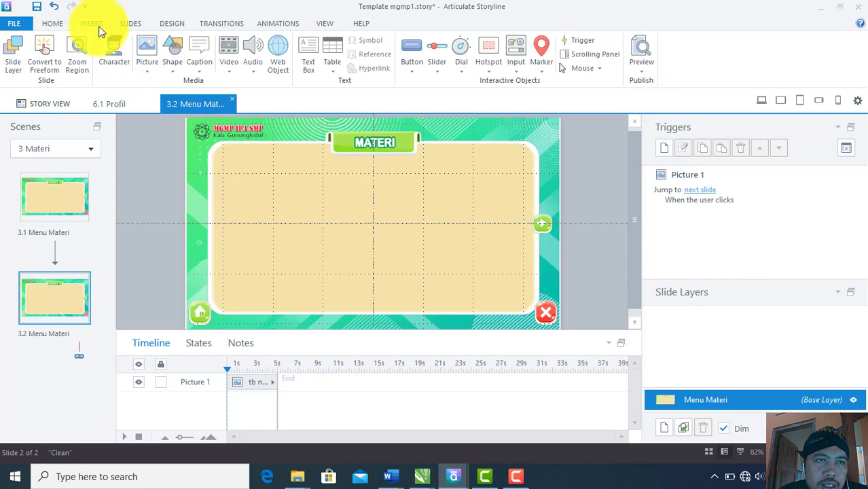
click(145, 51)
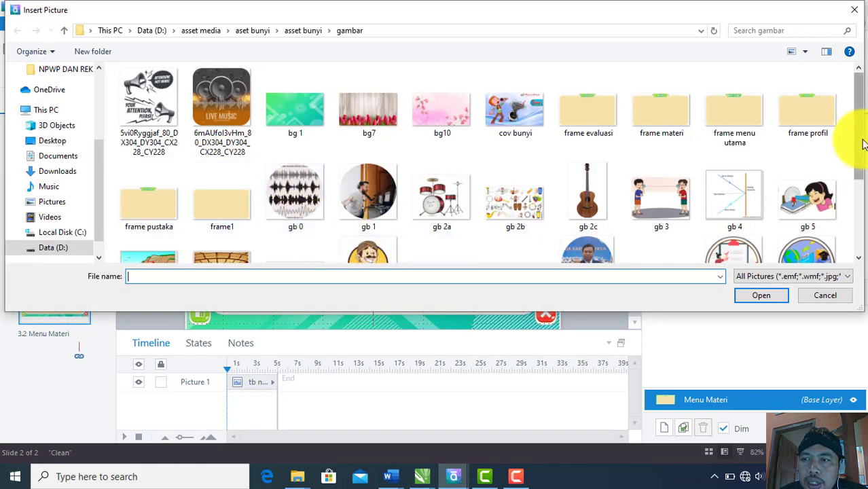
scroll(858, 163, down, 5)
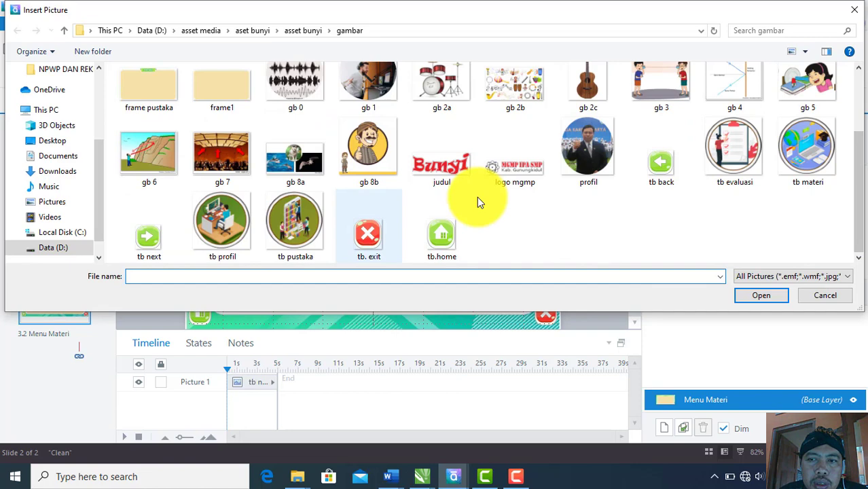
click(651, 164)
click(750, 297)
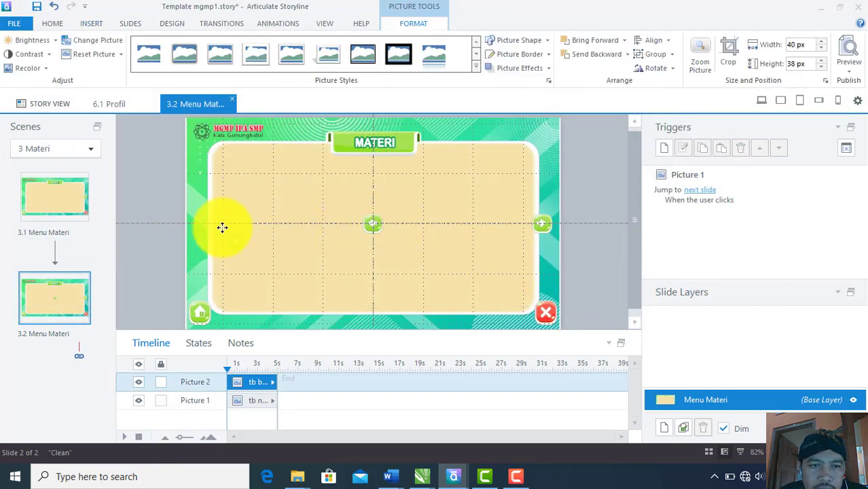
drag(205, 222, 207, 224)
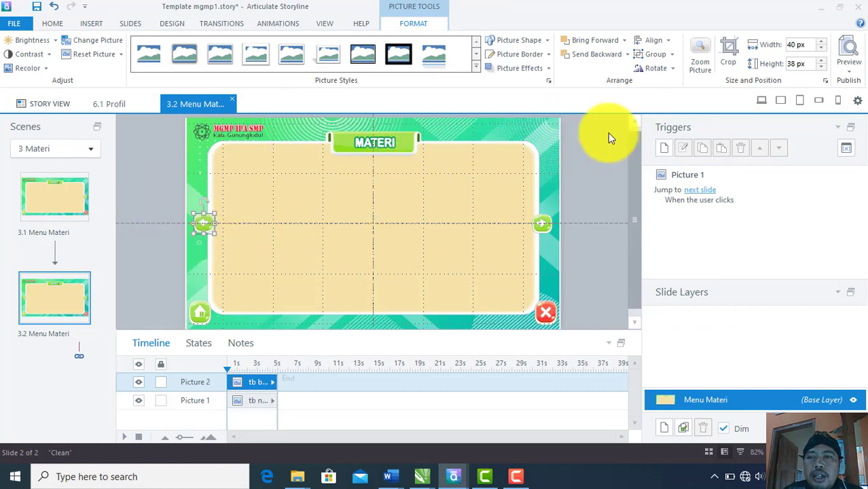
Add a trigger to the back arrow picture that jumps to the previous slide on user click, and compare both Materi slides
click(666, 149)
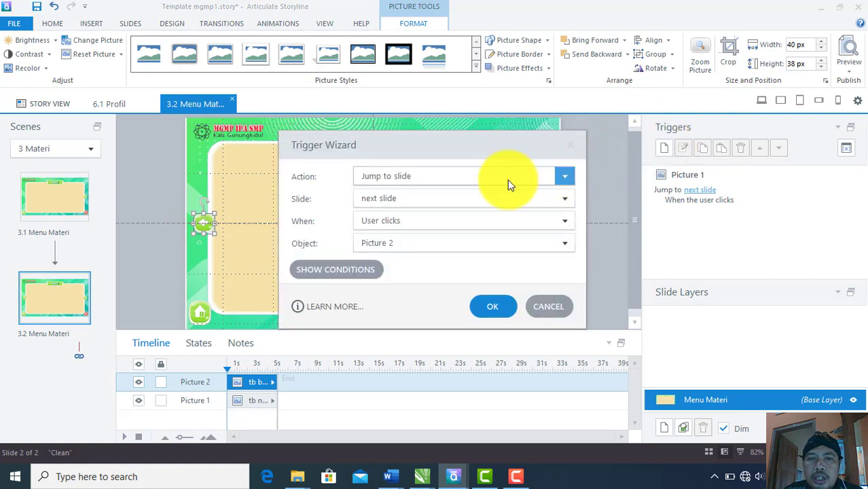
click(563, 201)
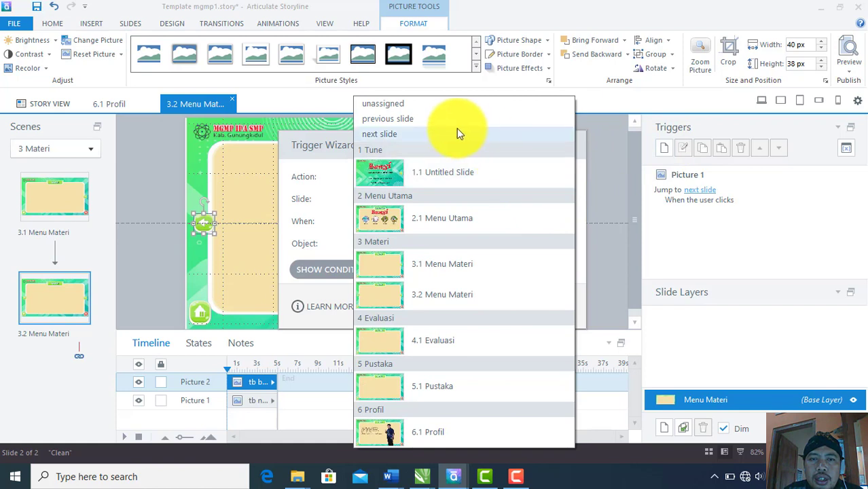
click(413, 119)
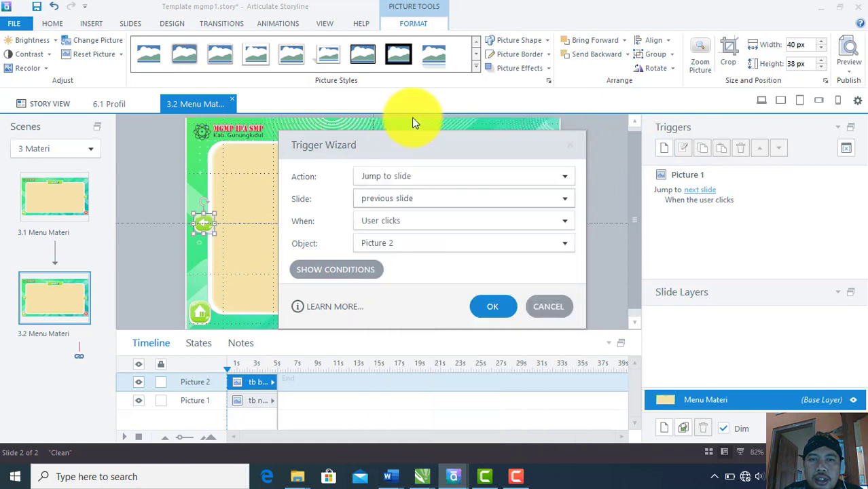
click(492, 309)
click(229, 169)
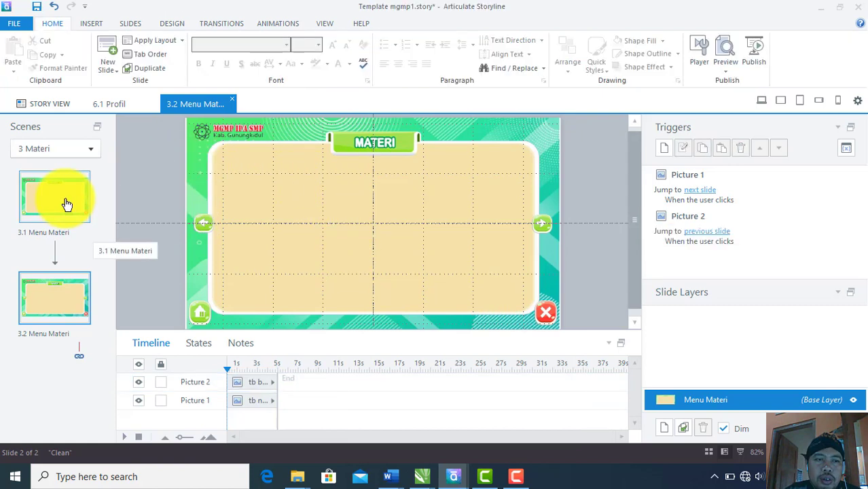
click(67, 204)
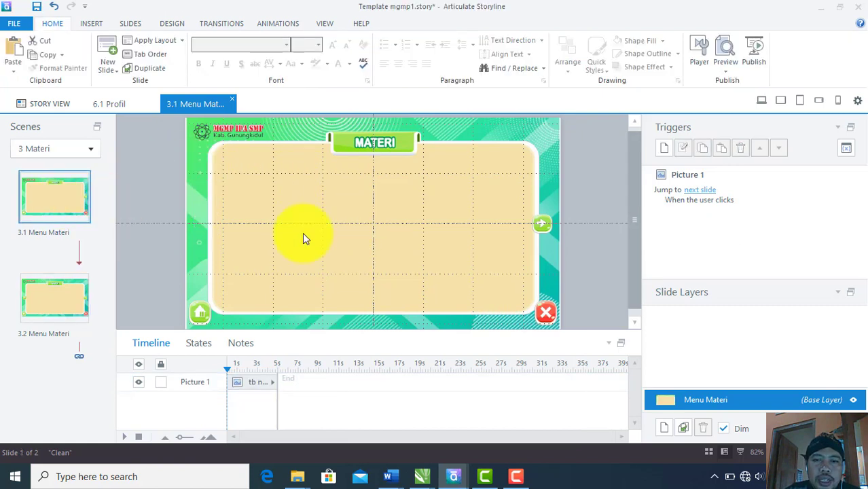
click(78, 299)
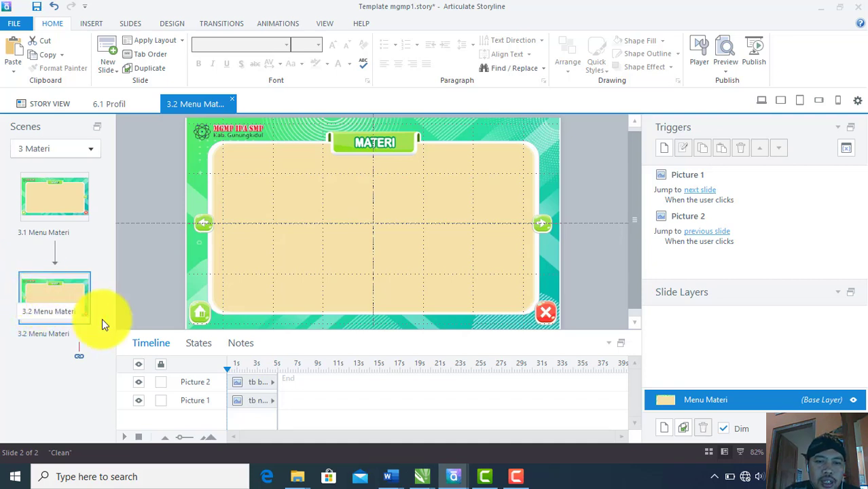
Switch to the naskah bunyi document in Word, review its Materi, Pustaka, Profil and Evaluasi sections, and return to Storyline
mouse_move(398, 472)
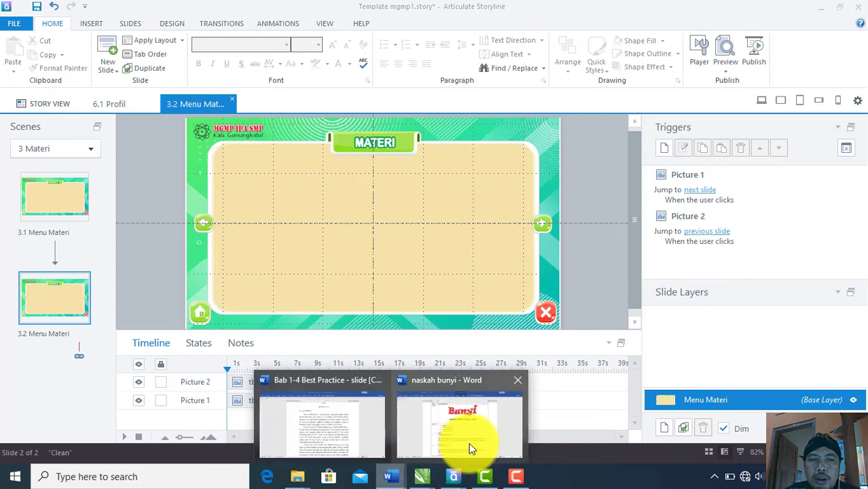
click(469, 445)
scroll(373, 279, down, 1)
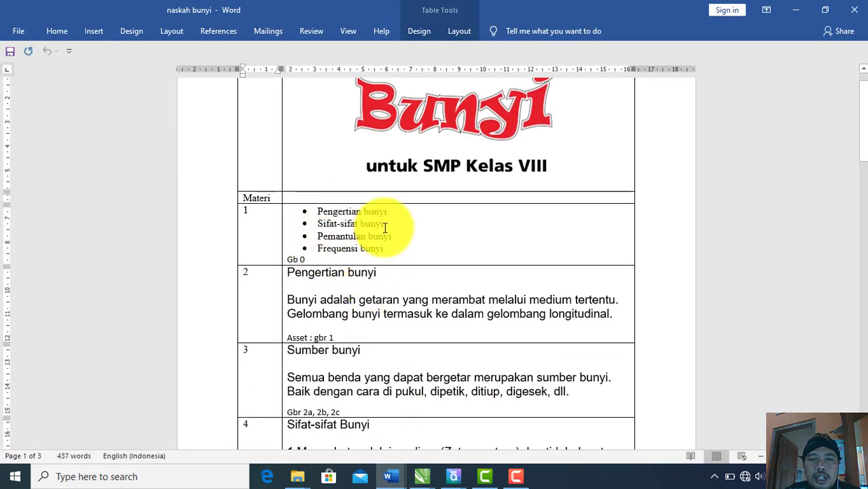
scroll(383, 227, down, 4)
click(380, 196)
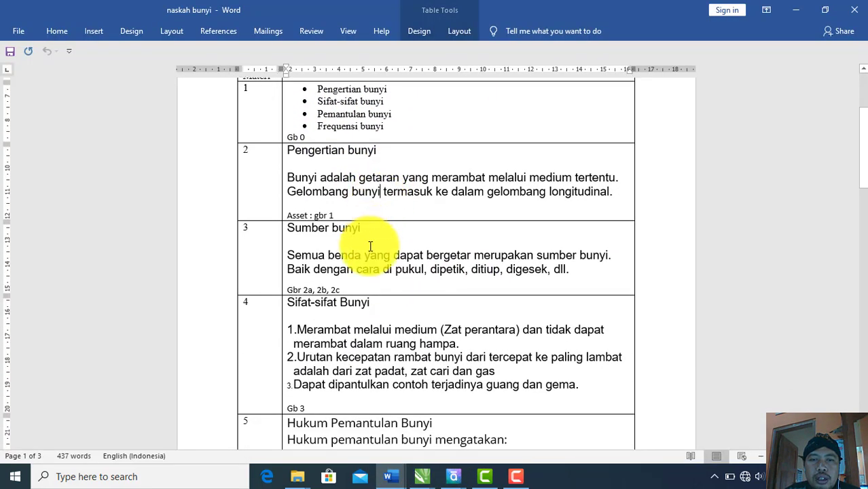
scroll(373, 246, down, 4)
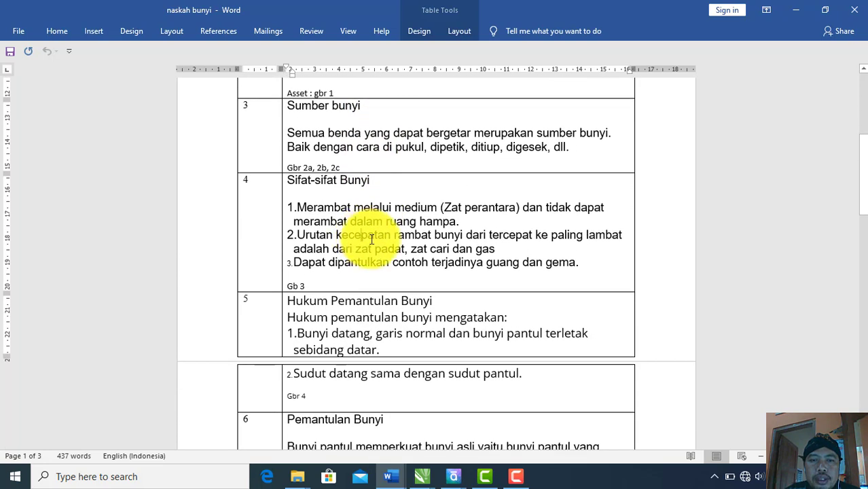
scroll(372, 240, down, 3)
scroll(367, 235, down, 8)
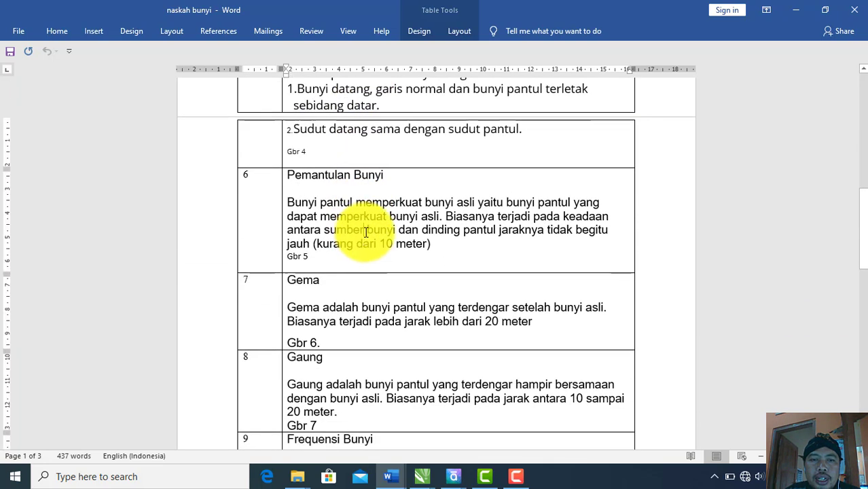
scroll(369, 216, down, 4)
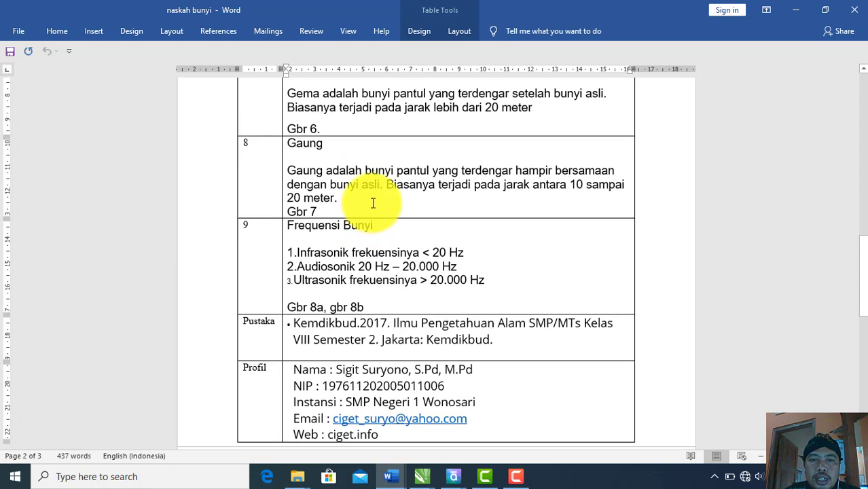
scroll(369, 216, down, 2)
scroll(369, 225, down, 3)
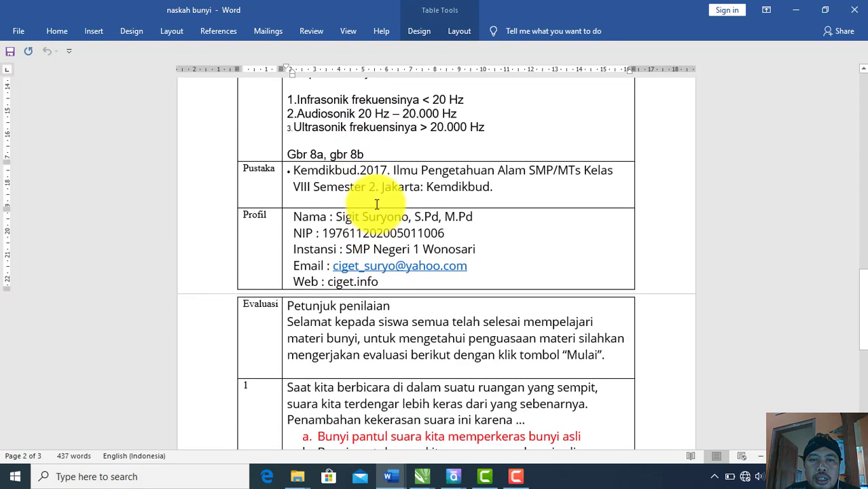
scroll(374, 185, up, 2)
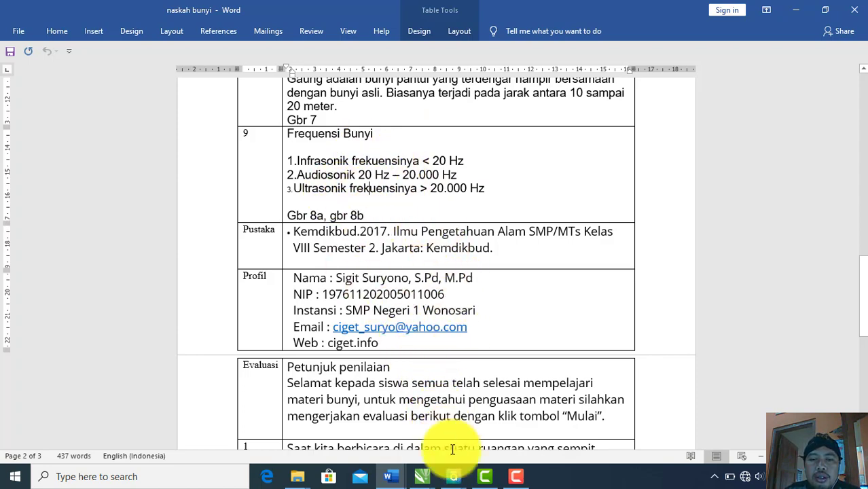
mouse_move(455, 479)
click(411, 427)
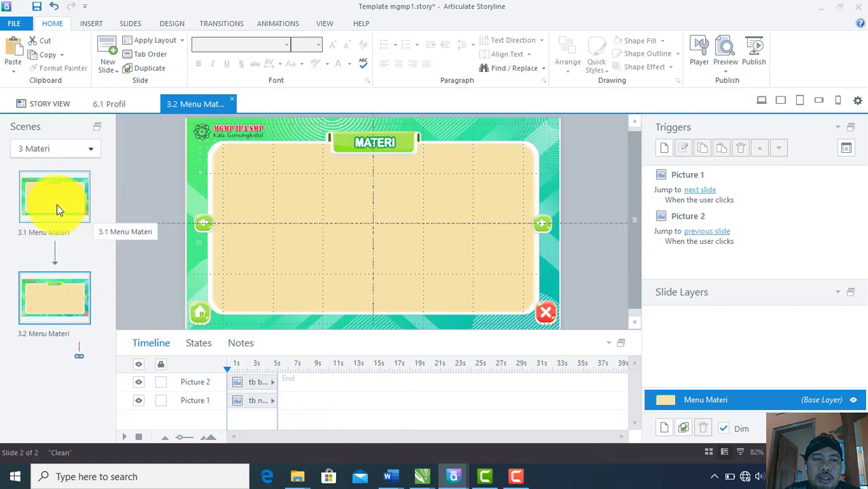
Duplicate the 3.2 Menu Materi slide with its arrows repeatedly until the Materi scene runs through slide 3.9
click(58, 195)
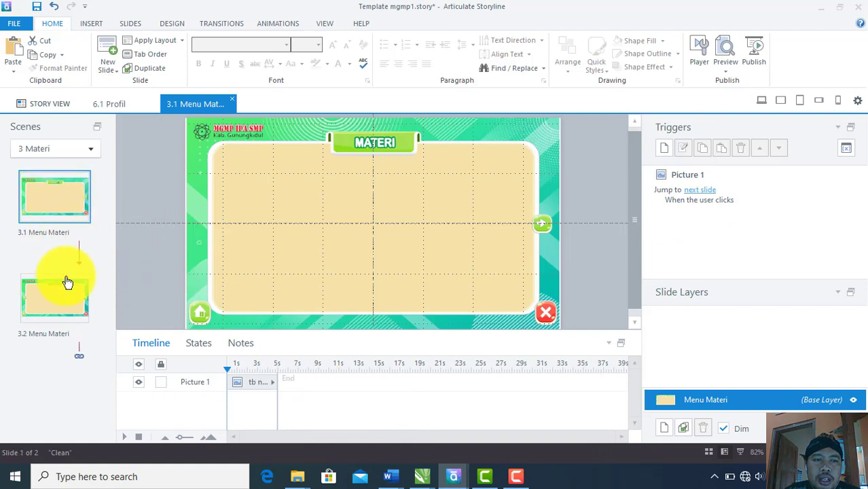
click(62, 301)
right_click(62, 301)
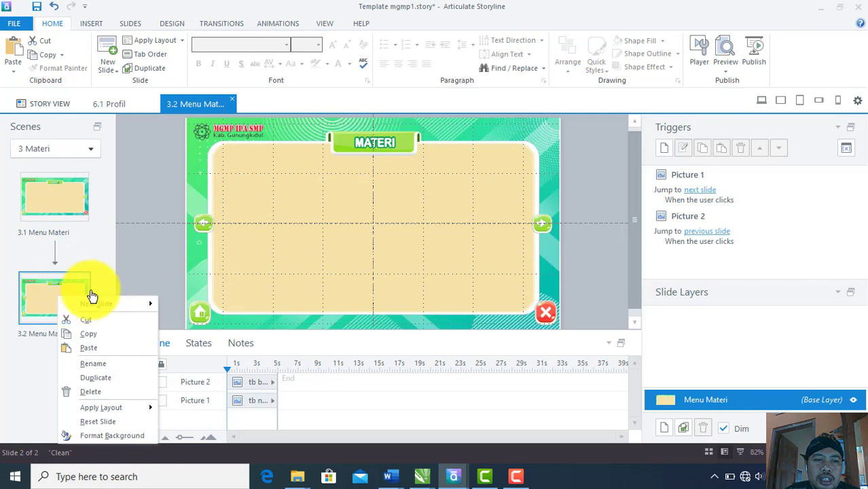
click(113, 380)
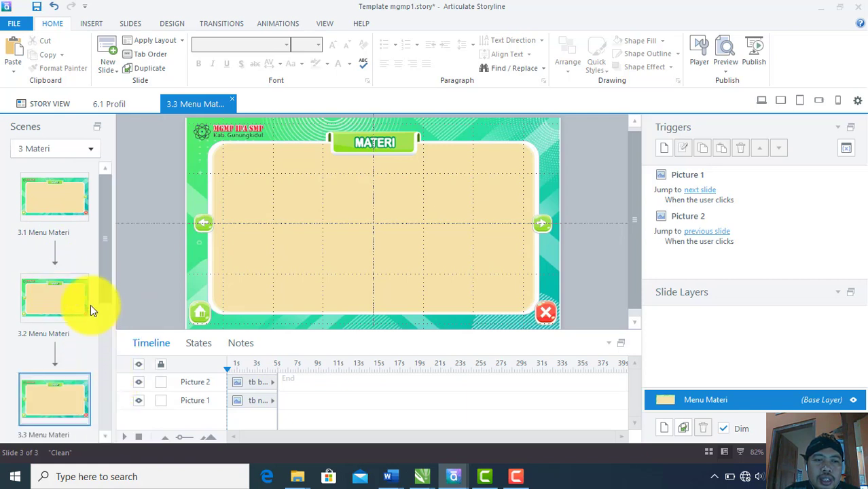
click(62, 388)
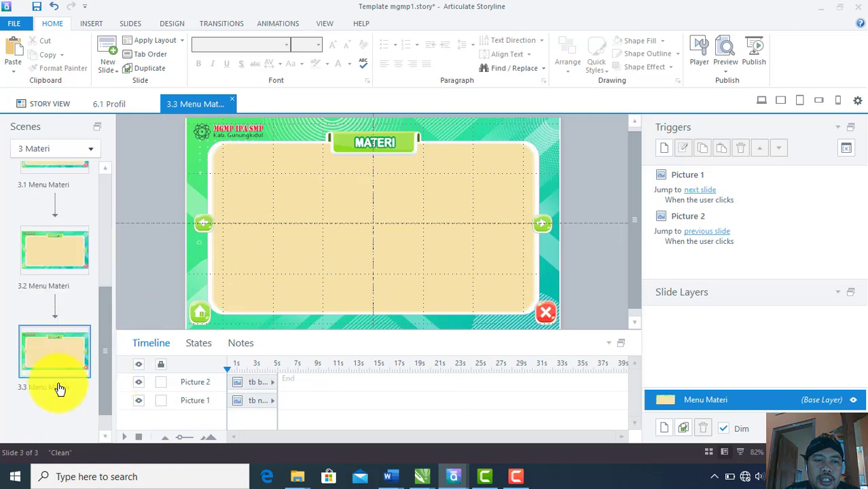
right_click(55, 348)
click(93, 276)
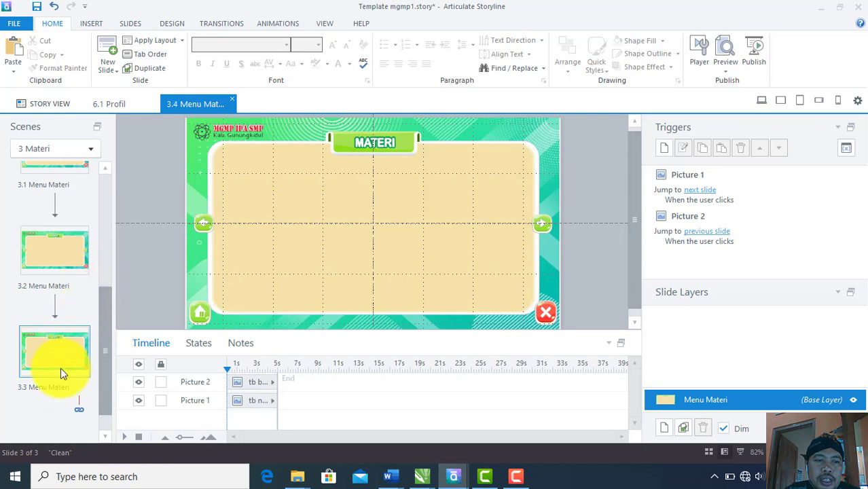
right_click(63, 340)
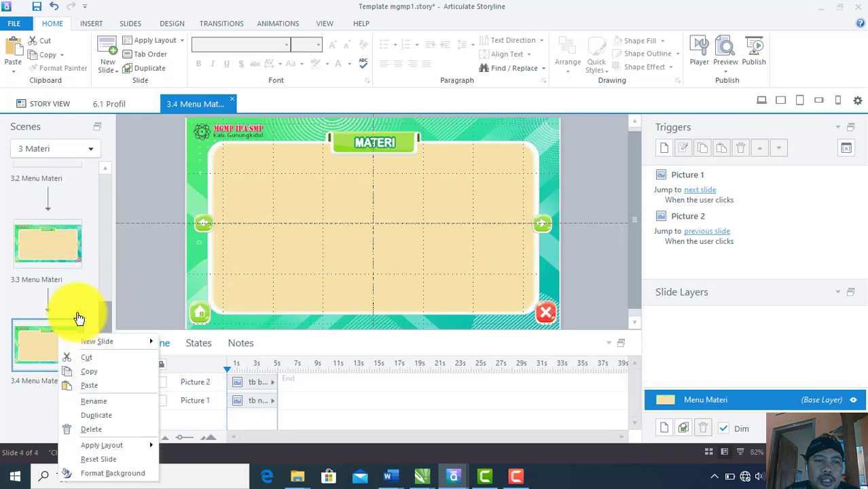
click(88, 418)
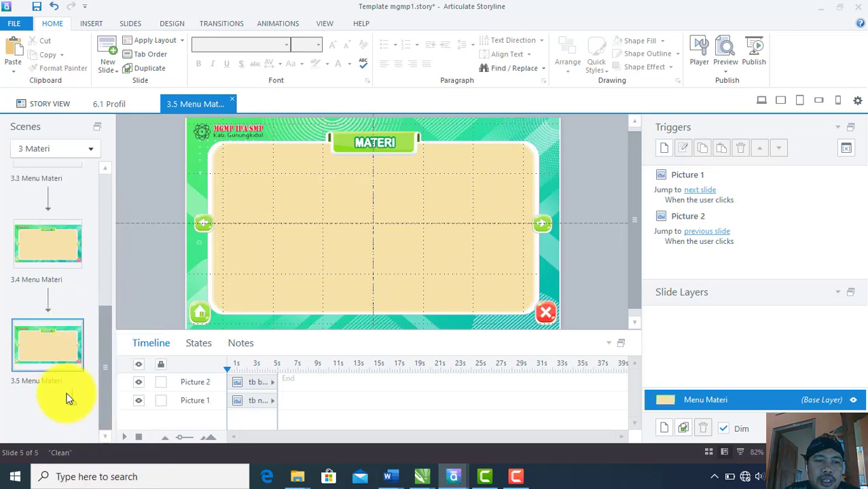
right_click(48, 352)
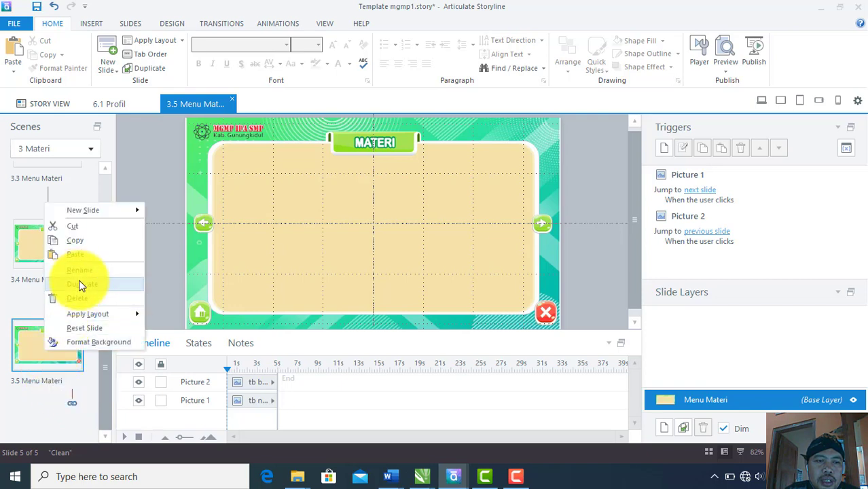
click(80, 284)
right_click(57, 346)
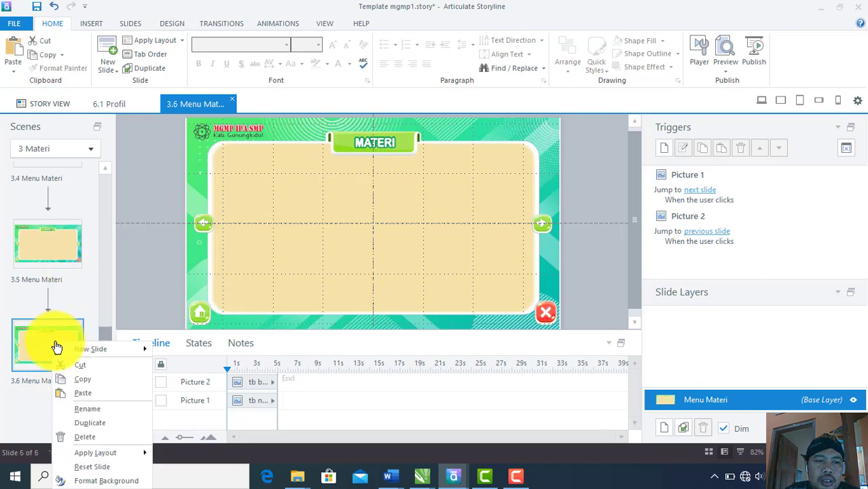
click(91, 422)
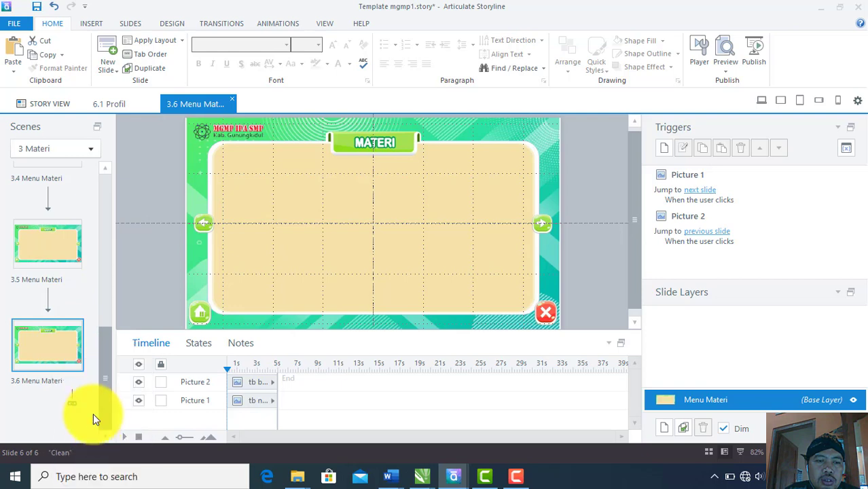
right_click(48, 345)
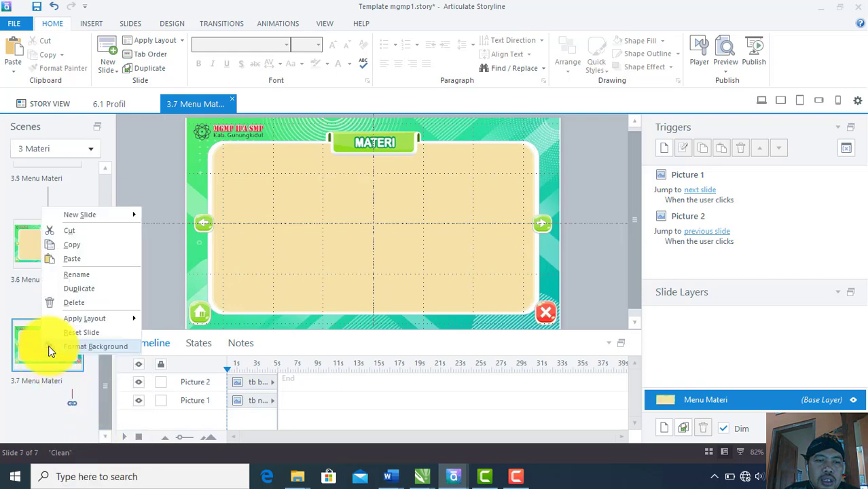
click(72, 284)
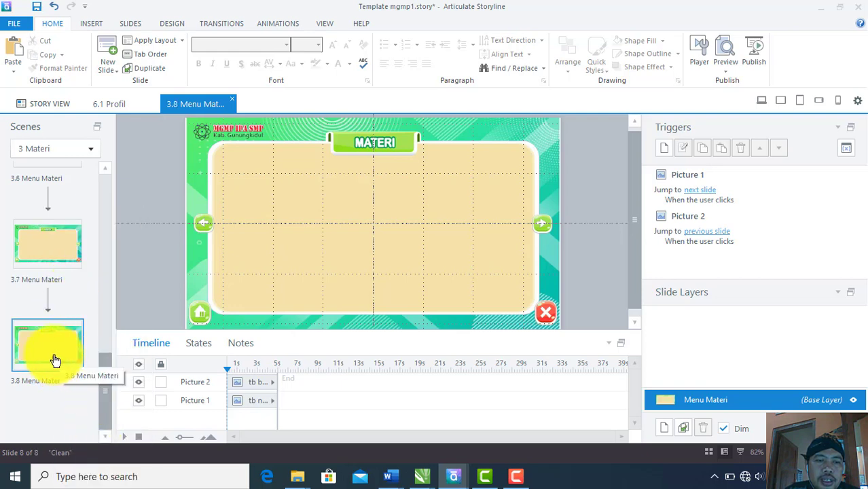
right_click(53, 356)
click(78, 292)
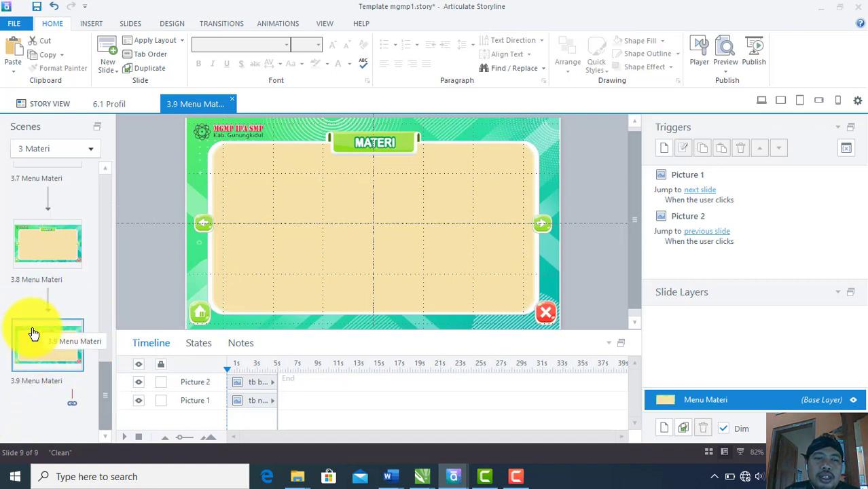
Cut the next-slide arrow from the last Materi slide, 3.9, and reopen slide 3.1 Menu Materi
click(547, 221)
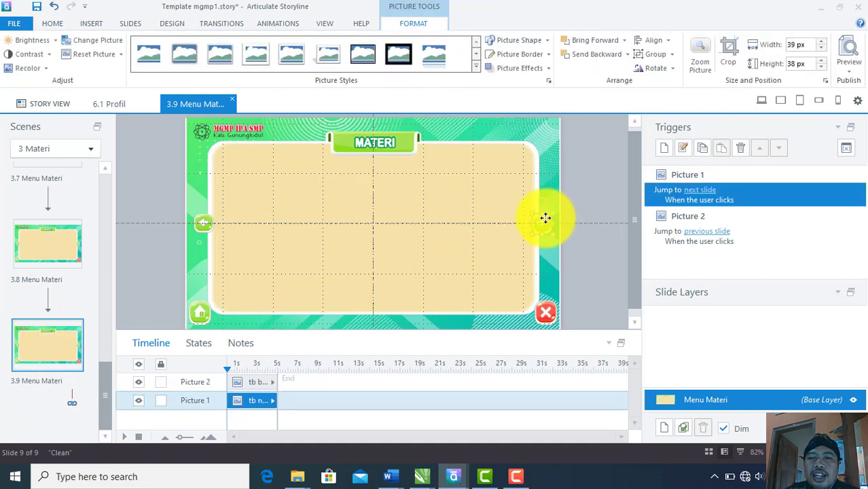
right_click(545, 219)
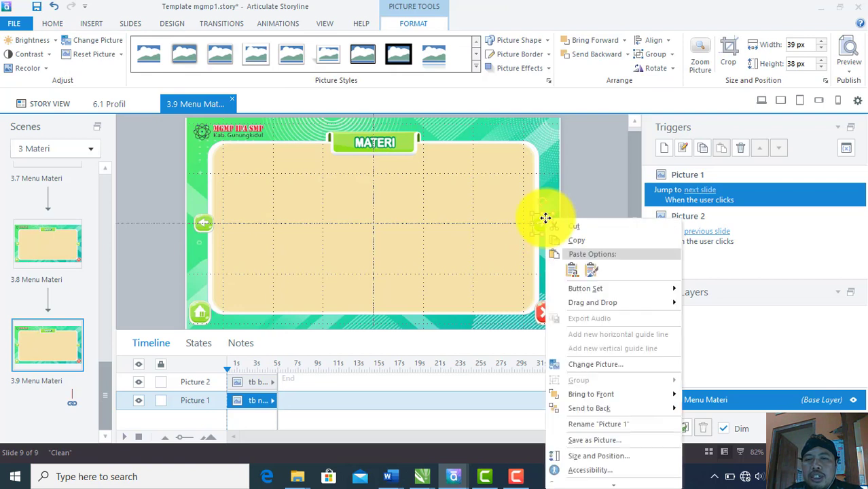
click(571, 226)
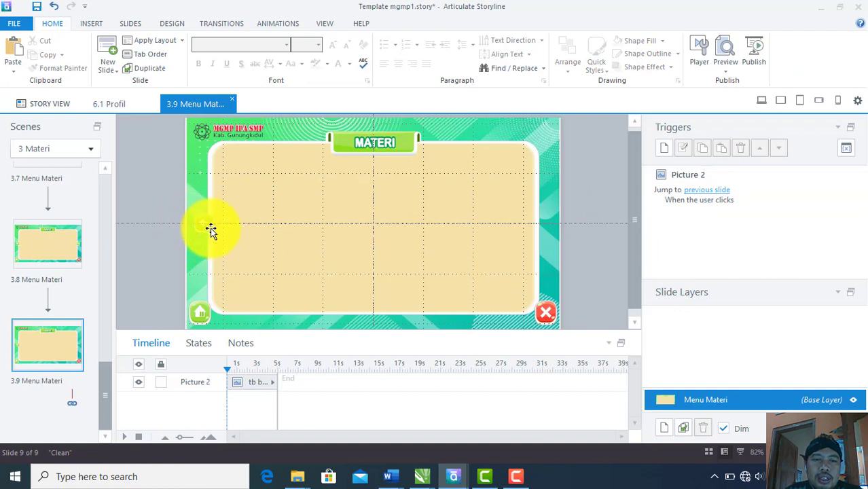
drag(107, 374, 115, 185)
click(68, 200)
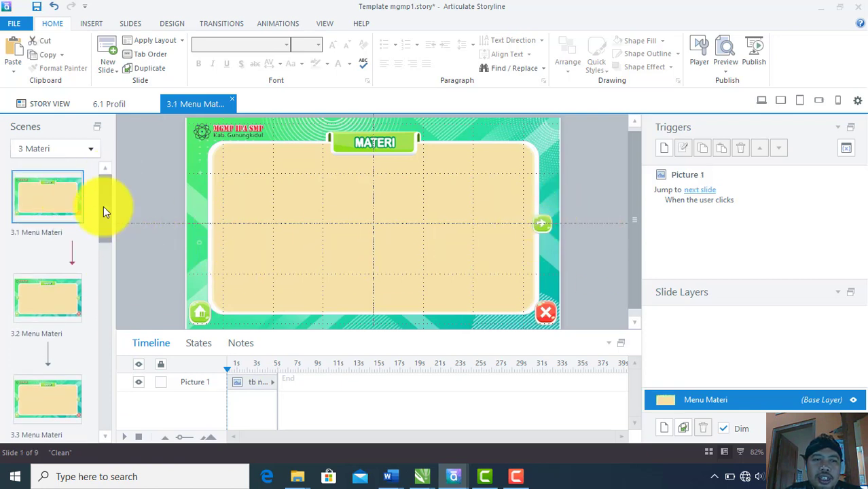
drag(107, 206, 105, 182)
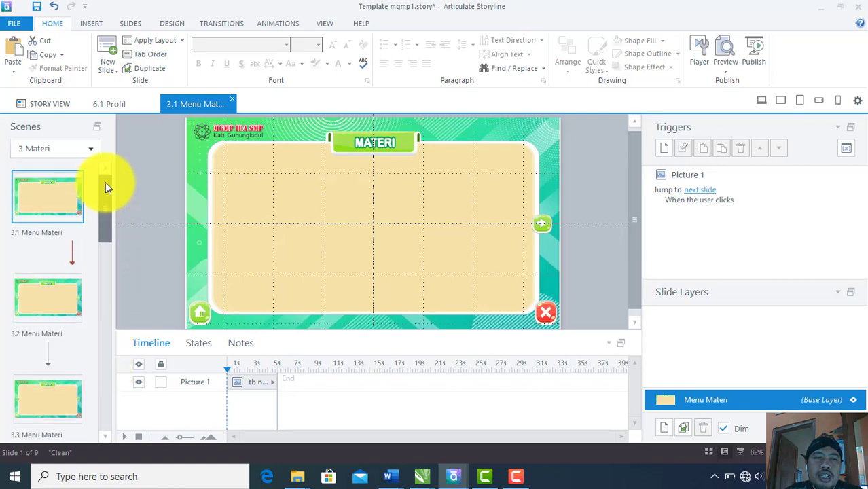
scroll(45, 246, down, 6)
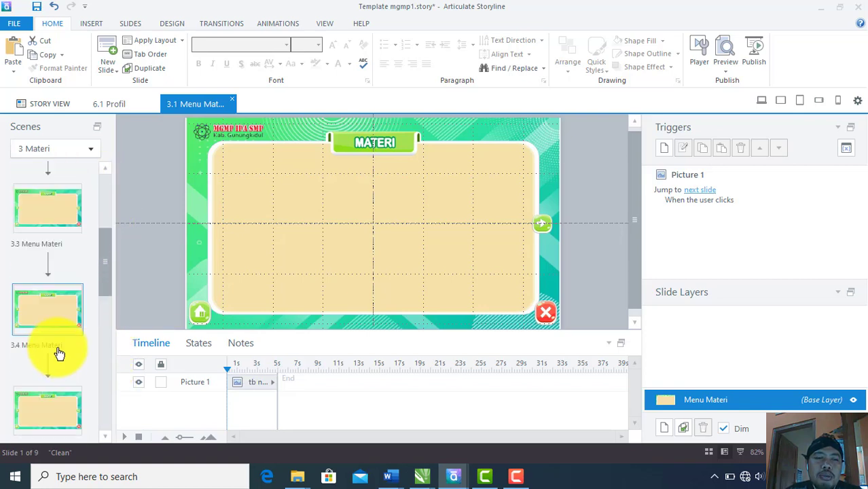
scroll(61, 375, down, 3)
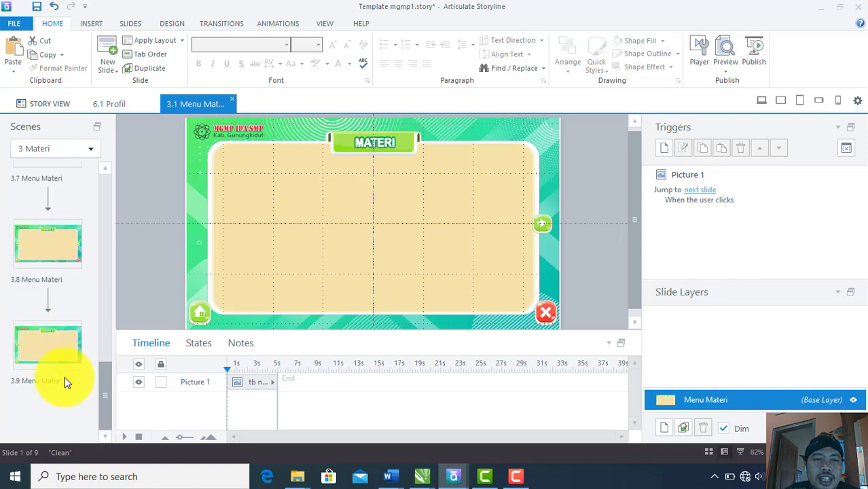
scroll(66, 342, up, 8)
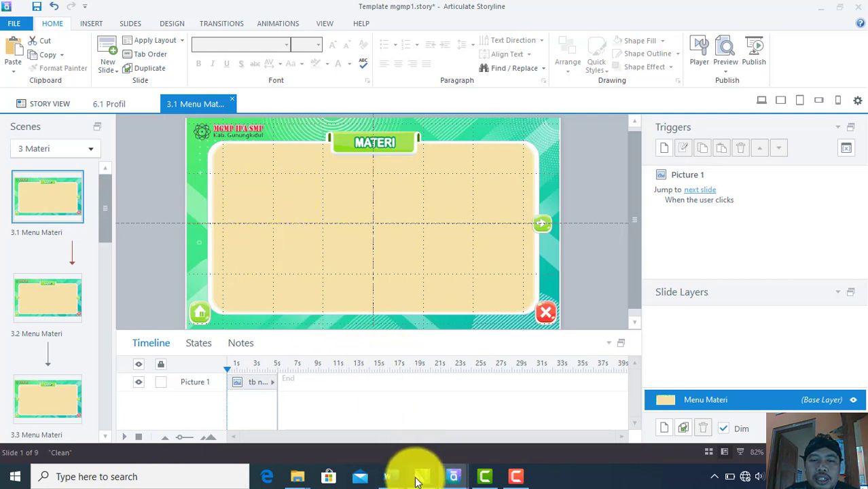
Switch to the naskah bunyi document in Word and copy the four bulleted topics from Materi row 1
mouse_move(386, 476)
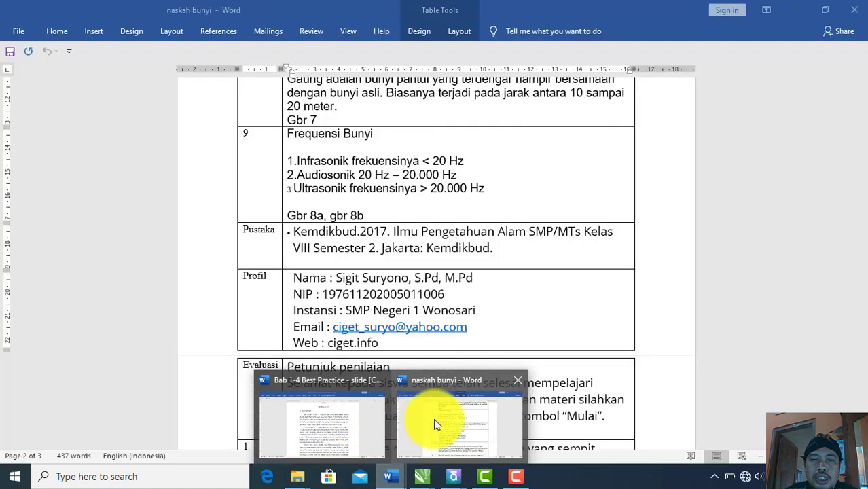
click(433, 418)
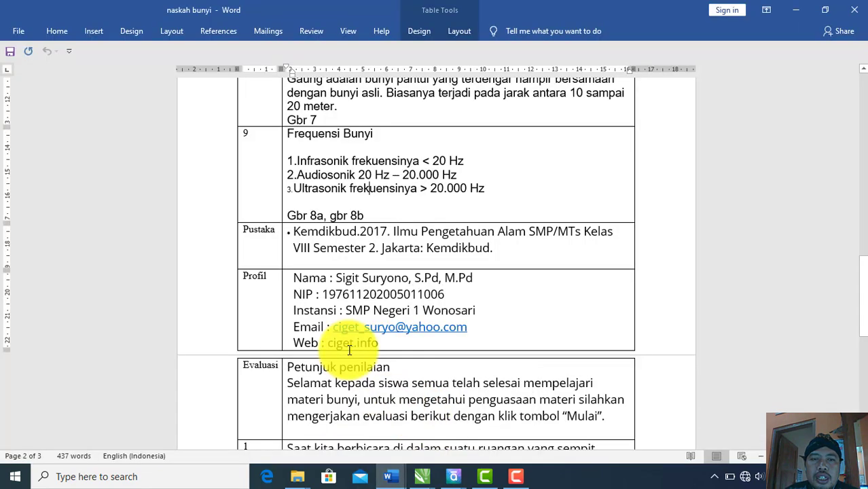
scroll(350, 350, up, 5)
scroll(350, 350, up, 15)
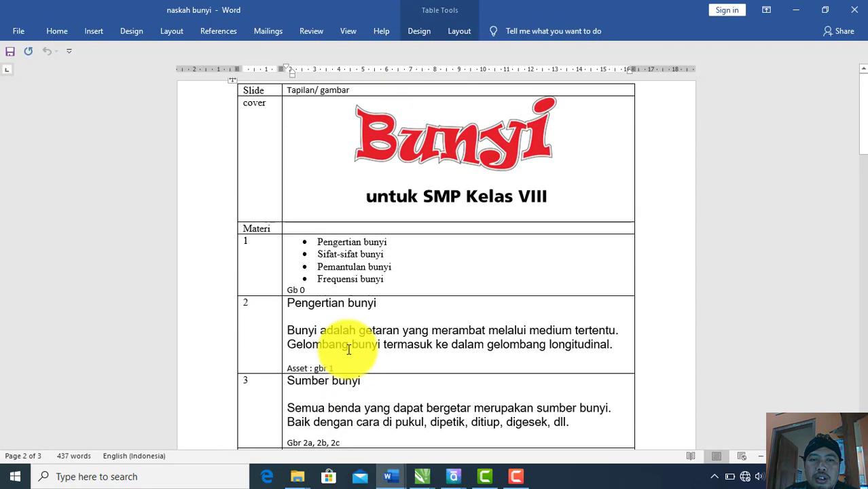
scroll(355, 340, down, 3)
drag(389, 219, 317, 182)
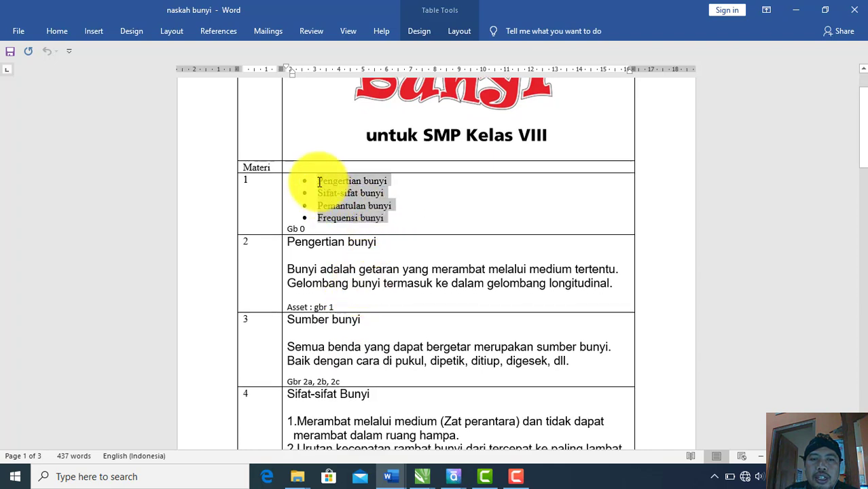
right_click(362, 208)
click(400, 201)
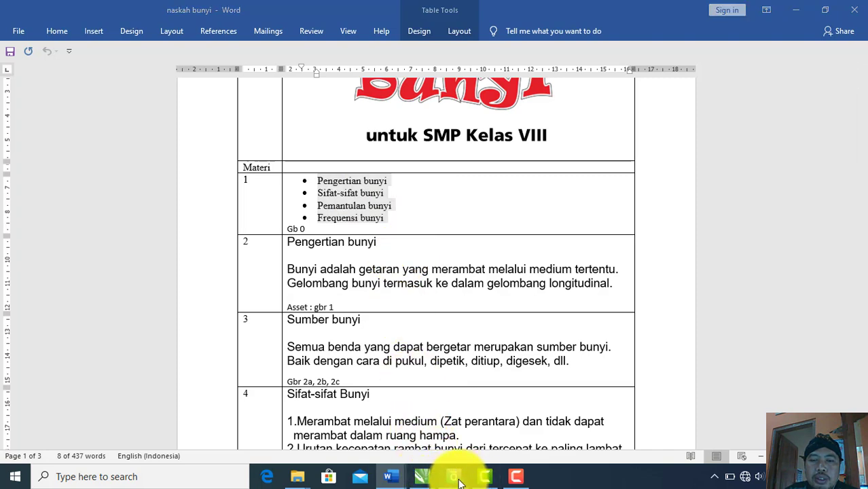
Switch back to Storyline and paste the copied topic list onto the 3.1 Menu Materi slide
mouse_move(468, 479)
click(362, 428)
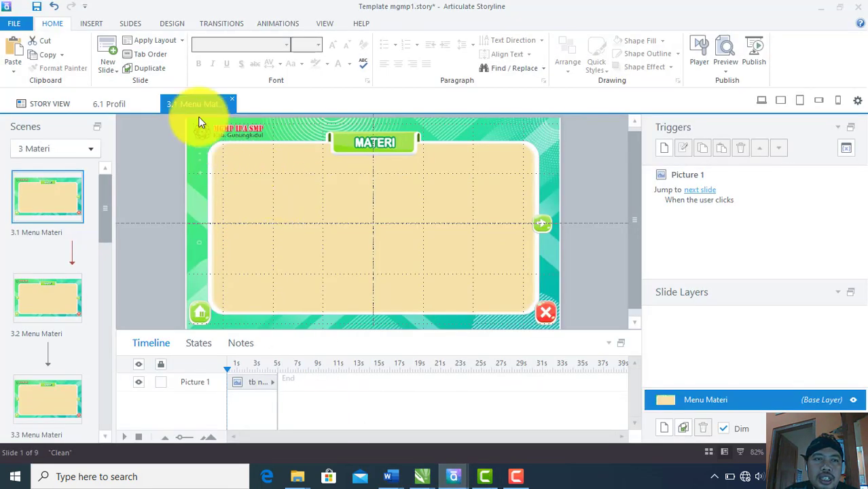
key(ctrl+v)
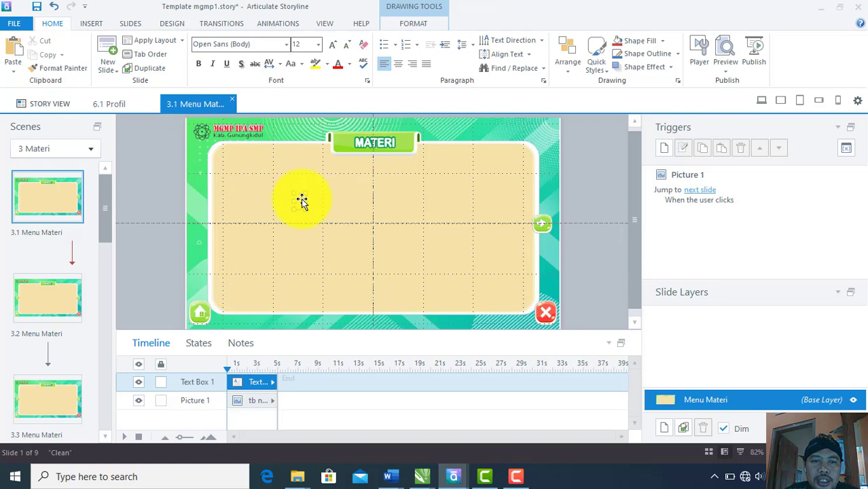
right_click(302, 201)
click(332, 250)
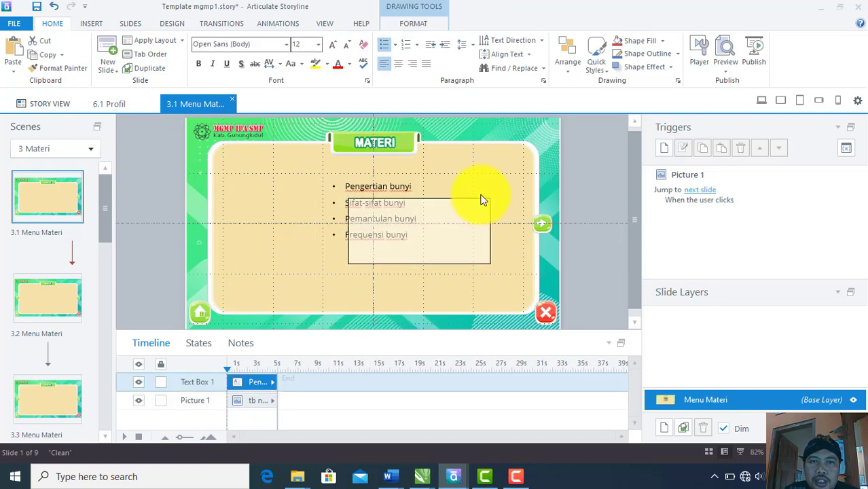
Move the topic list into the right half of the frame and set its font size to 24
drag(481, 201, 481, 201)
click(318, 45)
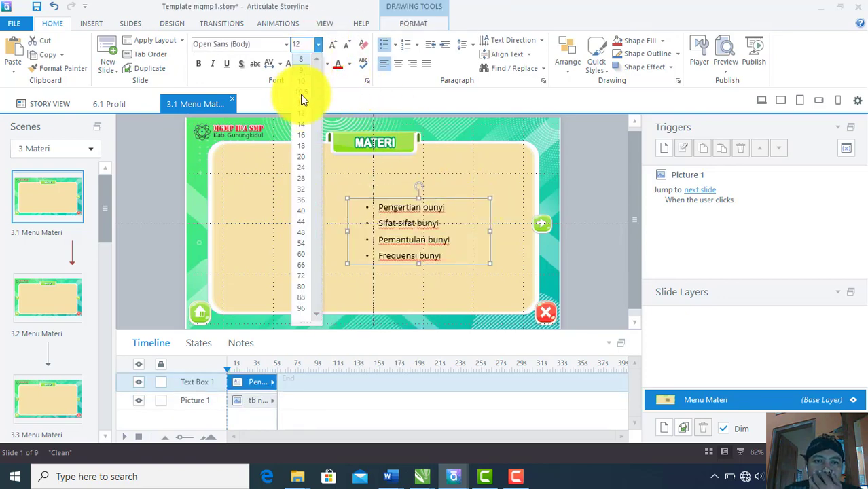
click(301, 167)
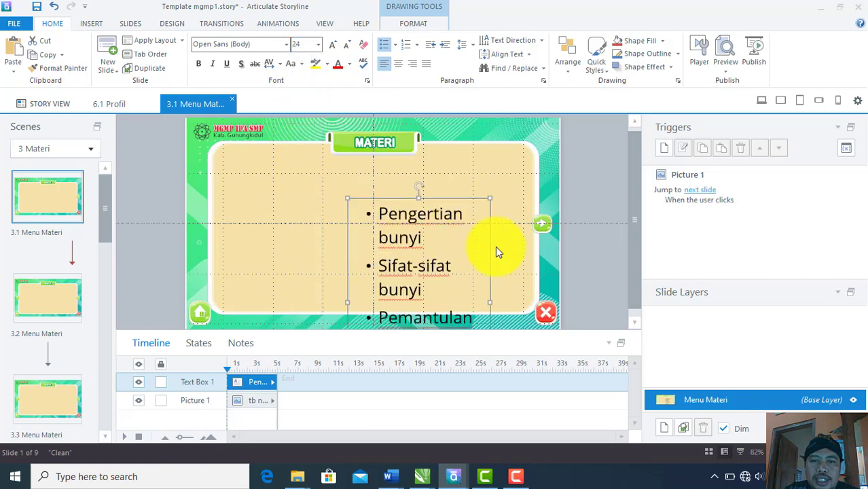
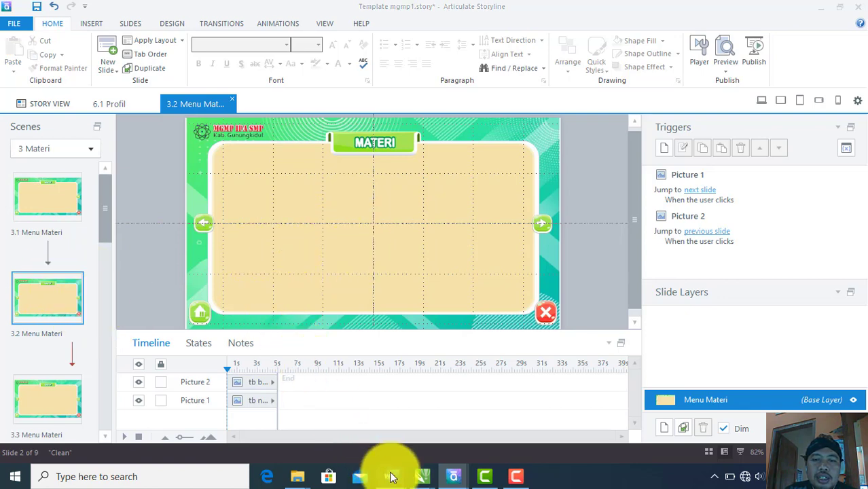
Switch to the naskah bunyi document in Word and copy the Pengertian bunyi heading and definition from Materi row 2
mouse_move(390, 477)
click(448, 433)
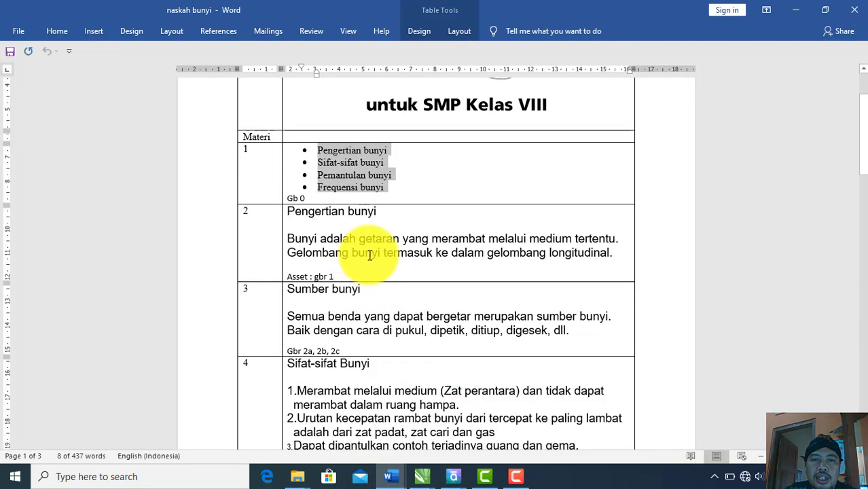
drag(613, 253, 292, 213)
right_click(303, 210)
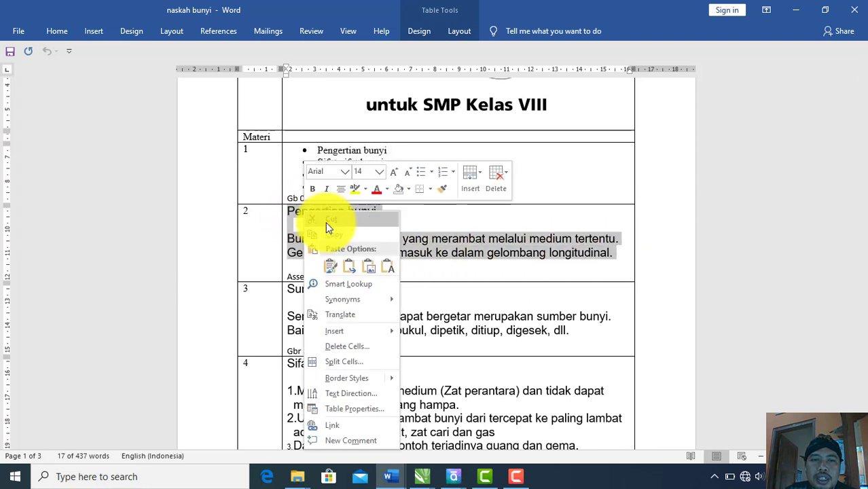
click(331, 232)
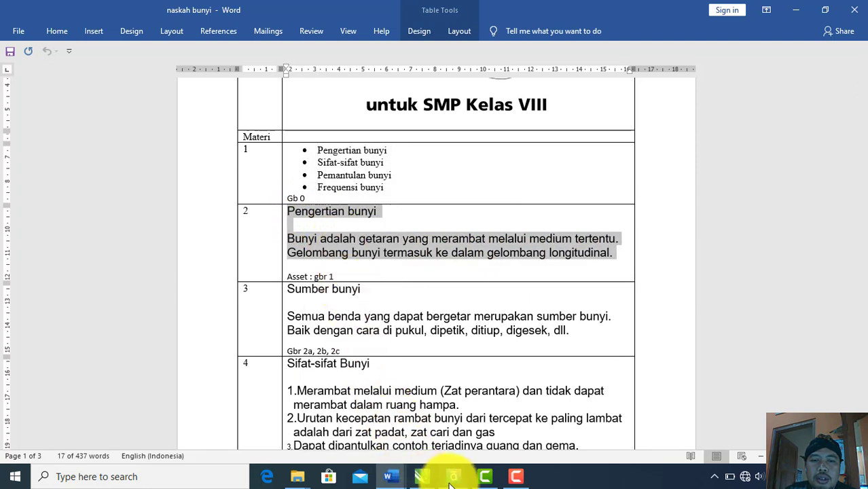
Switch back to Storyline, paste the copied Pengertian bunyi text onto the 3.2 Menu Materi slide and move it into the frame's upper right area
mouse_move(452, 479)
click(416, 397)
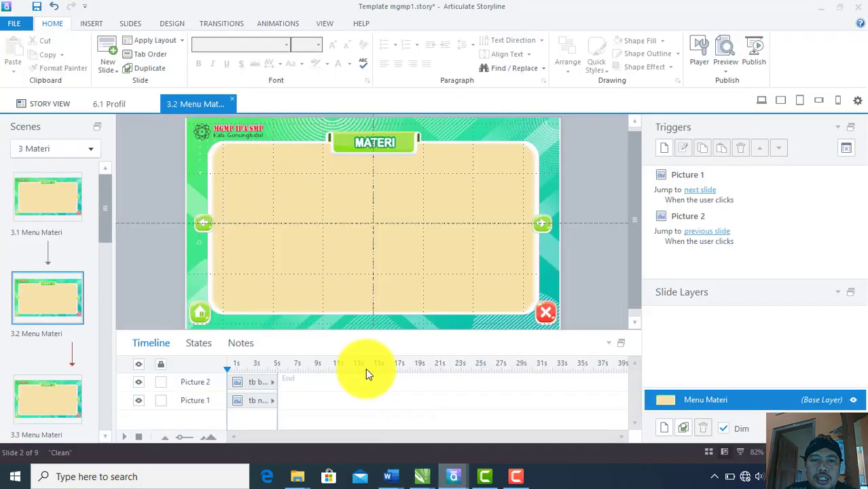
right_click(313, 210)
click(335, 260)
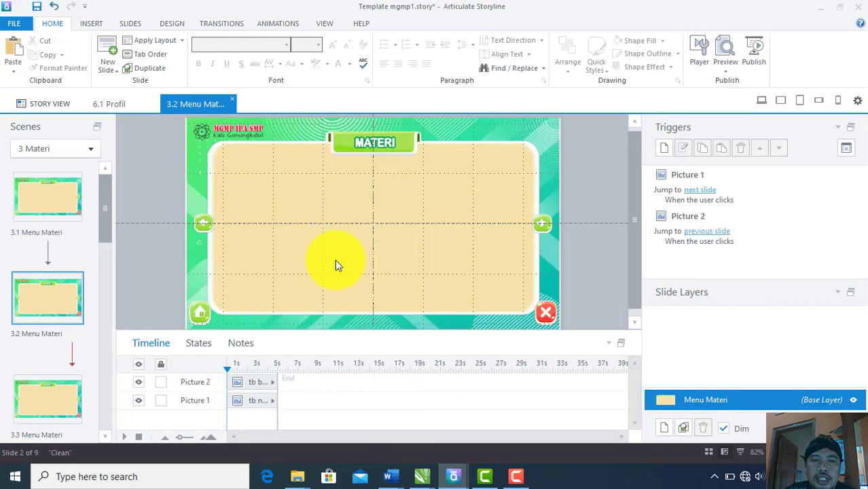
drag(384, 218, 405, 174)
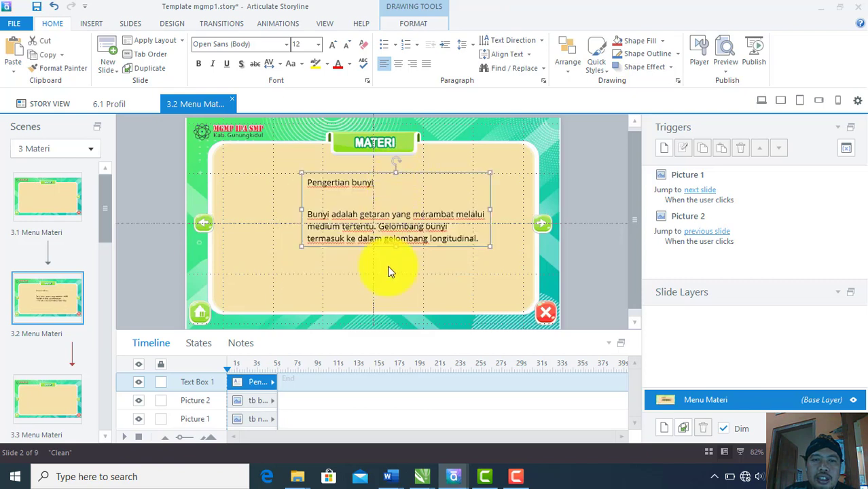
Set the Pengertian bunyi text to size 20, widen its text box and position it in the right half of the frame
click(317, 45)
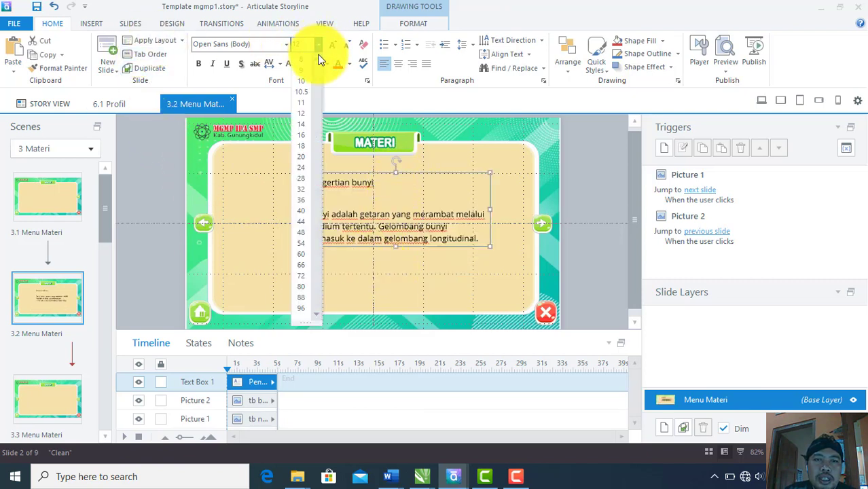
click(304, 153)
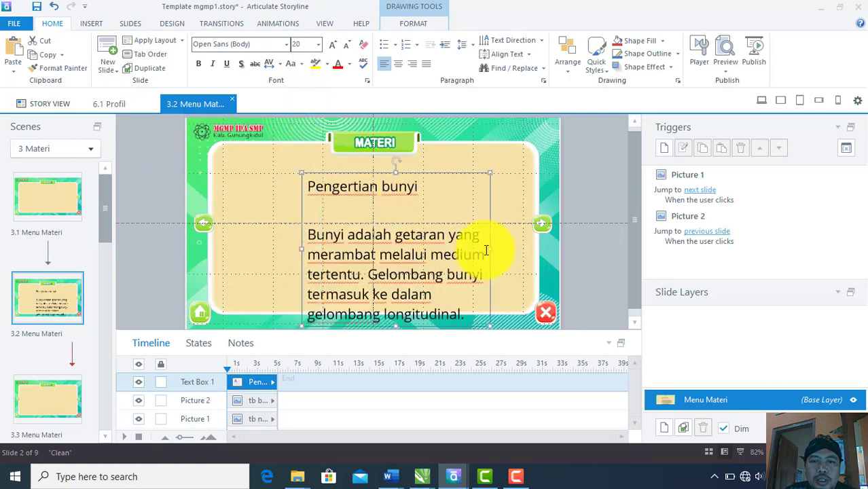
drag(488, 249, 522, 250)
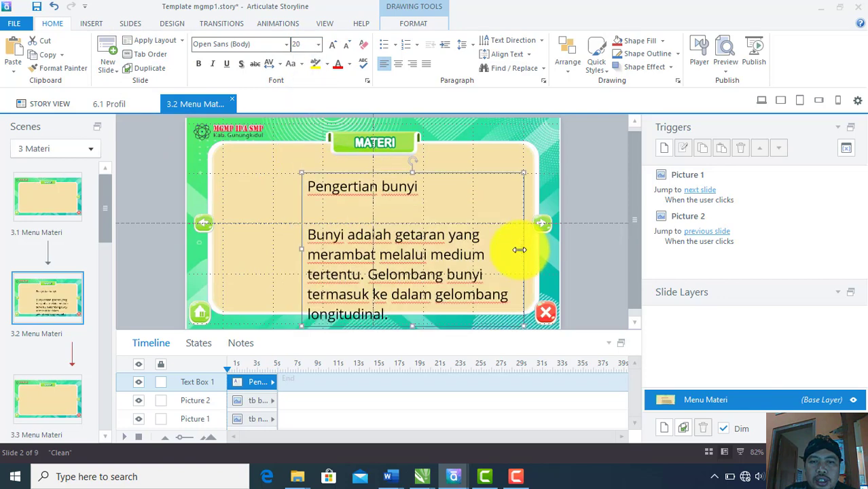
drag(448, 170, 444, 159)
drag(519, 236, 527, 237)
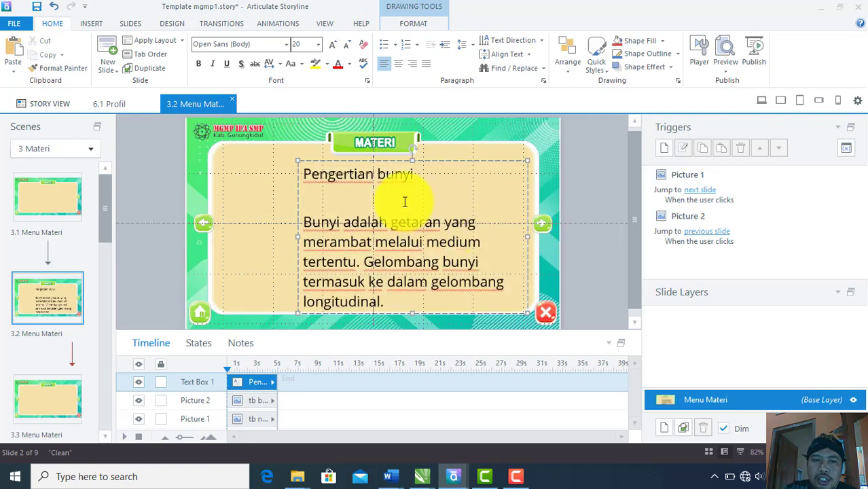
Remove the blank line below the Pengertian bunyi heading, extend the text box leftward and set its font size to 16
key(Delete)
click(297, 231)
click(318, 44)
click(304, 124)
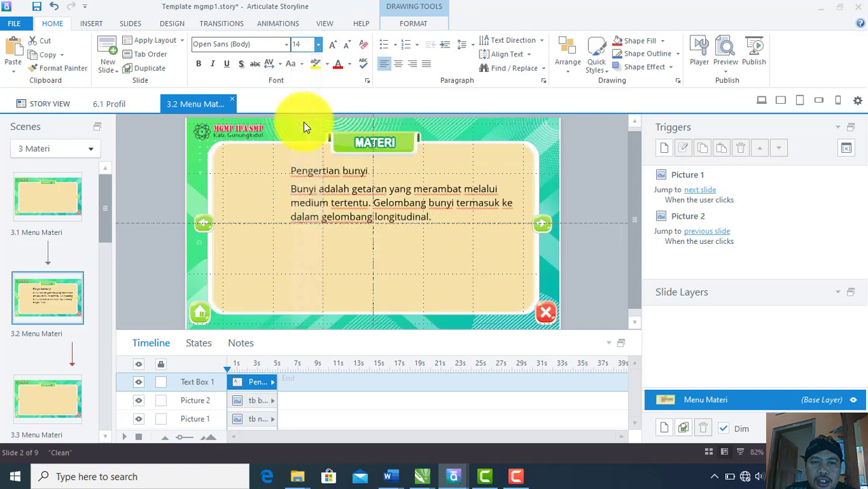
click(317, 45)
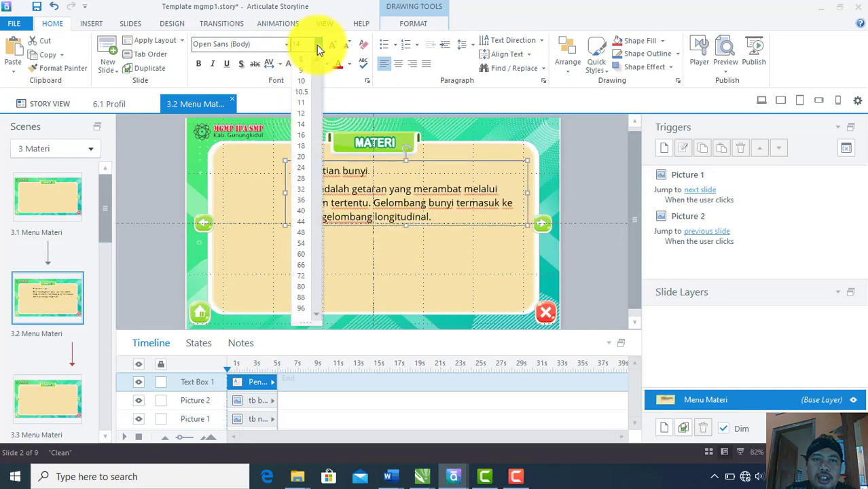
click(303, 134)
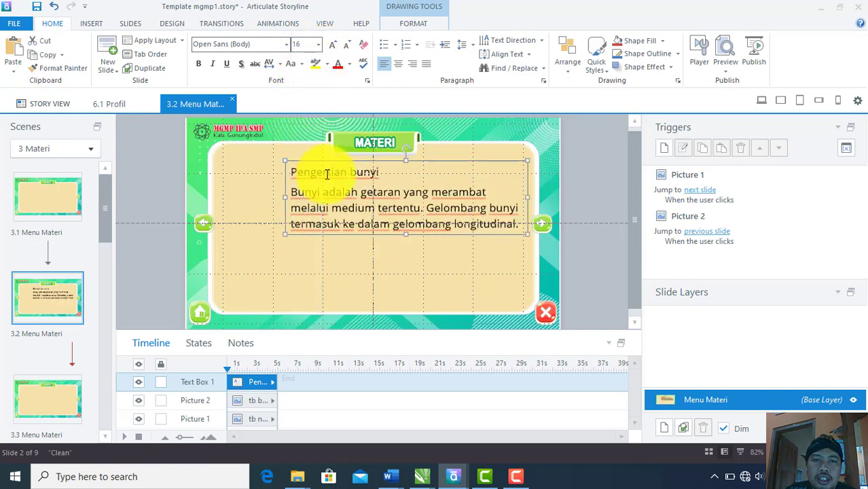
Format the Pengertian bunyi heading as bold in the Articulate Extrabold font at size 18
drag(379, 172, 288, 172)
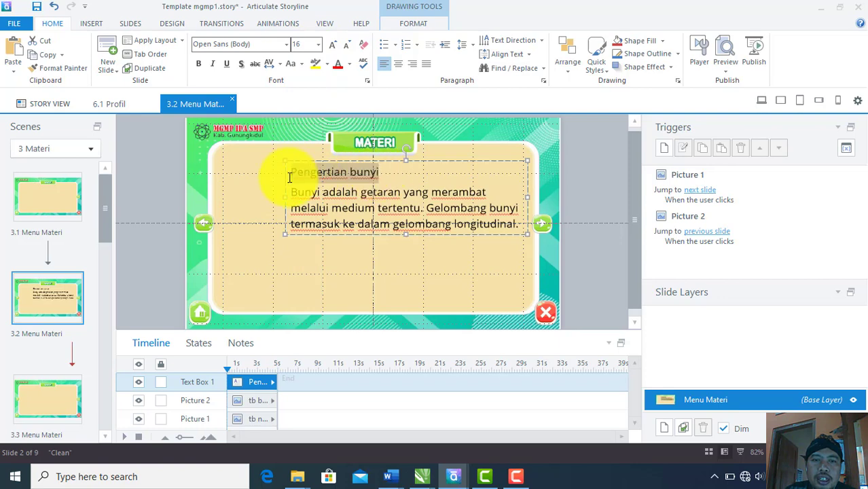
click(195, 65)
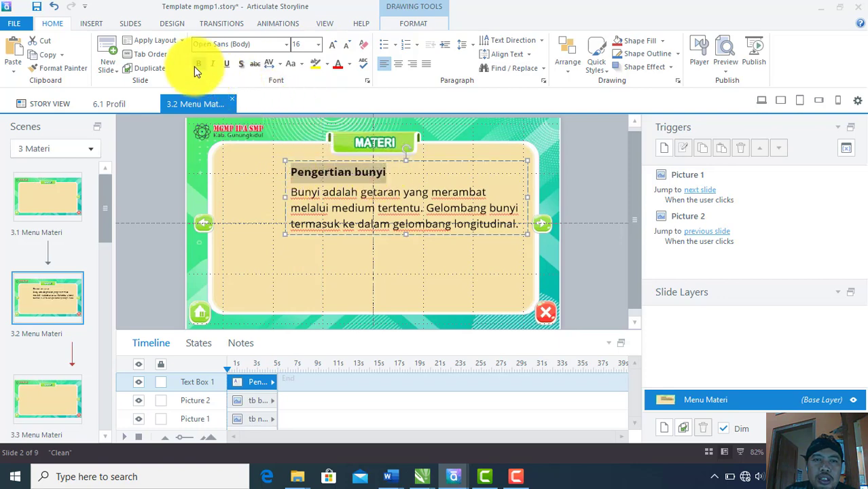
click(286, 44)
click(274, 120)
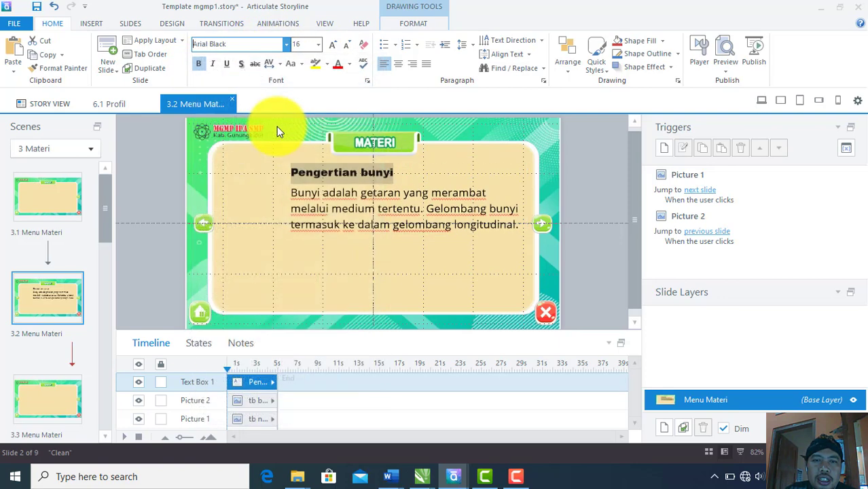
click(287, 44)
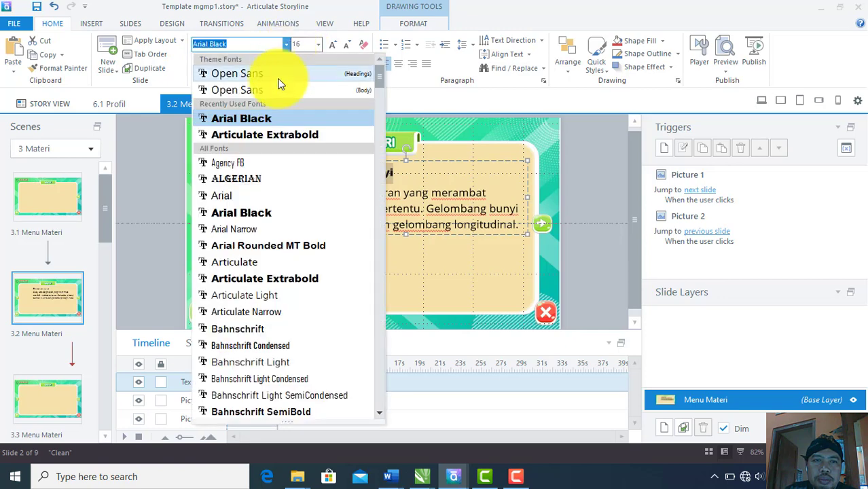
click(271, 134)
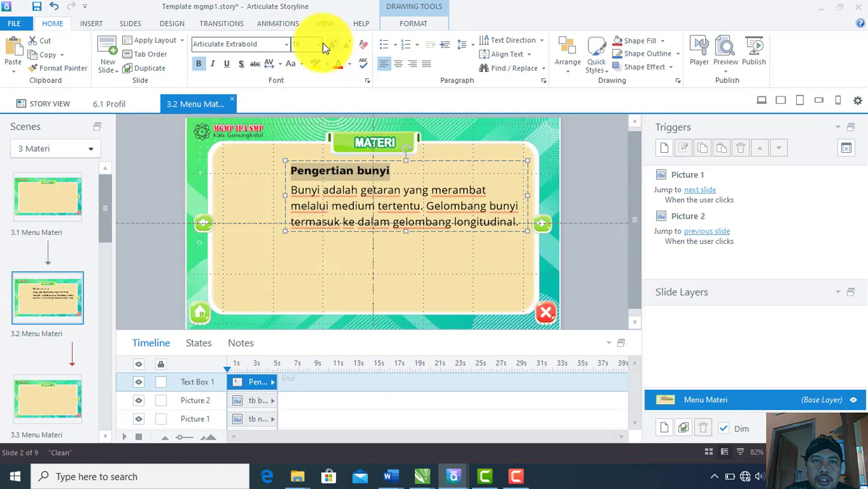
click(318, 44)
click(304, 147)
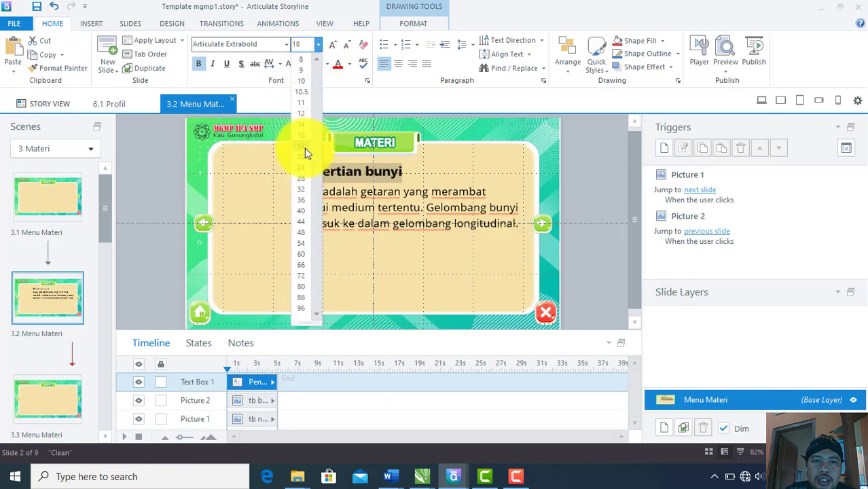
click(404, 177)
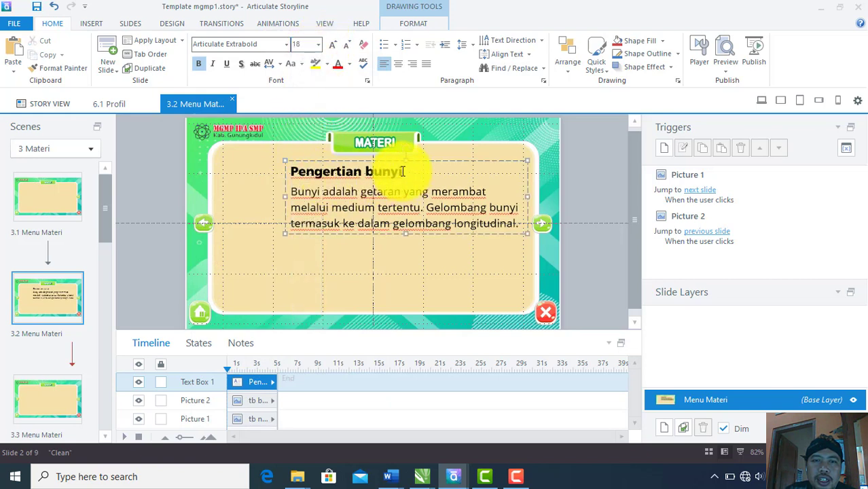
Color the Pengertian bunyi heading red
drag(404, 172, 290, 169)
click(338, 64)
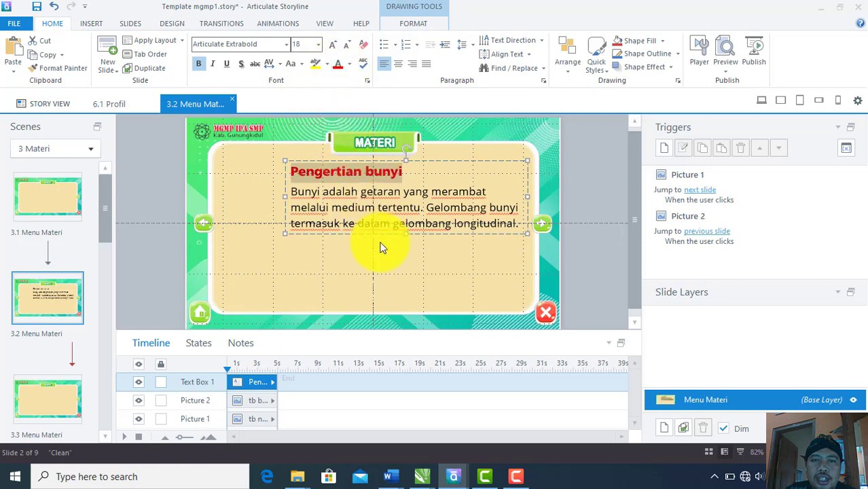
click(392, 282)
Narrow the Pengertian bunyi text box and shift it toward the right edge of the frame
click(411, 222)
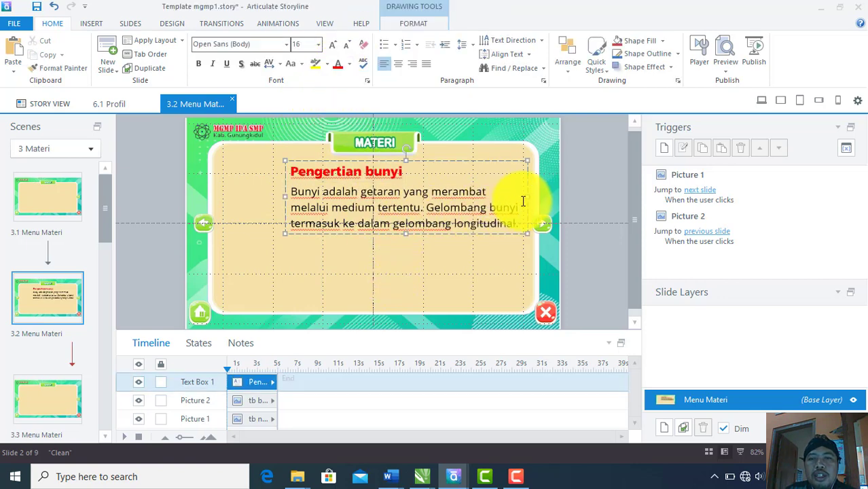
drag(524, 197, 511, 198)
drag(454, 164, 470, 168)
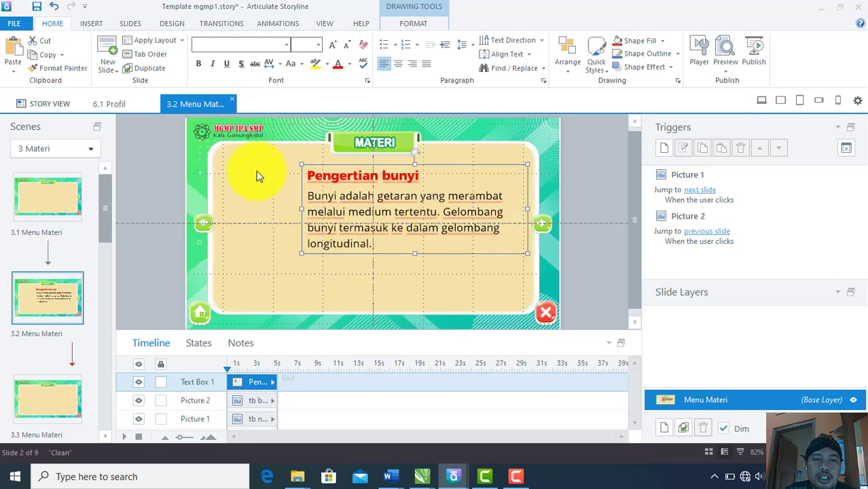
Insert the picture gb 1 from the gambar folder and move it into the left half of the frame
click(96, 23)
click(151, 60)
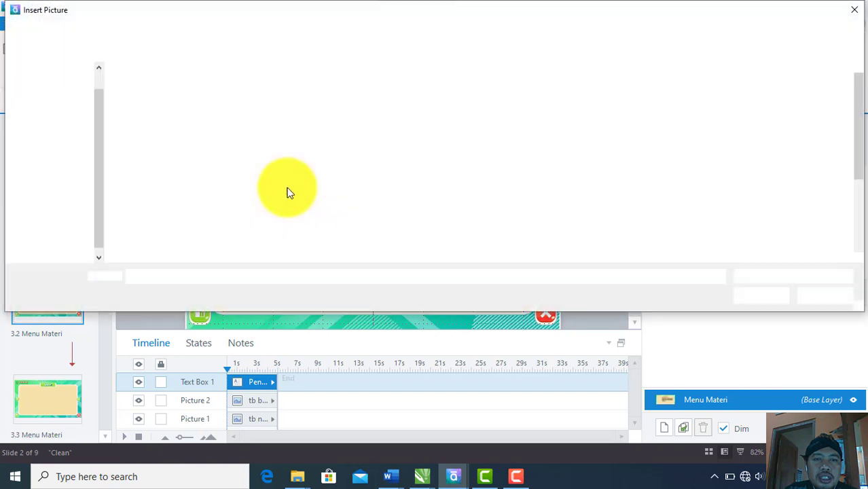
click(357, 196)
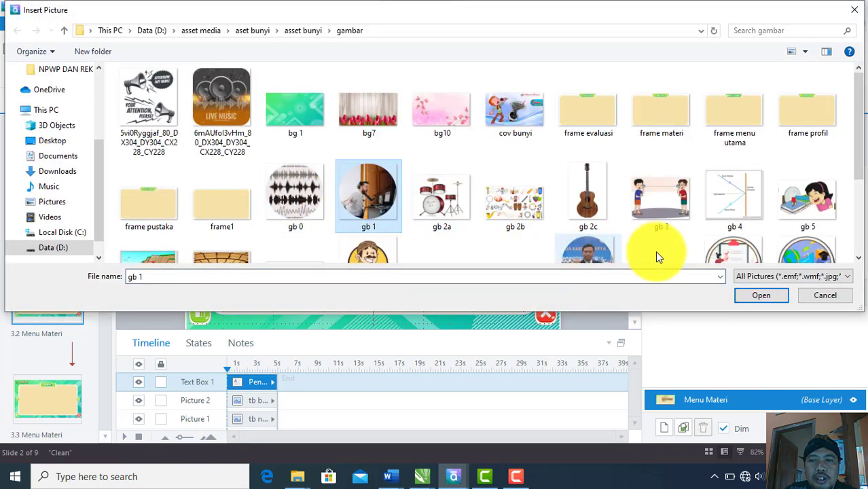
click(759, 295)
drag(369, 231, 322, 232)
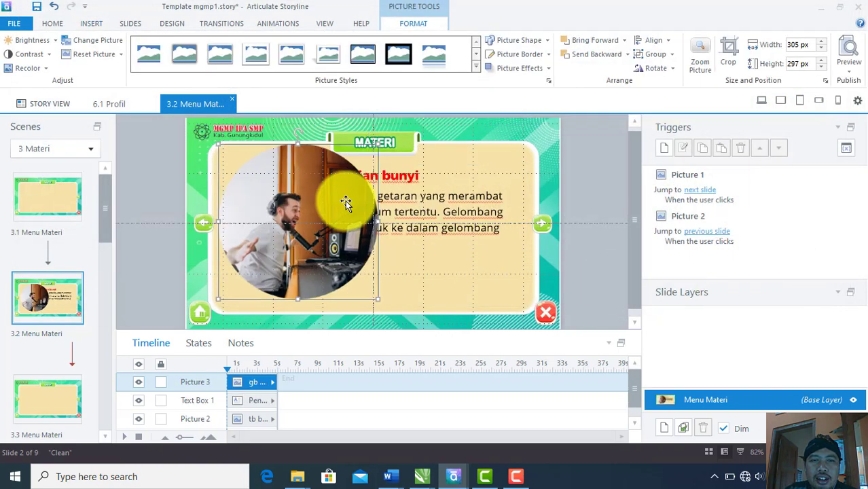
Shrink the picture to about 165 × 161 px, place it left of the definition and narrow the text box to clear it
drag(379, 145, 332, 188)
drag(292, 230, 293, 194)
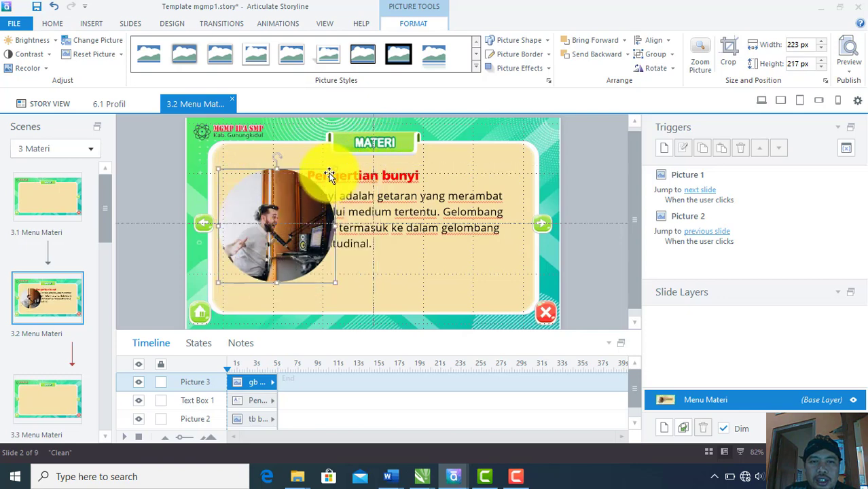
drag(333, 169, 300, 201)
drag(272, 227, 282, 209)
click(346, 211)
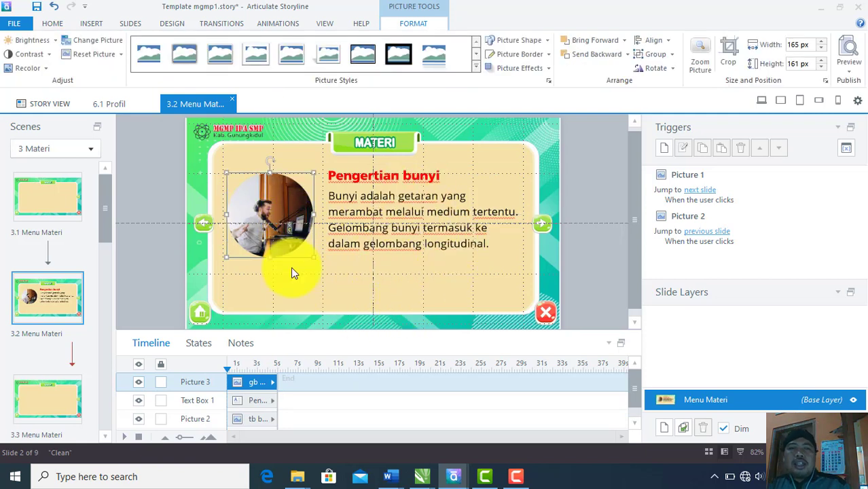
click(340, 206)
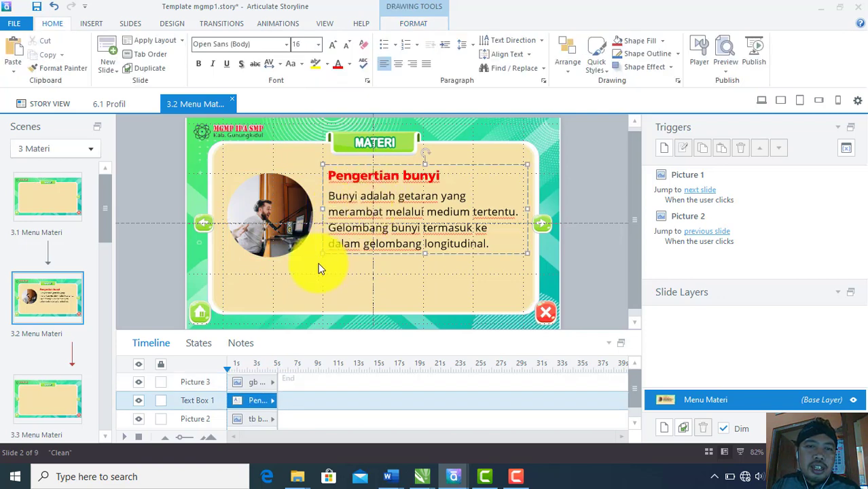
Open the 3.3 Menu Materi slide, switch to the naskah bunyi document in Word and copy the Sumber bunyi heading and text from Materi row 3
click(46, 408)
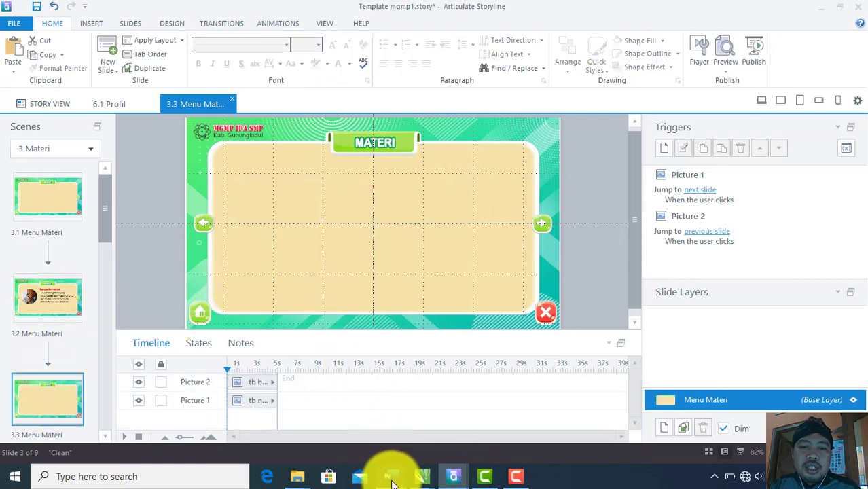
mouse_move(403, 479)
click(486, 433)
scroll(380, 343, down, 3)
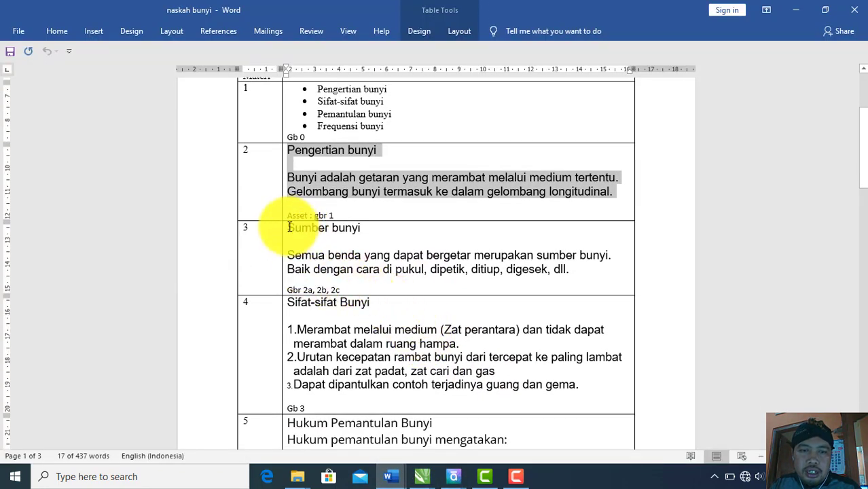
drag(291, 228, 571, 273)
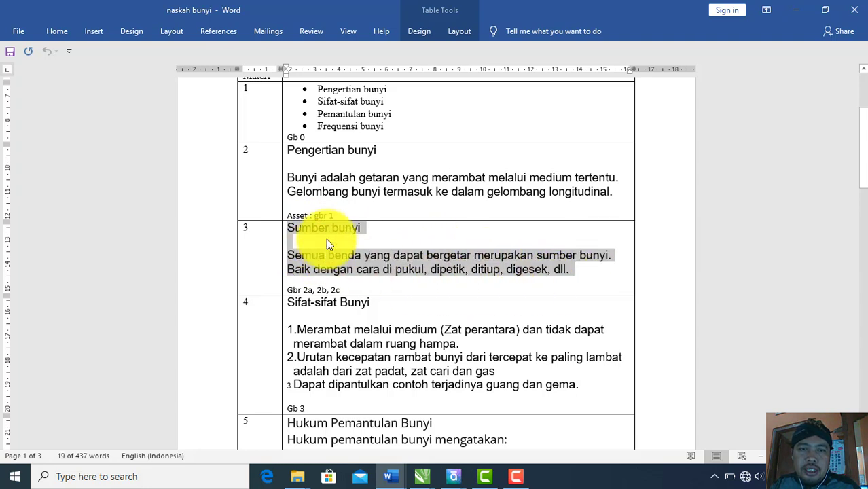
right_click(373, 267)
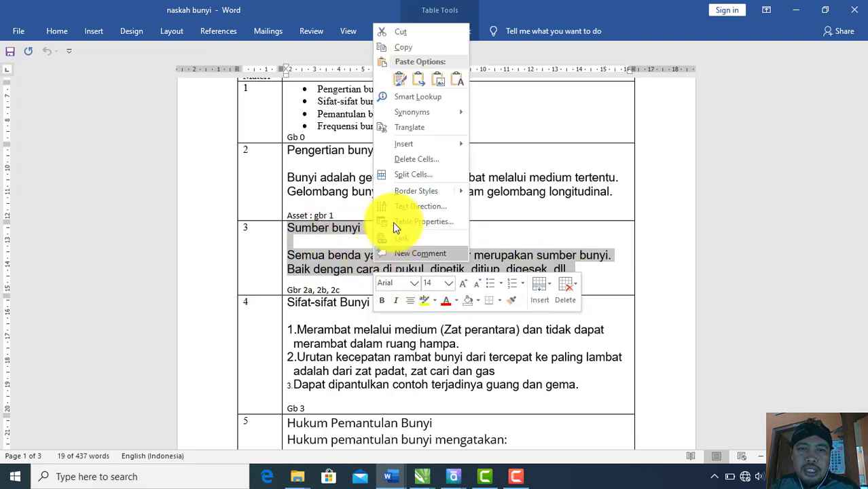
click(413, 58)
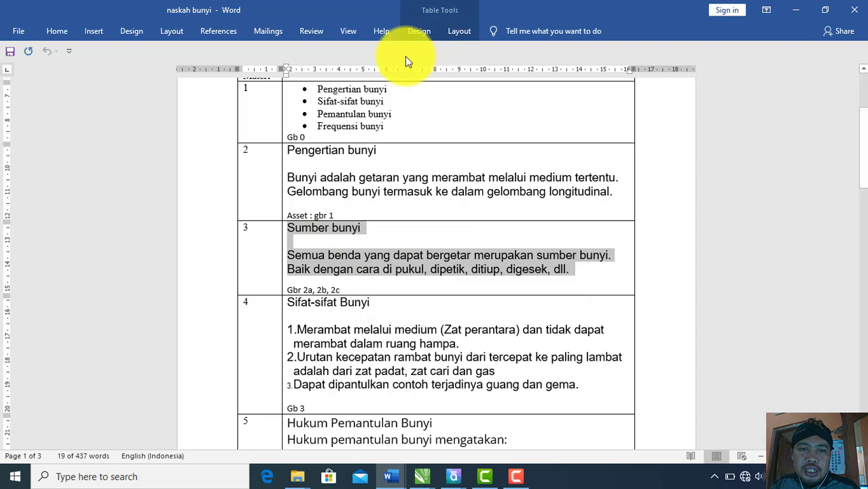
Switch back to Storyline, paste the Sumber bunyi text onto the 3.3 Menu Materi slide and move it toward the frame's upper right
click(487, 478)
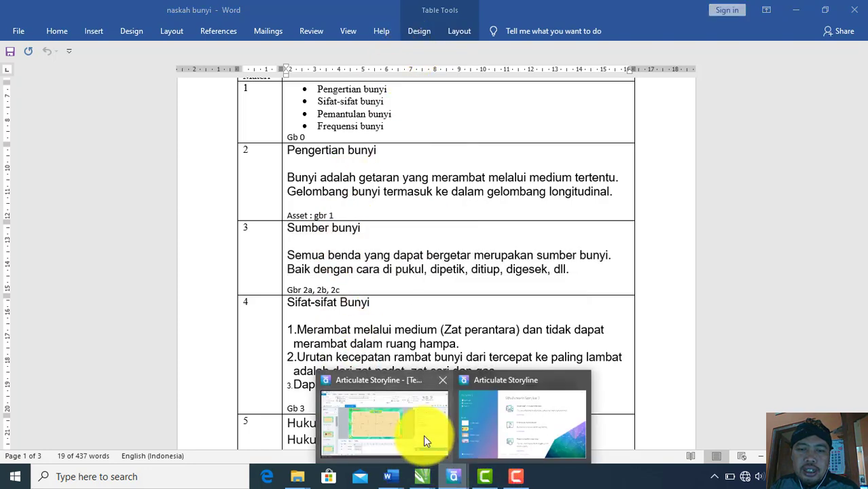
click(400, 425)
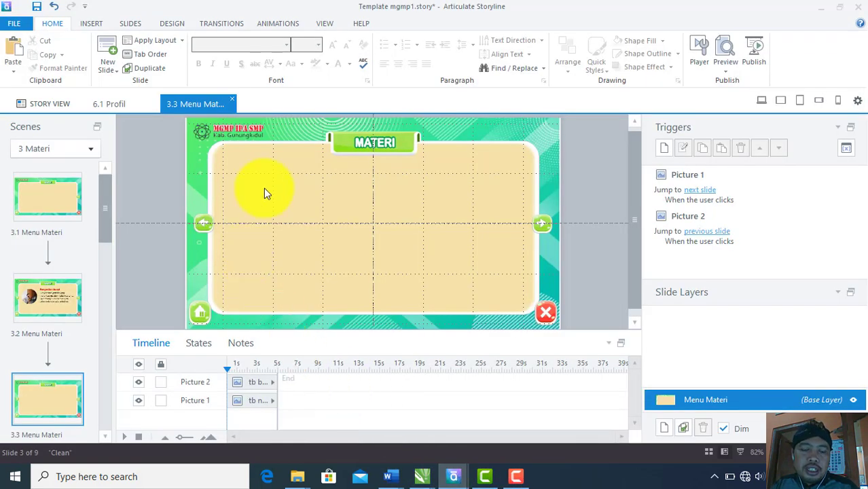
key(ctrl+v)
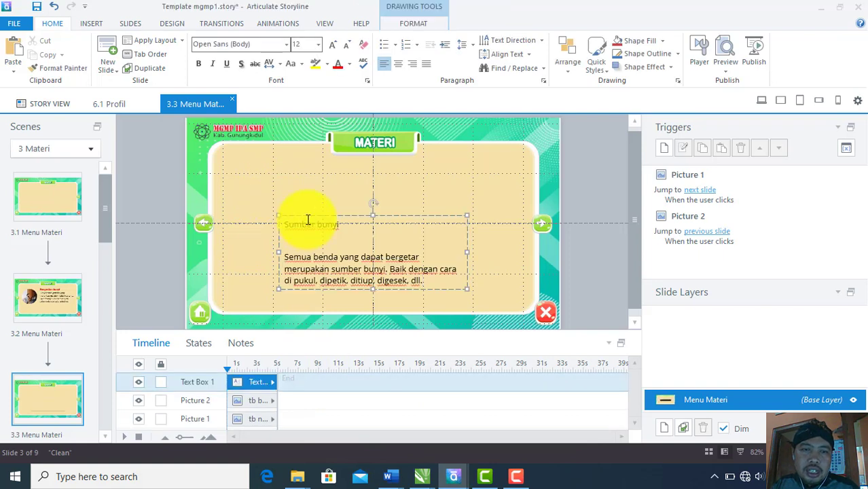
drag(348, 220, 374, 167)
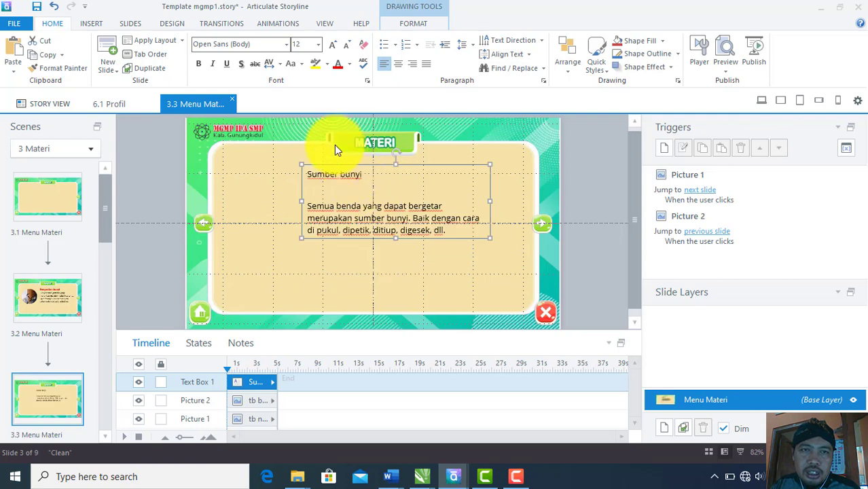
Set the Sumber bunyi text to size 16, widen its box and shift it toward the frame's upper right
click(316, 46)
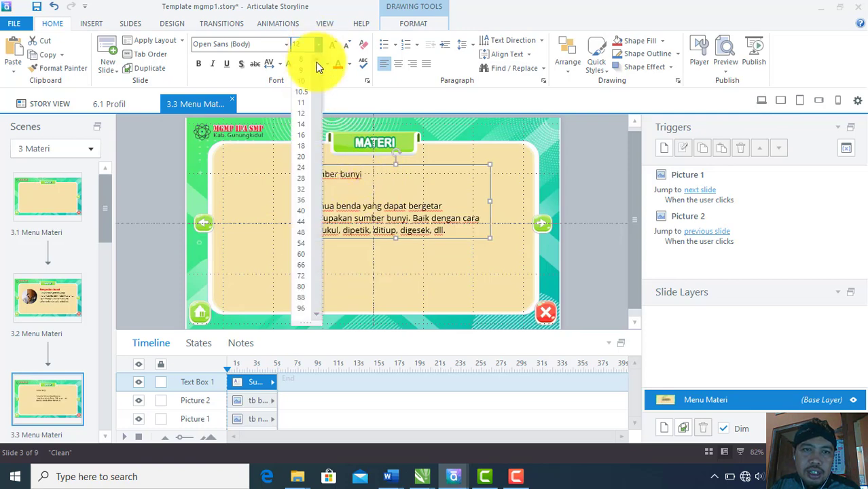
click(312, 135)
drag(490, 219, 520, 224)
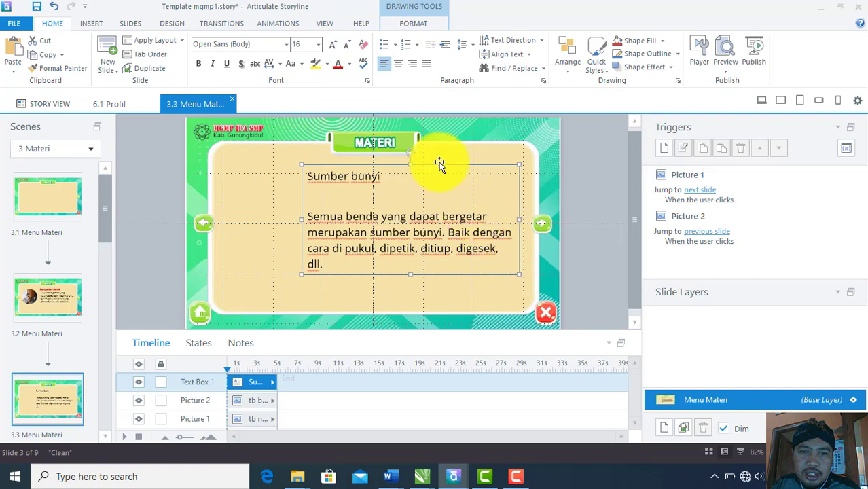
drag(439, 164, 448, 161)
Format the Sumber bunyi heading in Articulate Extrabold, size 18, red, and remove the blank line below it
drag(365, 179, 301, 178)
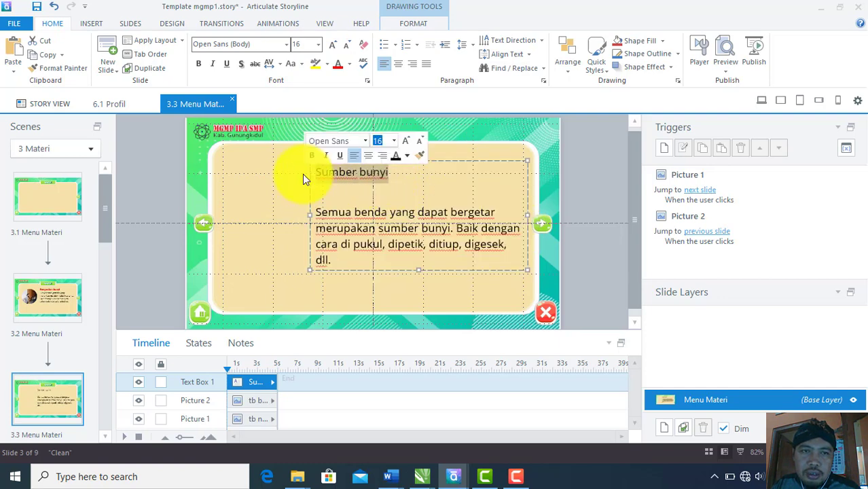
click(289, 47)
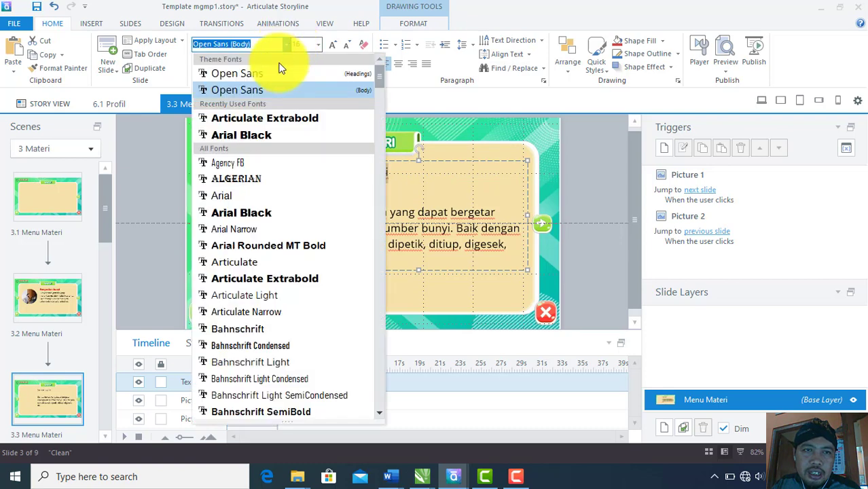
click(264, 119)
click(317, 44)
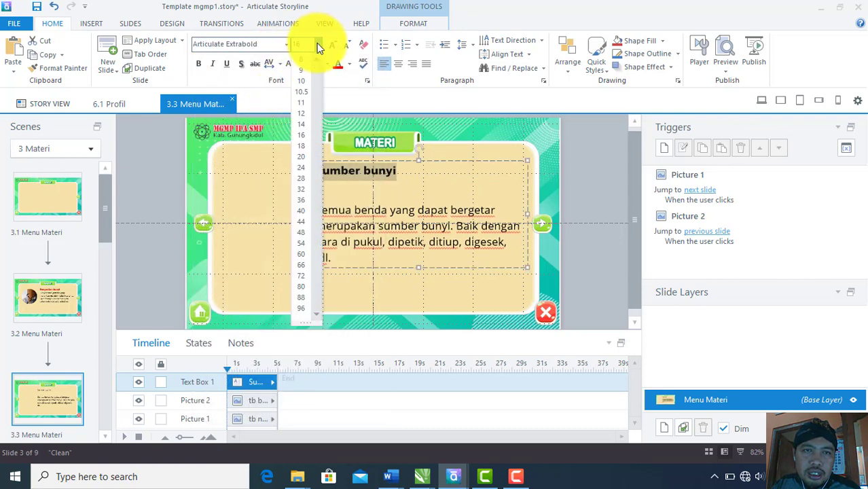
click(301, 146)
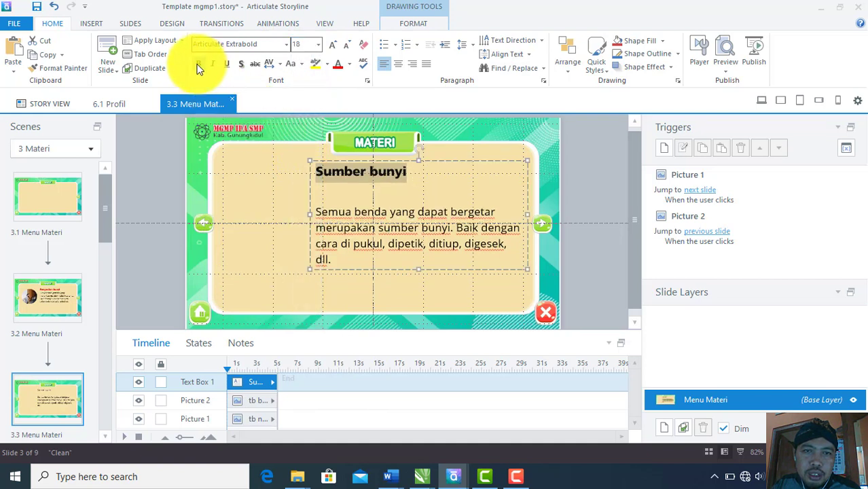
click(336, 65)
click(362, 200)
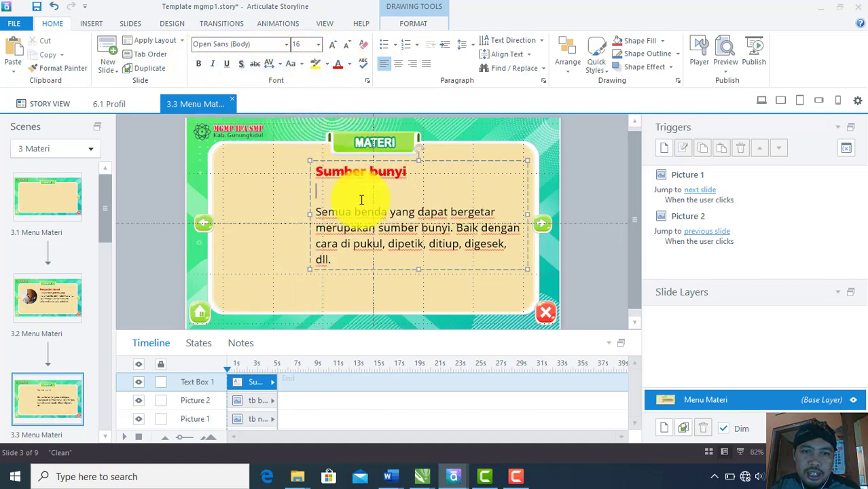
key(Delete)
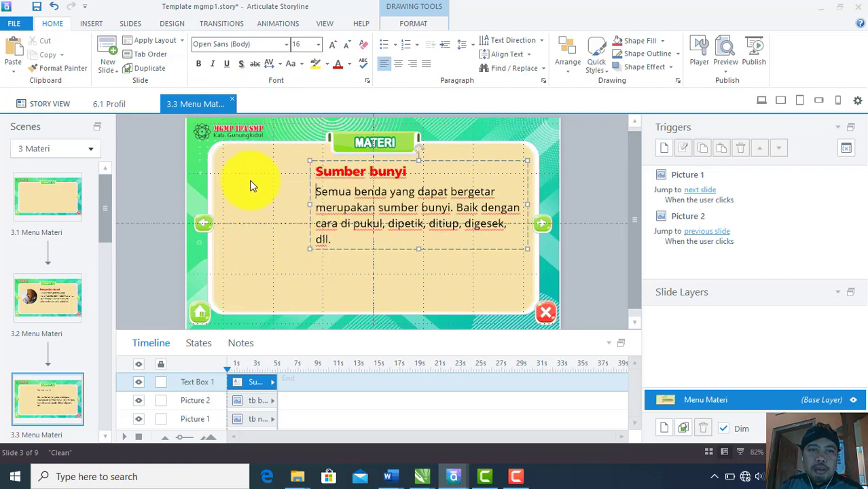
Insert the drum picture gb 2a from the gambar folder and place it in the frame's upper left, beside the text
click(102, 25)
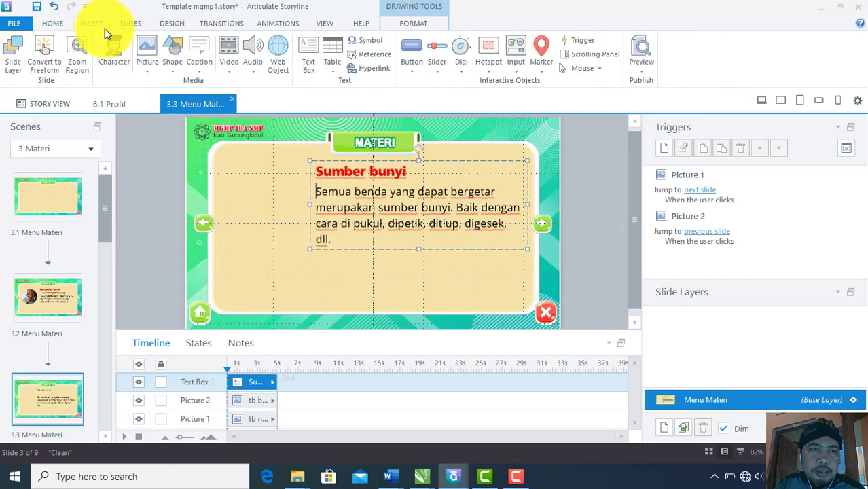
click(152, 48)
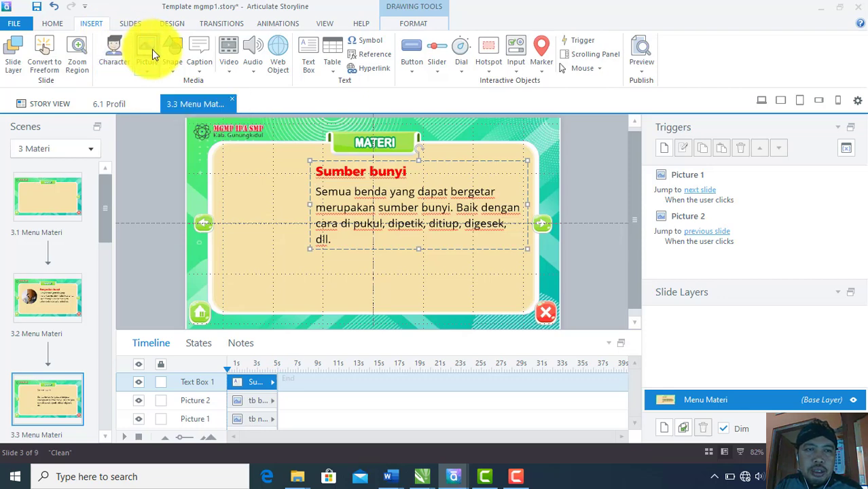
scroll(523, 184, down, 1)
click(445, 144)
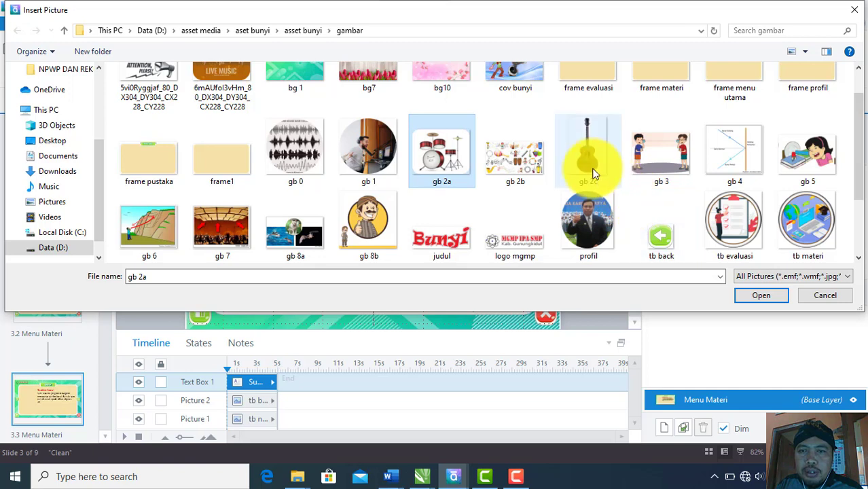
click(747, 299)
drag(374, 233, 267, 200)
Insert the picture gb 2b, shrink it to about 248 × 139 px and place it below the drum picture
click(90, 23)
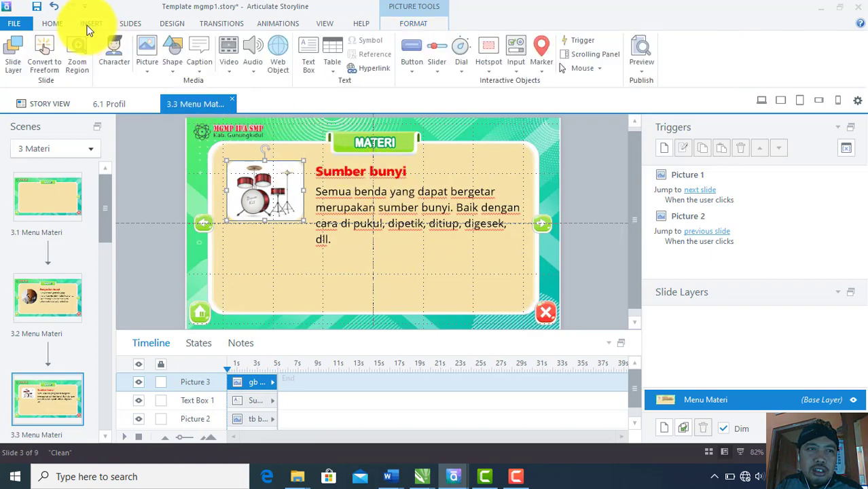
click(149, 49)
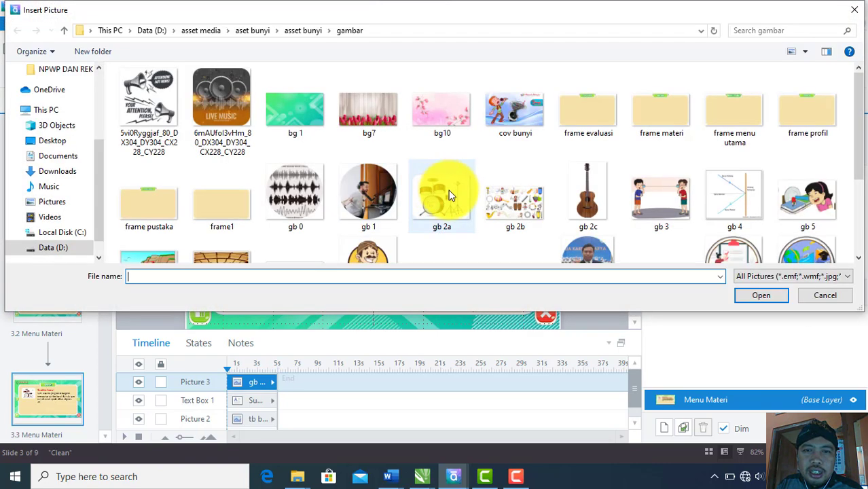
click(516, 204)
click(765, 298)
drag(379, 212, 368, 225)
drag(495, 164, 329, 248)
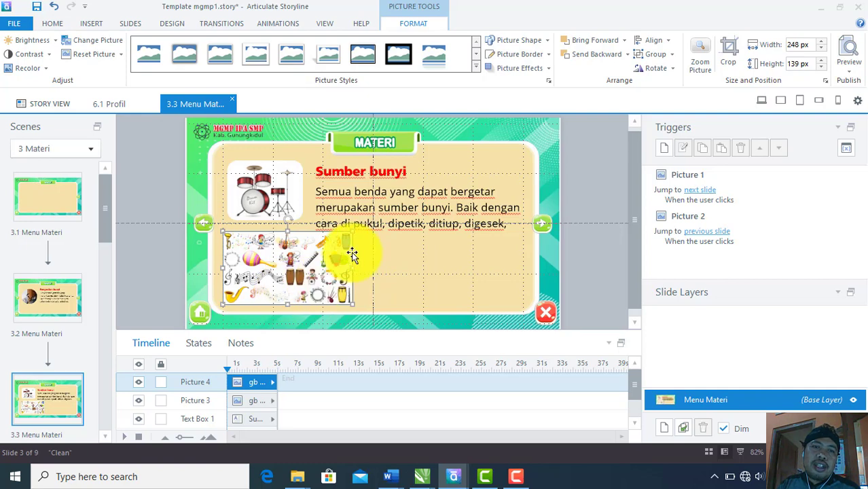
Insert the guitar picture gb 2c, shrink it to about 168 × 251 px, rotate it a quarter turn clockwise and place it beneath the text
click(93, 24)
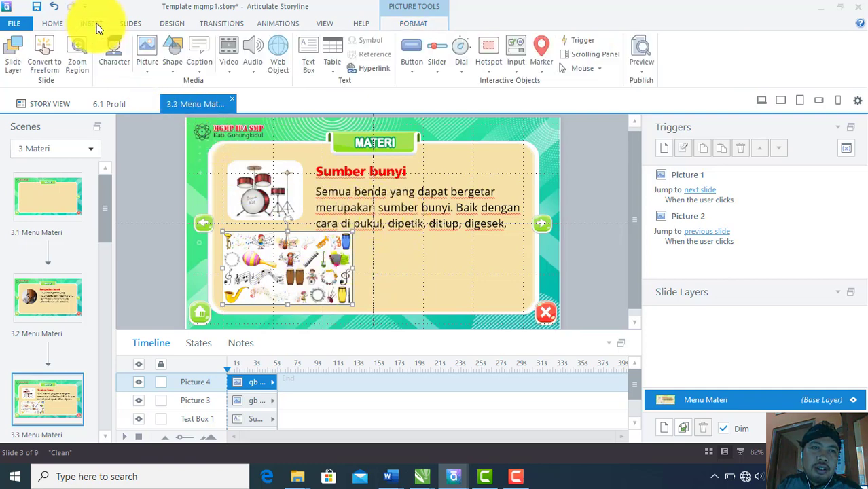
click(147, 49)
click(583, 195)
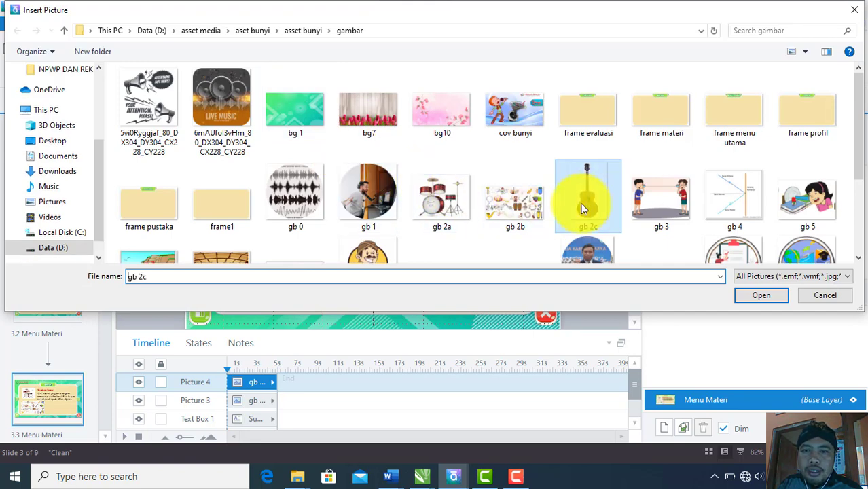
click(744, 294)
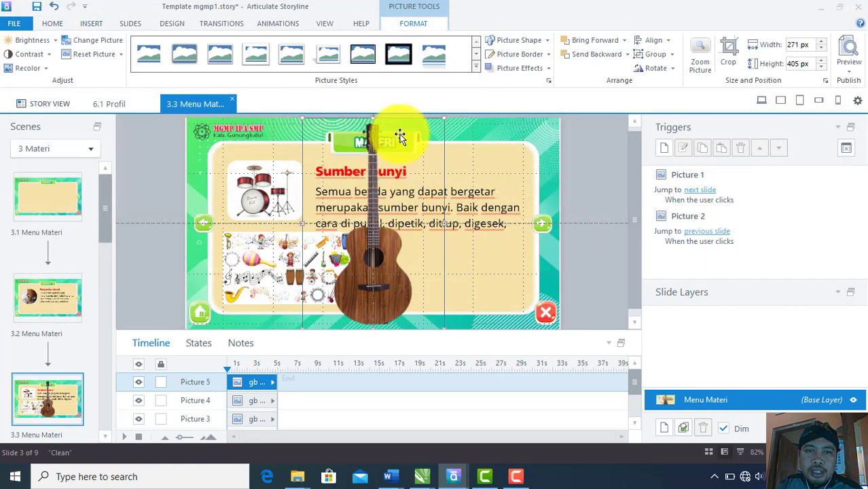
drag(445, 120, 388, 197)
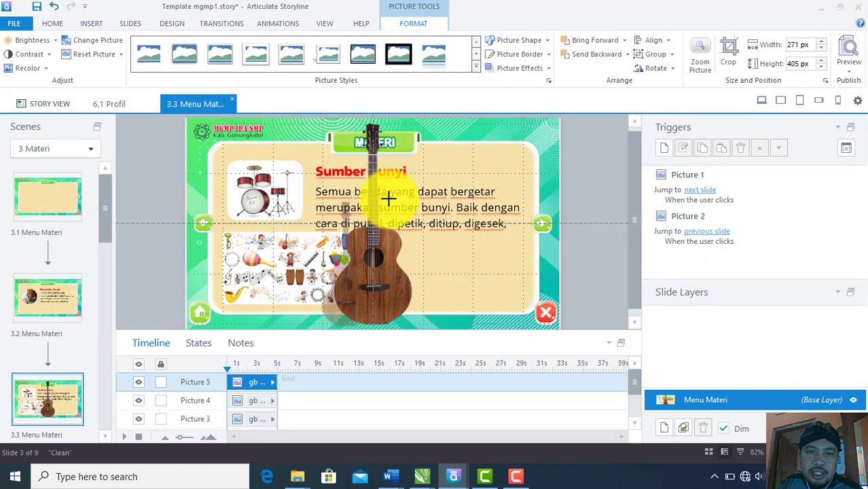
drag(349, 265, 419, 248)
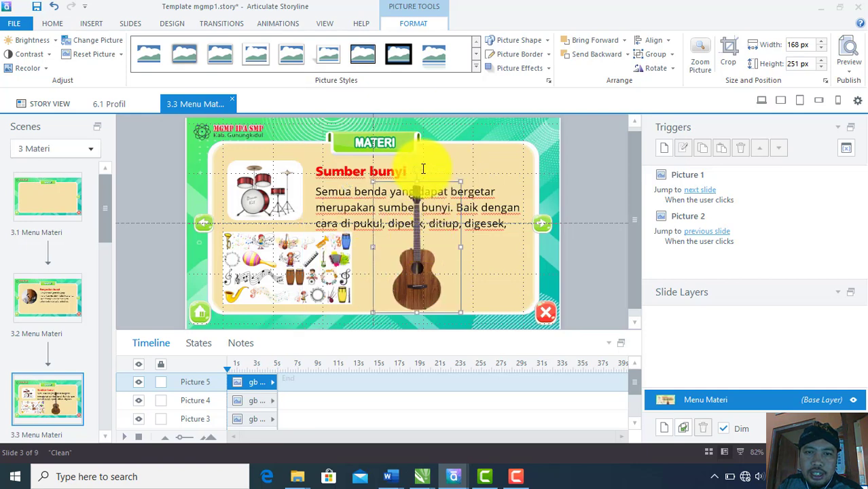
drag(420, 169, 461, 226)
drag(482, 193, 422, 269)
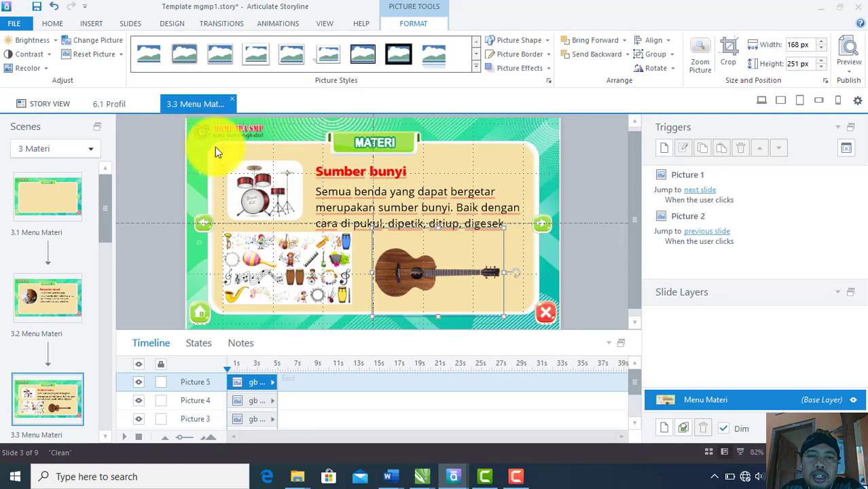
Insert the Jean Michel Jarre audio file from the bg musik folder and move its speaker icon off the slide's left edge
click(91, 25)
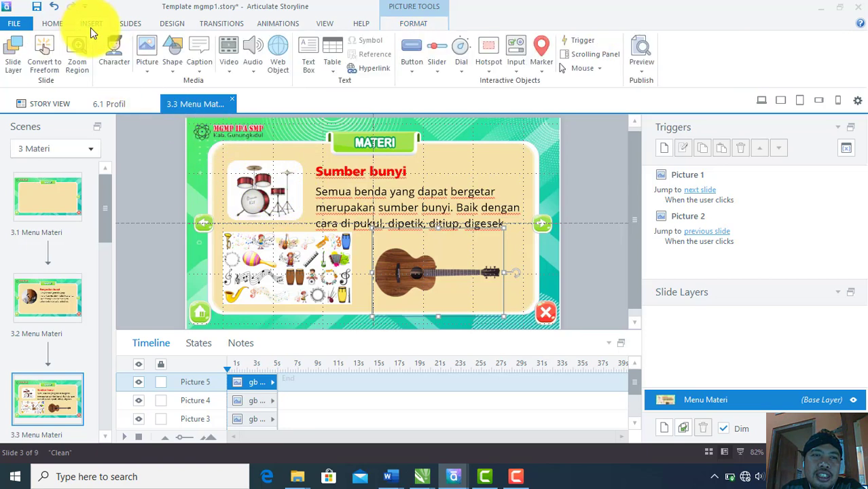
click(255, 51)
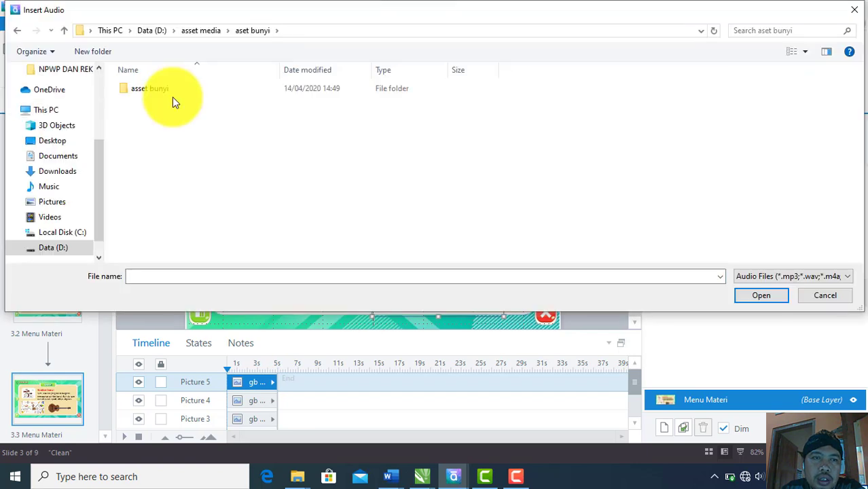
click(166, 88)
click(159, 100)
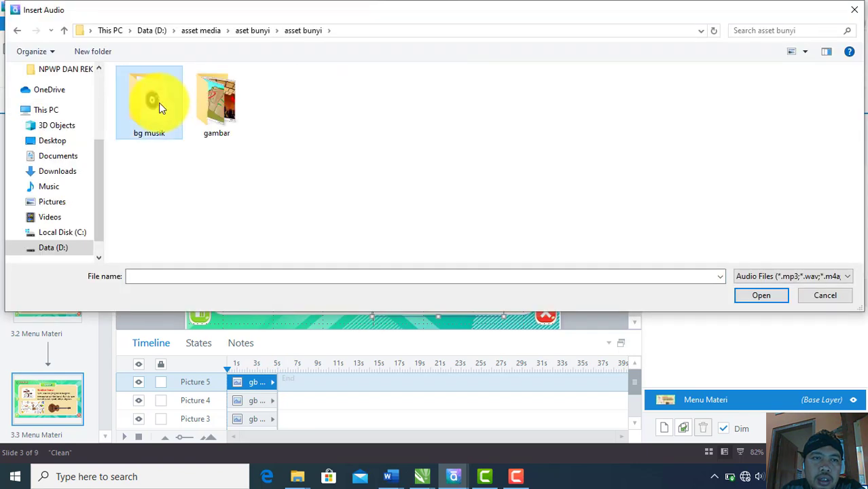
double_click(159, 102)
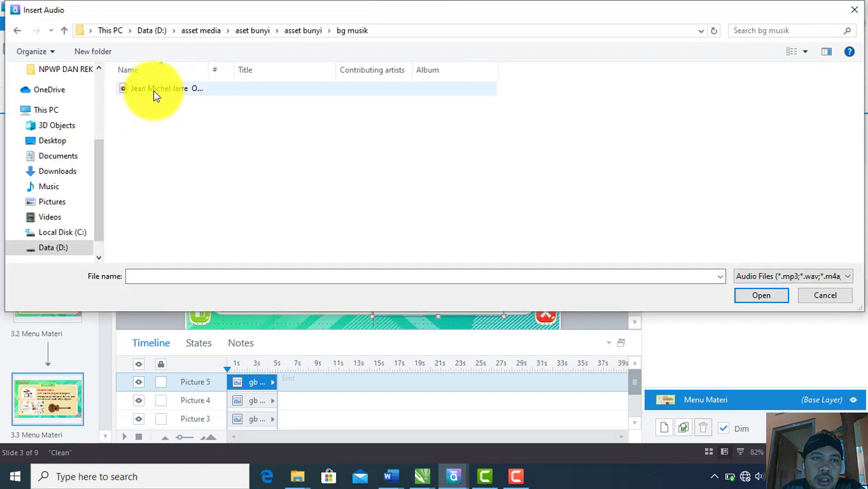
click(246, 32)
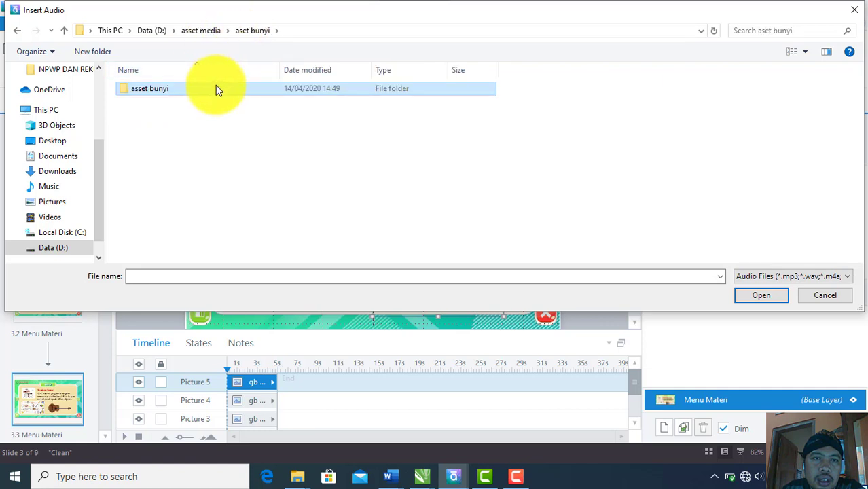
double_click(216, 85)
double_click(163, 101)
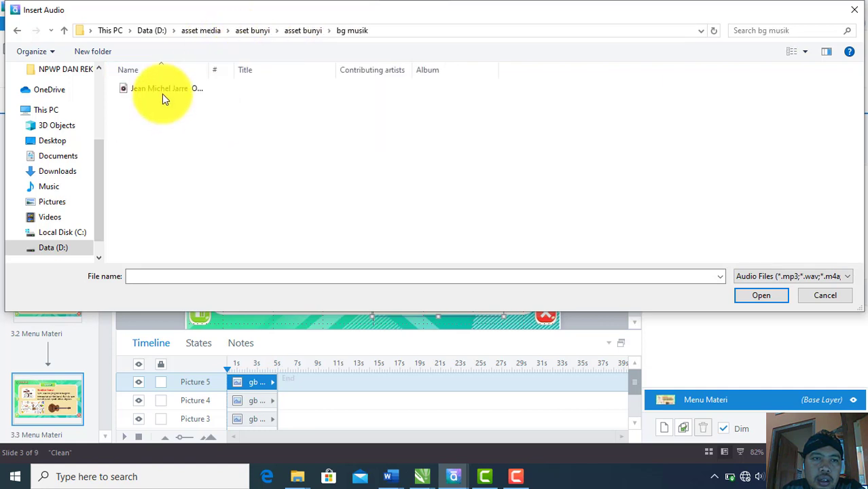
click(163, 92)
click(748, 298)
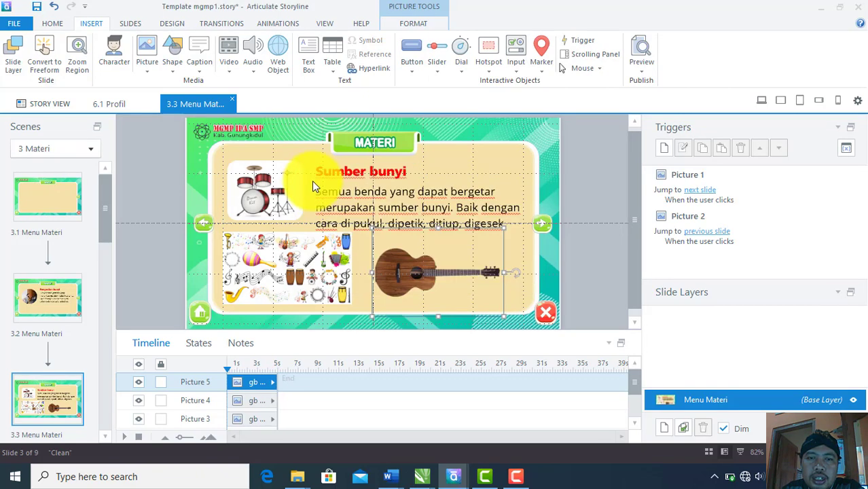
drag(170, 318, 167, 171)
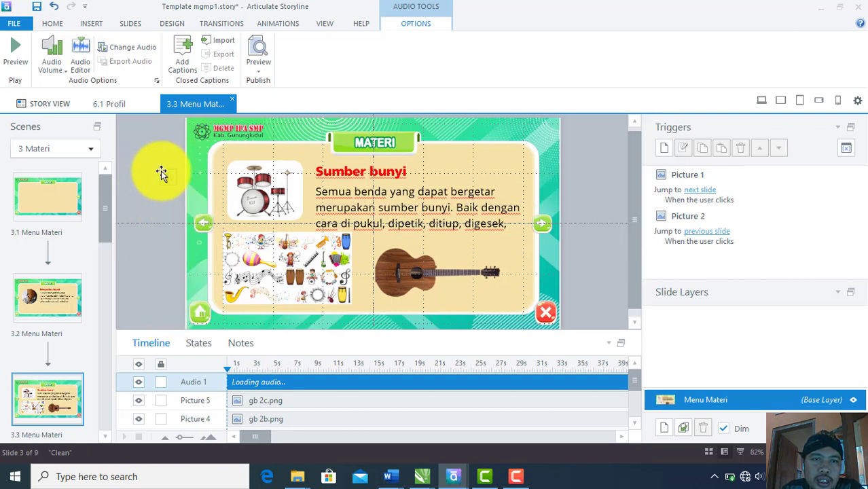
Preview the Sumber bunyi slide with its audio, close the preview and review slides 3.1 to 3.3
click(255, 68)
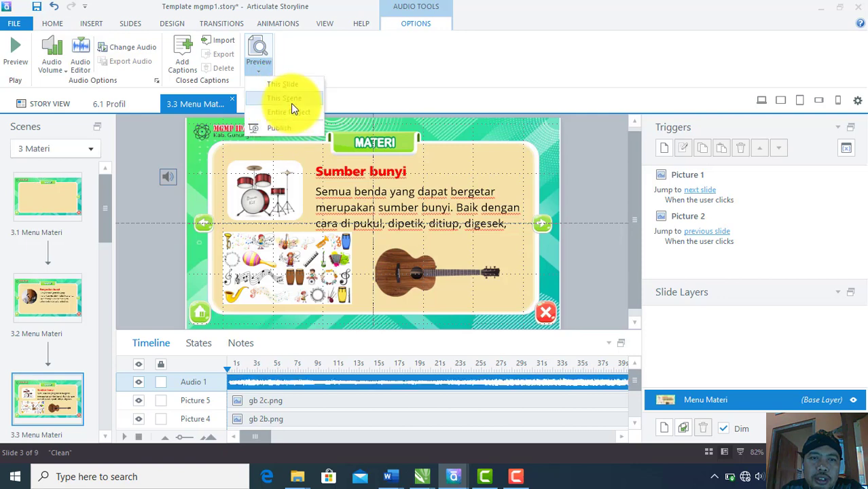
click(290, 84)
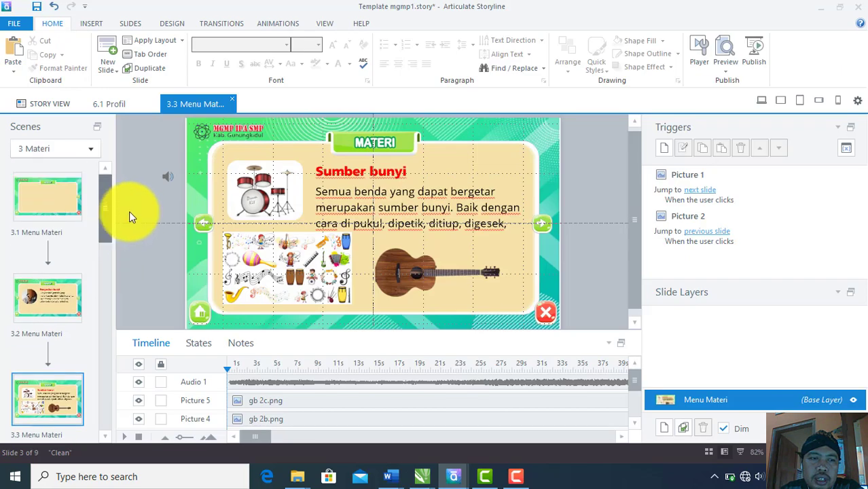
click(73, 204)
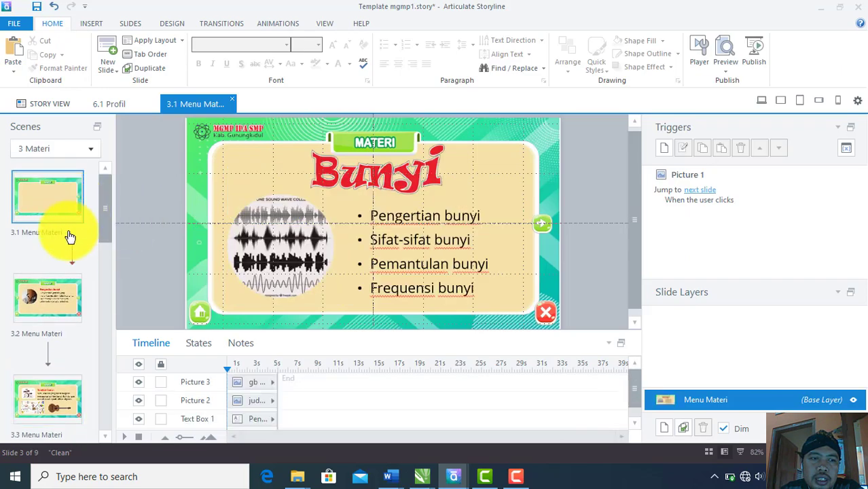
click(51, 320)
click(46, 397)
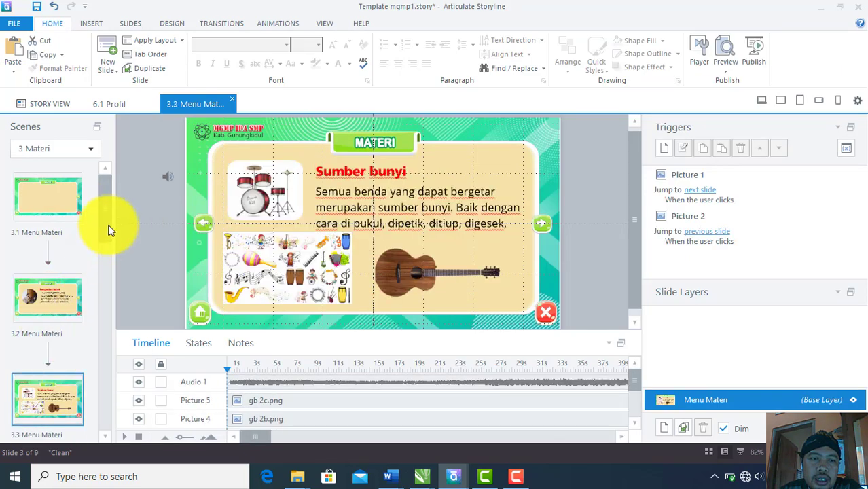
Open slide 3.4, switch to the naskah bunyi document in Word and copy the Sifat-sifat Bunyi heading with its three numbered points
scroll(108, 233, down, 1)
drag(108, 233, 113, 275)
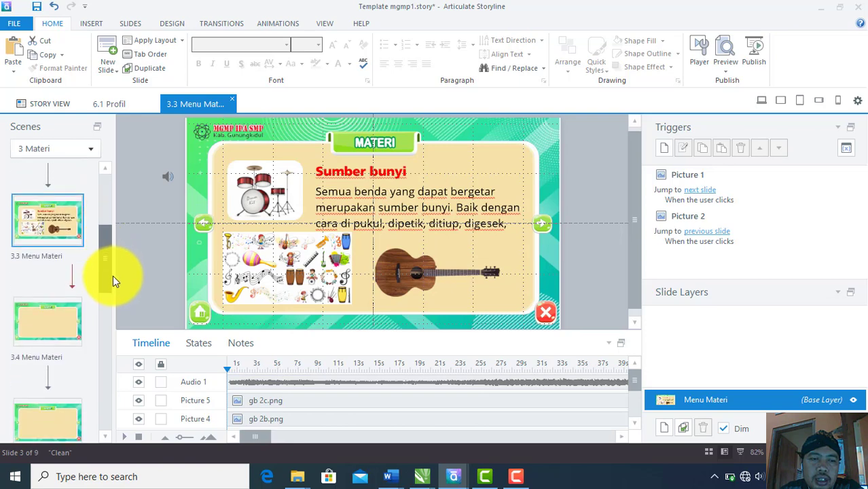
click(65, 328)
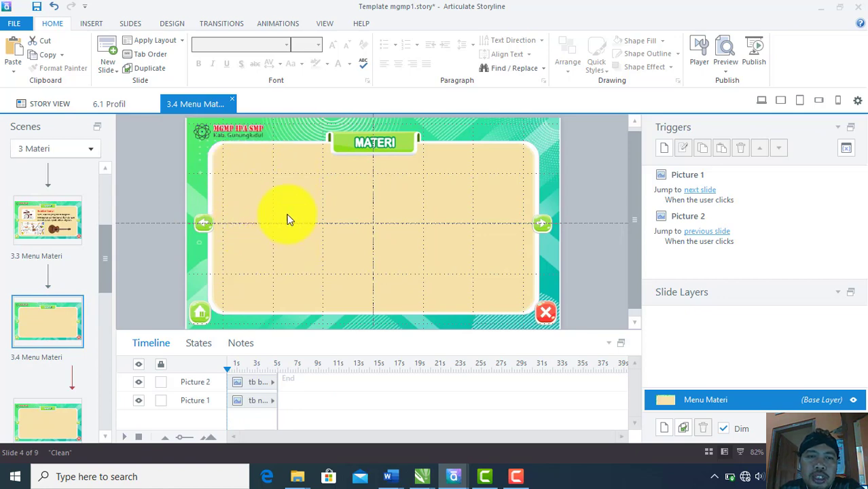
mouse_move(399, 481)
click(425, 439)
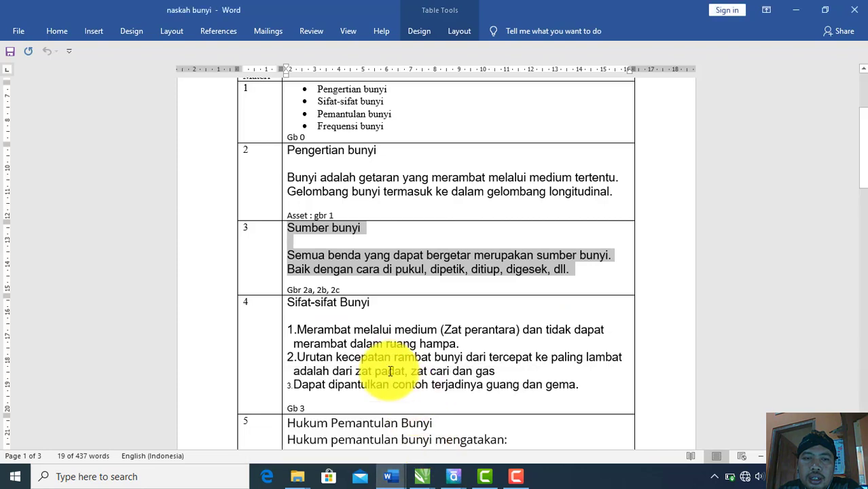
scroll(347, 326, down, 1)
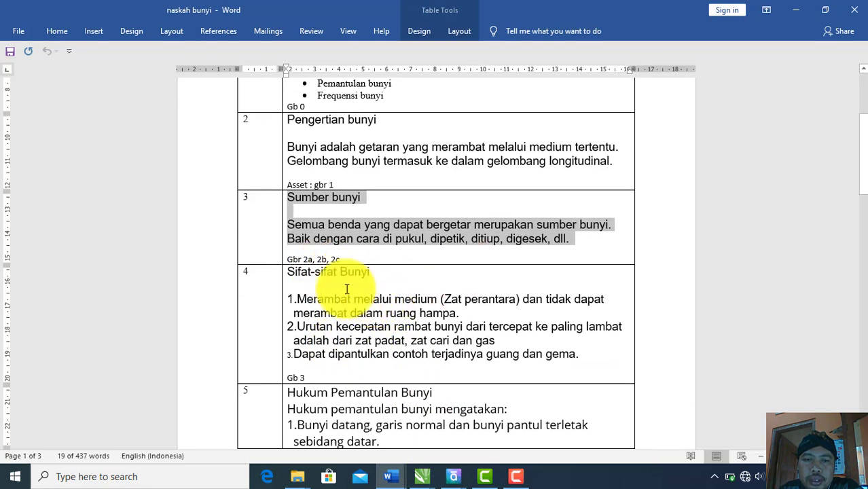
drag(290, 270, 600, 361)
right_click(394, 338)
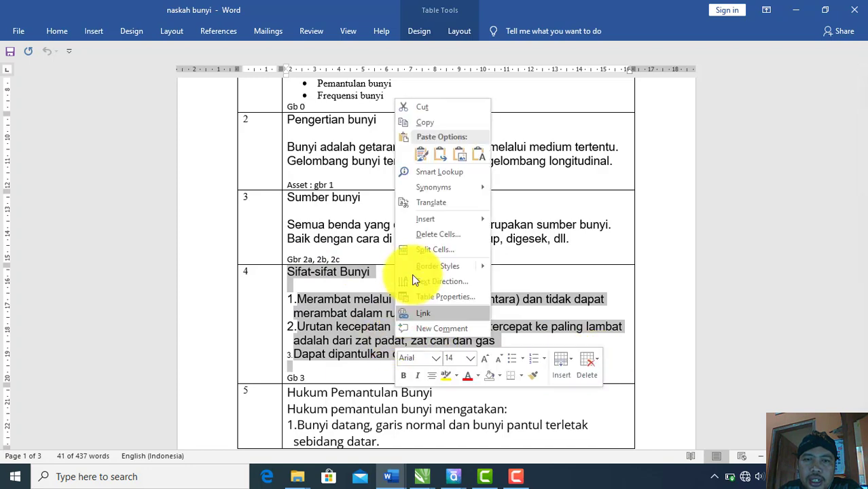
click(426, 123)
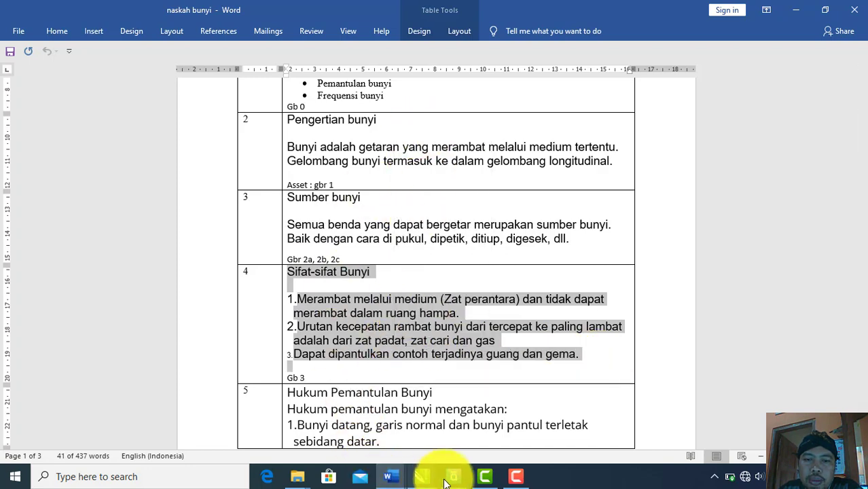
Switch back to Storyline, paste the text on slide 3.4, move it just below the MATERI title and widen it to the frame's right edge
mouse_move(450, 472)
click(400, 420)
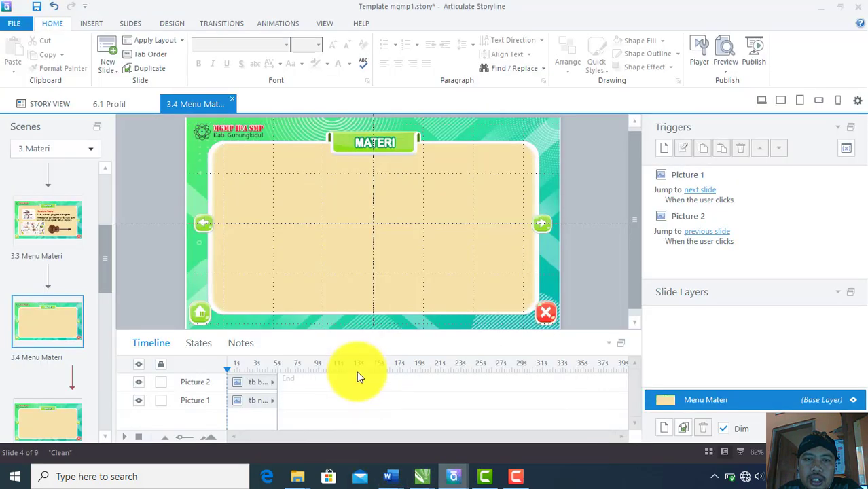
right_click(299, 193)
click(324, 242)
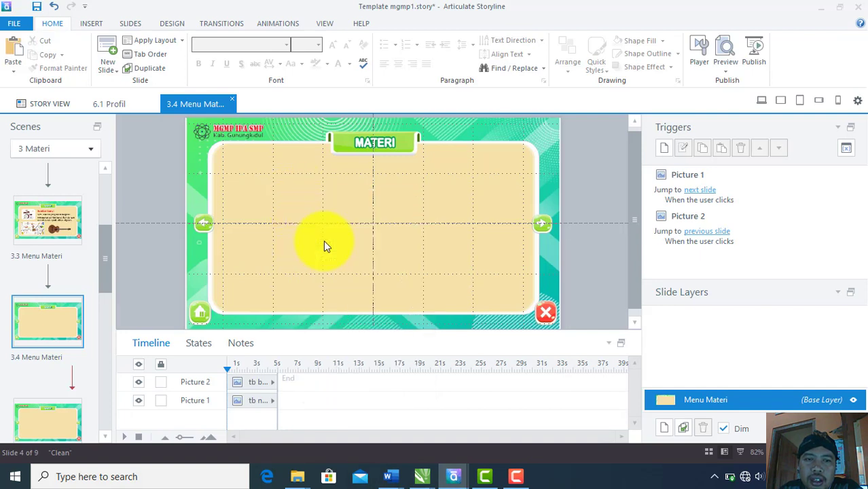
drag(382, 155, 330, 159)
click(324, 225)
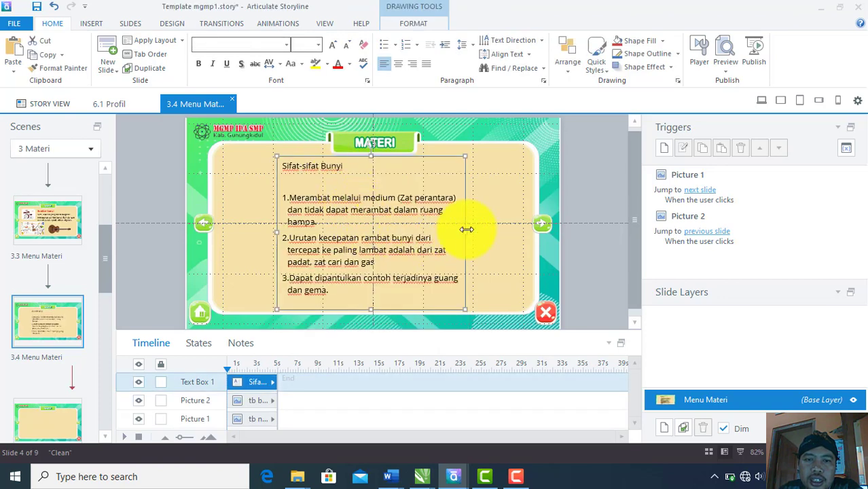
drag(466, 230, 523, 235)
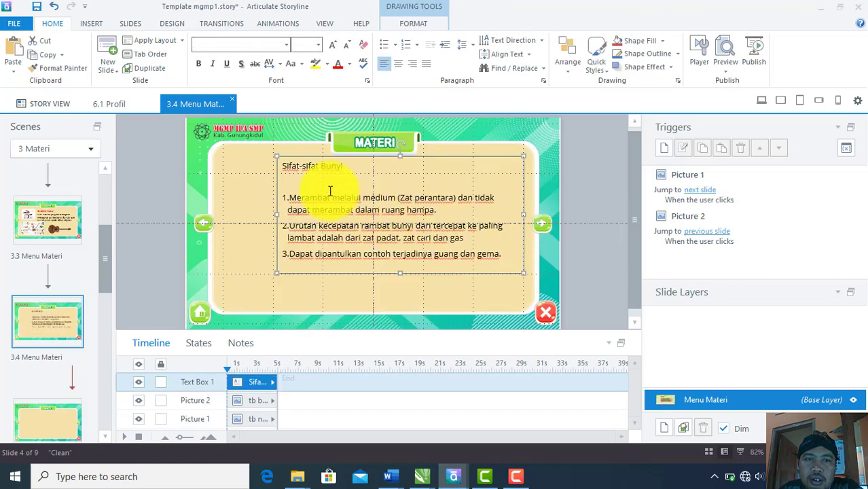
Set the font size of the whole Sifat-sifat Bunyi text box to 14
click(317, 45)
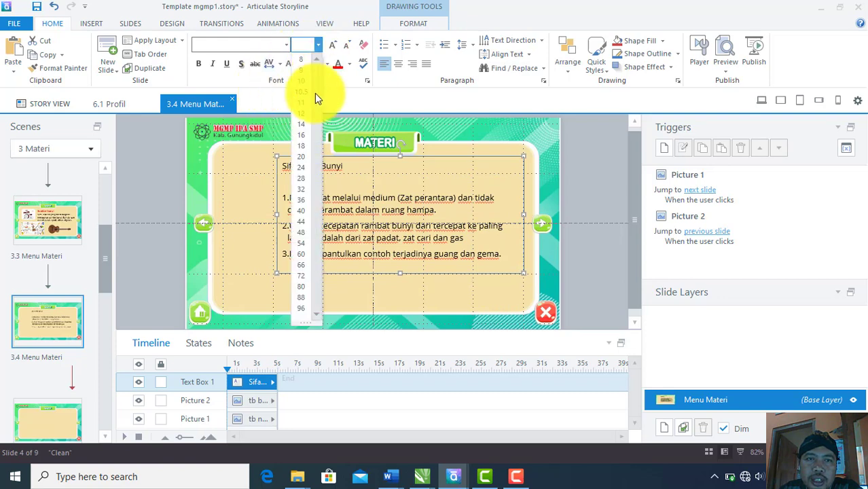
click(302, 135)
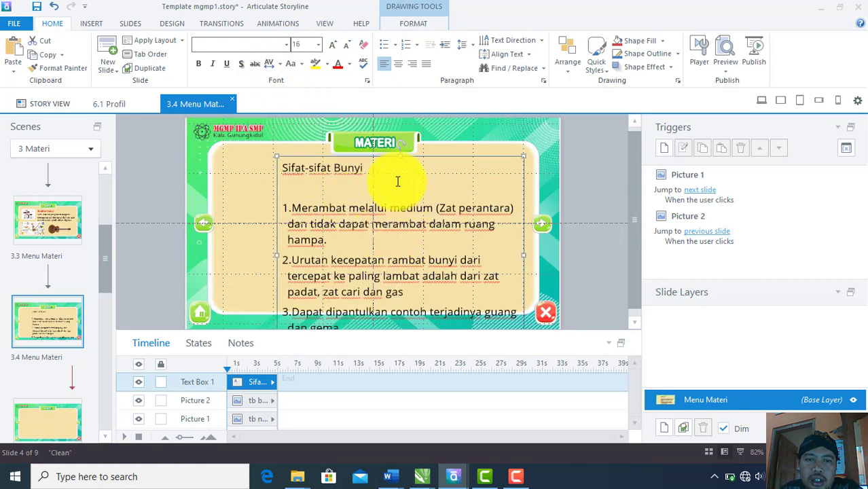
click(317, 46)
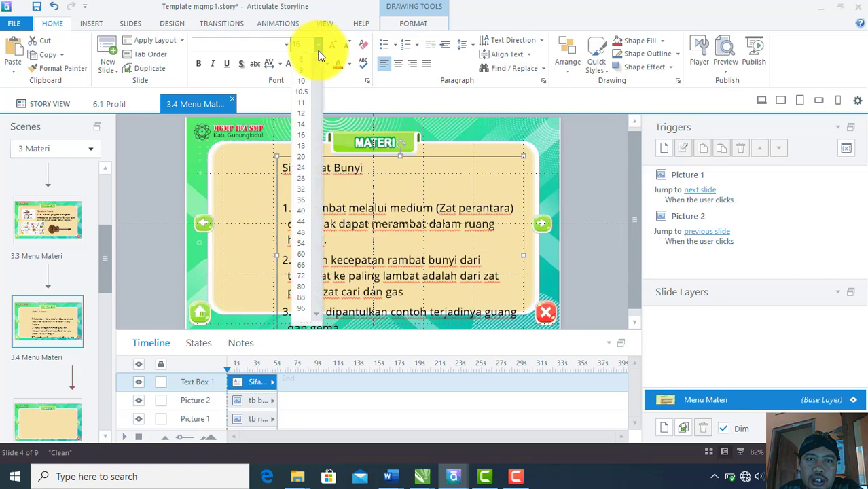
click(305, 123)
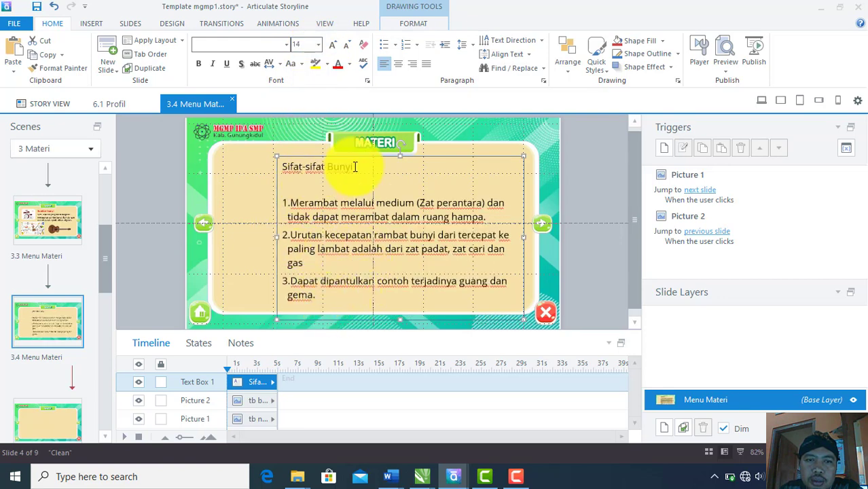
Format the Sifat-sifat Bunyi heading as bold Articulate Extrabold, size 16, in red
drag(355, 166, 281, 166)
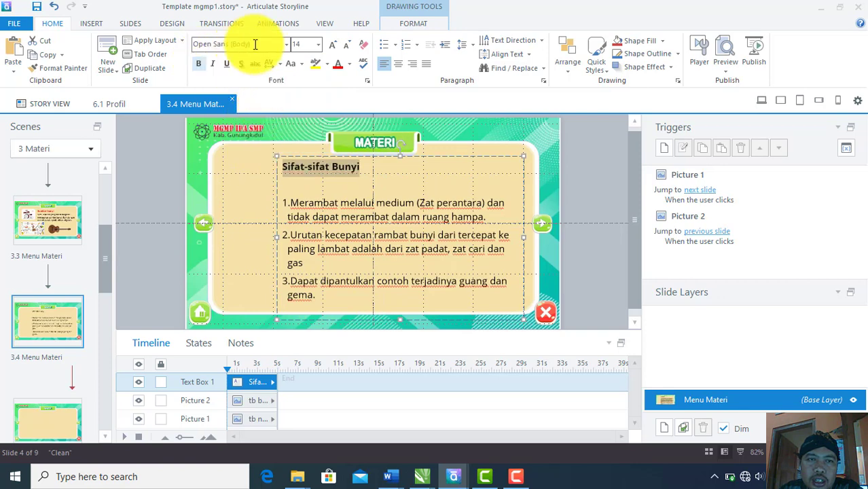
click(286, 46)
click(261, 117)
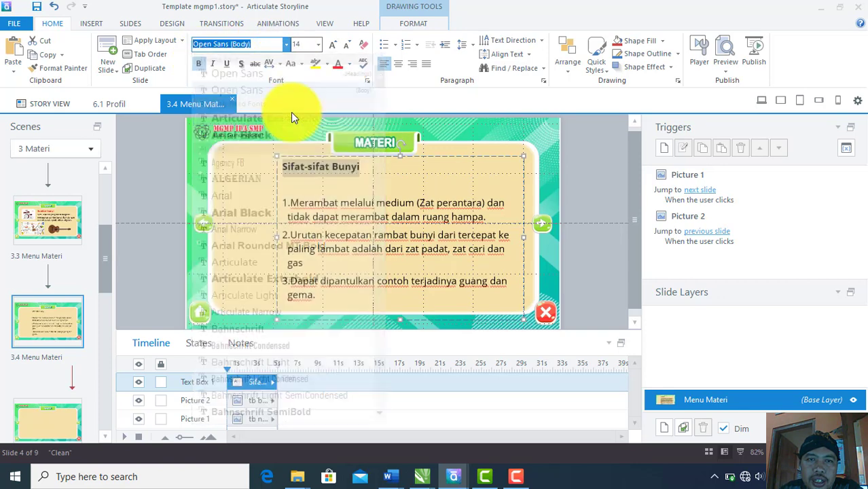
click(318, 44)
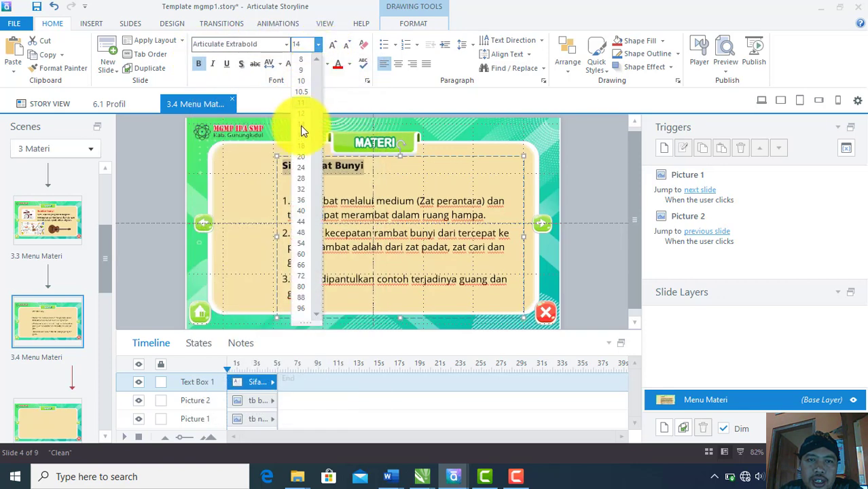
click(301, 134)
click(340, 65)
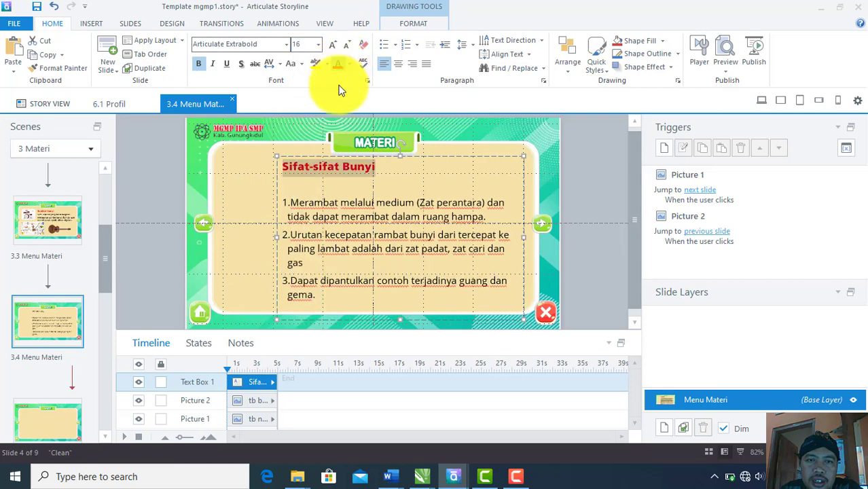
Remove the blank line below the Sifat-sifat Bunyi heading and extend the text box a little to the left
click(338, 186)
key(Delete)
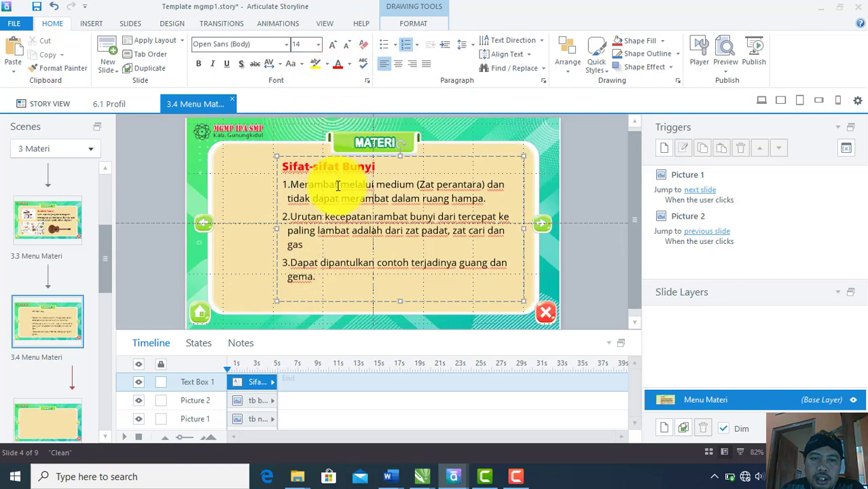
drag(278, 230, 254, 230)
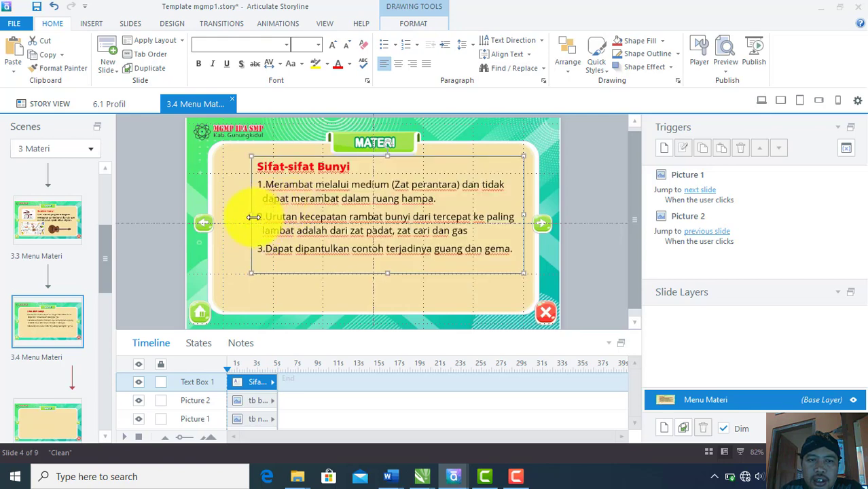
click(265, 292)
Insert the picture gb 3, shrink it to about 159 × 115 px and move it to the left side of the frame
click(92, 23)
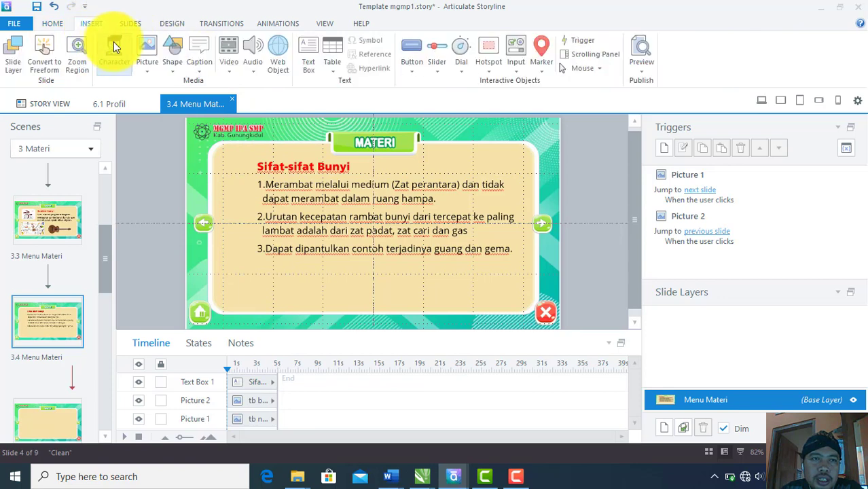
click(146, 55)
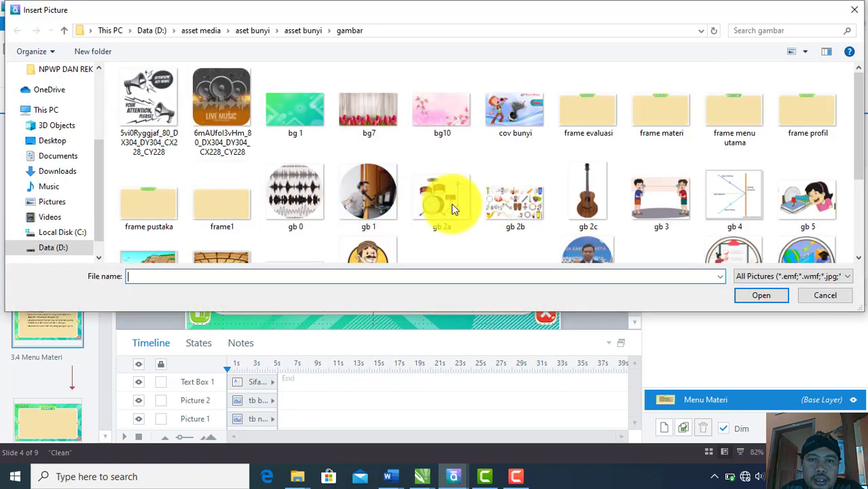
click(673, 202)
click(764, 298)
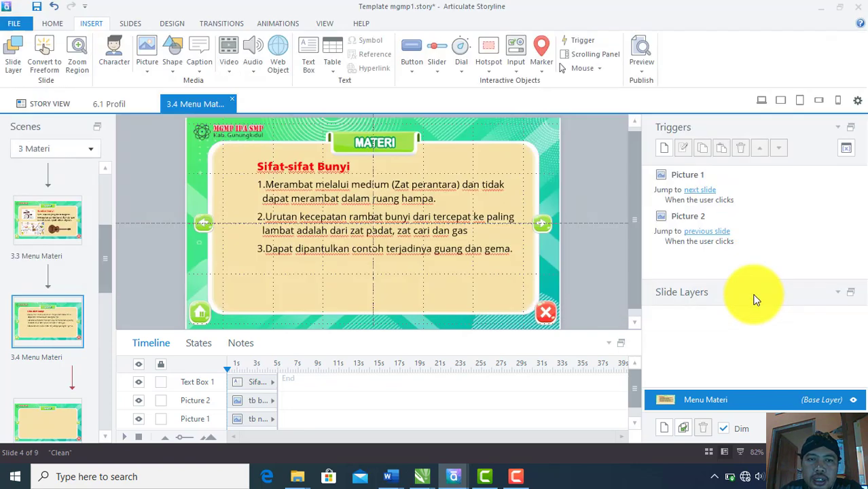
drag(519, 119, 494, 257)
drag(450, 281, 347, 269)
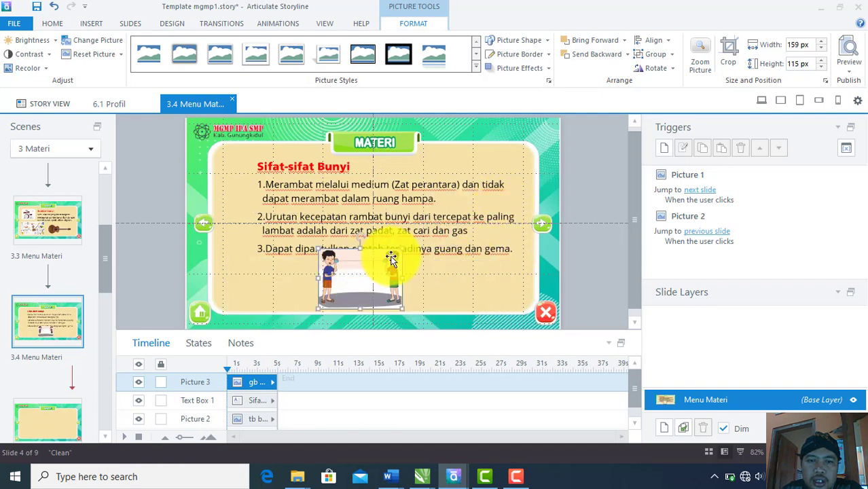
mouse_move(401, 249)
mouse_down()
mouse_move(359, 275)
mouse_move(371, 278)
mouse_move(361, 265)
mouse_move(306, 264)
mouse_move(237, 197)
mouse_up()
Shift the gb 3 picture slightly right and narrow the text box from its left side so the two no longer overlap
click(320, 219)
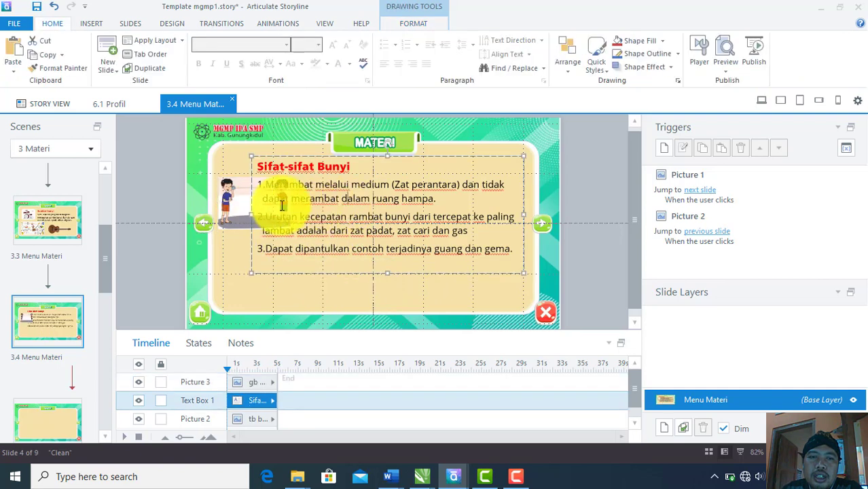
drag(287, 217, 308, 216)
click(357, 206)
click(264, 210)
drag(252, 213, 328, 229)
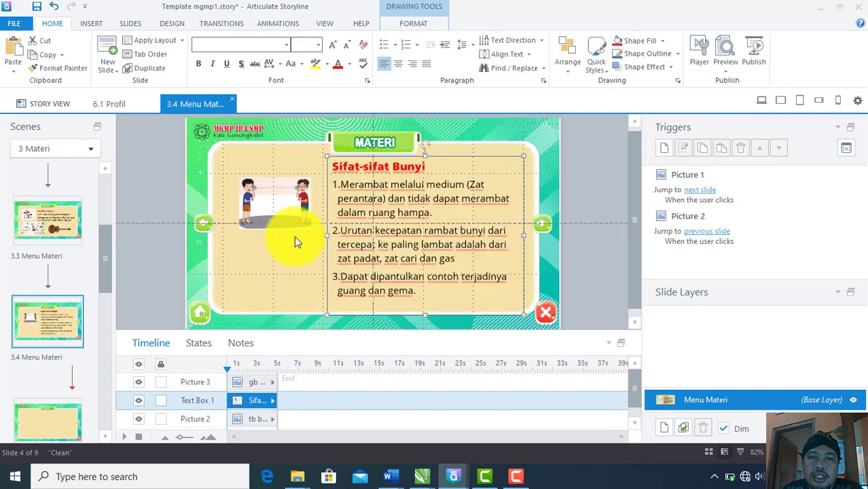
Enlarge the gb 3 picture to about 199 × 144 px and position it beside the Sifat-sifat Bunyi text
drag(283, 209, 325, 239)
drag(293, 213, 298, 216)
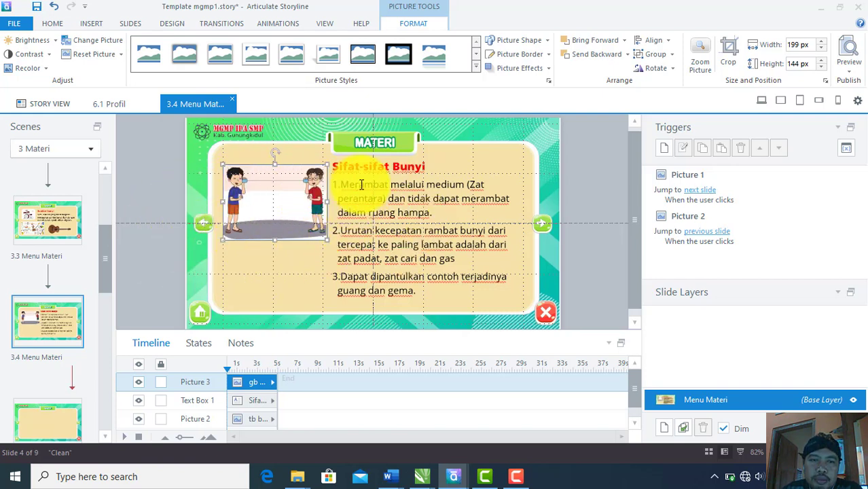
Open slide 3.5, switch to the naskah bunyi document in Word and copy the Hukum Pemantulan Bunyi text from row 5
scroll(109, 262, down, 2)
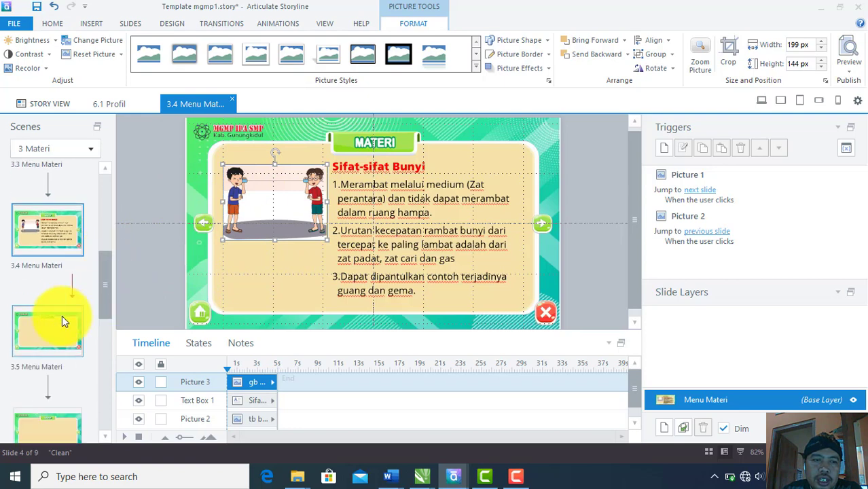
click(56, 331)
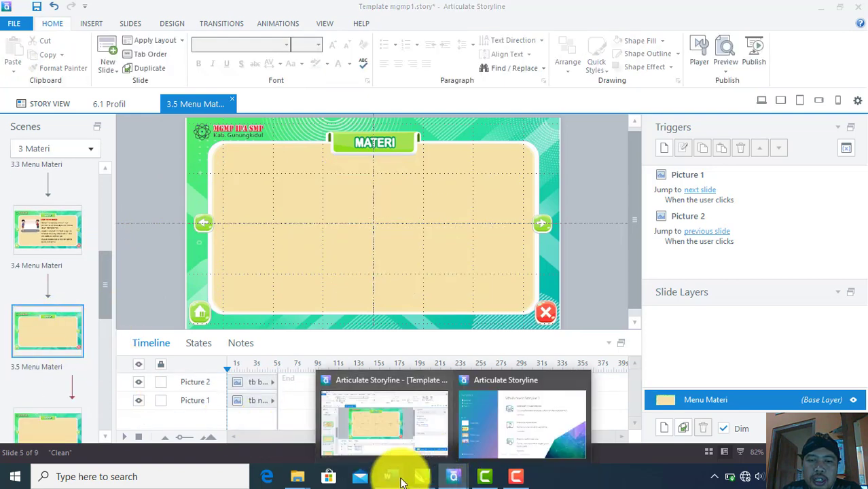
mouse_move(418, 477)
click(458, 444)
scroll(462, 363, down, 5)
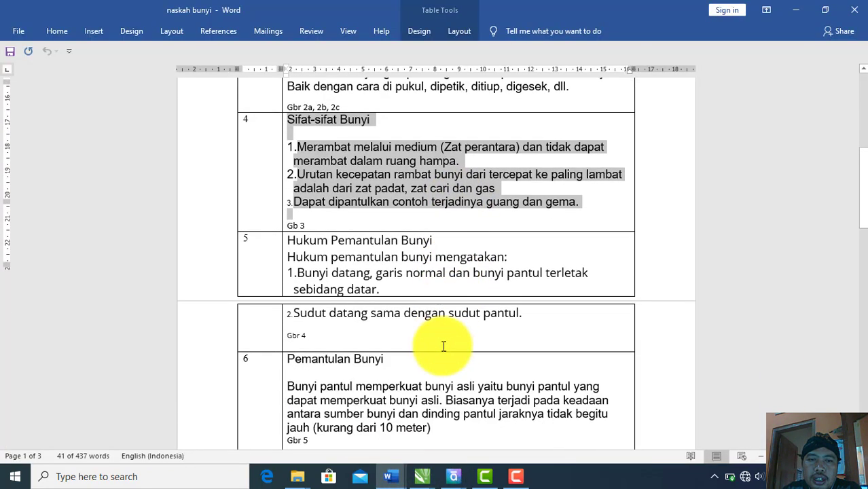
drag(275, 179, 556, 258)
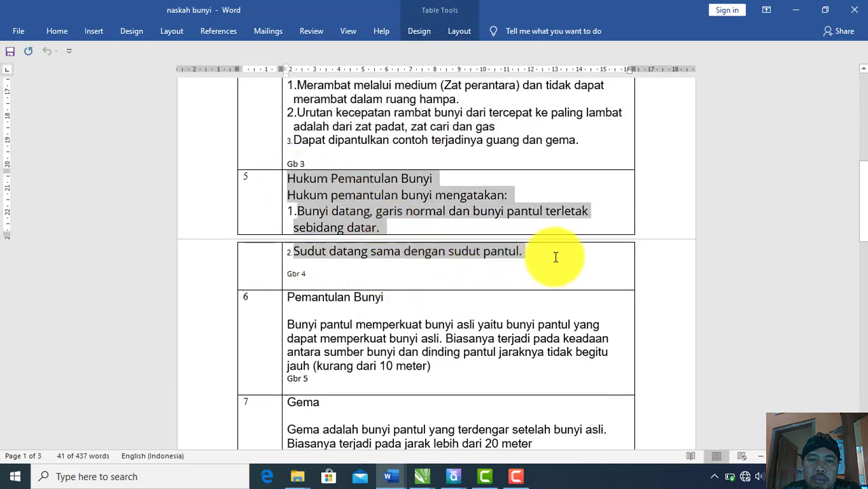
right_click(393, 193)
click(445, 213)
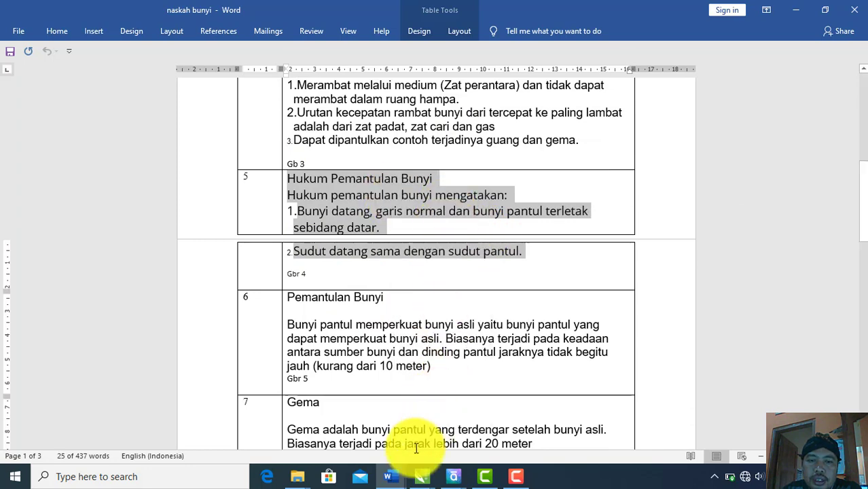
Switch back to Storyline and paste the Hukum Pemantulan Bunyi text onto slide 3.5
click(400, 481)
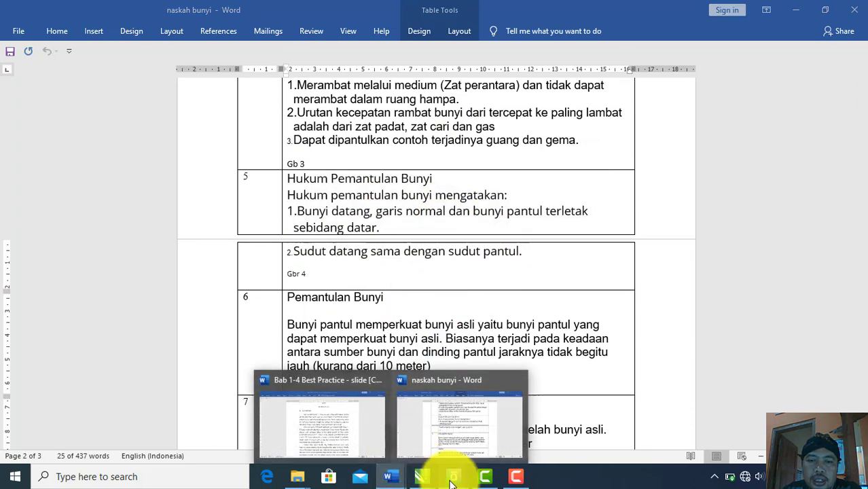
click(384, 429)
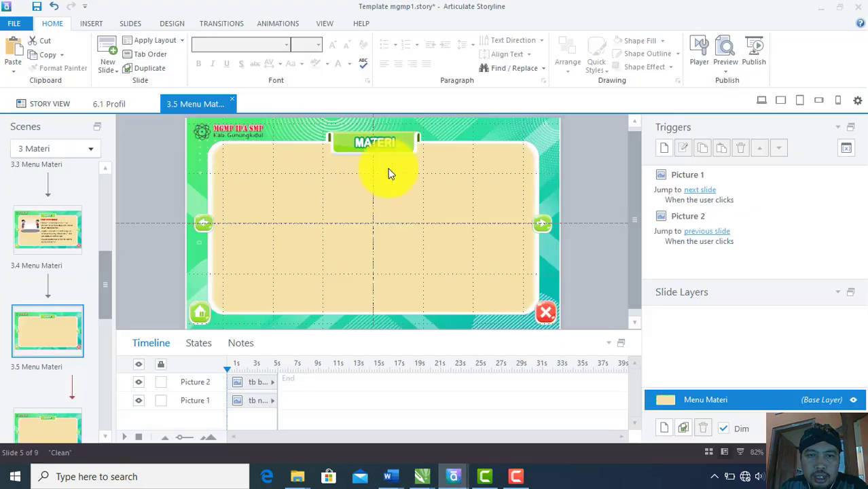
right_click(345, 197)
click(366, 245)
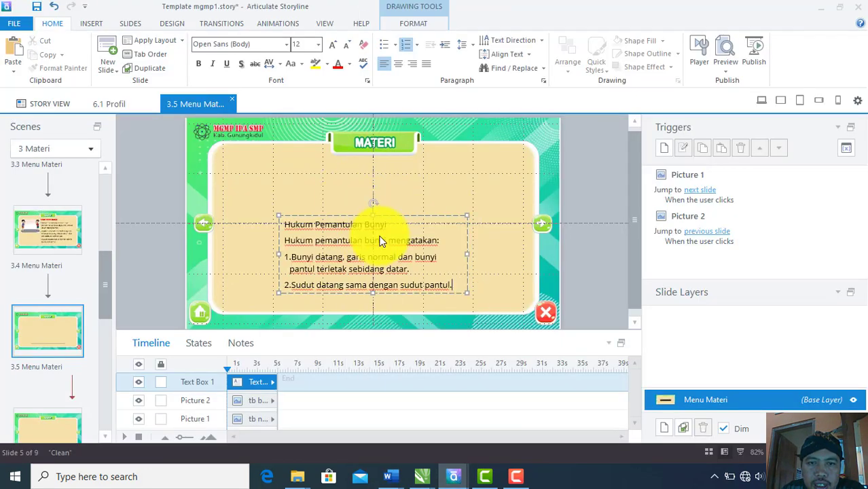
Move the Hukum Pemantulan Bunyi text box up and to the right, set its font size to 16 and widen it slightly
drag(394, 217, 425, 170)
click(318, 45)
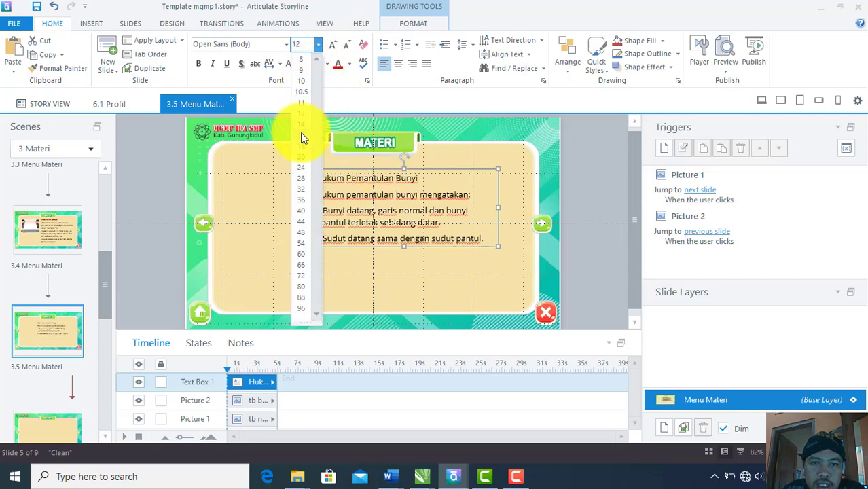
click(313, 153)
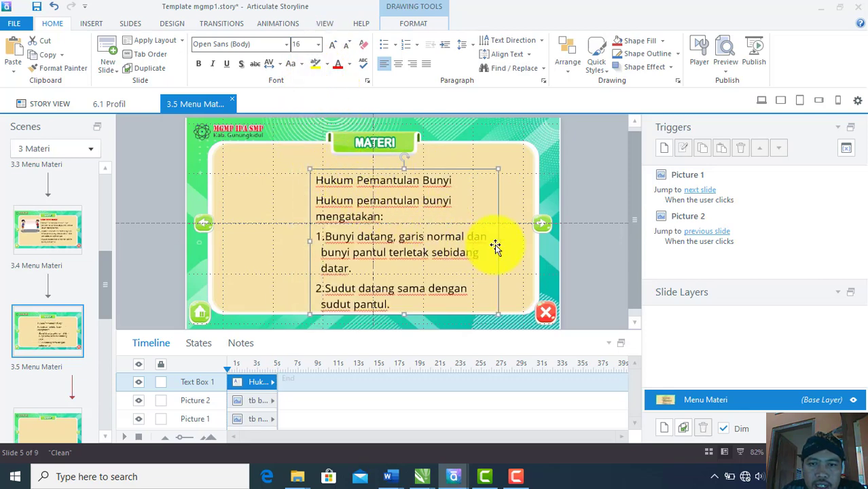
drag(498, 243, 520, 235)
Make the heading Hukum Pemantulan Bunyi bold and red, and shift the text box slightly up
drag(467, 178, 312, 178)
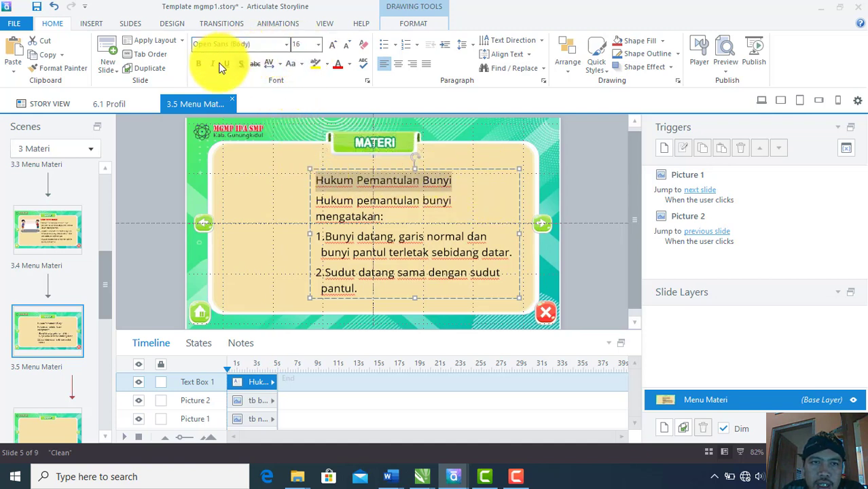
click(201, 63)
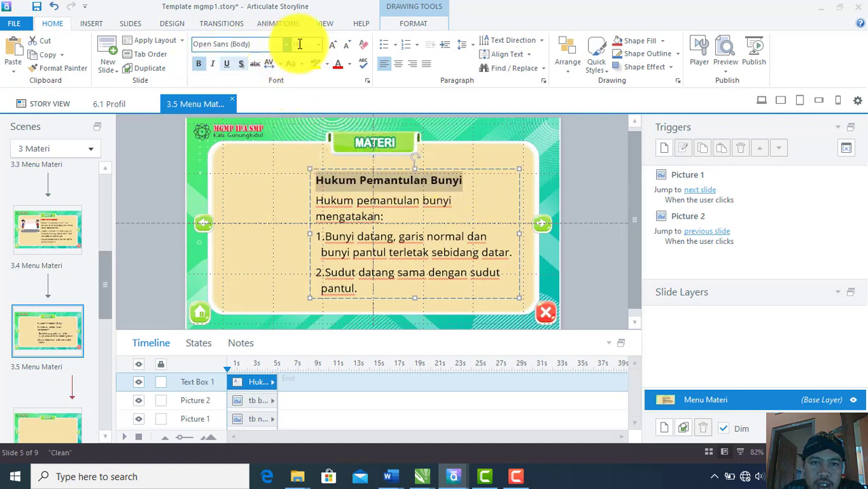
click(335, 64)
drag(349, 168, 349, 160)
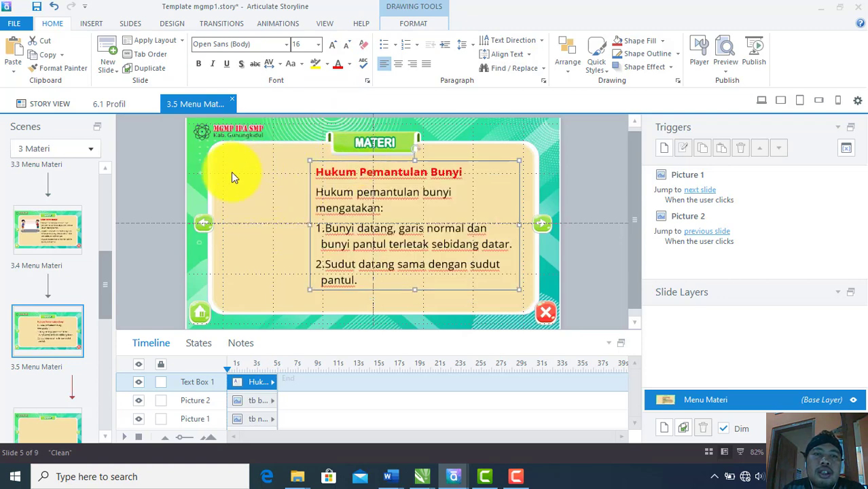
Start inserting a picture on slide 3.5 and browse the gambar folder for the matching image
click(93, 22)
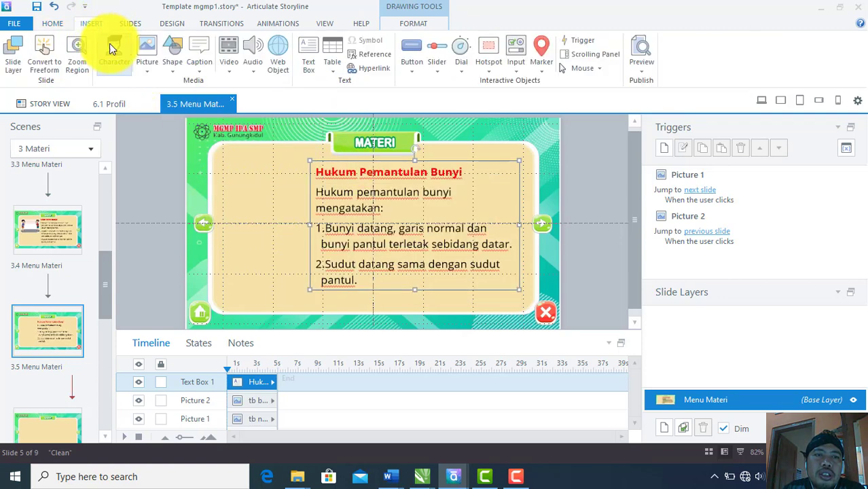
click(146, 65)
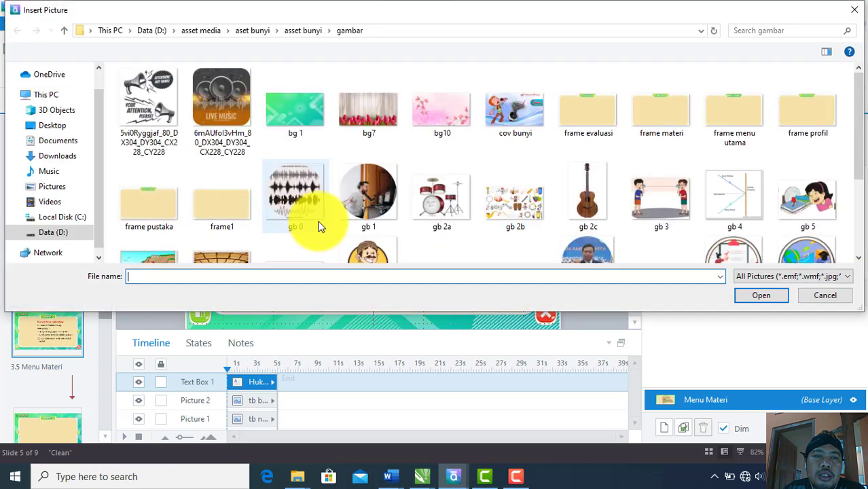
scroll(598, 197, down, 1)
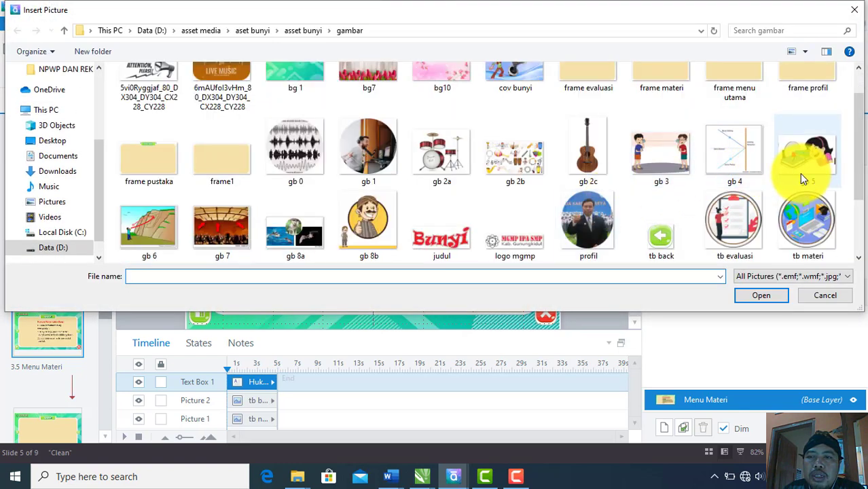
Insert the gb 4 picture, shrink it beside the Hukum Pemantulan Bunyi text, and narrow the text box from its picture side
click(747, 151)
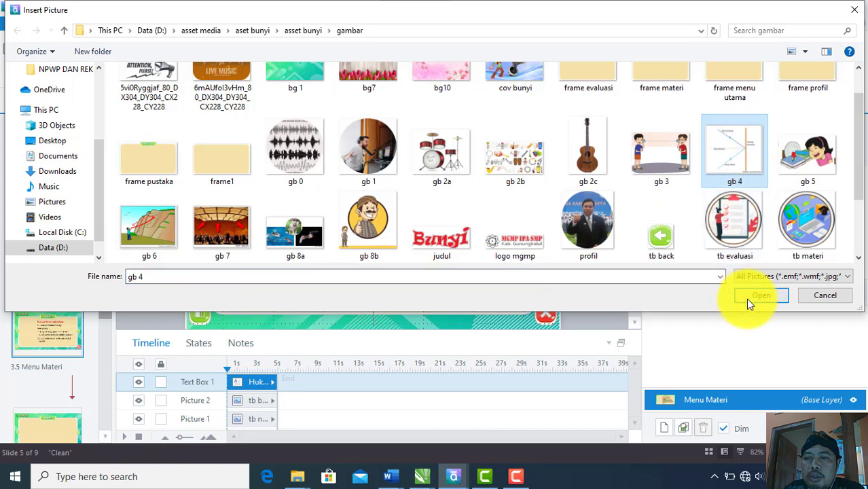
click(748, 298)
drag(493, 122, 348, 232)
drag(324, 259, 295, 200)
drag(329, 170, 288, 189)
click(360, 201)
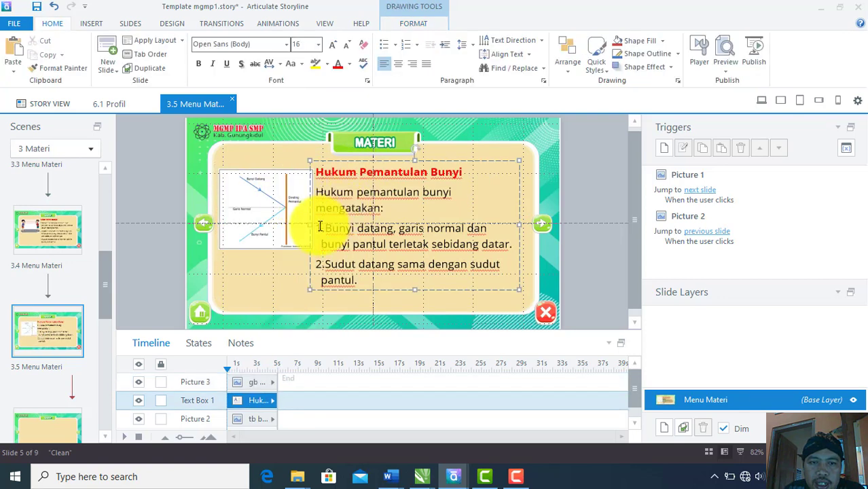
drag(312, 224, 320, 231)
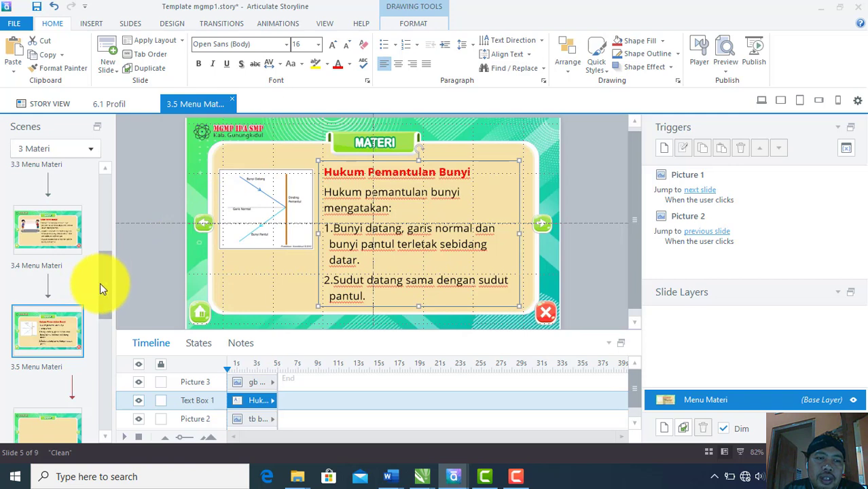
Open slide 3.6, switch to the naskah bunyi document in Word, and copy row 6's Pemantulan Bunyi heading and paragraph
scroll(101, 287, down, 3)
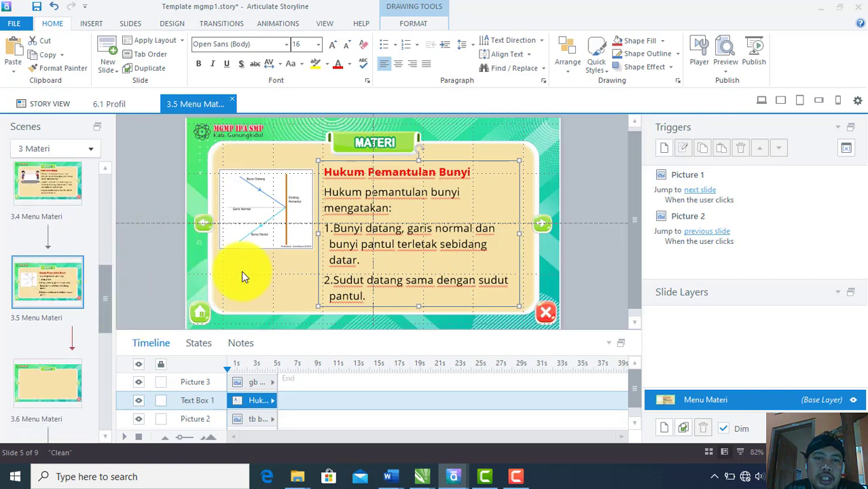
click(48, 393)
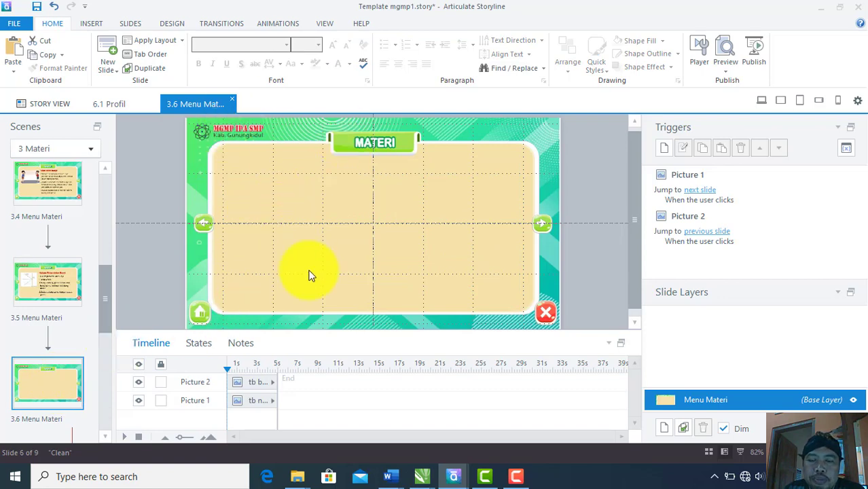
click(390, 476)
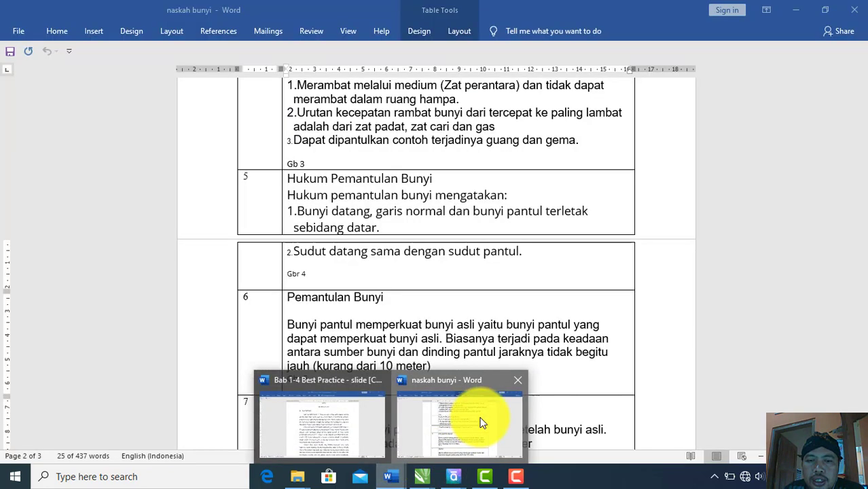
click(485, 420)
scroll(428, 324, down, 3)
drag(434, 276, 289, 208)
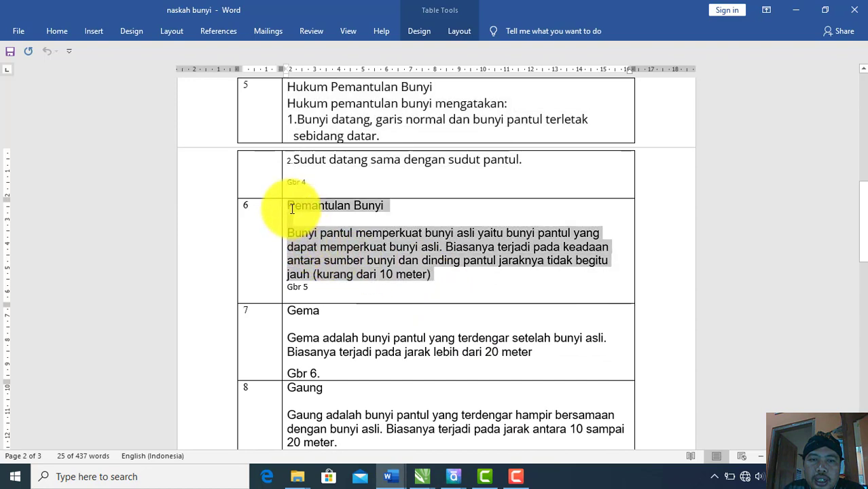
right_click(330, 239)
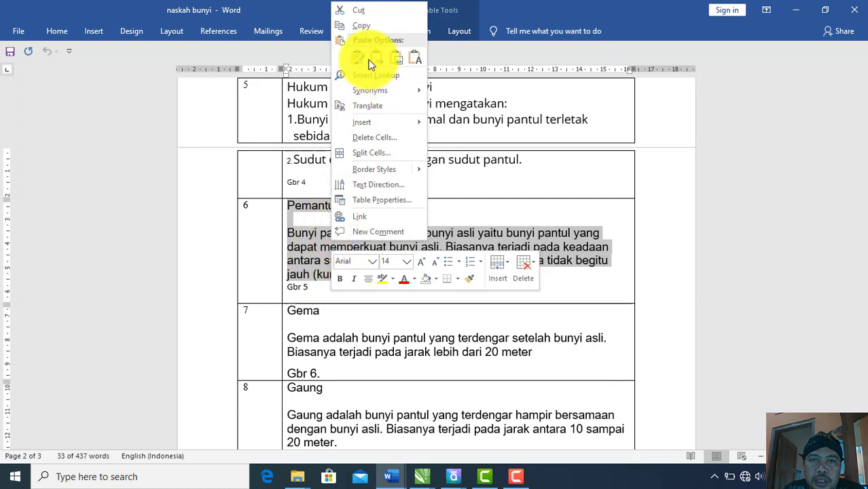
click(371, 28)
Switch back to the Storyline project, paste the copied text onto slide 3.6, and move it to the upper right of the content frame
click(454, 476)
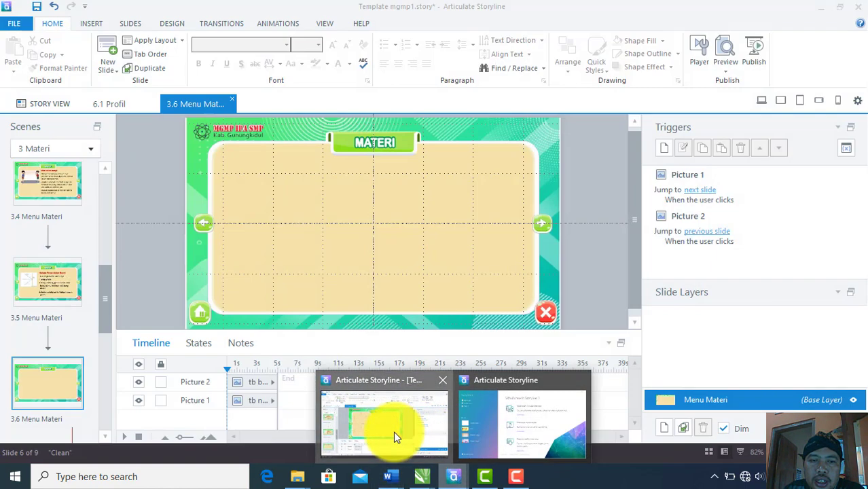
click(393, 428)
right_click(326, 205)
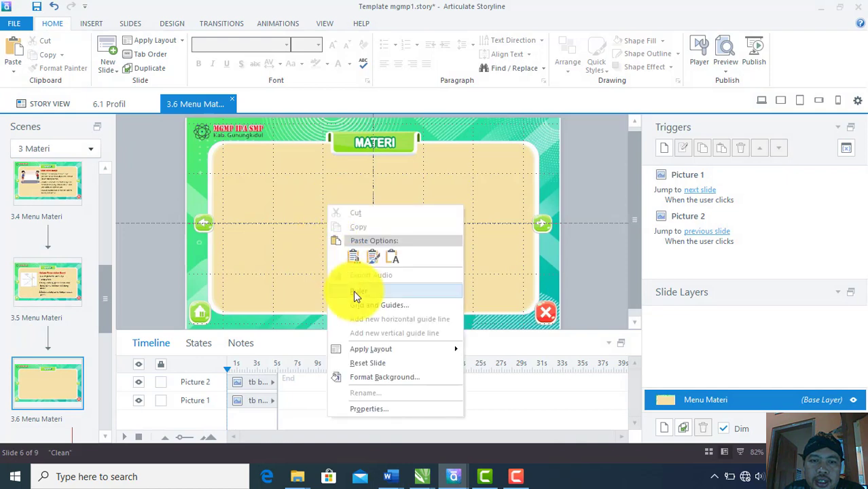
click(360, 261)
drag(402, 213, 440, 169)
Format the Pemantulan Bunyi heading in Articulate Extrabold at size 16
triple_click(353, 177)
click(287, 47)
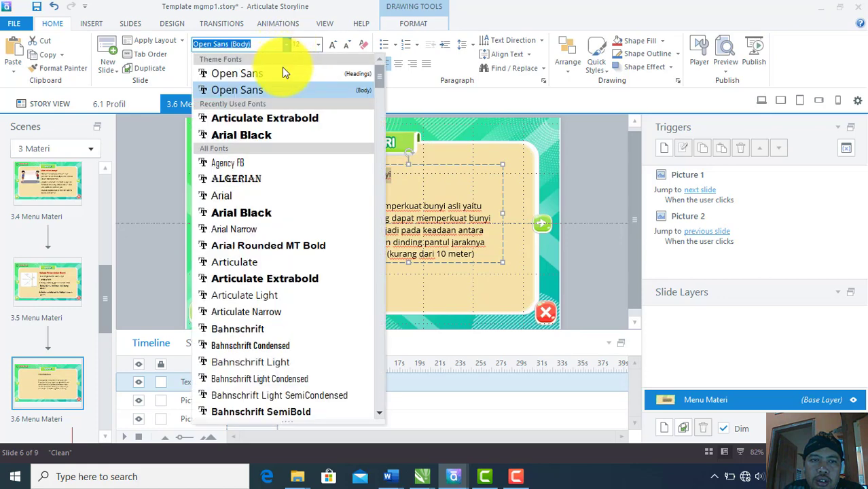
click(285, 120)
click(317, 43)
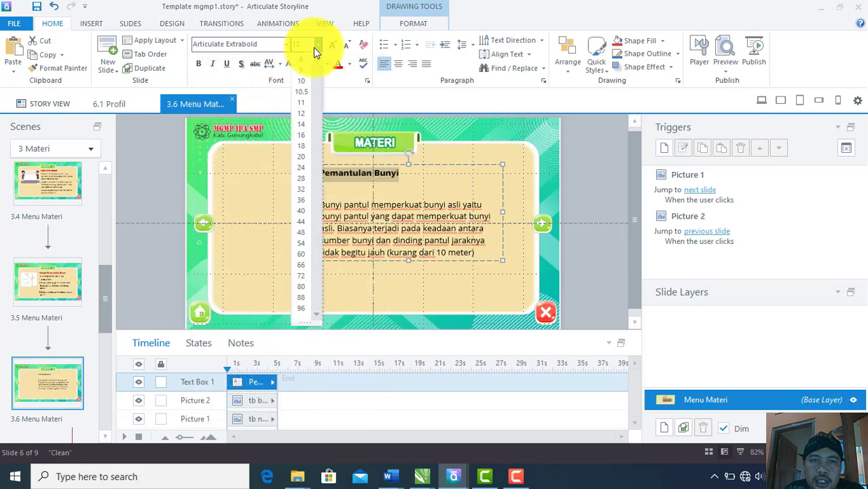
click(303, 138)
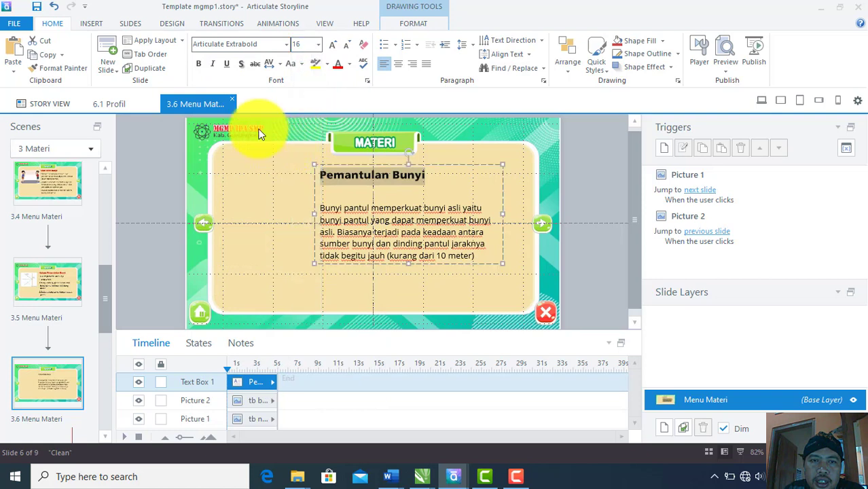
Set the body paragraph under the heading to size 16 and widen the text box slightly toward the frame's right edge
click(477, 262)
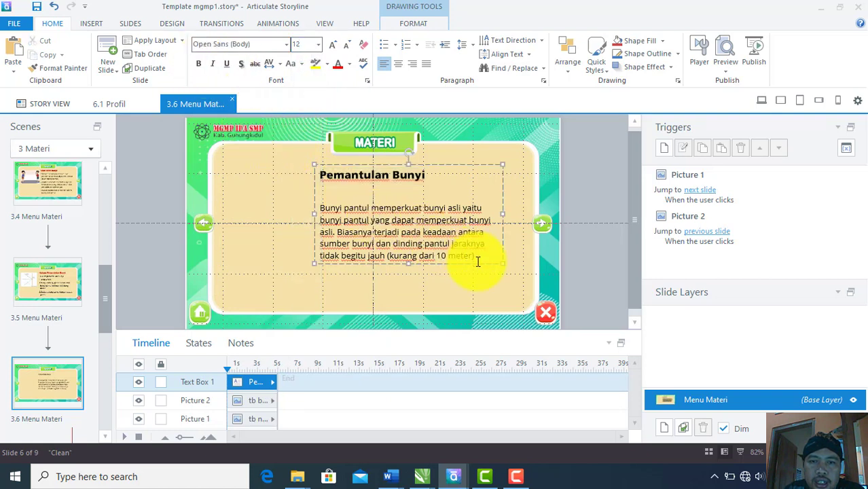
drag(478, 258, 310, 224)
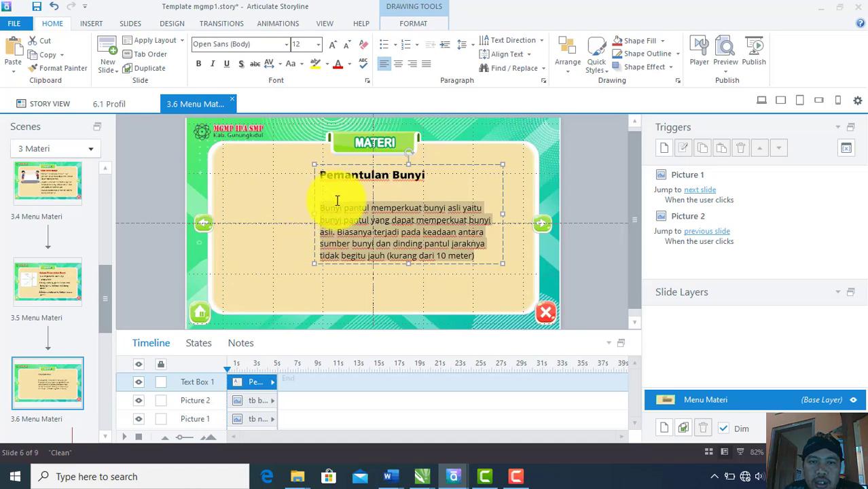
click(318, 44)
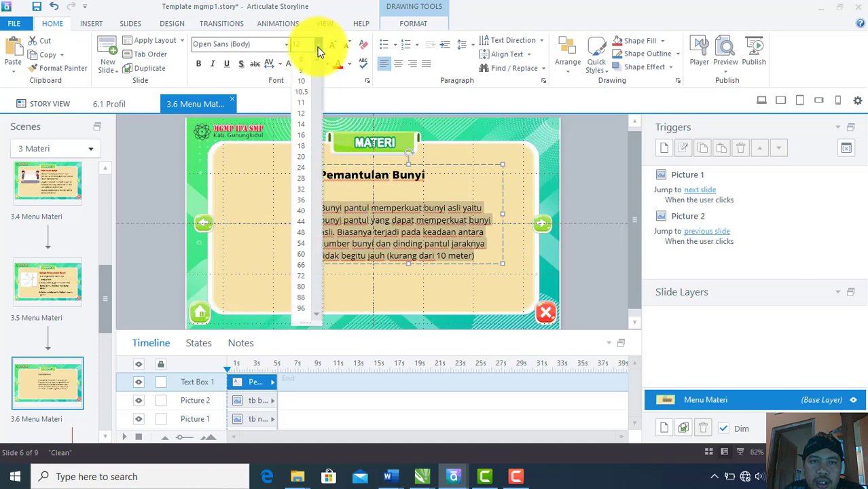
click(303, 137)
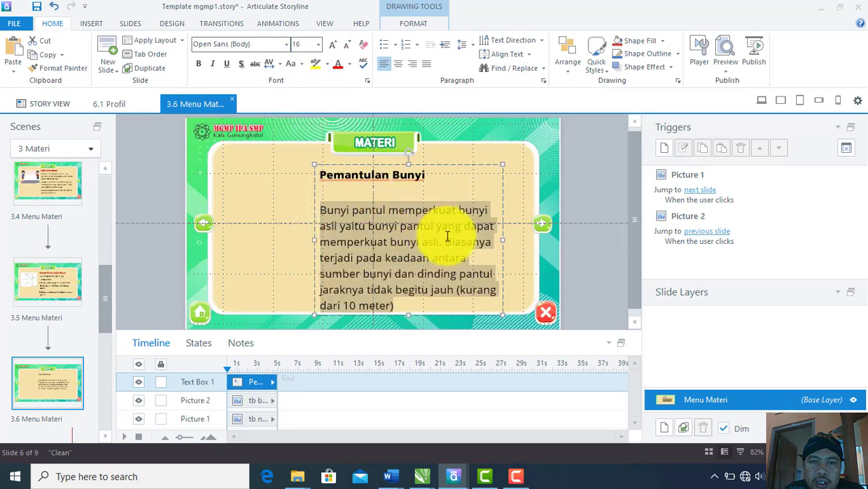
drag(506, 237, 519, 243)
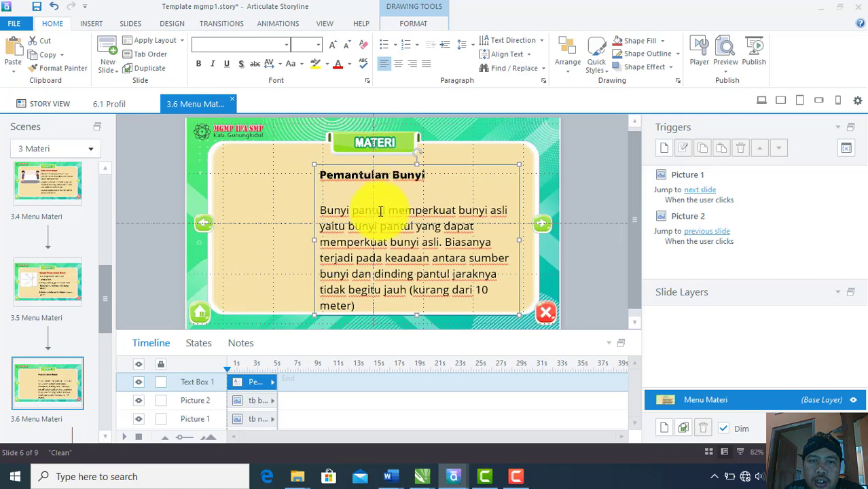
Reword the slide 3.6 text heading to "Bunyi Pantul"
drag(386, 211, 315, 206)
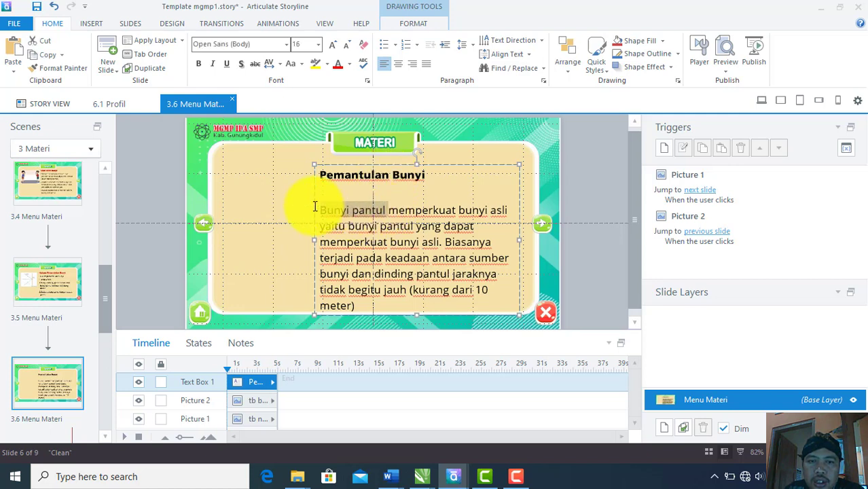
click(378, 212)
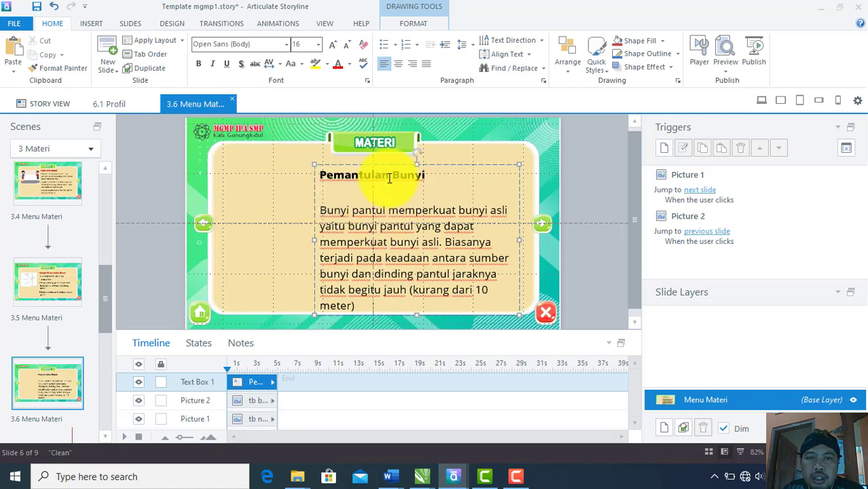
drag(393, 174, 272, 180)
key(BackSpace)
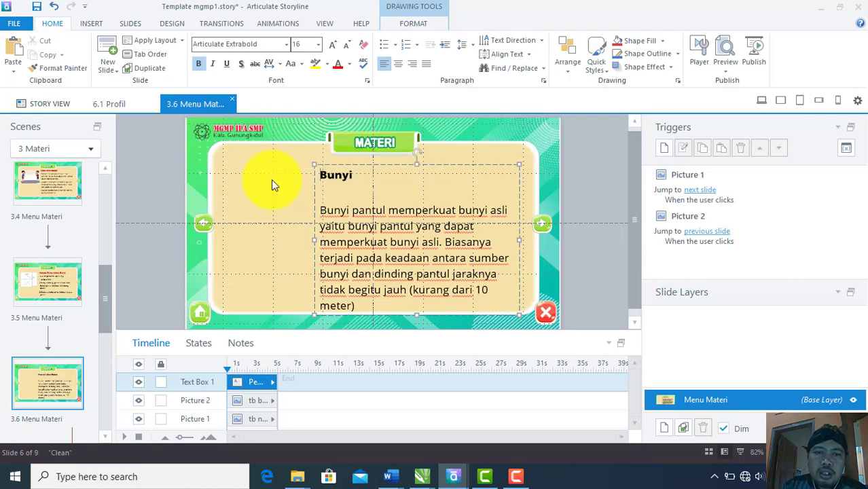
text(Pantul)
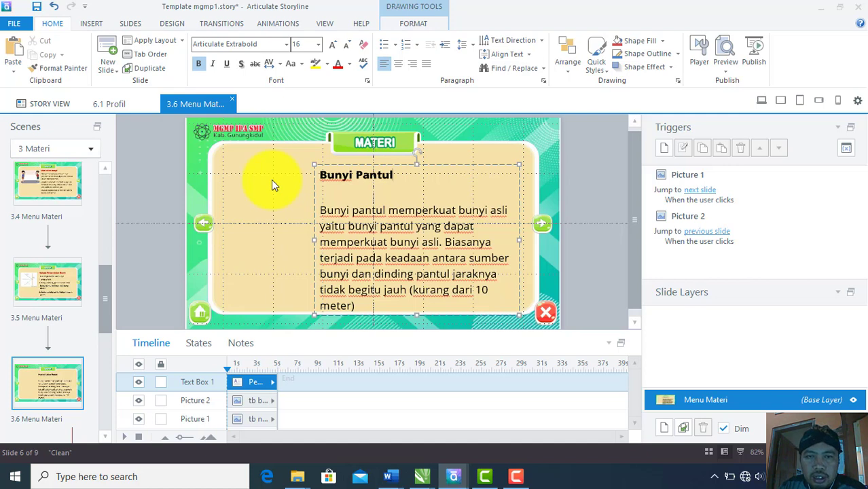
Remove the blank line below the Bunyi Pantul heading and colour the heading red
click(329, 197)
key(BackSpace)
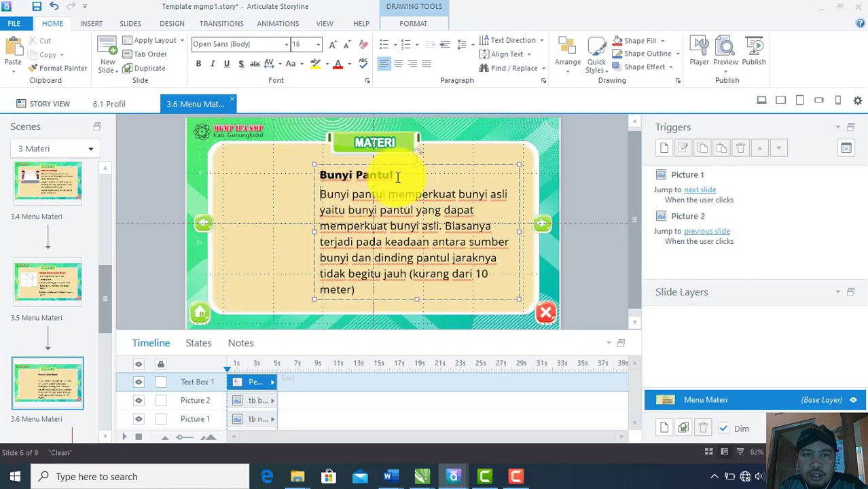
drag(394, 175, 297, 171)
click(335, 63)
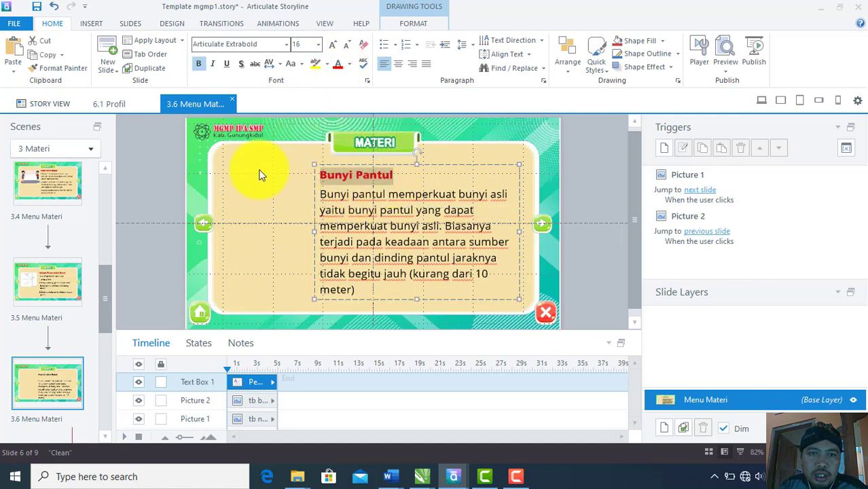
Insert the gb 5 picture on slide 3.6, shrink it to about 186 x 127 px, and place it left of the text
click(95, 23)
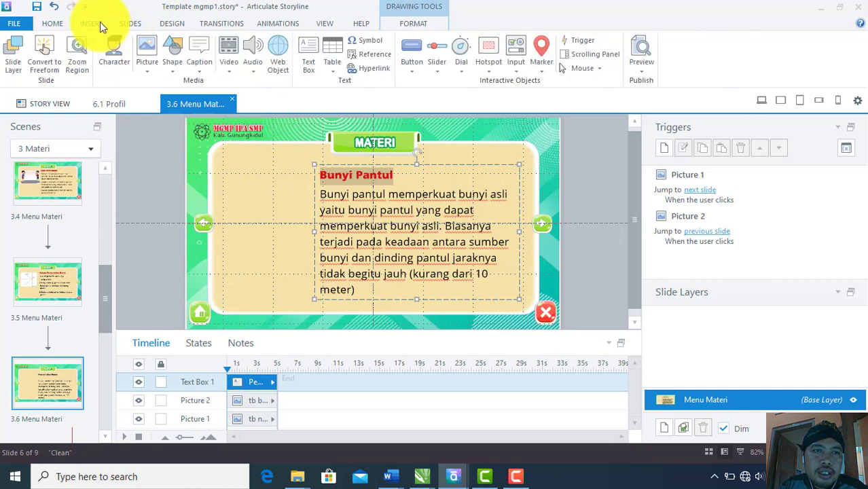
click(150, 57)
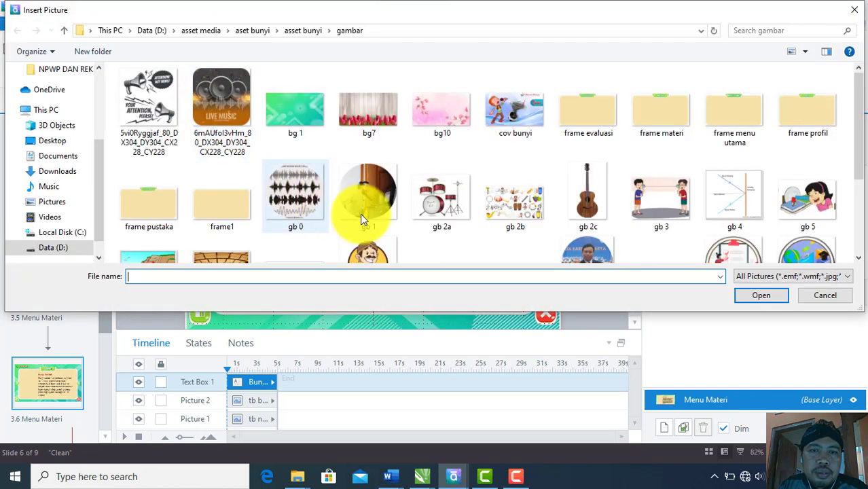
scroll(421, 211, down, 2)
click(805, 85)
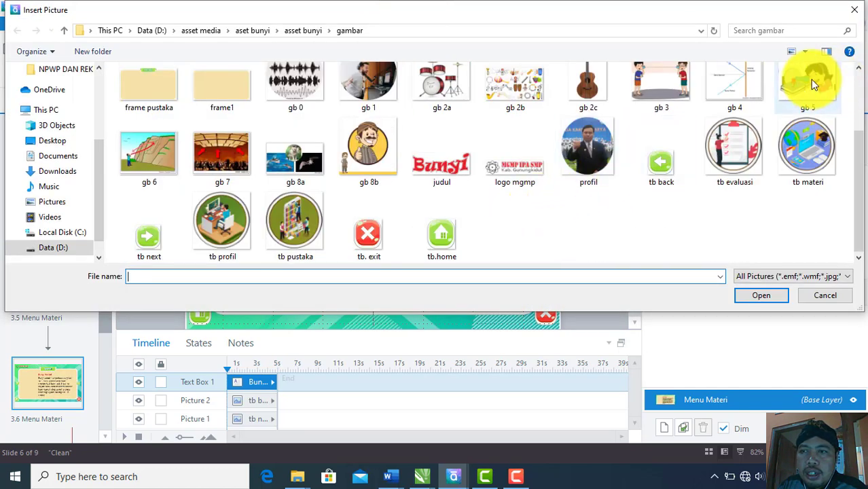
click(765, 296)
drag(339, 193, 258, 188)
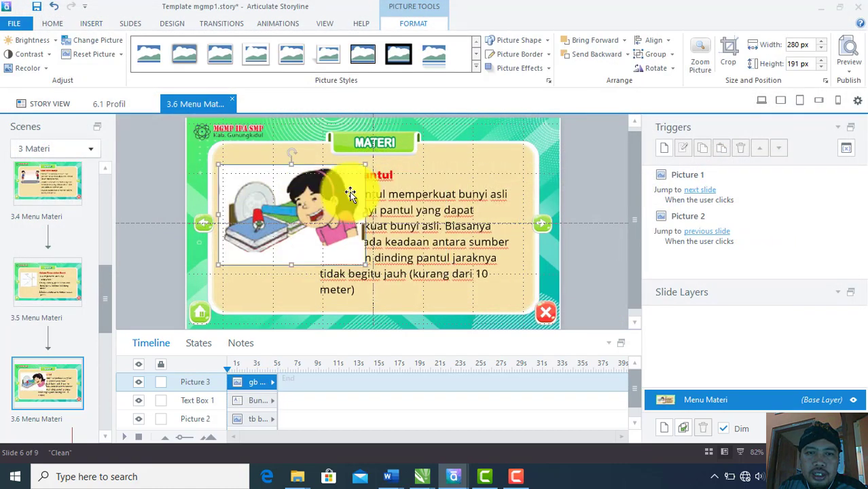
drag(324, 190, 286, 177)
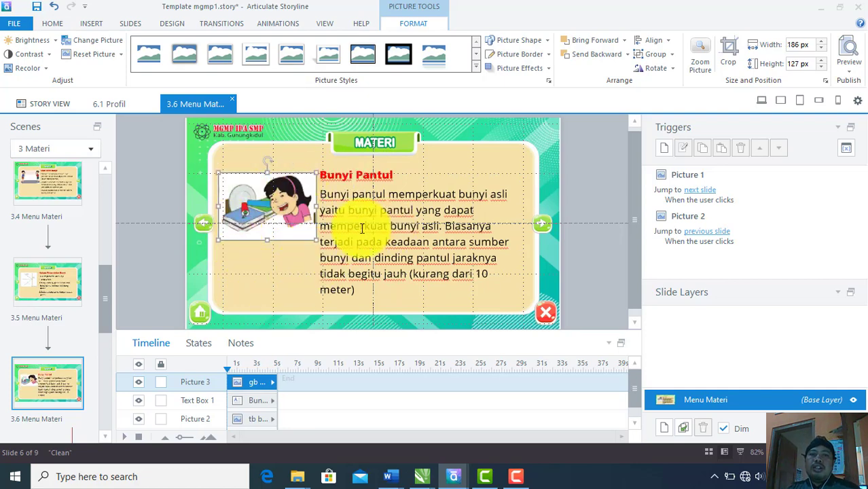
Open slide 3.7, switch to the naskah bunyi document in Word, and copy row 7's Gema heading and paragraph
drag(109, 324, 103, 359)
click(71, 343)
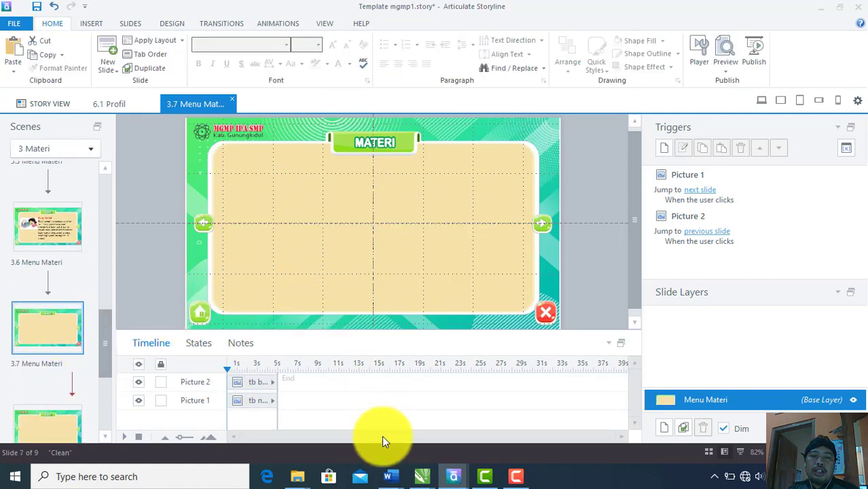
mouse_move(389, 477)
click(464, 433)
scroll(404, 346, down, 3)
drag(537, 230, 294, 194)
click(295, 202)
drag(534, 229, 299, 188)
key(ctrl+c)
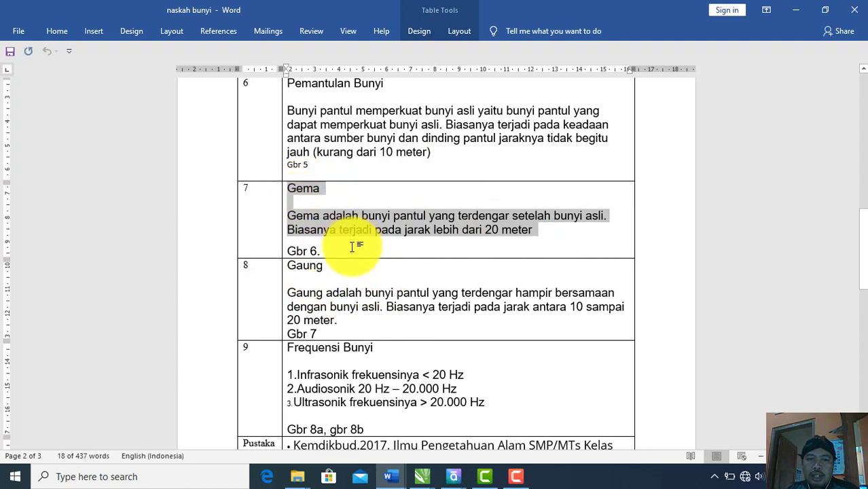
Switch back to the Storyline project and paste the copied Gema text onto slide 3.7
click(393, 482)
click(444, 480)
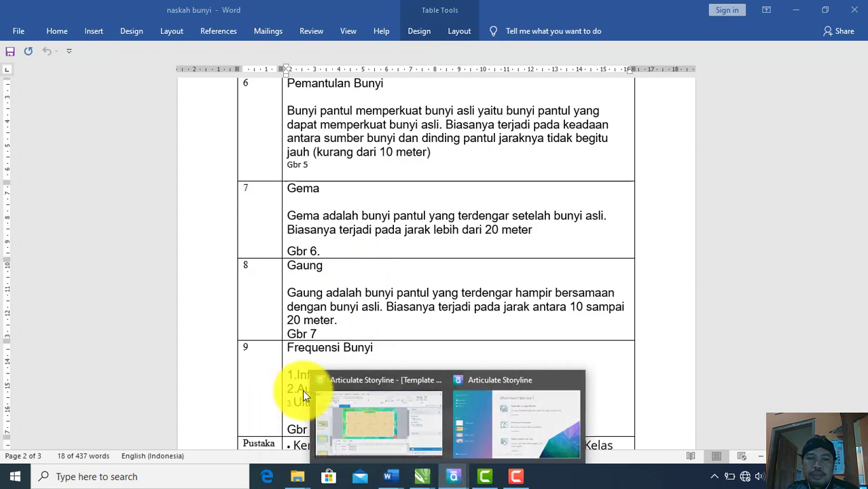
click(367, 408)
right_click(294, 210)
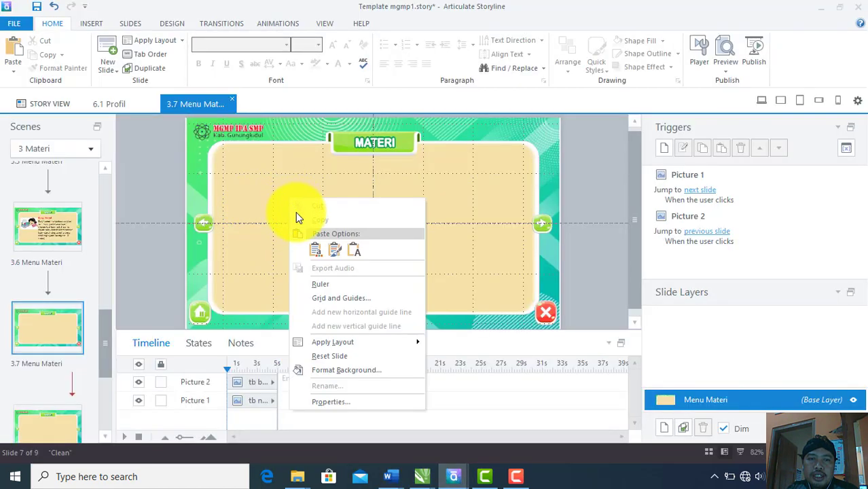
click(316, 252)
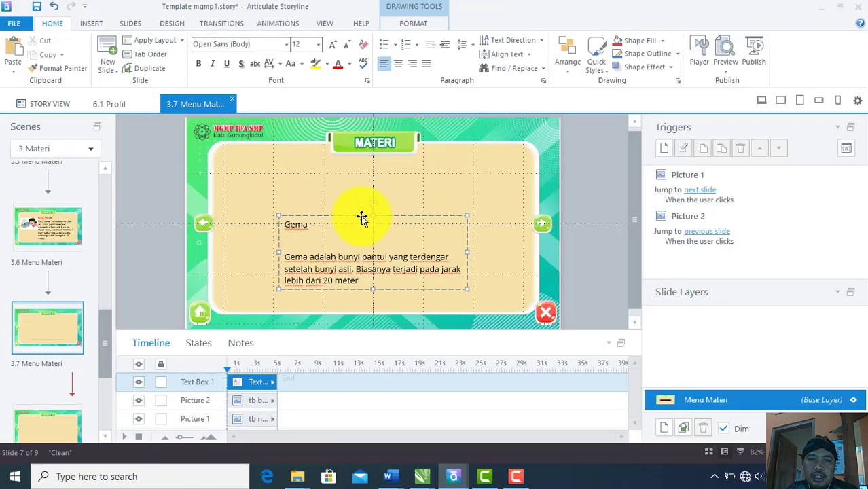
click(333, 242)
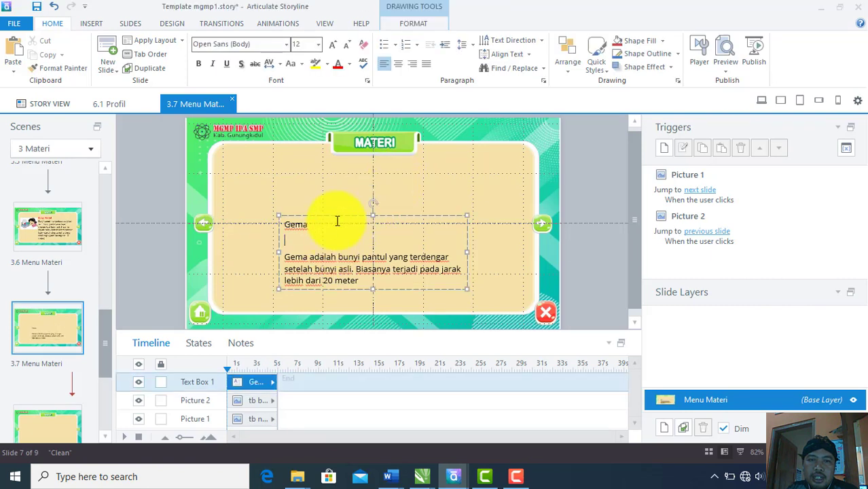
Move the Gema text box toward the slide's upper right and set its font size to 16
drag(339, 216, 375, 169)
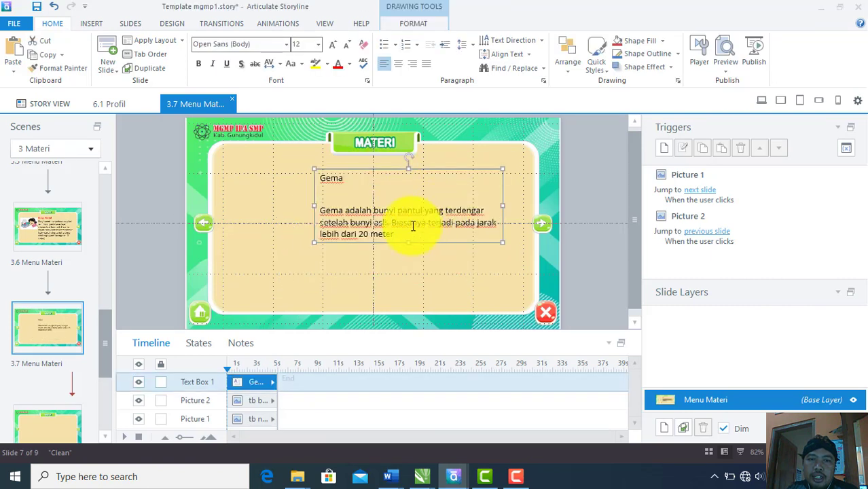
click(318, 43)
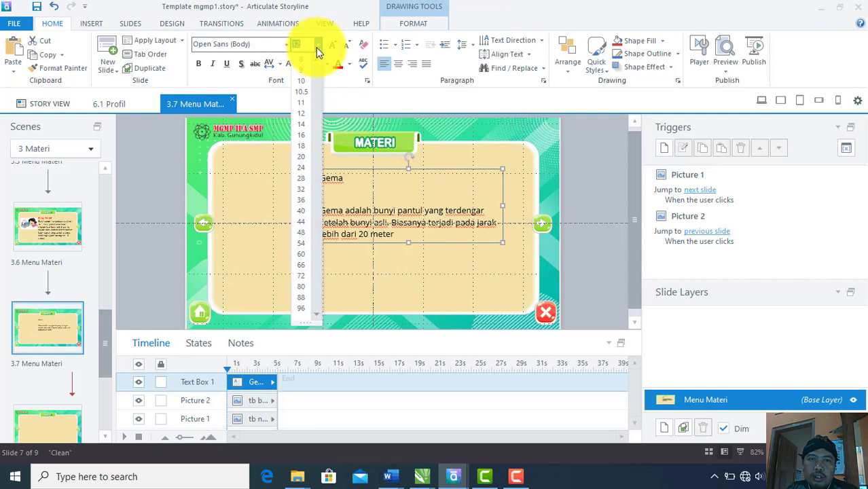
click(309, 138)
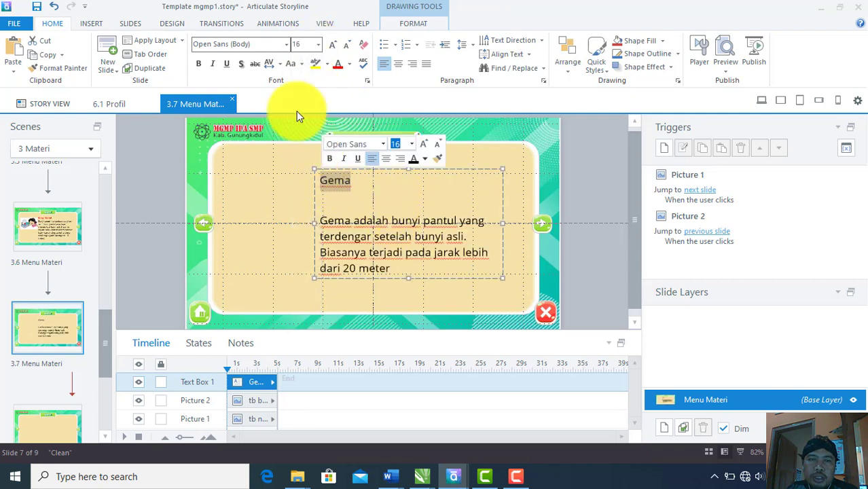
Make the Gema heading bold and red at size 16, and remove the blank line below it
click(318, 44)
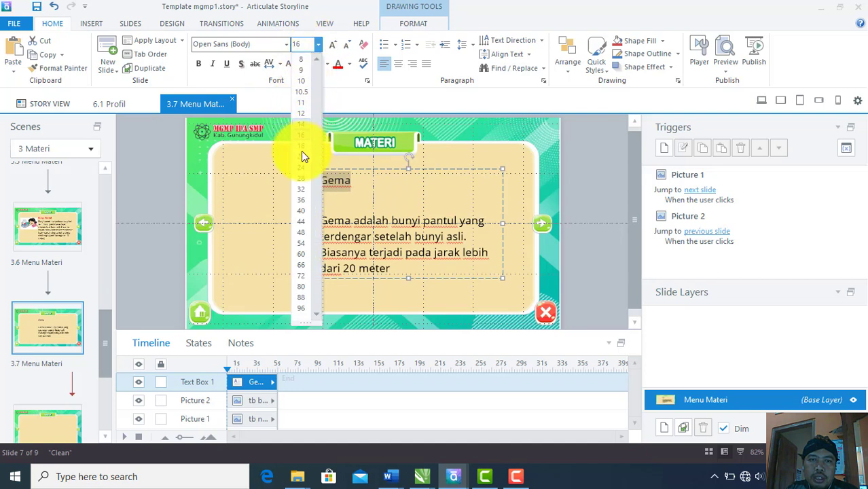
click(301, 137)
click(198, 65)
click(336, 65)
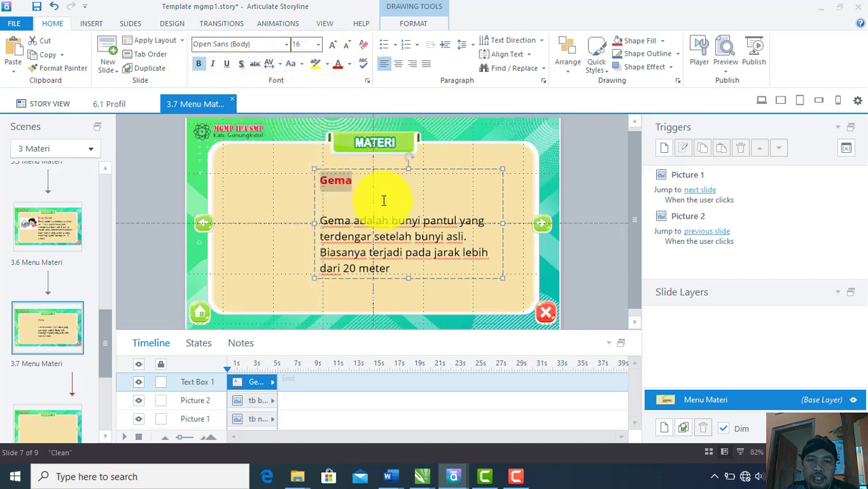
click(383, 201)
key(BackSpace)
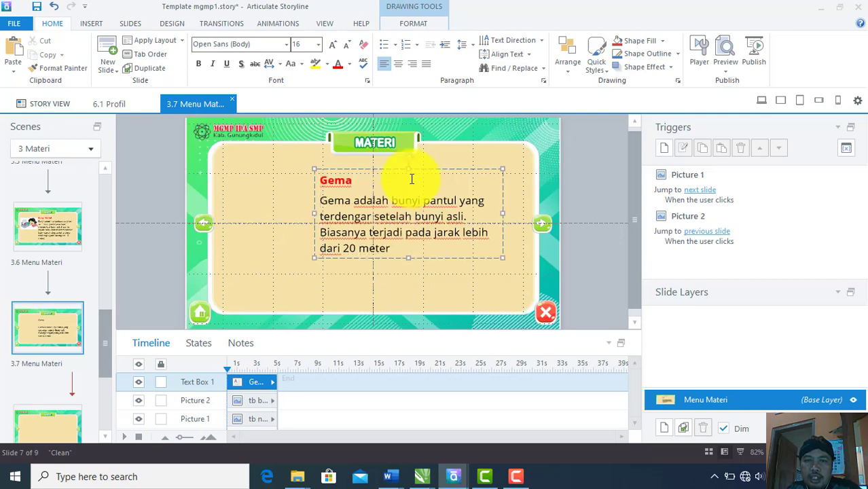
Shift the Gema text box right to make room and insert the gb 6 picture on slide 3.7
drag(420, 170, 445, 170)
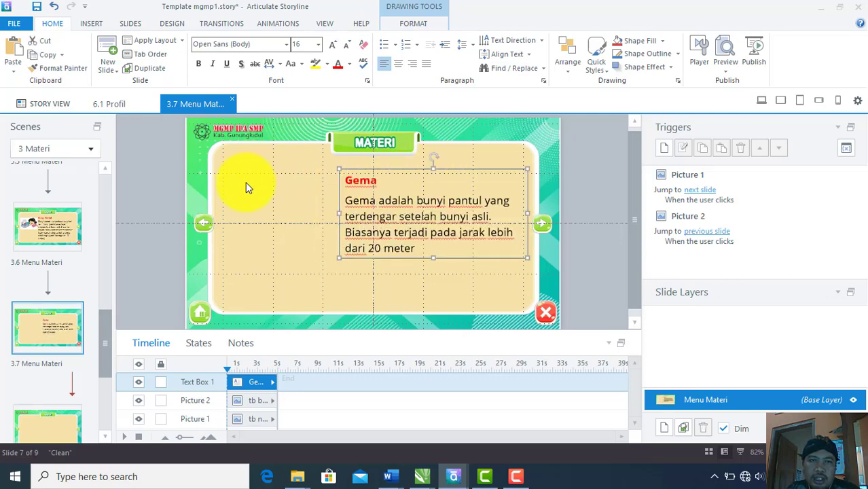
click(99, 25)
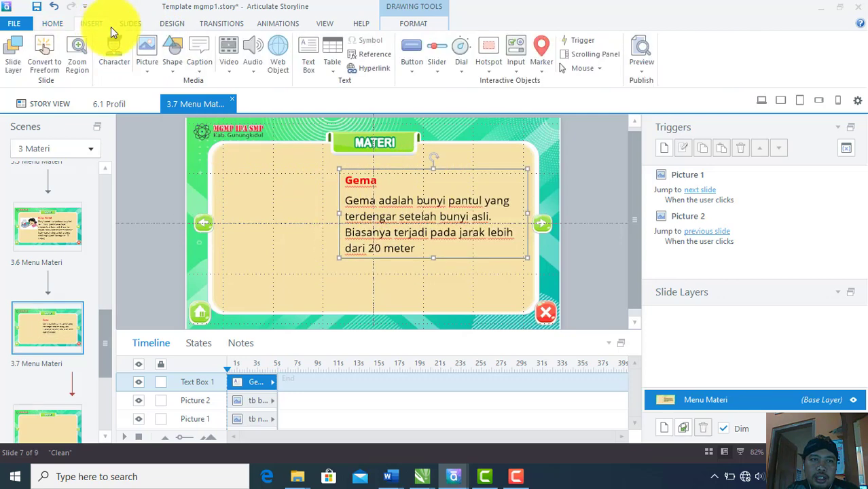
click(148, 52)
scroll(509, 224, down, 1)
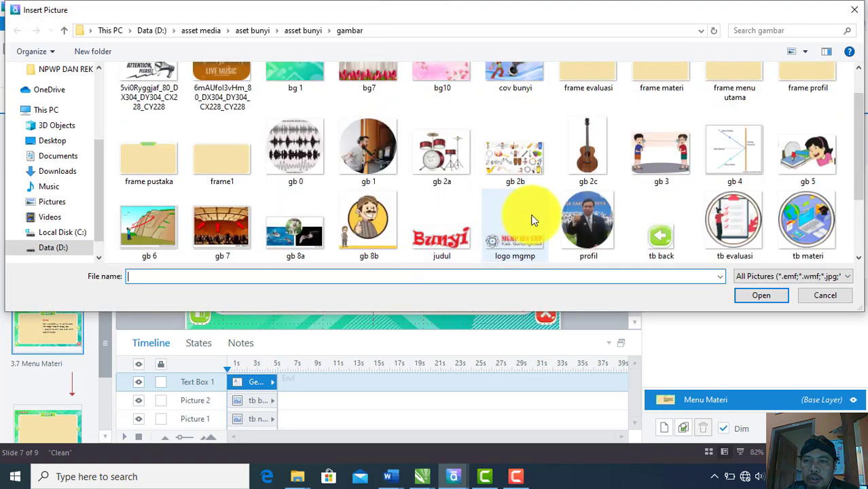
click(130, 235)
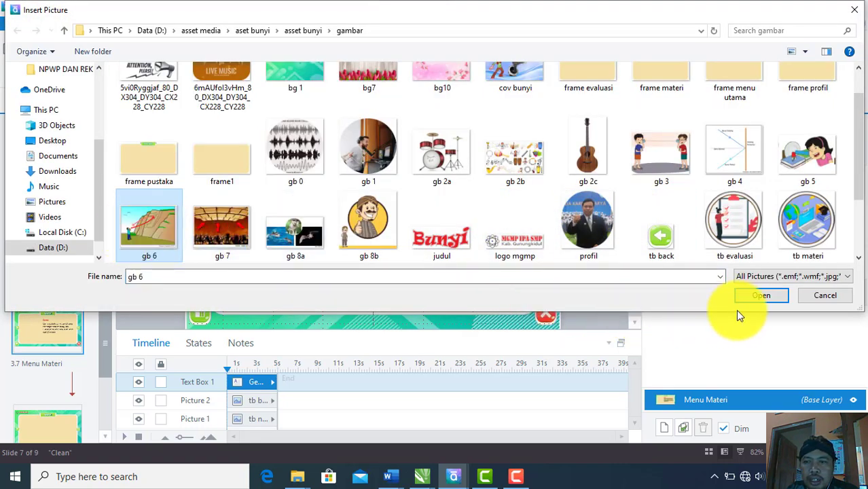
click(759, 296)
Shrink the gb 6 picture to about 239 x 182 px and place it left of the Gema text
drag(434, 265, 369, 265)
drag(429, 145, 335, 212)
drag(295, 243, 292, 193)
Move the Gema text box slightly away from the picture and narrow it to fit inside the frame
click(369, 191)
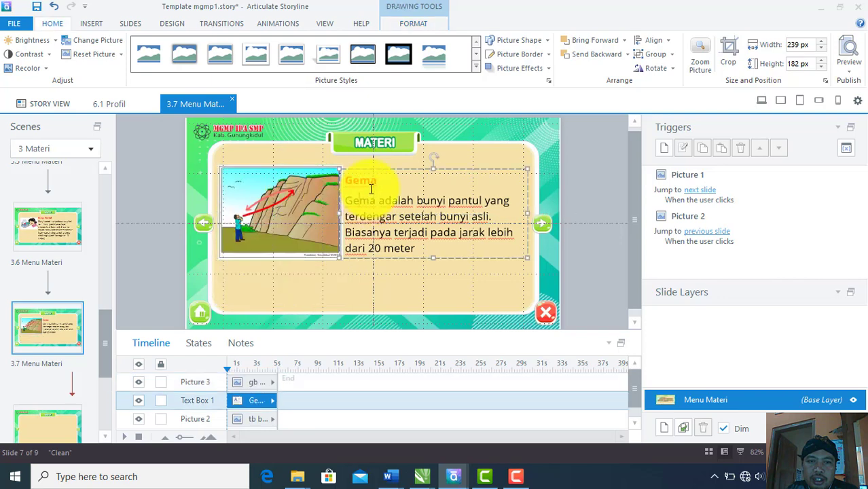
mouse_move(381, 173)
mouse_down()
mouse_move(390, 164)
mouse_move(395, 172)
mouse_up()
drag(536, 210, 528, 210)
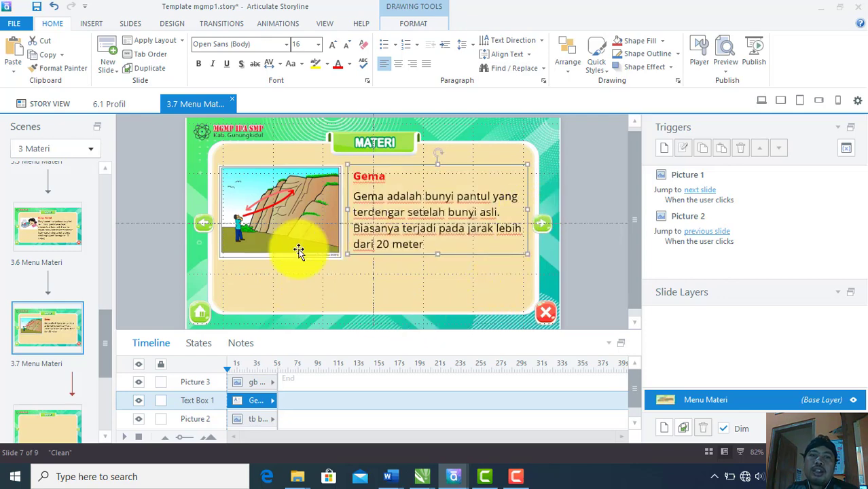
Open slide 3.8, switch to the naskah bunyi document in Word, and copy row 8's Gaung heading and paragraph
click(59, 426)
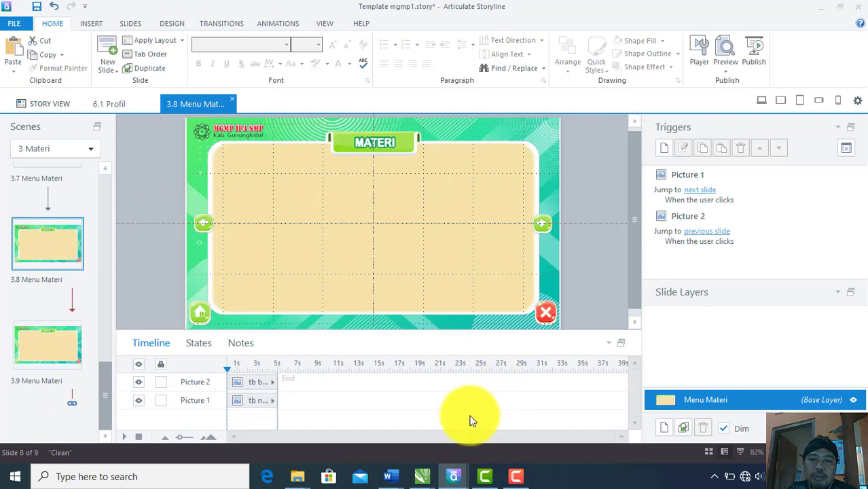
mouse_move(392, 472)
click(455, 436)
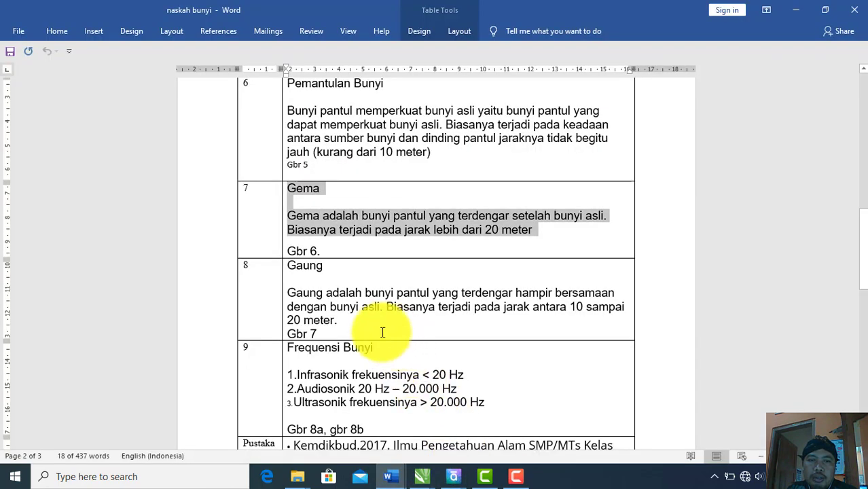
scroll(388, 326, down, 2)
drag(345, 262, 307, 194)
key(ctrl+c)
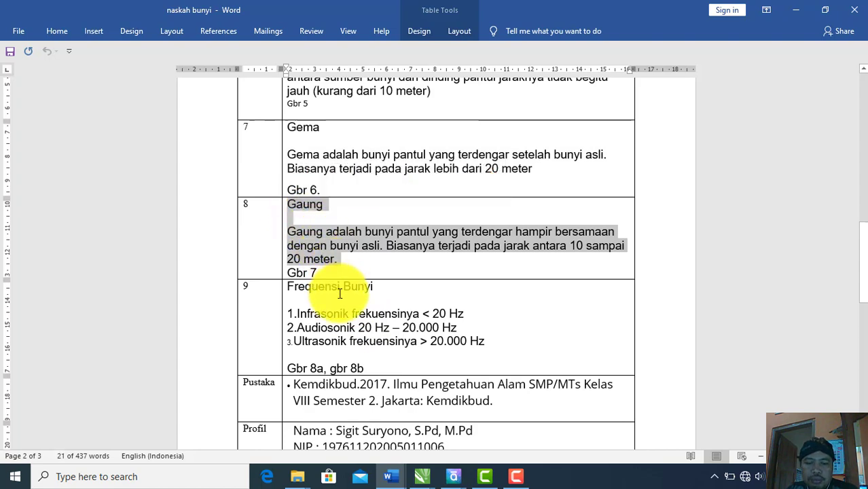
Switch back to the Storyline project and paste the copied Gaung text onto slide 3.8
click(454, 476)
click(414, 419)
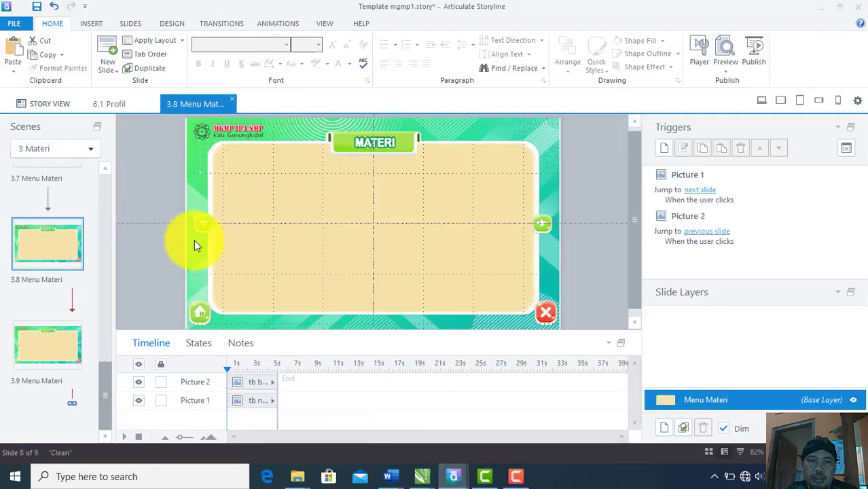
right_click(314, 201)
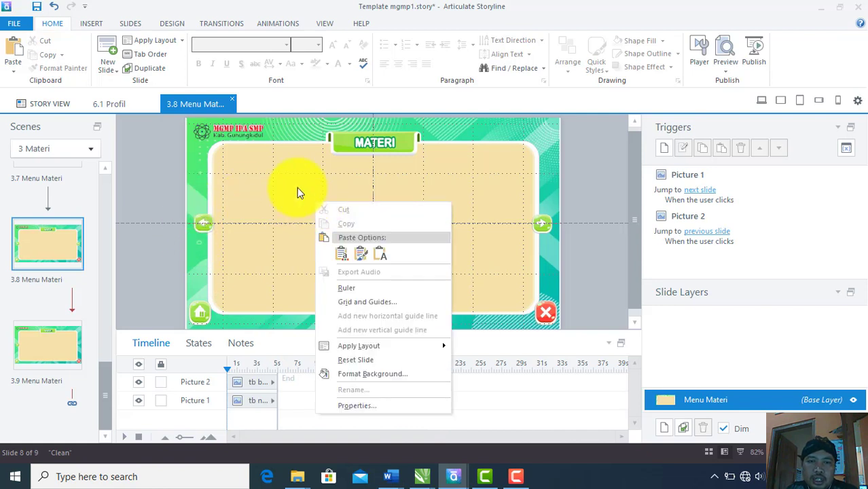
click(297, 189)
key(ctrl+v)
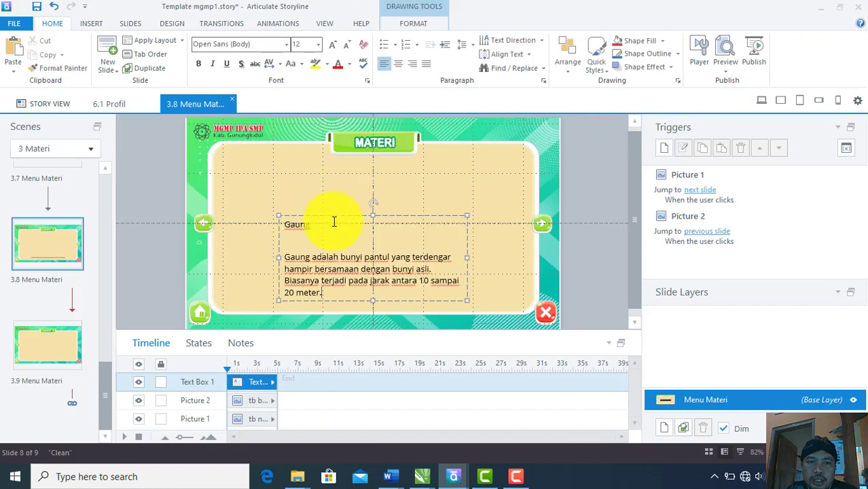
Move the Gaung text box toward the slide's upper right and set its font size to 16
drag(338, 216, 374, 173)
click(318, 45)
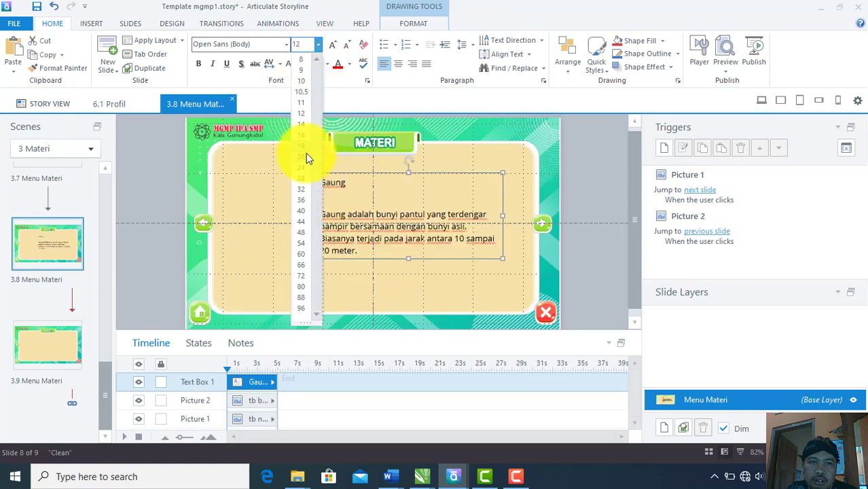
click(306, 132)
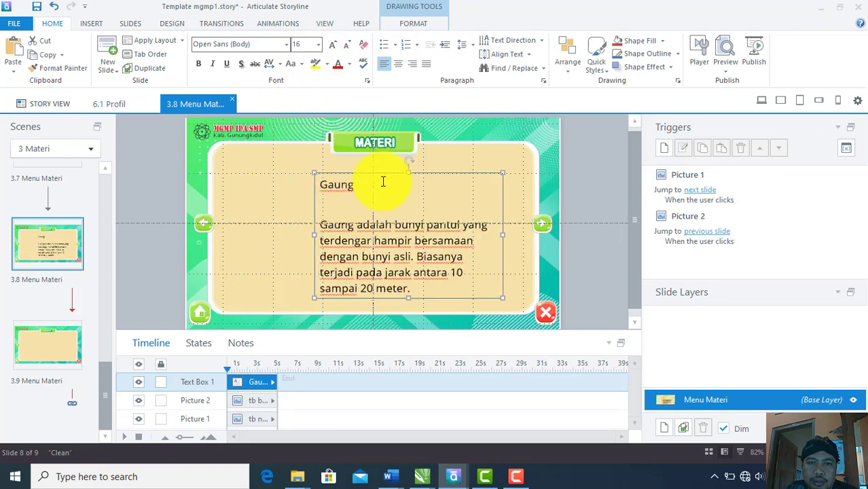
Remove the blank line below the Gaung heading and format the heading in bold red Articulate Extrabold
click(352, 202)
key(BackSpace)
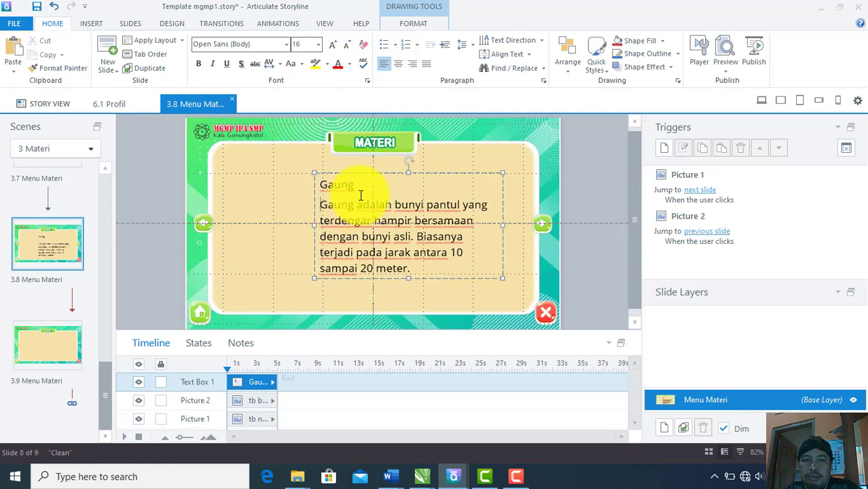
drag(317, 184, 347, 180)
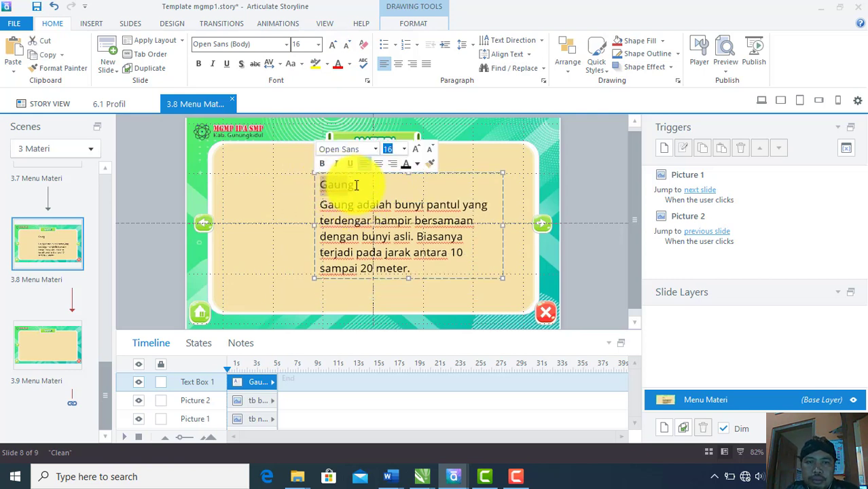
click(198, 63)
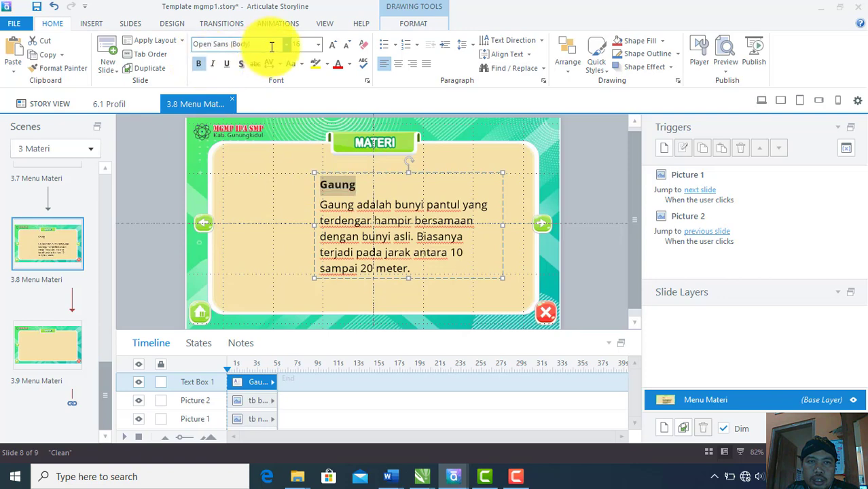
click(286, 45)
click(278, 116)
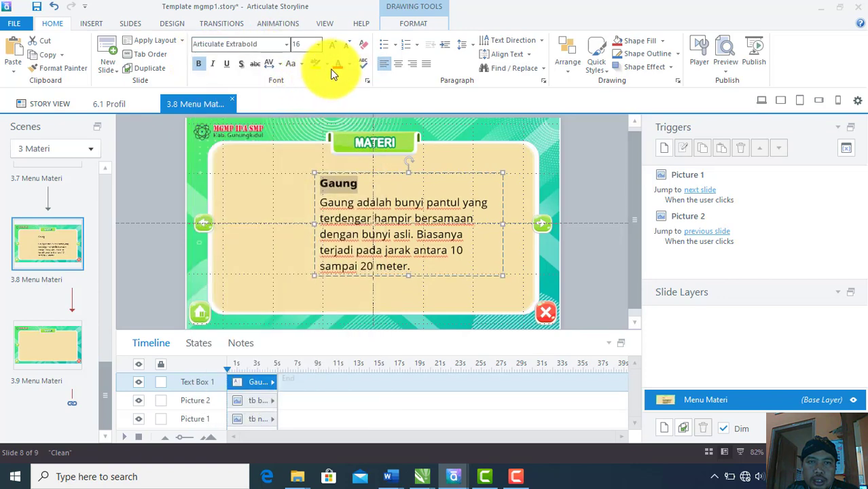
click(338, 64)
click(360, 235)
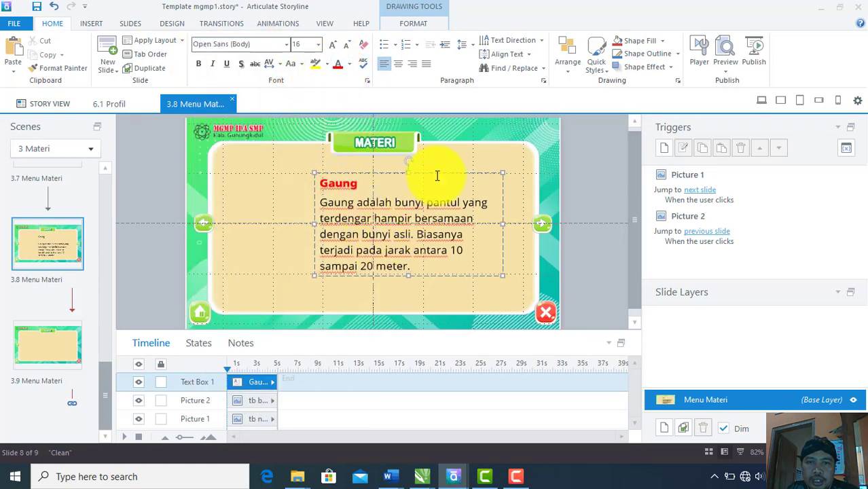
Shift the Gaung text box right and insert the gb 7 picture on slide 3.8
drag(440, 172, 457, 172)
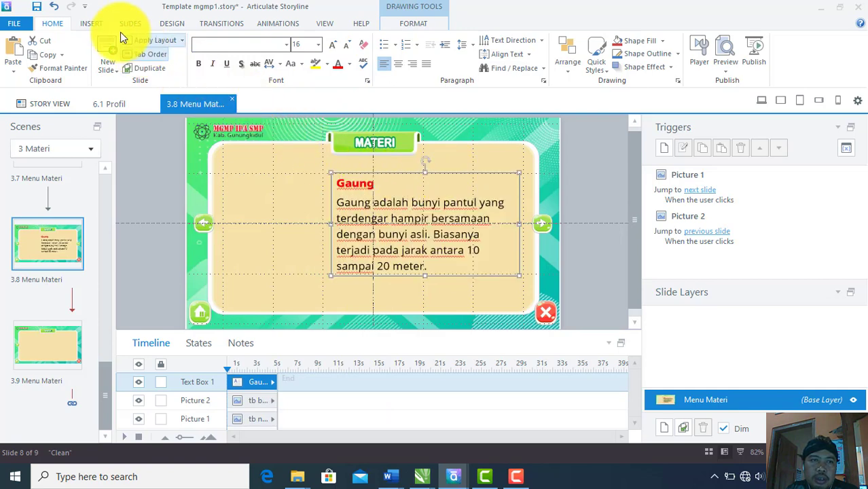
click(93, 24)
click(153, 61)
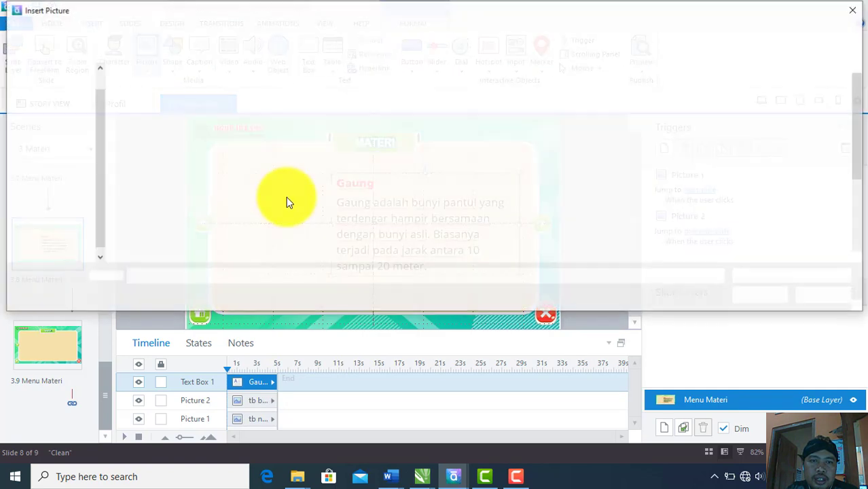
scroll(408, 197, down, 3)
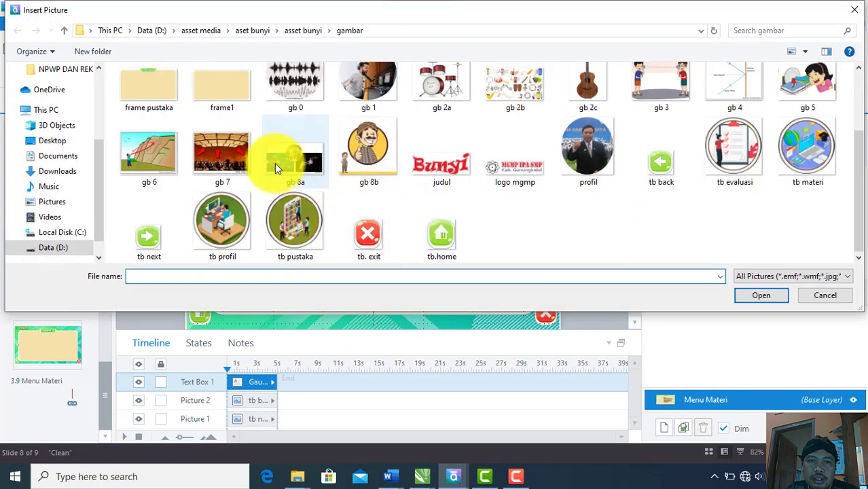
click(240, 157)
click(747, 298)
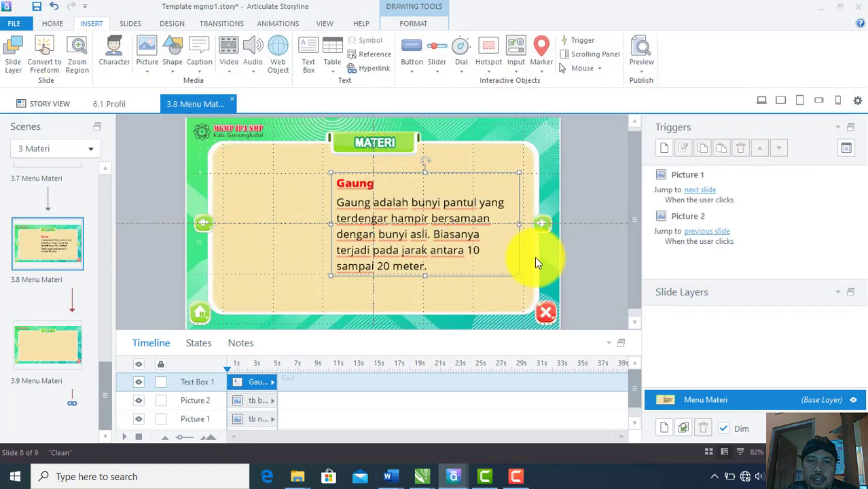
Shrink the gb 7 picture and place it left of the Gaung text, moving the text box slightly up and right
drag(467, 153, 404, 198)
drag(365, 223, 292, 188)
drag(336, 169, 329, 174)
click(367, 203)
drag(389, 176, 397, 168)
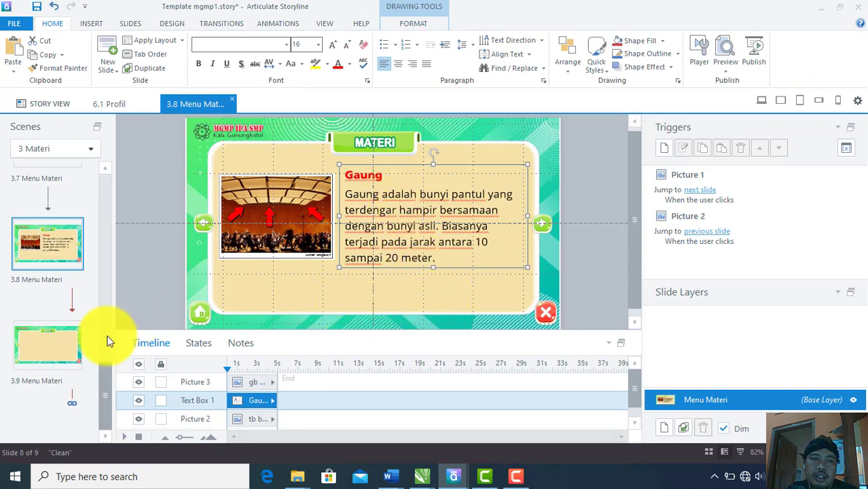
Open slide 3.9, switch to the naskah bunyi document in Word, and copy row 9's Frequensi Bunyi heading and numbered list
click(58, 345)
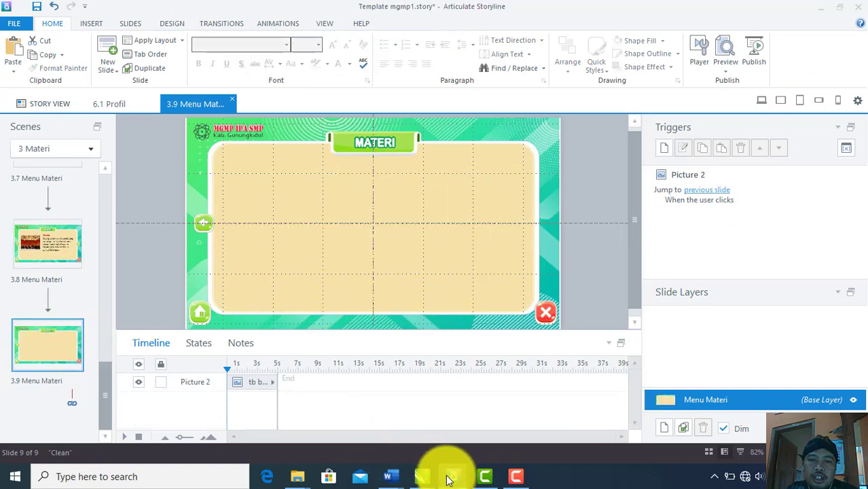
mouse_move(388, 476)
click(464, 445)
scroll(420, 347, down, 1)
drag(490, 311, 279, 258)
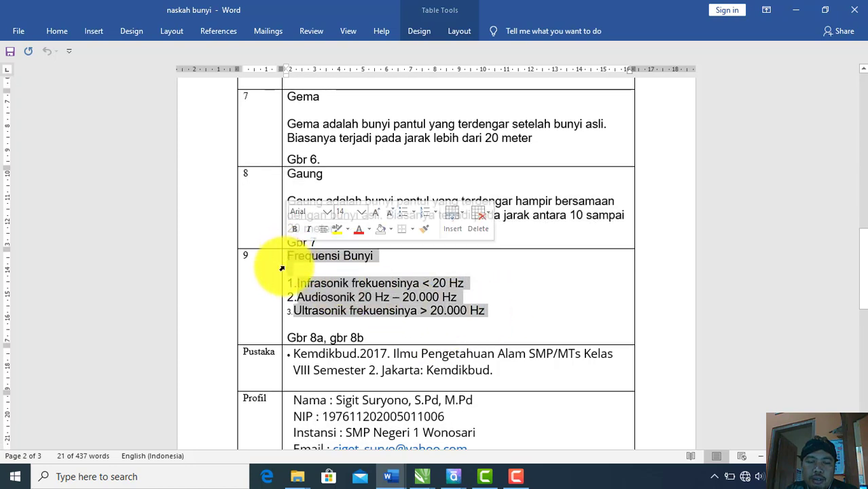
Switch back to the Storyline project and paste the copied Frequensi Bunyi text onto slide 3.9
click(453, 477)
click(400, 384)
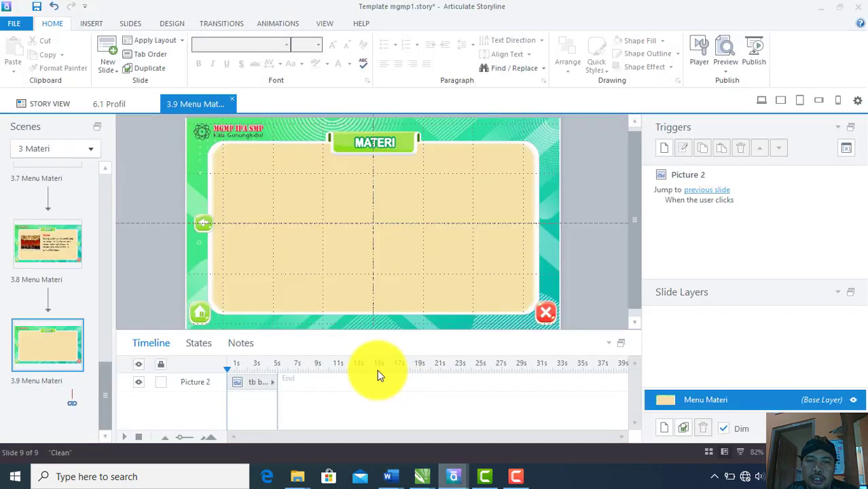
right_click(338, 207)
click(366, 256)
Move the Frequensi Bunyi text box toward the slide's upper right and set its font size to 16
drag(400, 217, 440, 181)
click(317, 45)
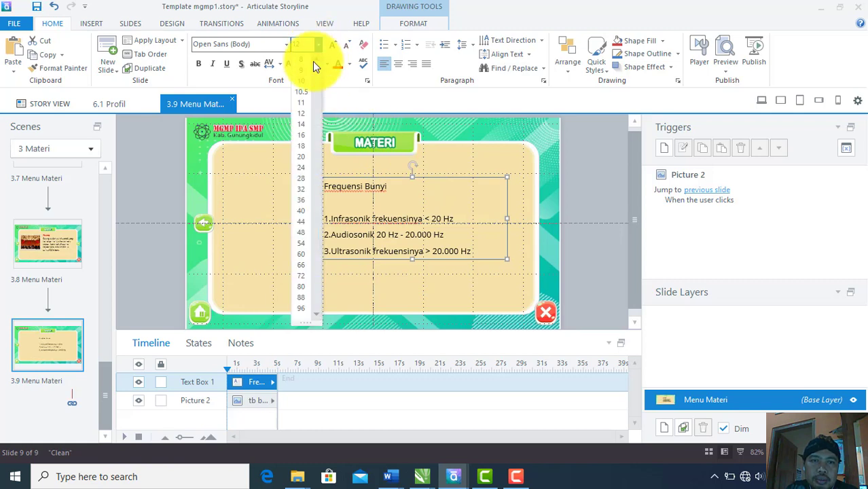
click(303, 137)
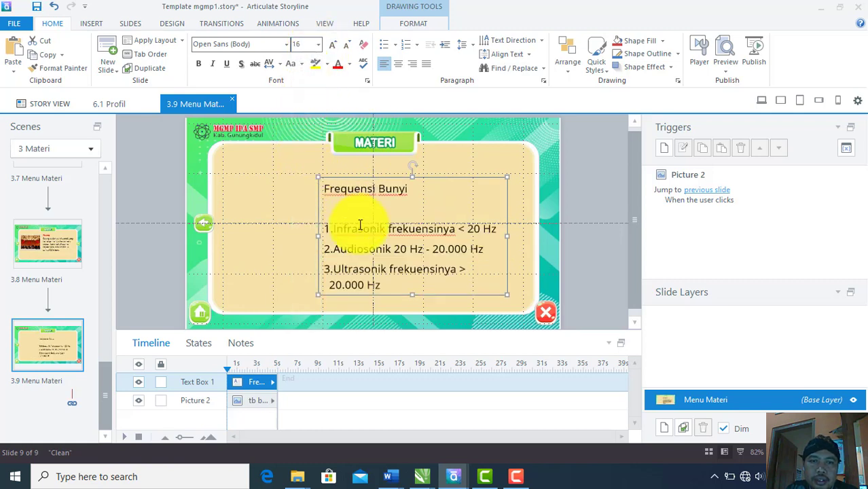
Set the Frequensi Bunyi heading in Articulate Extrabold, delete the blank line below it, and move the text box up beneath the MATERI title
triple_click(342, 195)
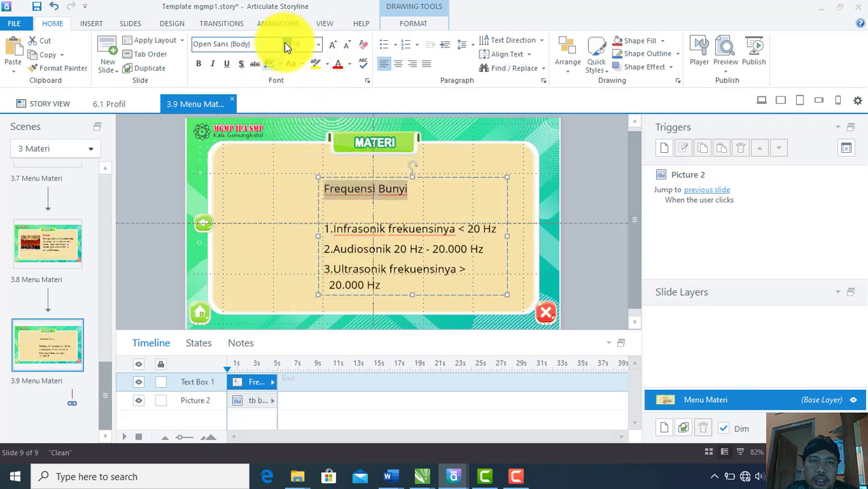
click(284, 44)
click(267, 118)
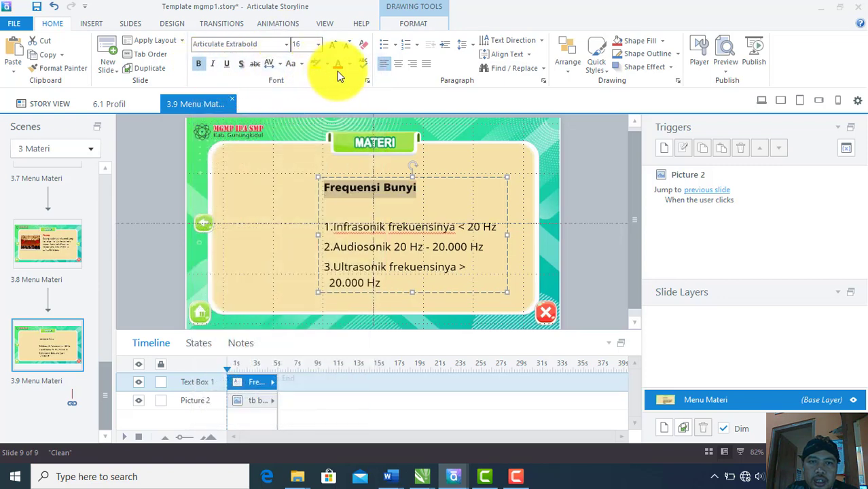
click(410, 213)
key(Delete)
drag(437, 178, 441, 160)
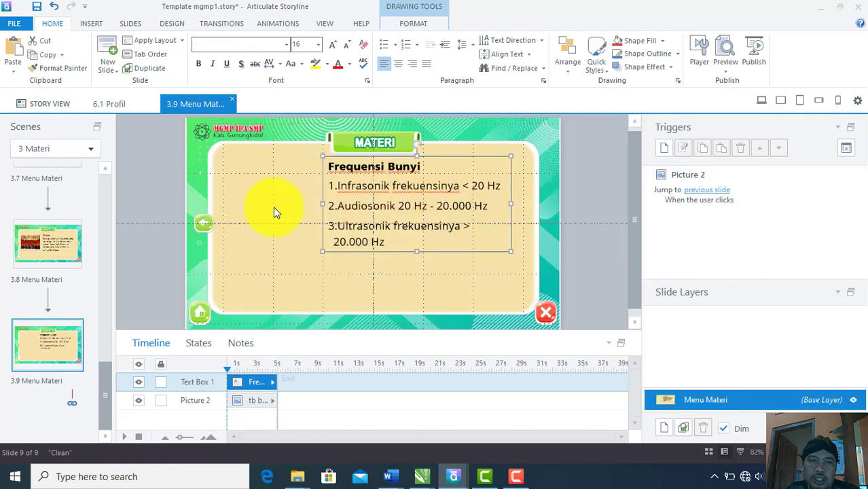
Insert the gb 8a picture from the gambar folder onto slide 3.9
click(99, 23)
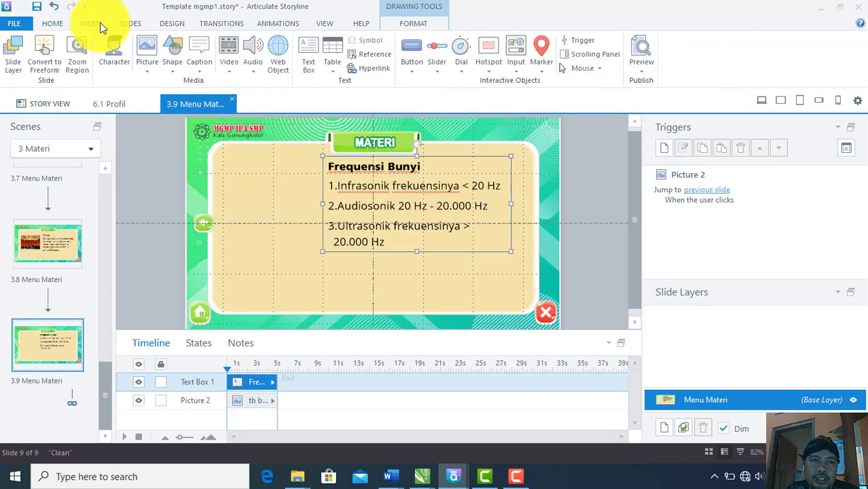
click(144, 54)
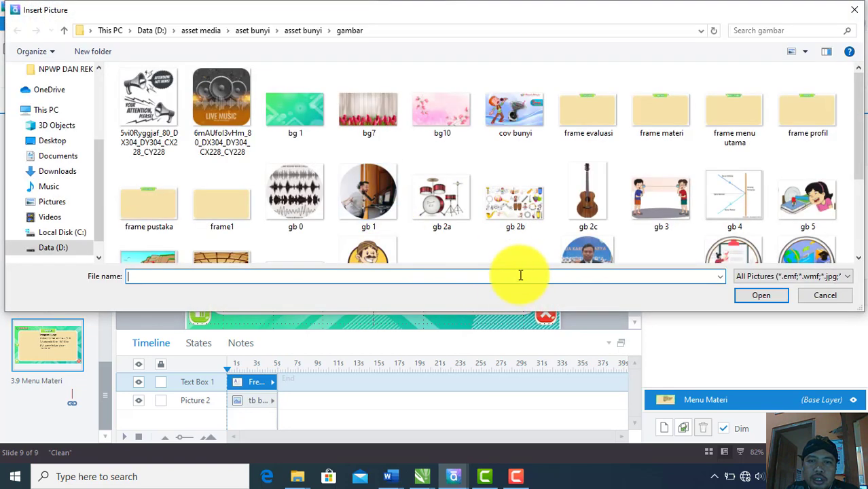
scroll(522, 262, down, 3)
click(294, 156)
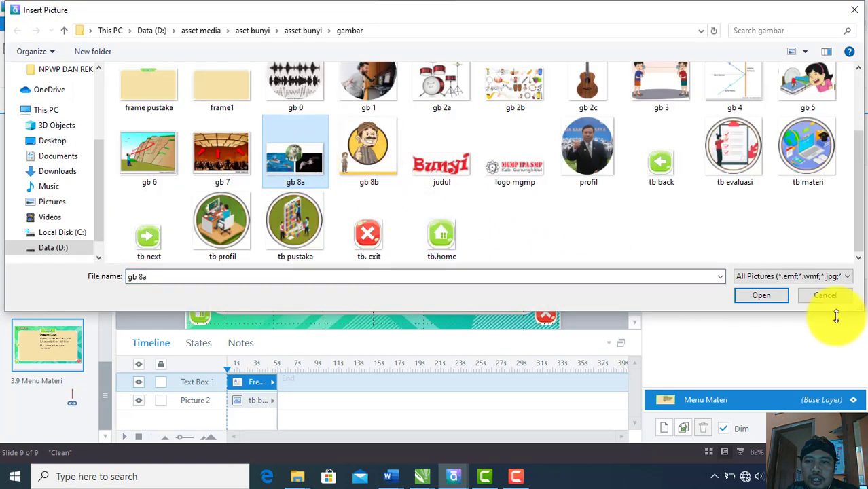
click(762, 294)
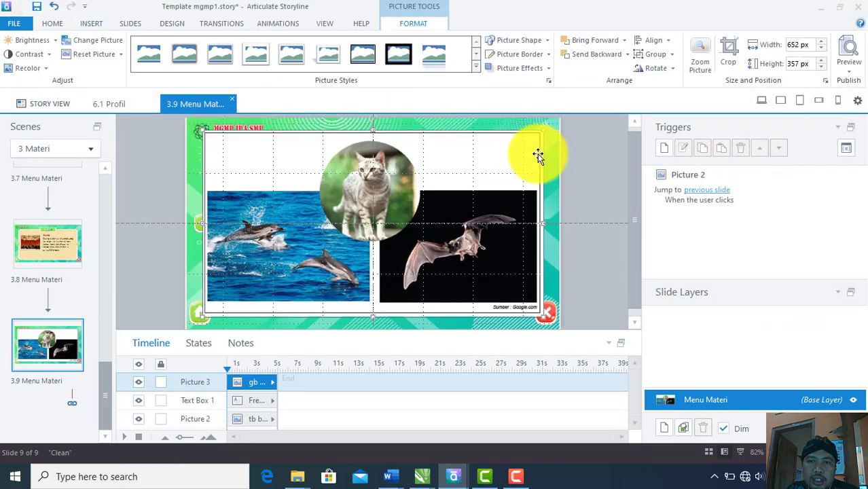
Shrink the gb 8a picture to about 298 by 163 px and extend the Frequensi Bunyi text box leftward
drag(545, 132, 388, 241)
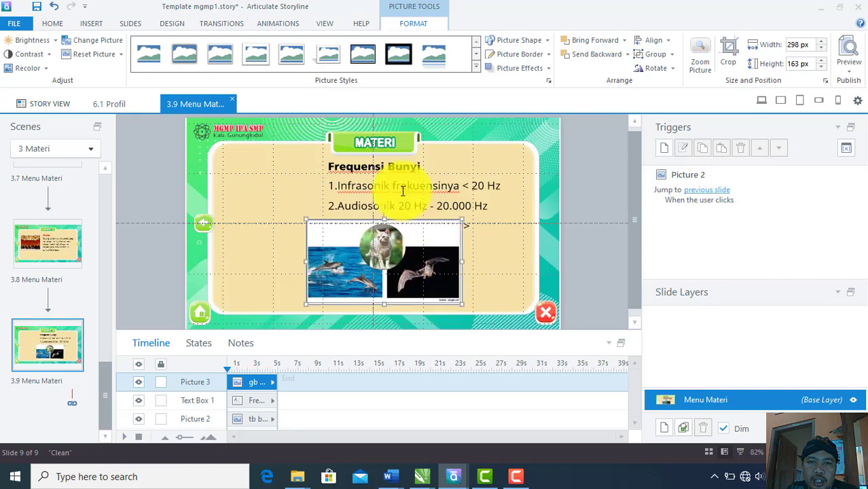
click(358, 192)
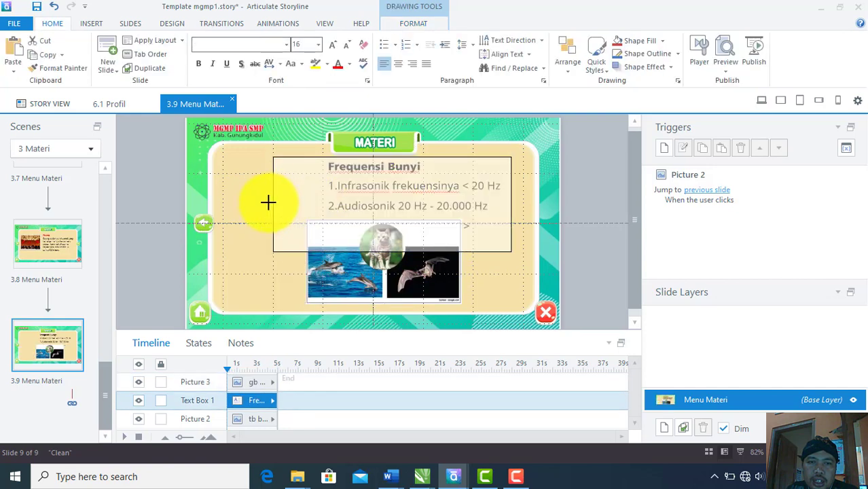
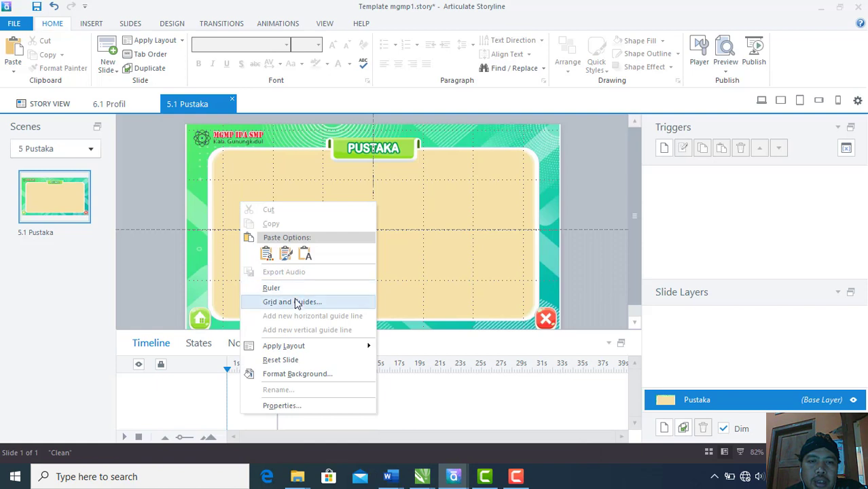
Paste the copied Kemdikbud reference onto the Pustaka slide and fit its text box across the upper part of the beige frame
click(267, 254)
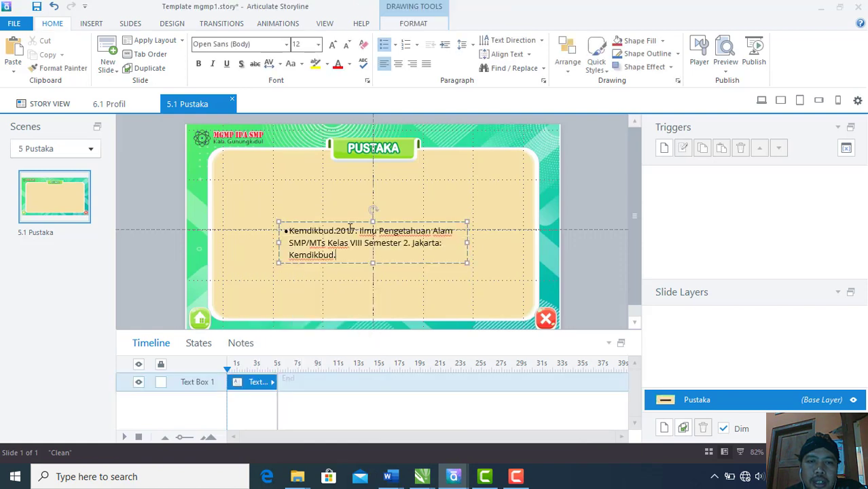
drag(351, 224, 295, 177)
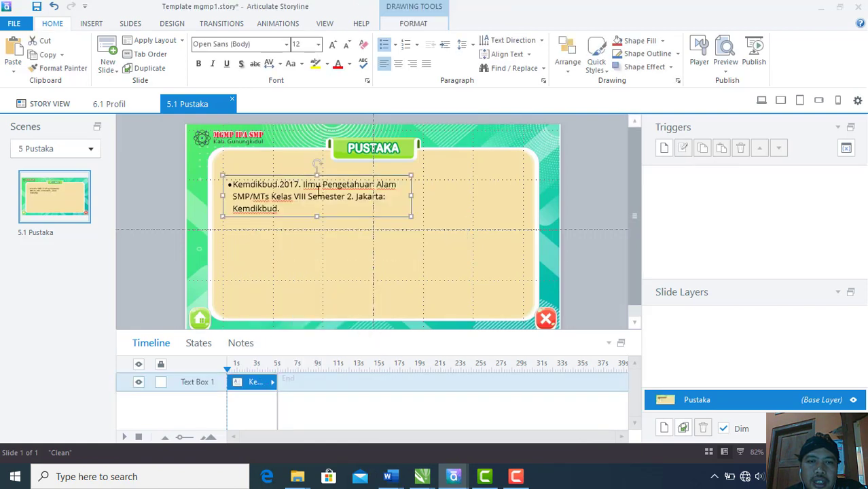
click(318, 44)
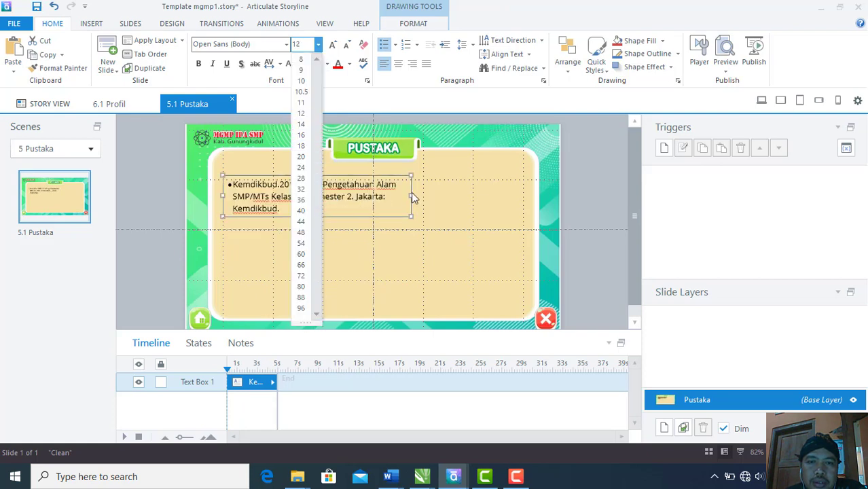
click(411, 201)
drag(411, 197, 519, 200)
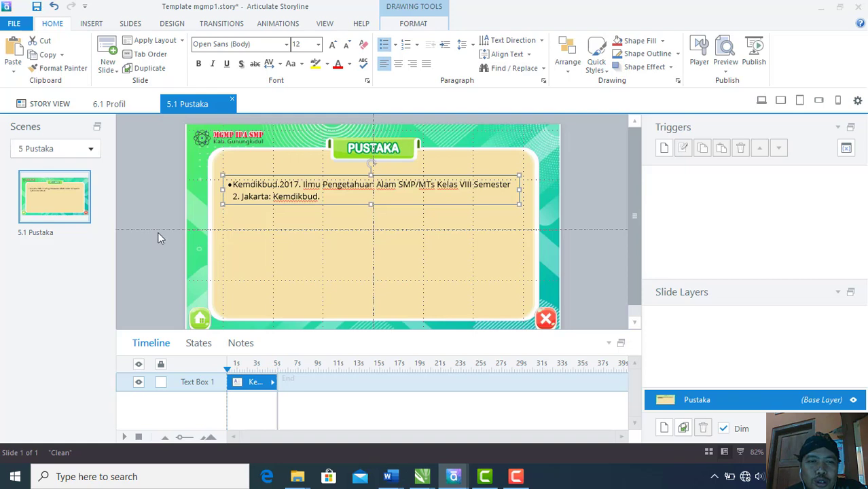
Open the 6 Profil scene and shift the portrait picture slightly to the right, away from the profile text
click(91, 148)
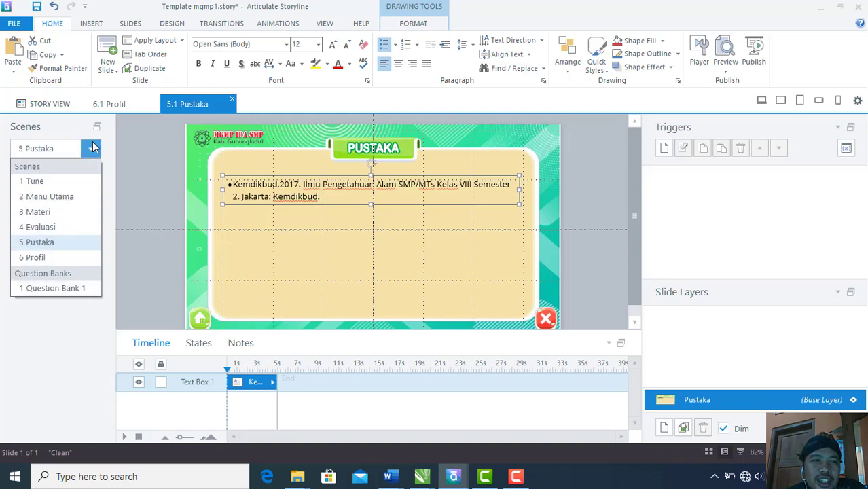
click(55, 258)
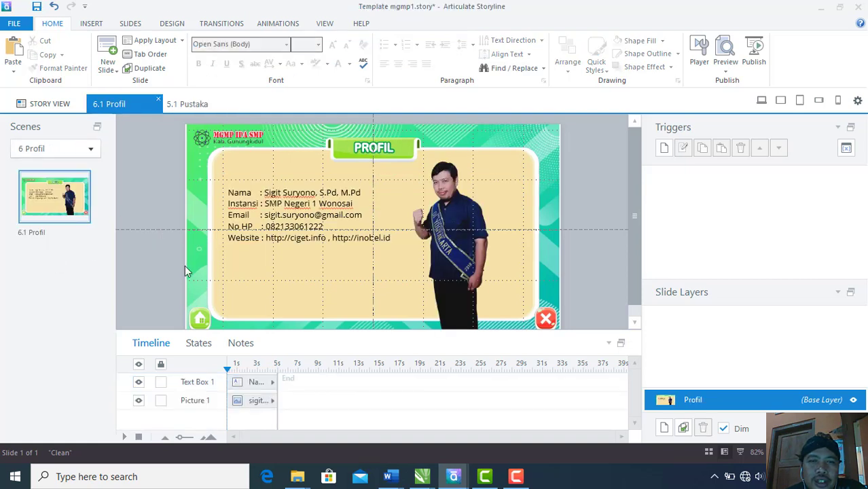
click(261, 203)
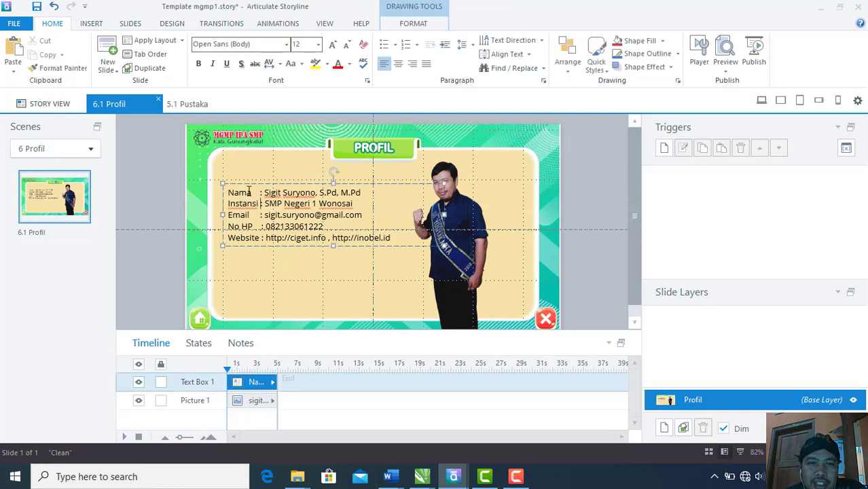
click(460, 221)
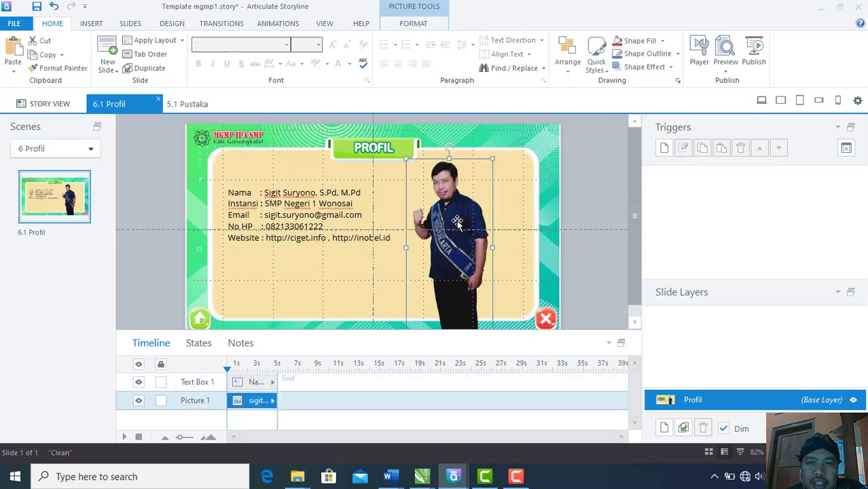
drag(465, 215, 482, 215)
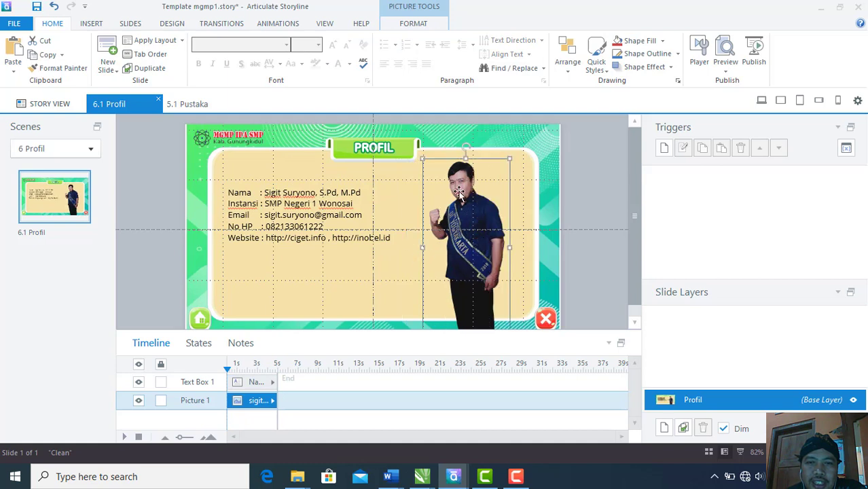
Undo the spacing change in the Nama line and narrow the profile text box so it ends before the portrait
click(283, 205)
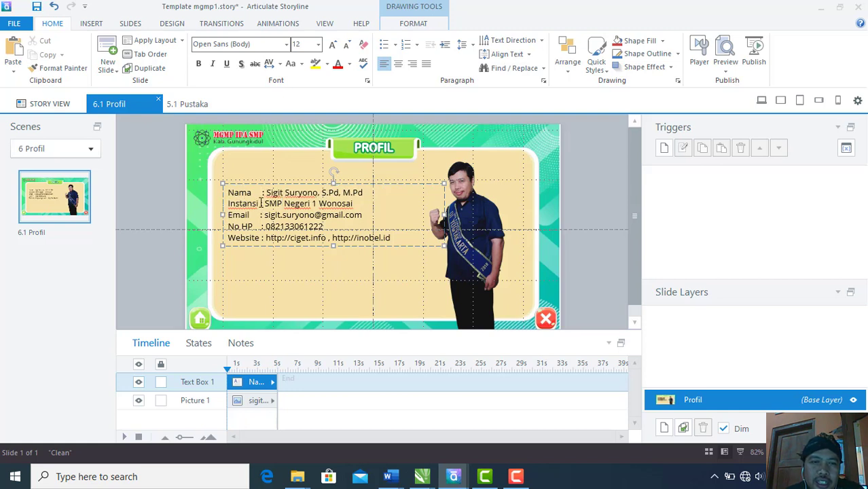
drag(261, 203, 262, 197)
key(ctrl+z)
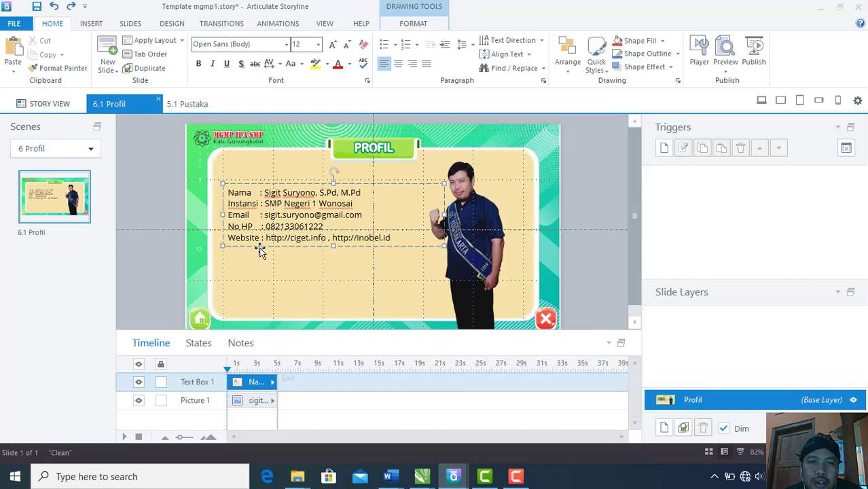
drag(444, 215, 419, 215)
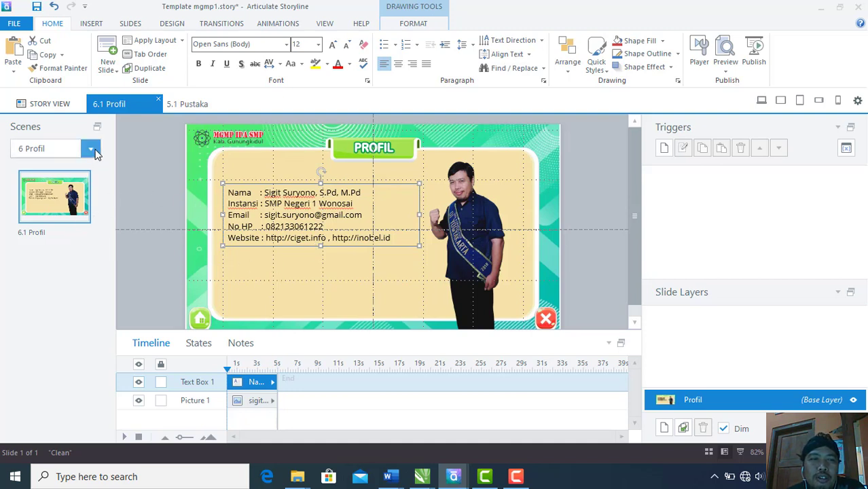
Open the 4 Evaluasi scene at slide 4.1
click(91, 150)
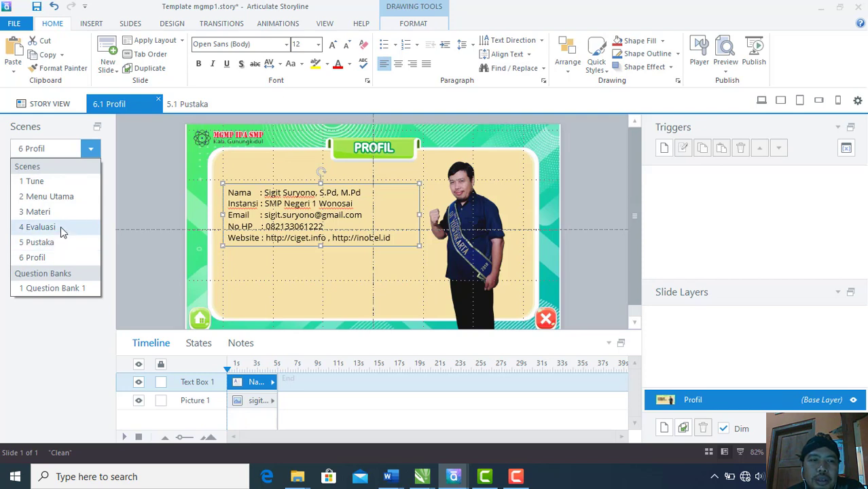
click(61, 226)
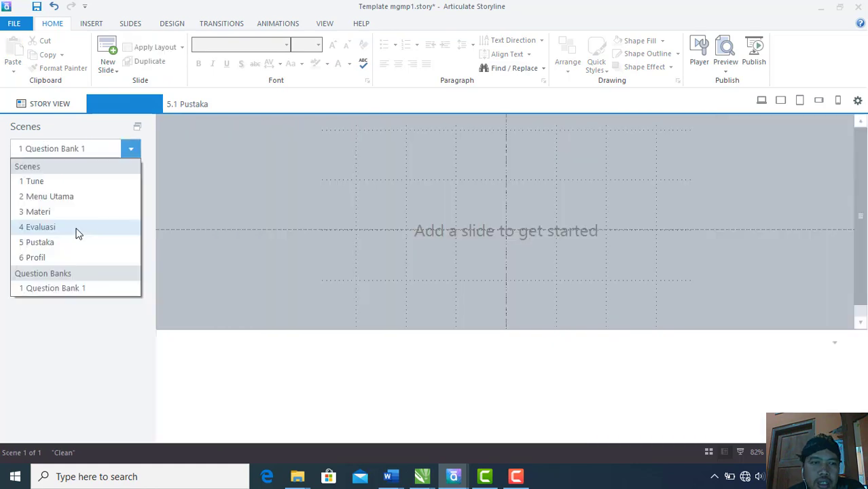
click(77, 231)
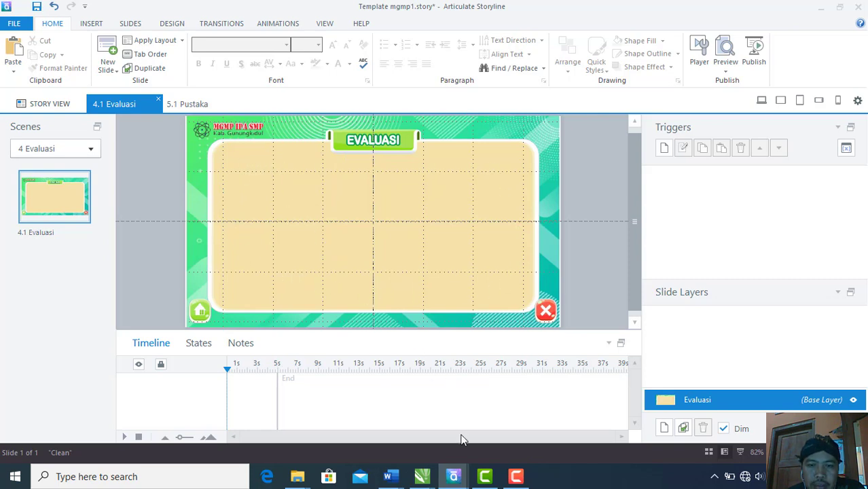
Switch to the naskah bunyi document in Word and copy the Petunjuk penilaian text from the Evaluasi row
click(467, 479)
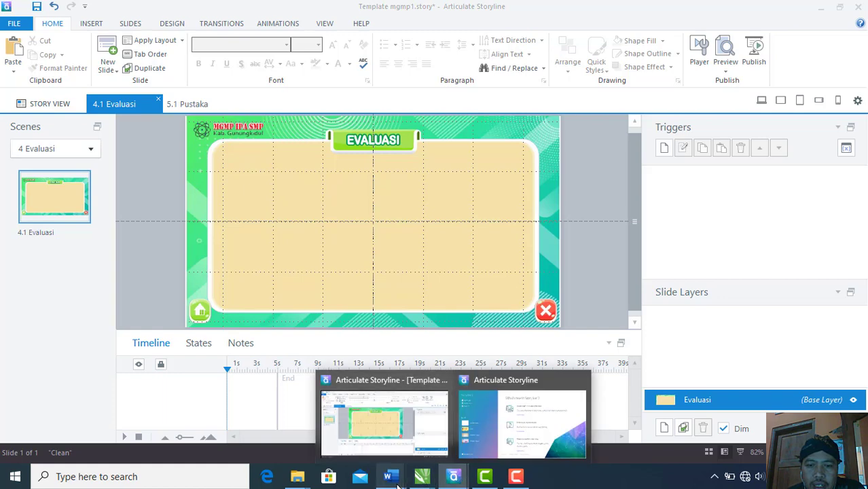
click(396, 478)
click(473, 423)
scroll(469, 292, down, 3)
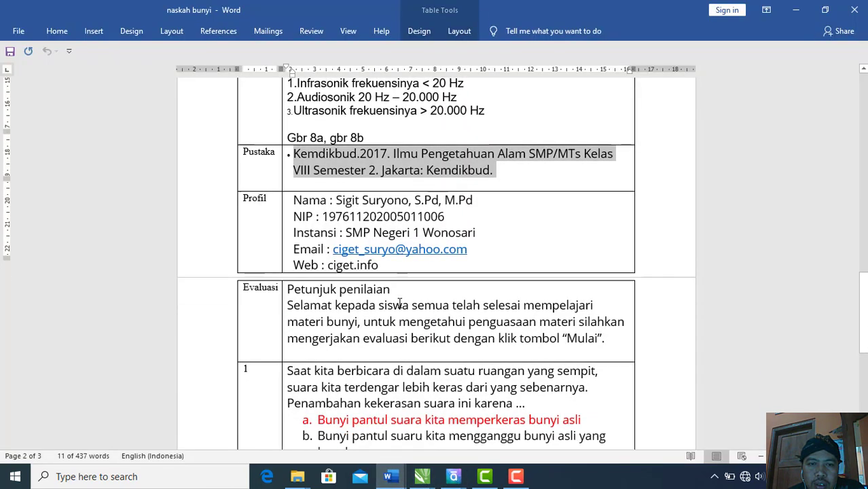
scroll(468, 293, down, 2)
drag(609, 233, 286, 184)
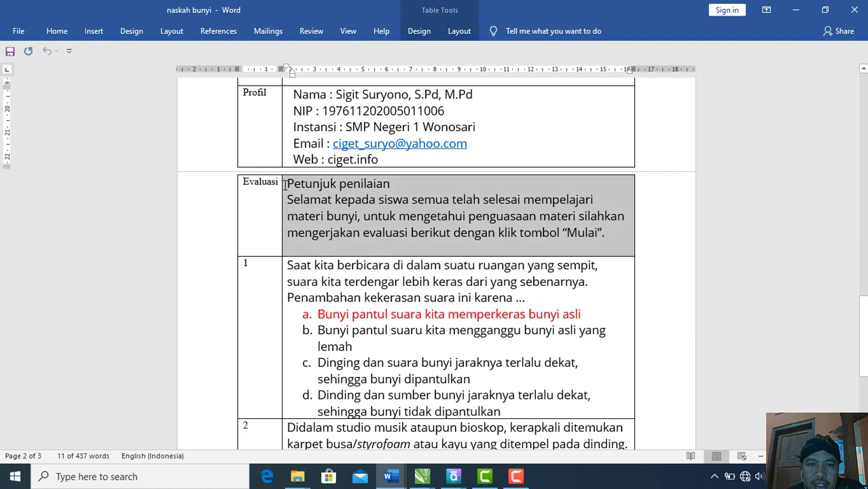
right_click(344, 198)
click(403, 364)
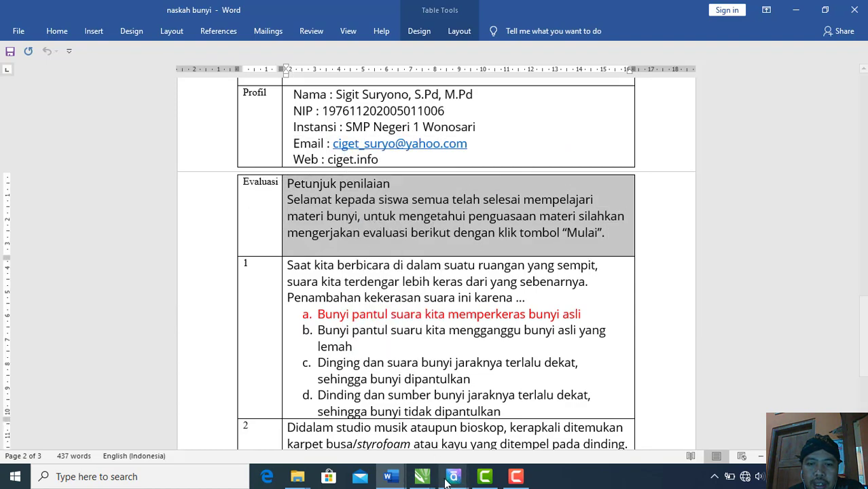
Switch back to the Storyline project, paste the Petunjuk penilaian text onto slide 4.1 Evaluasi, and select the pasted table
mouse_move(454, 477)
click(392, 420)
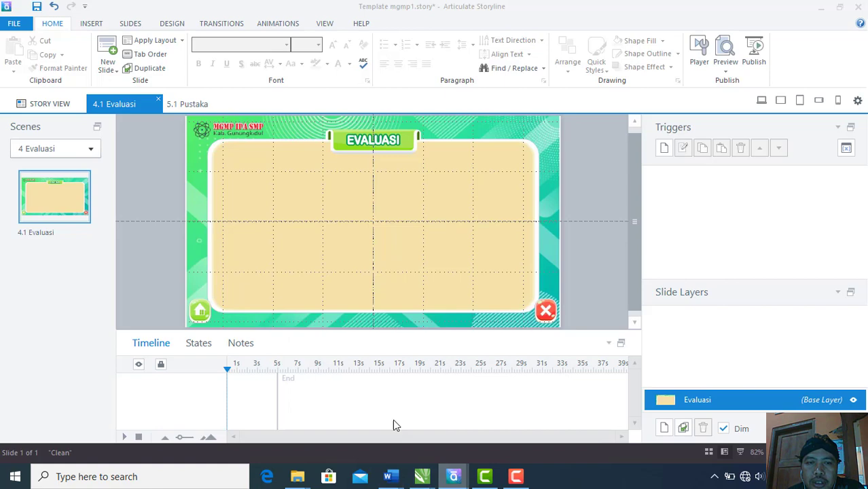
right_click(271, 185)
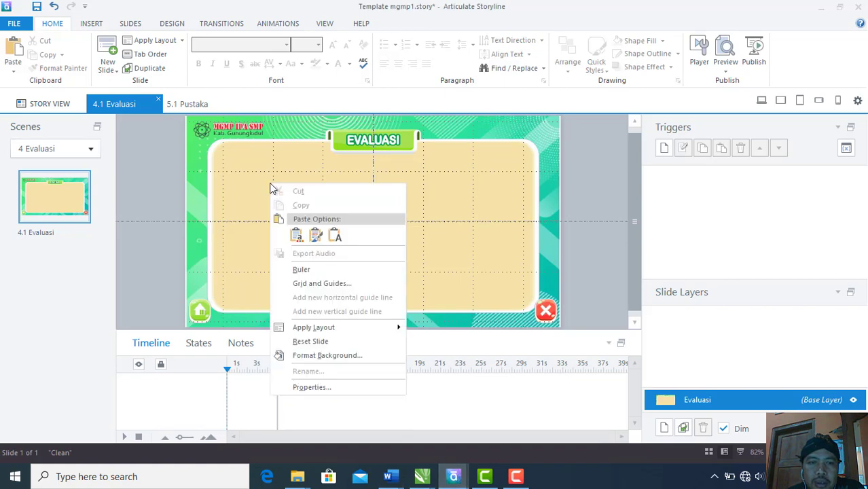
click(295, 235)
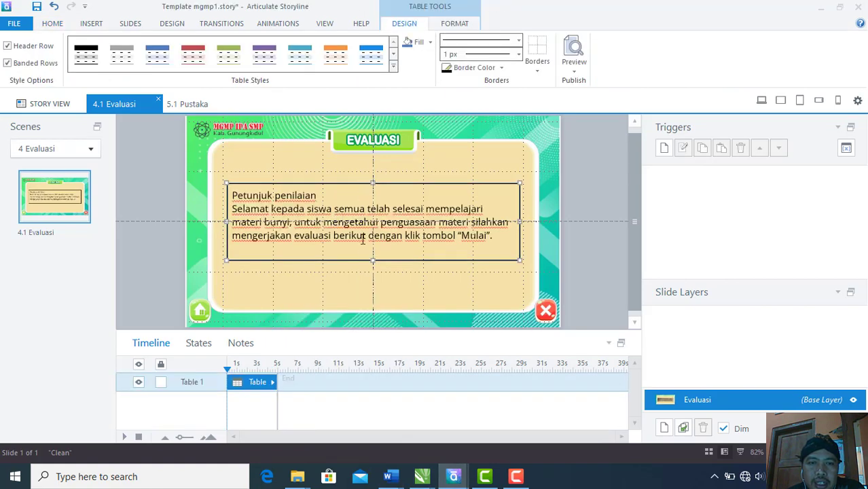
click(359, 280)
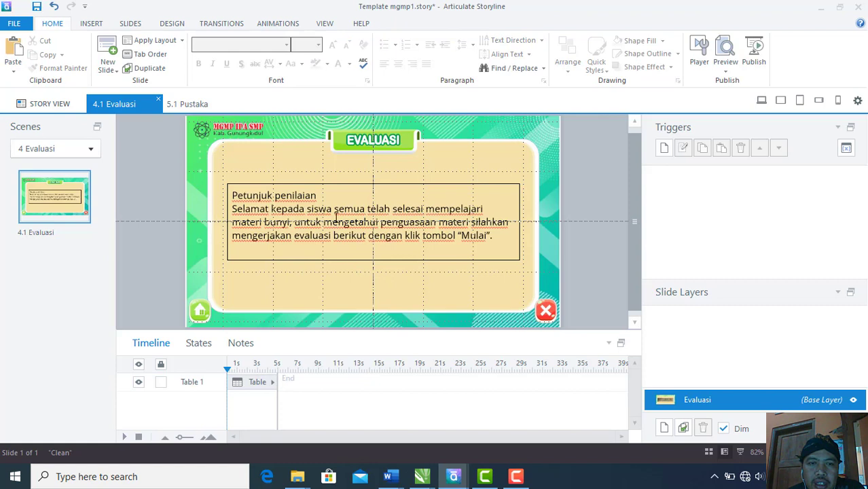
click(349, 185)
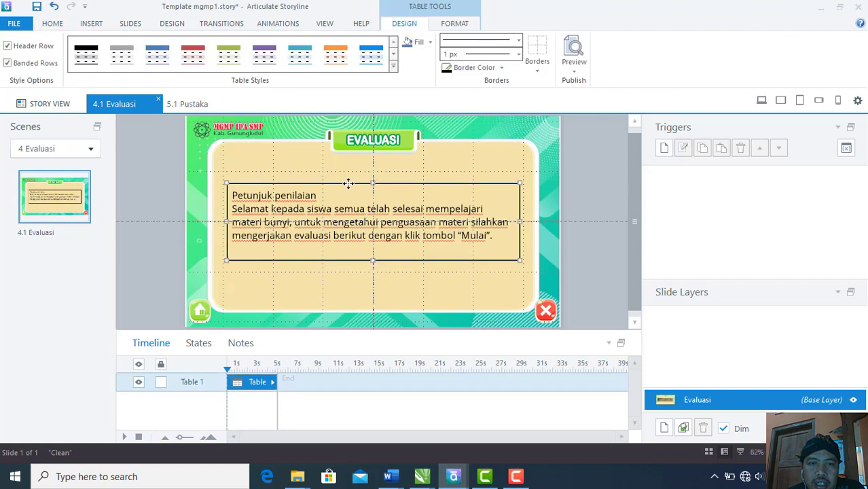
Center the text in the Petunjuk penilaian table, make its heading bold, and move the table slightly up on the slide
click(91, 24)
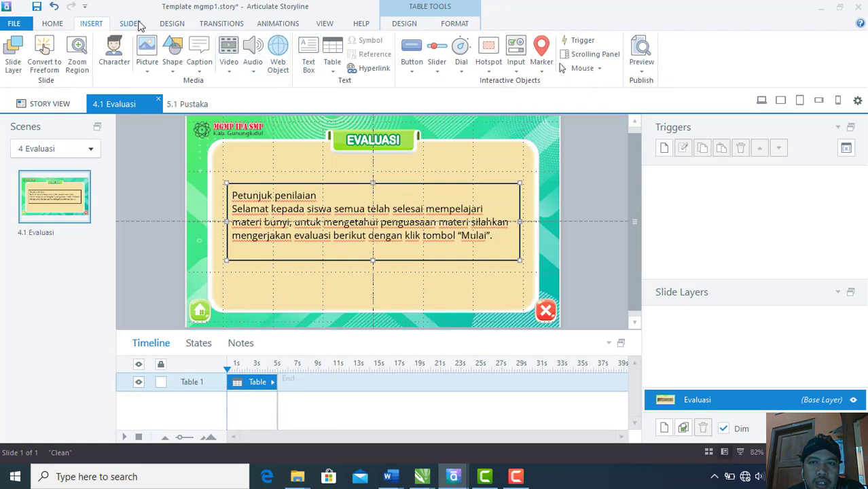
click(60, 24)
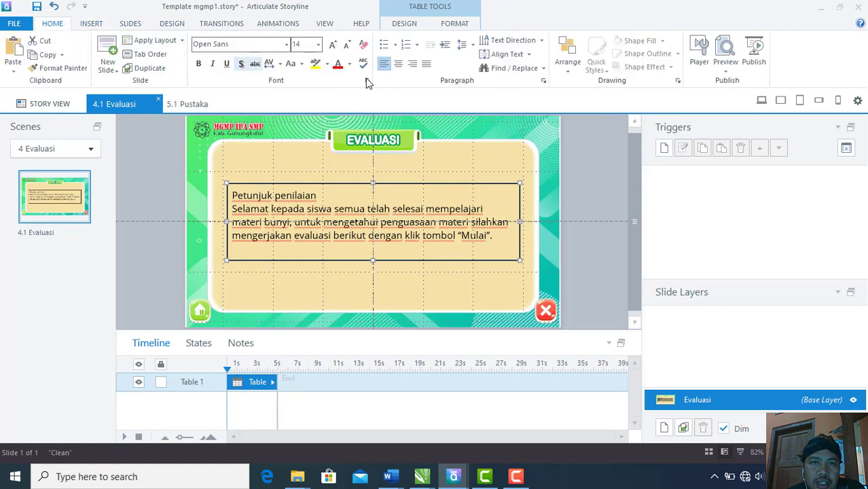
click(399, 63)
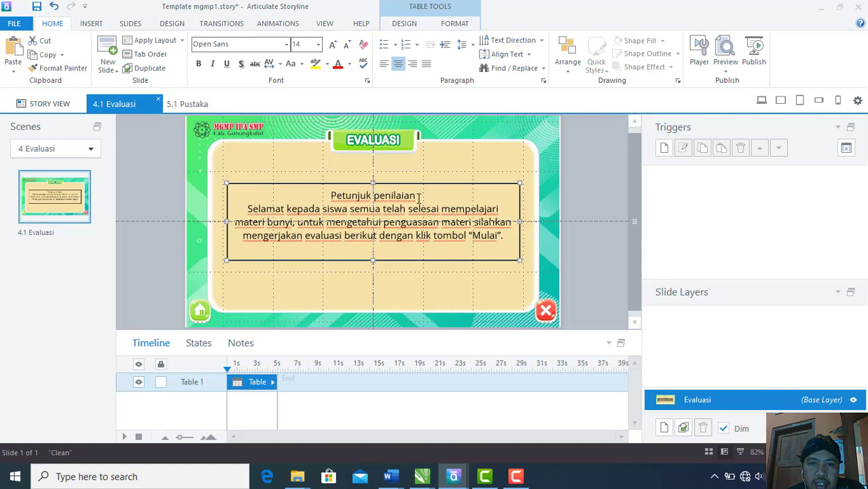
drag(419, 197, 331, 196)
click(199, 63)
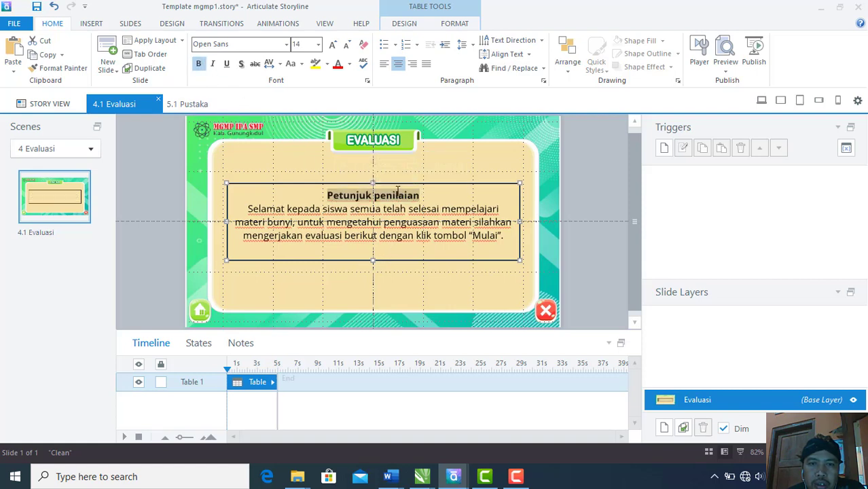
drag(401, 186, 400, 173)
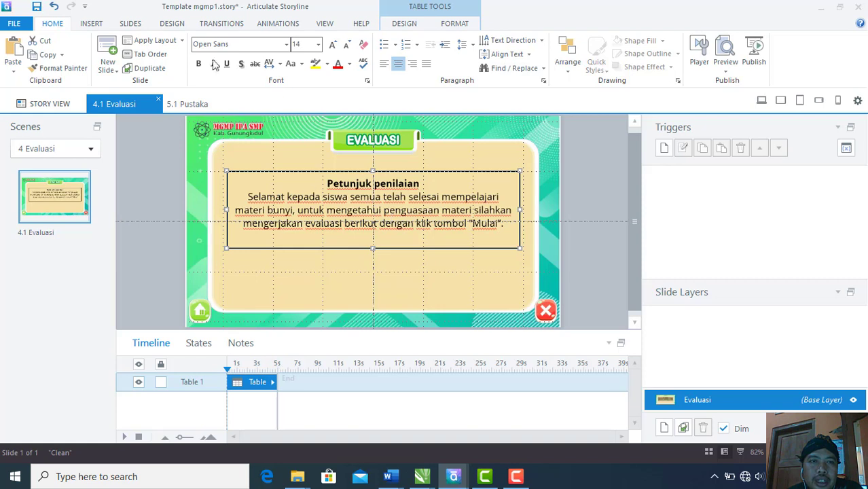
Insert a blue button with fully rounded ends and place it below the Petunjuk penilaian table
click(99, 26)
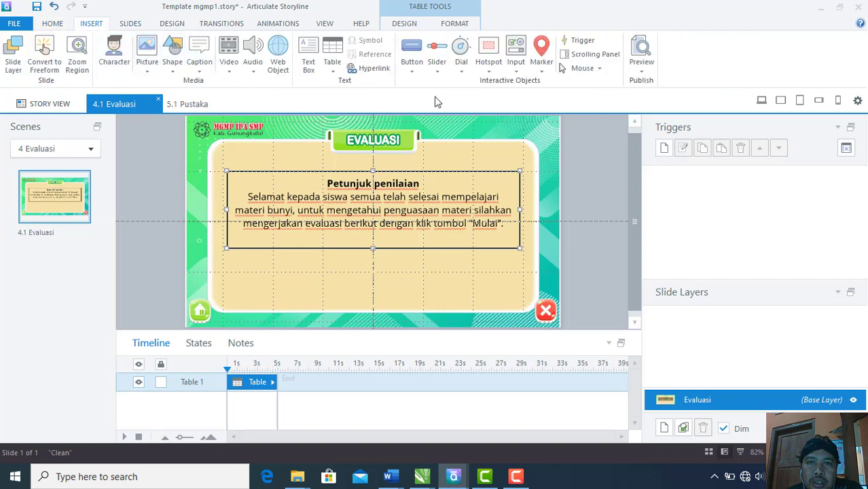
click(411, 56)
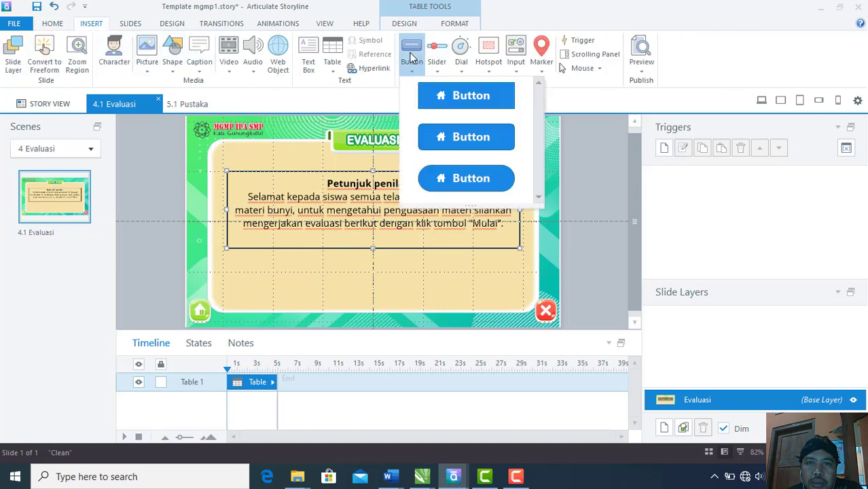
click(460, 179)
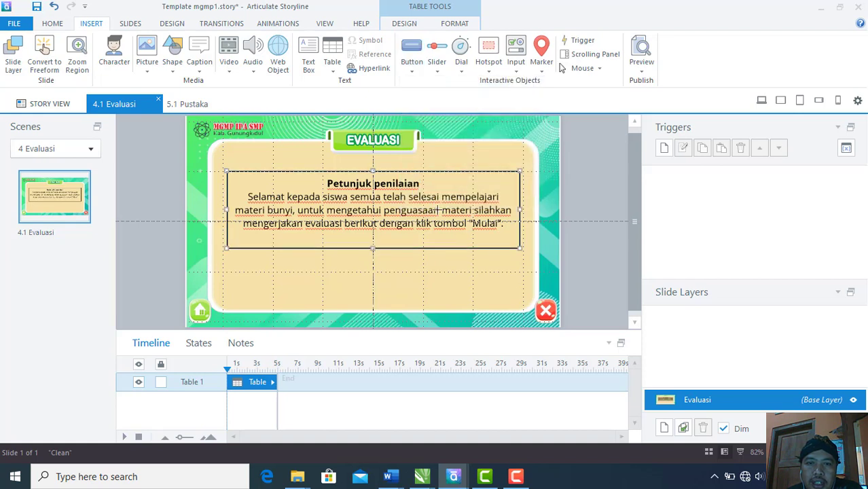
click(339, 274)
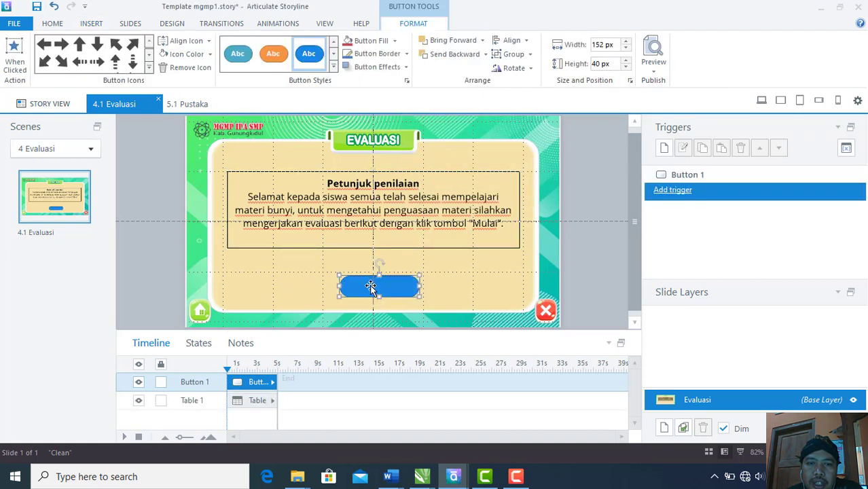
drag(368, 283, 355, 273)
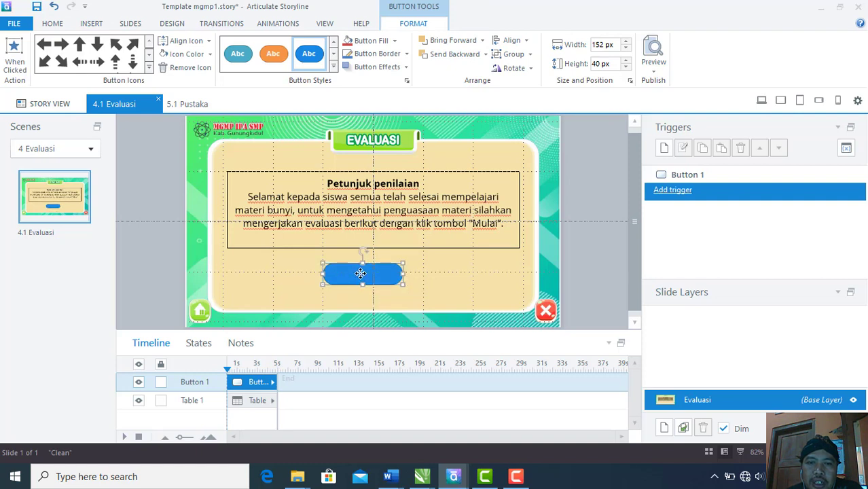
Label the blue button "Mulai" and shift it to the slide's horizontal center
right_click(361, 273)
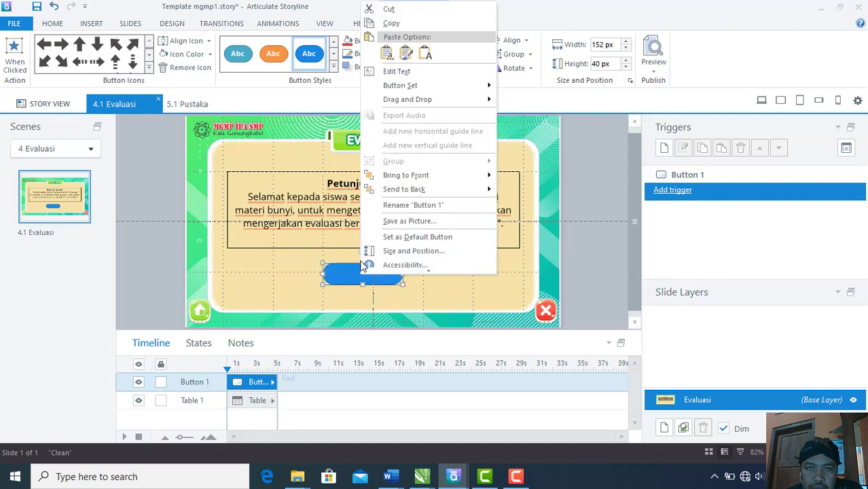
click(408, 72)
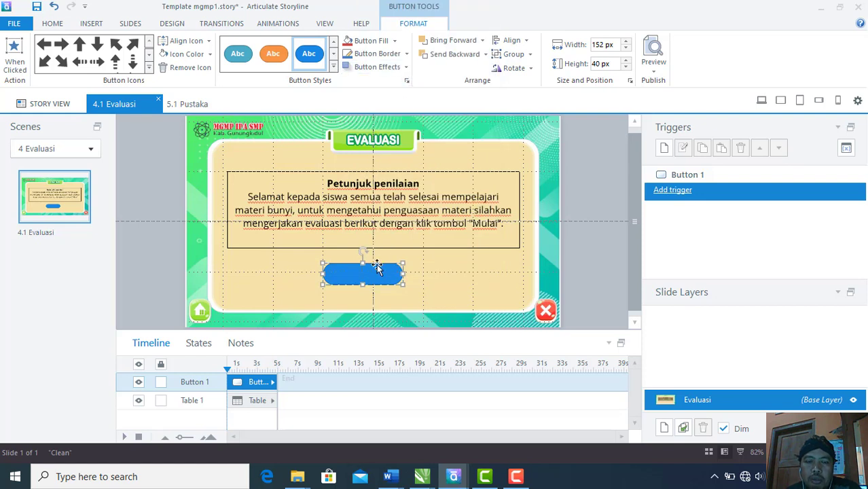
text(Mulai)
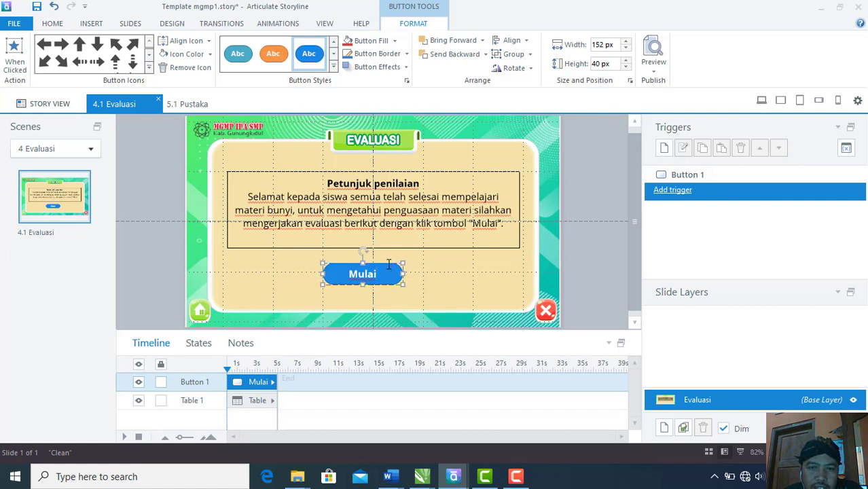
drag(392, 267, 400, 270)
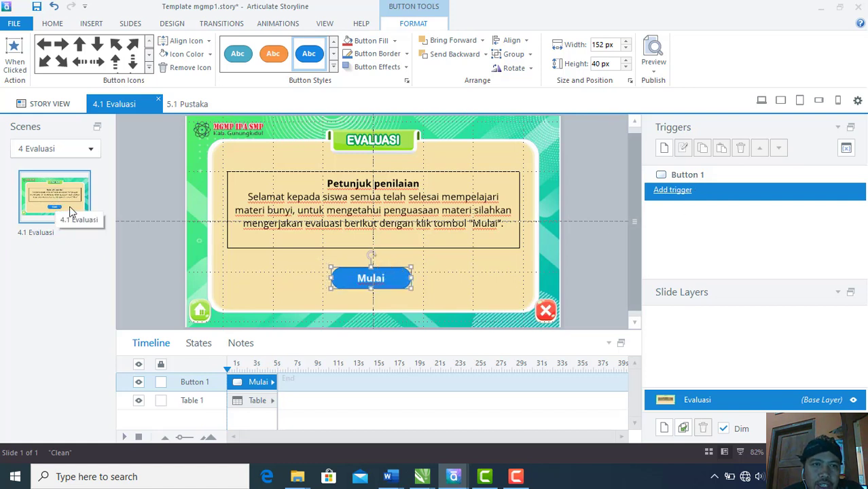
Insert a graded Multiple Choice question slide into the 4 Evaluasi scene
click(91, 24)
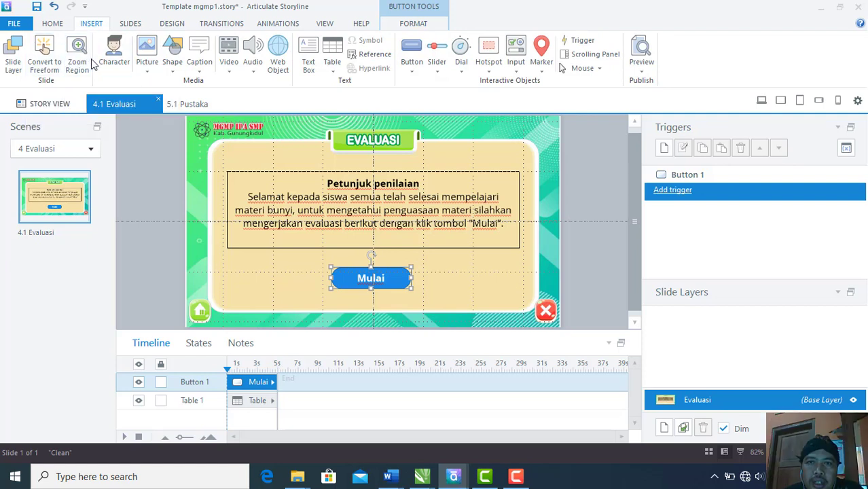
click(128, 24)
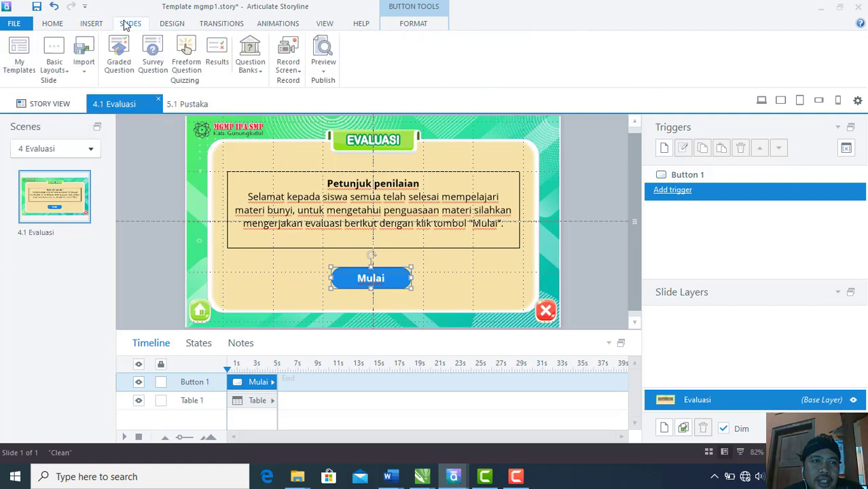
click(119, 61)
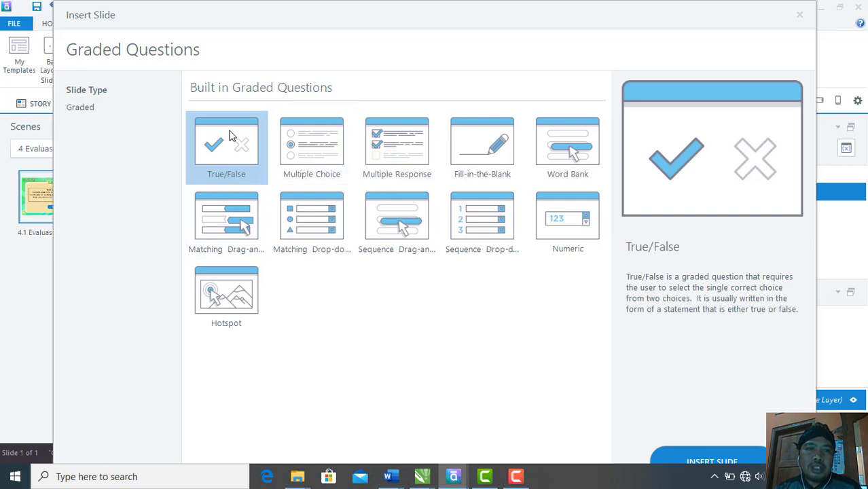
click(323, 157)
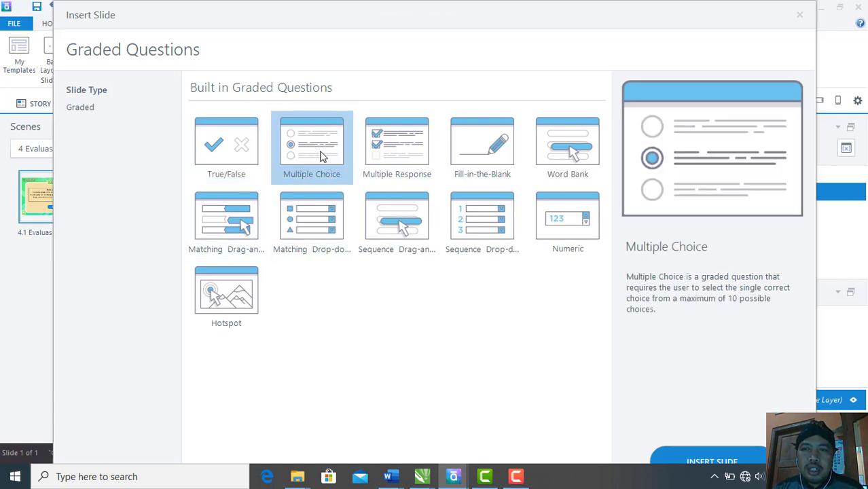
click(721, 460)
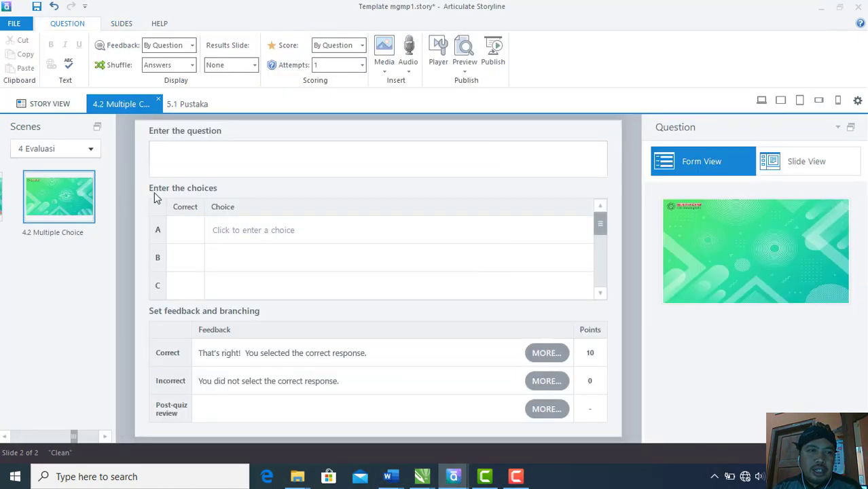
Switch to the naskah bunyi document in Word and copy the question text of Evaluasi item 1, without its answer choices
click(224, 158)
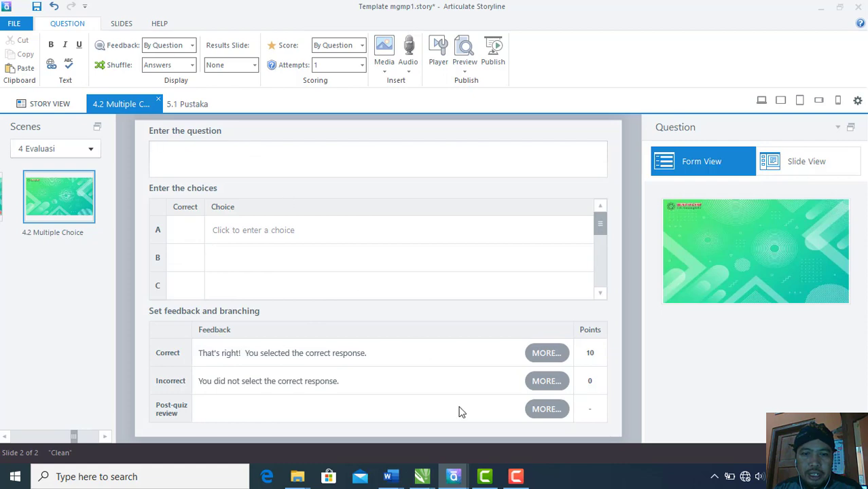
mouse_move(389, 477)
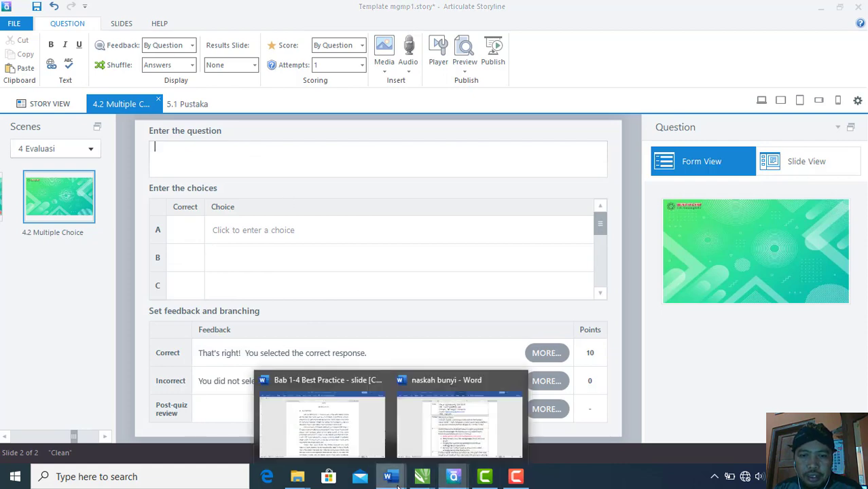
click(435, 440)
scroll(326, 207, down, 2)
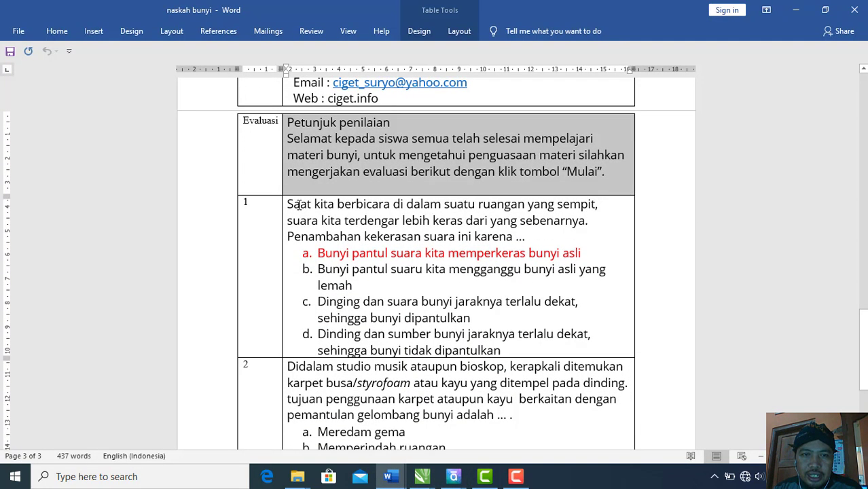
drag(305, 202, 530, 231)
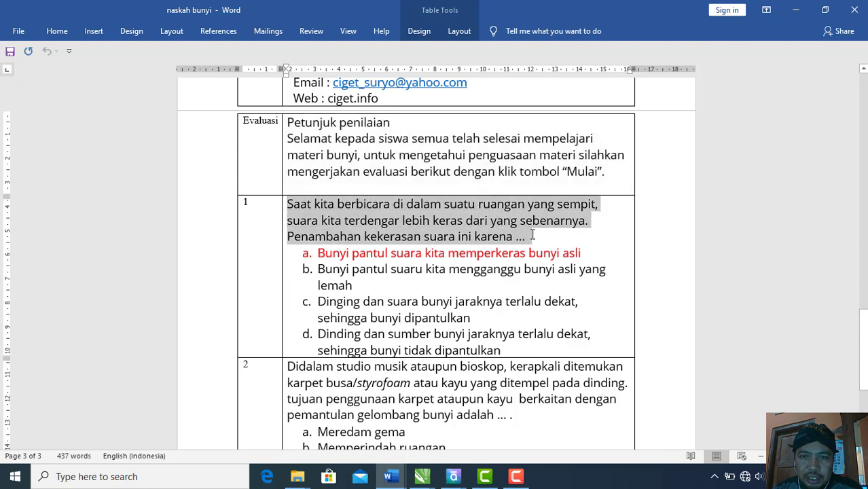
right_click(465, 237)
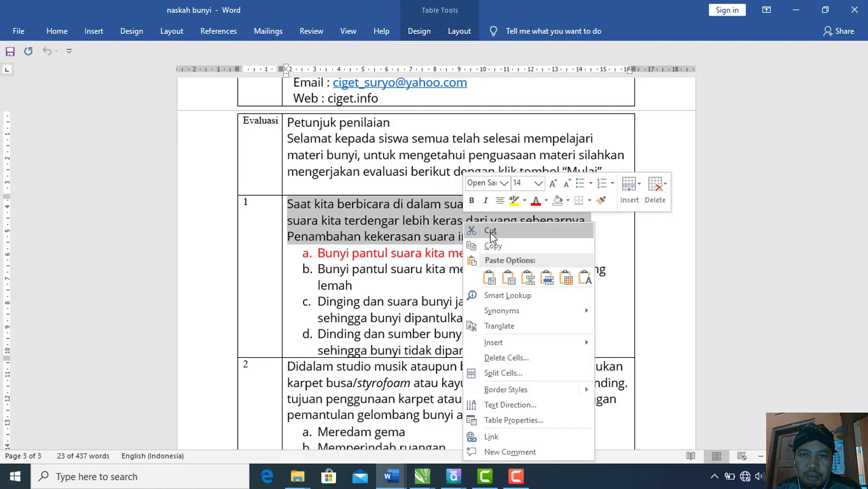
click(493, 245)
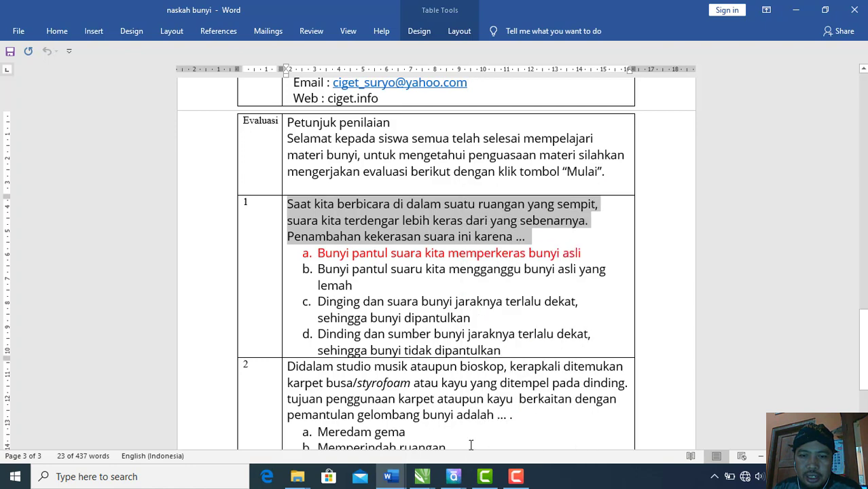
Switch back to the Storyline project and paste the copied text as the question of the 4.2 Multiple Choice slide
click(453, 477)
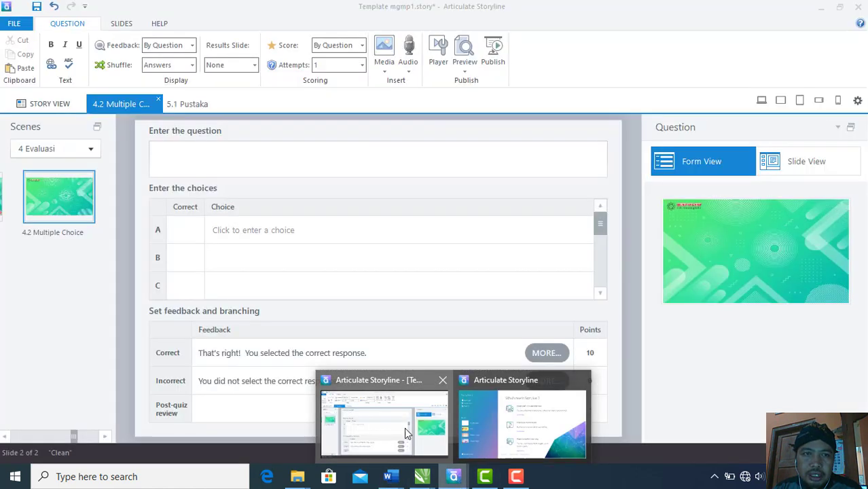
click(404, 428)
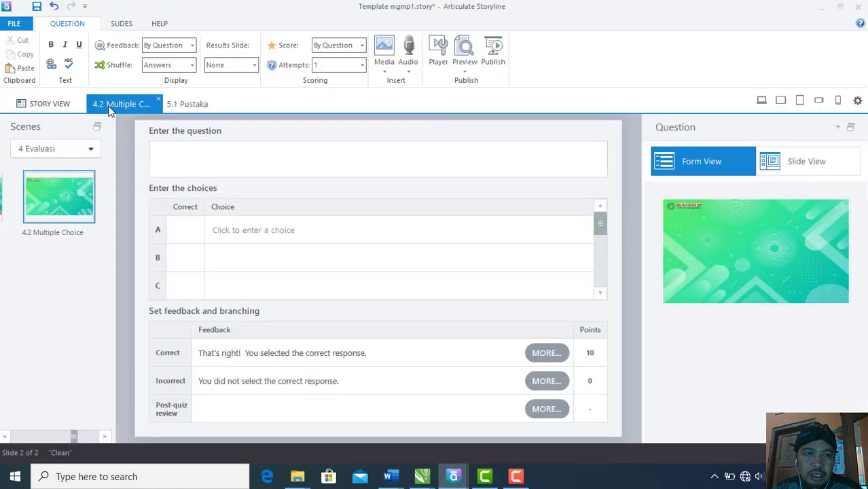
right_click(163, 150)
click(189, 202)
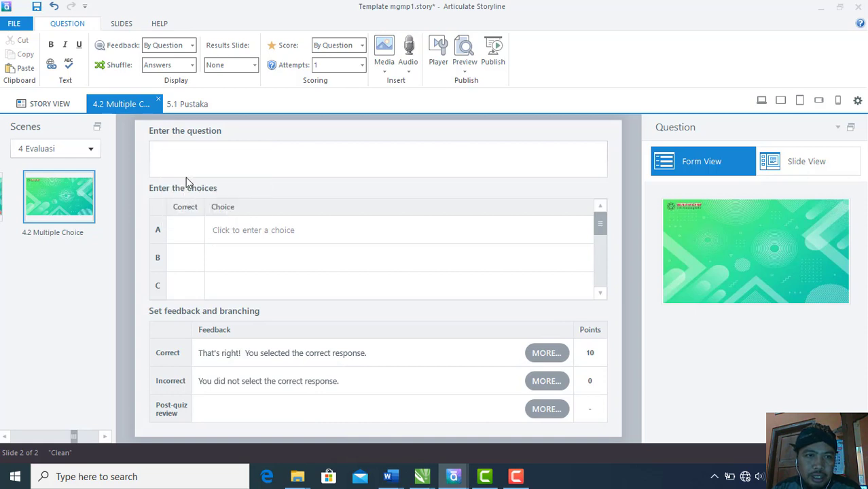
Switch to the naskah bunyi document in Word and try to take over the answer choices of question 1 together
click(242, 232)
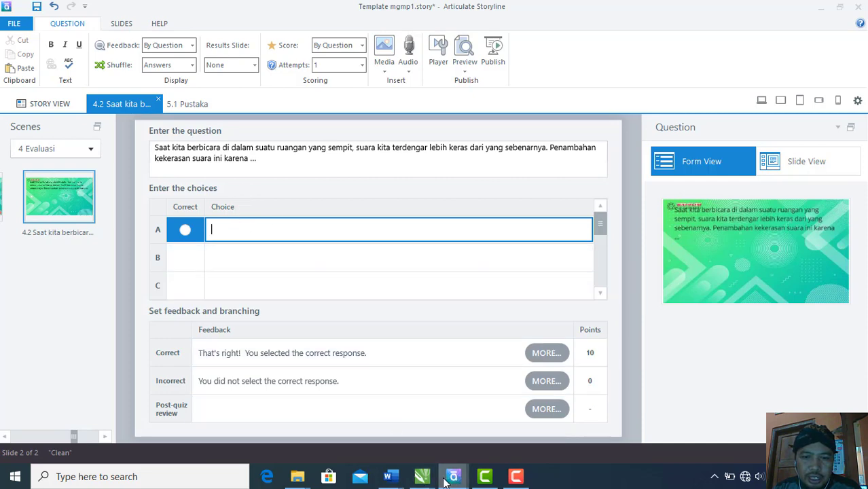
click(390, 476)
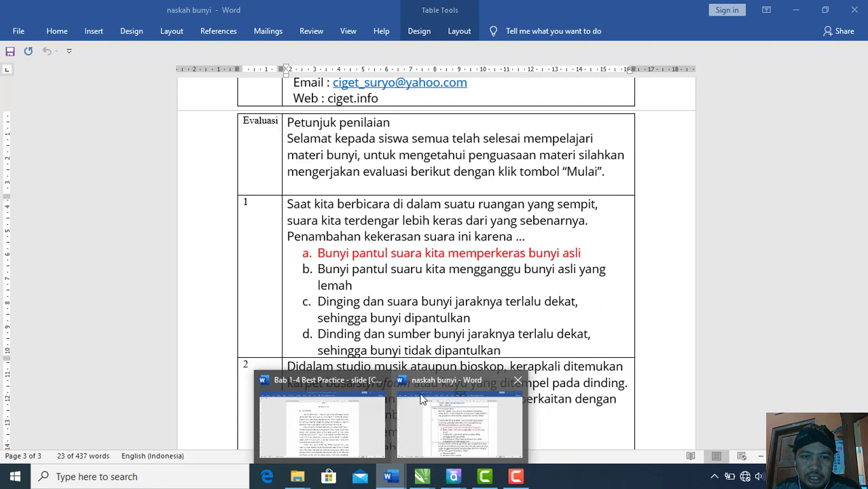
click(406, 296)
click(390, 476)
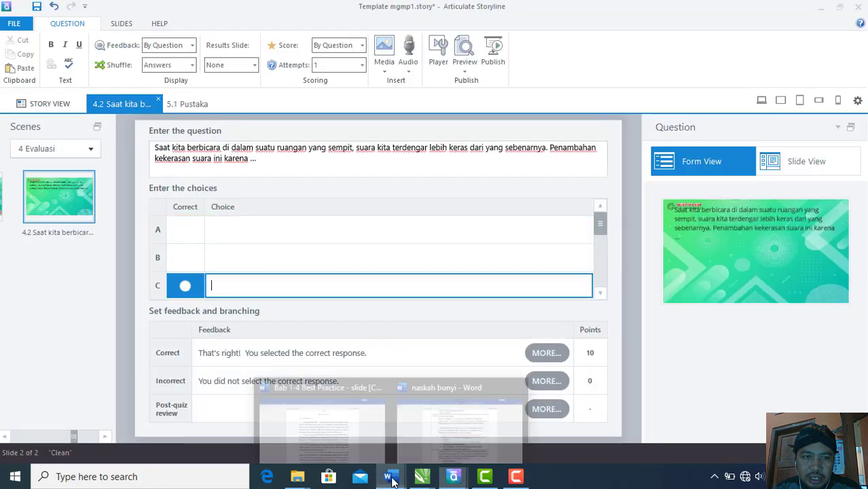
click(442, 445)
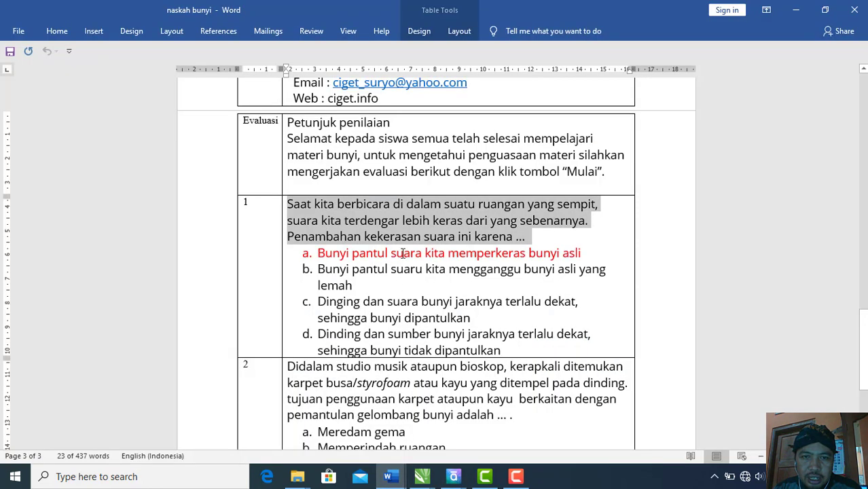
click(404, 253)
drag(318, 253, 499, 331)
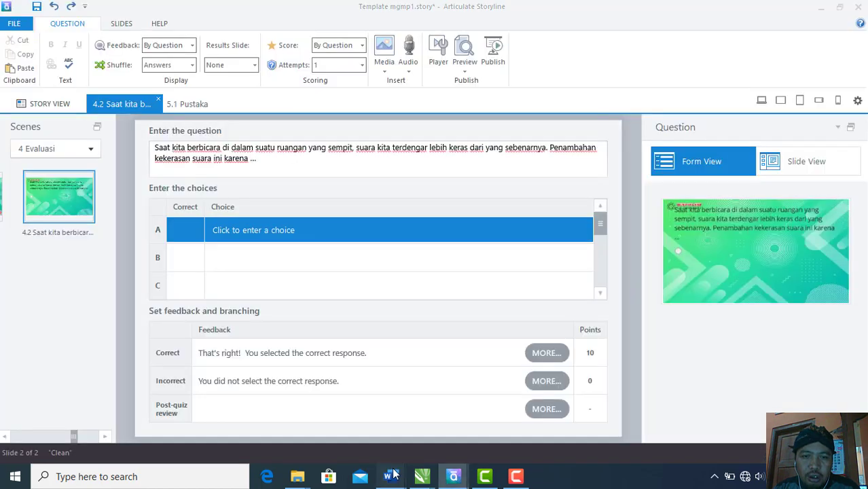
Switch to the naskah bunyi document in Word and copy answer choice a of Evaluasi question 1
click(390, 477)
click(501, 423)
drag(586, 253, 333, 264)
Switch back to the Storyline project, paste the copied answer as choice A and remove its leading list letter and spacing
click(454, 477)
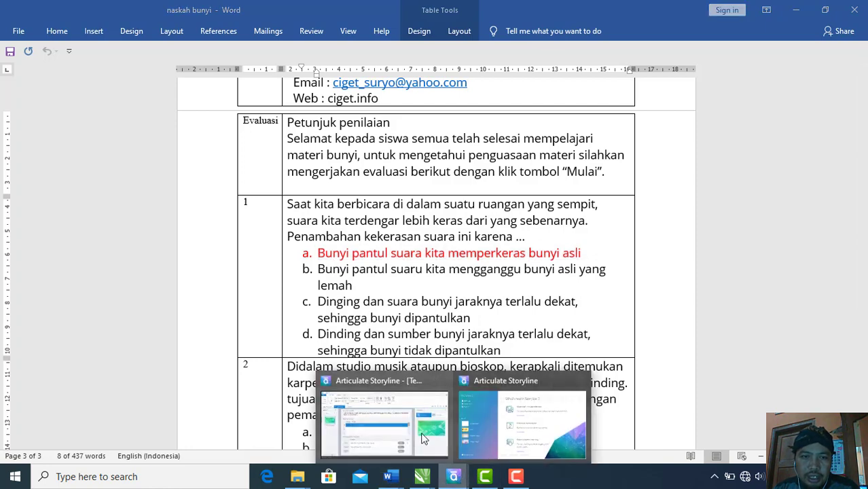
click(422, 439)
click(226, 235)
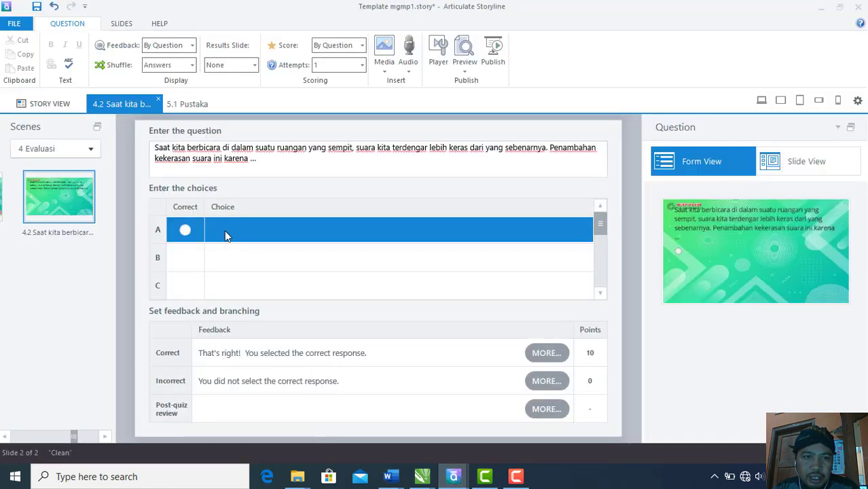
click(224, 231)
key(ctrl+v)
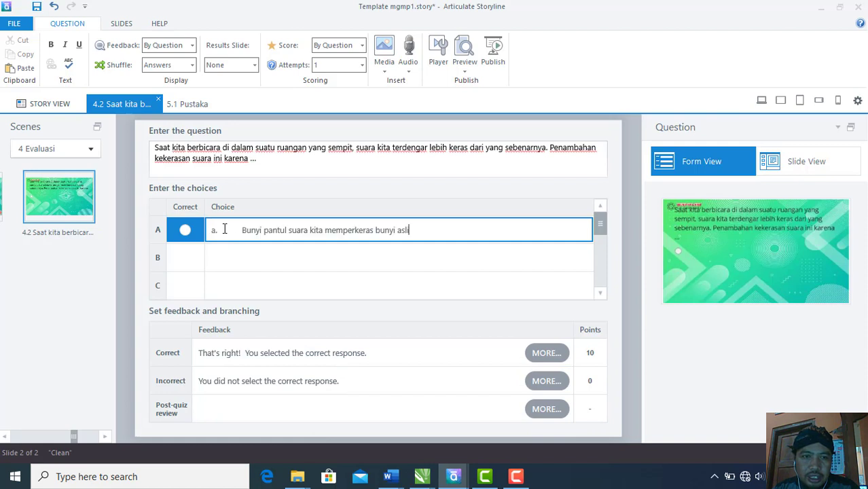
click(239, 231)
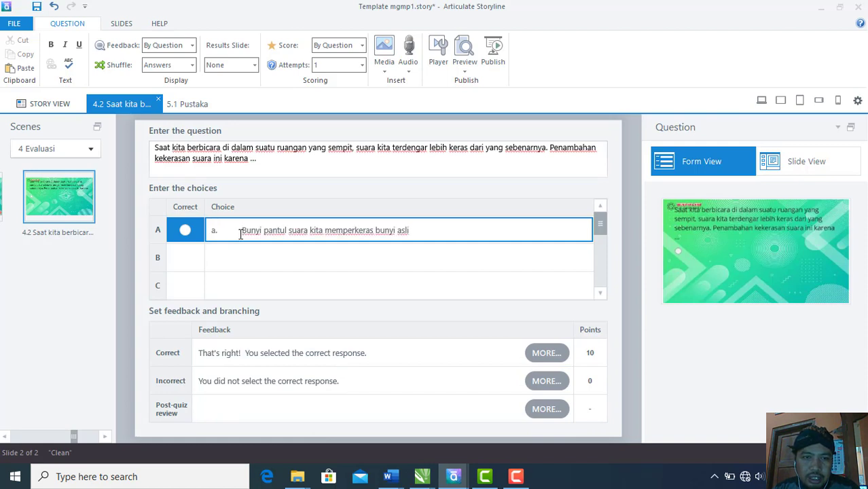
key(BackSpace)
key(BackSpace)
key(BackSpace)
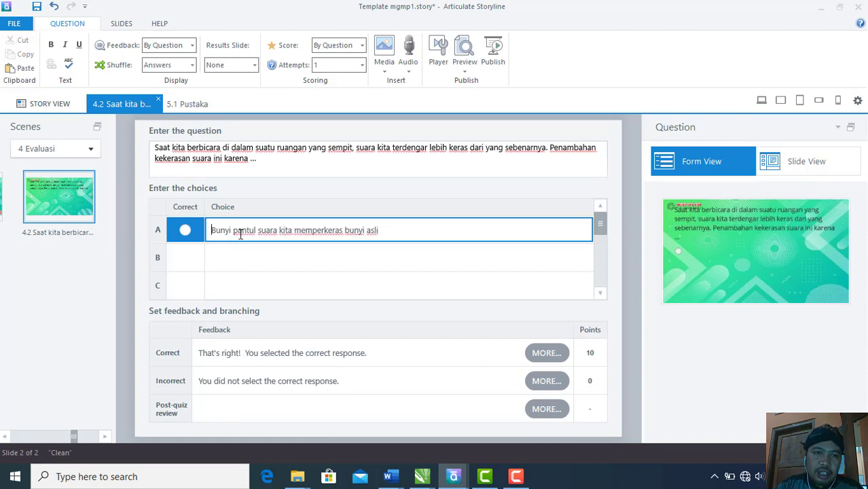
Switch to the naskah bunyi document in Word and copy answer choice b of question 1
click(242, 248)
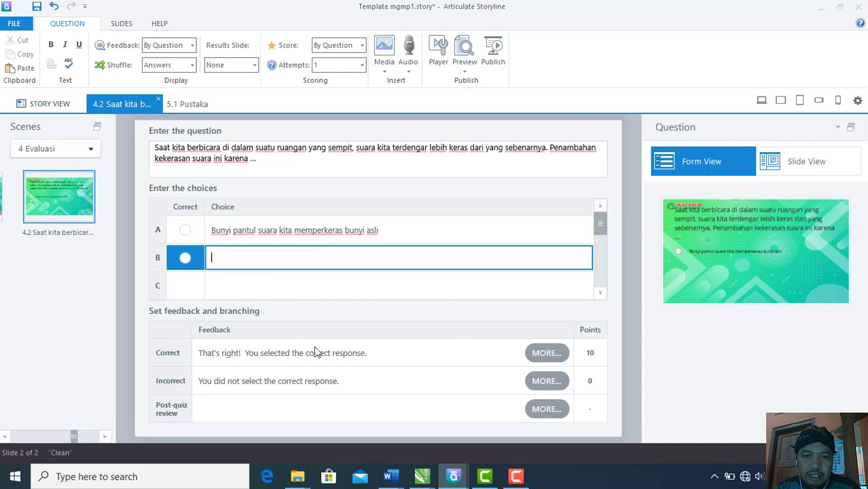
click(454, 476)
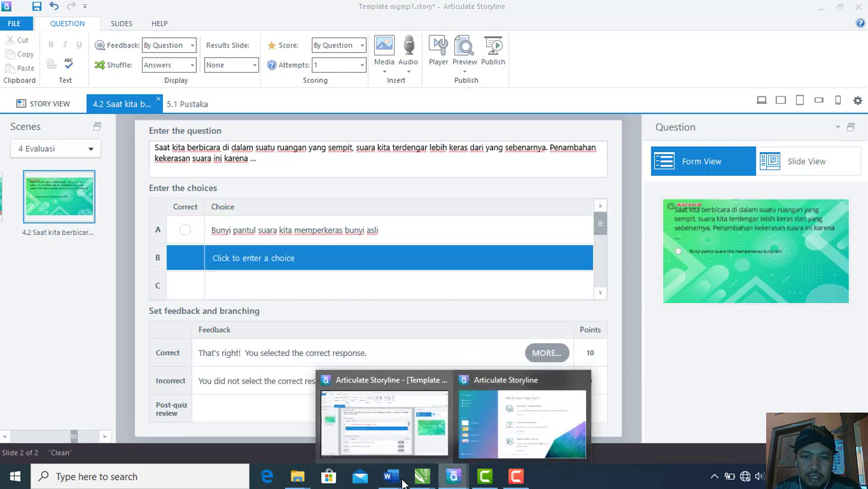
mouse_move(403, 484)
click(463, 429)
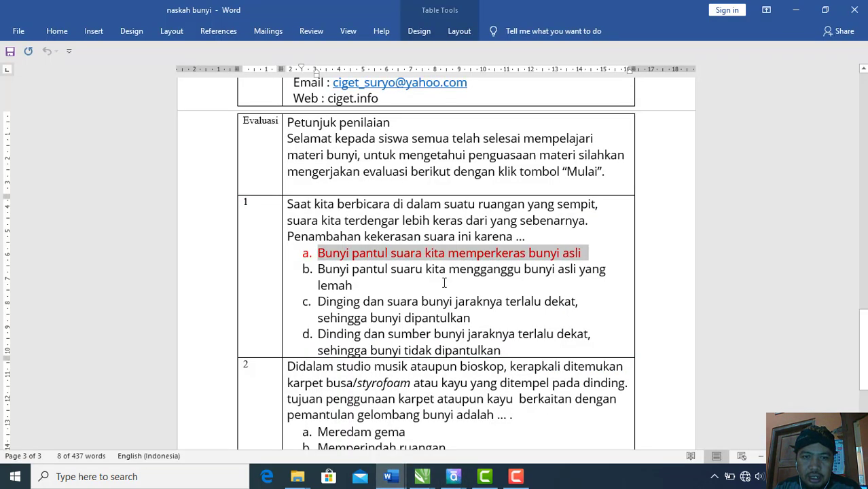
drag(443, 284, 318, 268)
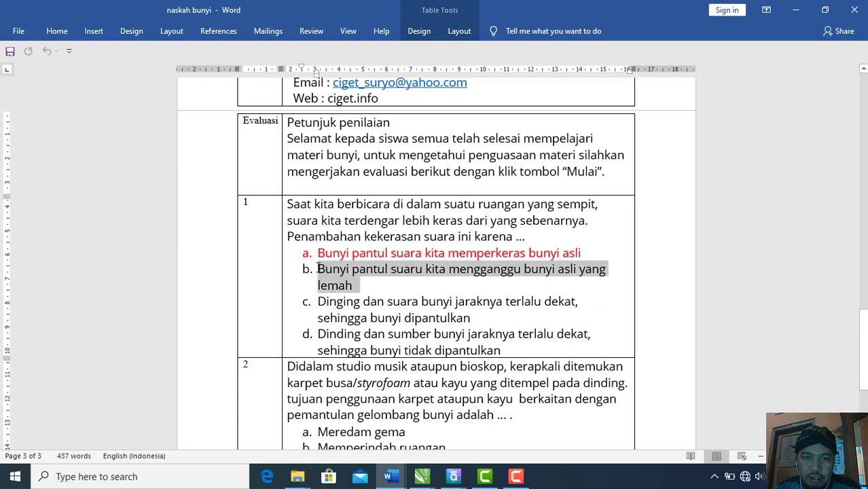
right_click(324, 271)
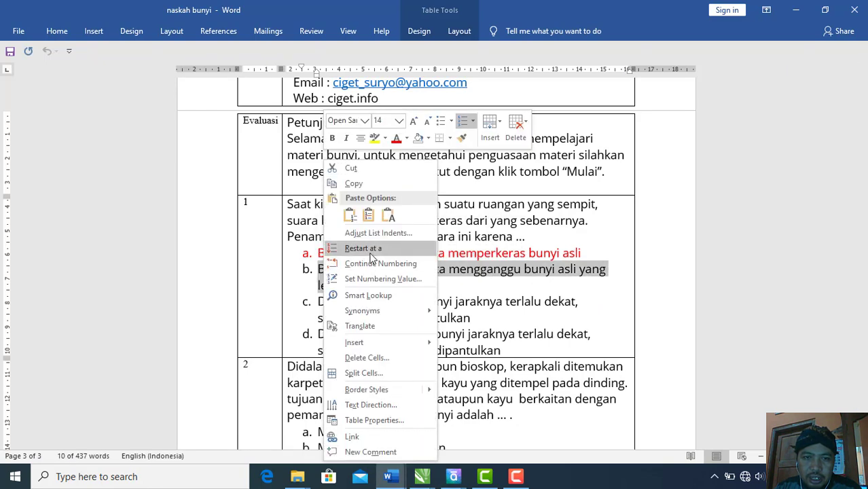
click(353, 184)
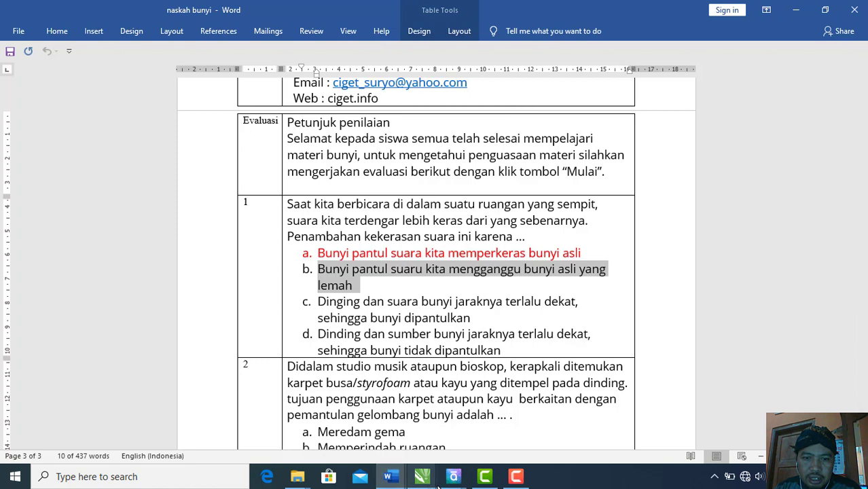
Switch back to the Storyline project, paste the copied answer as choice B and strip its leading list letter and spacing
mouse_move(453, 476)
click(380, 370)
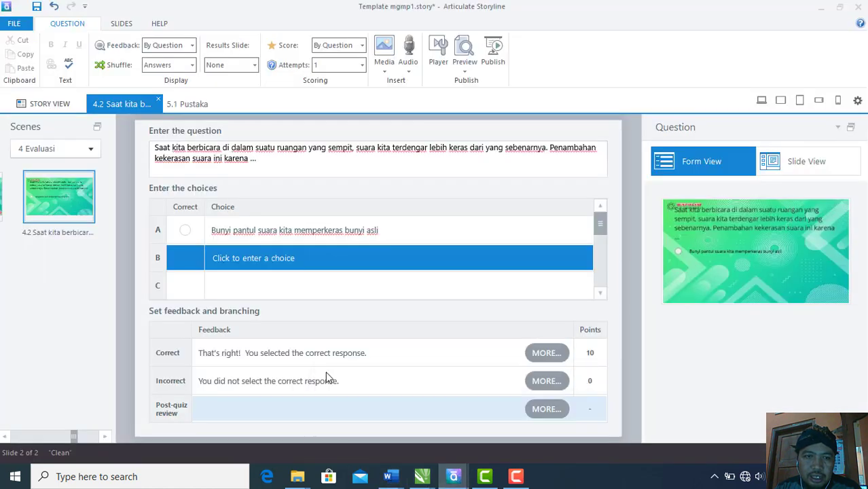
click(243, 262)
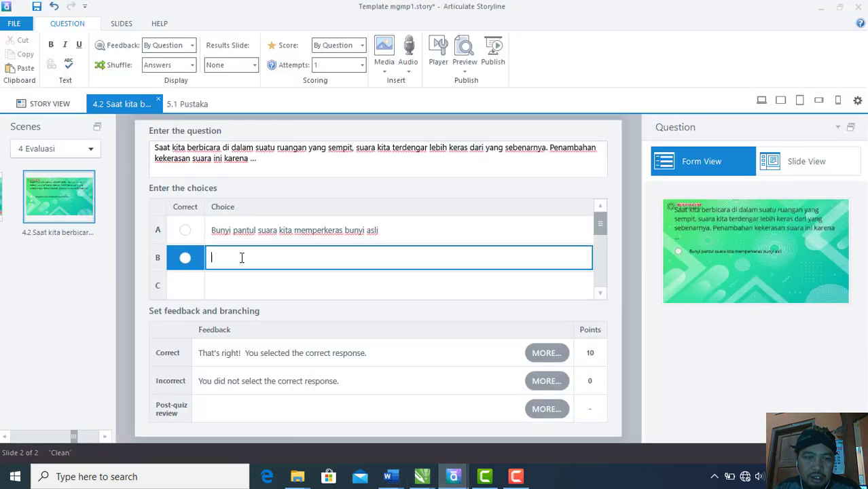
right_click(242, 258)
click(267, 308)
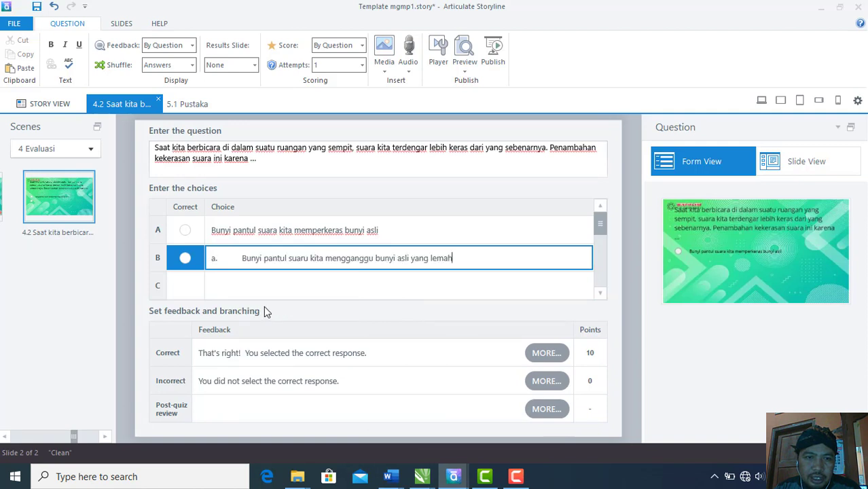
click(243, 258)
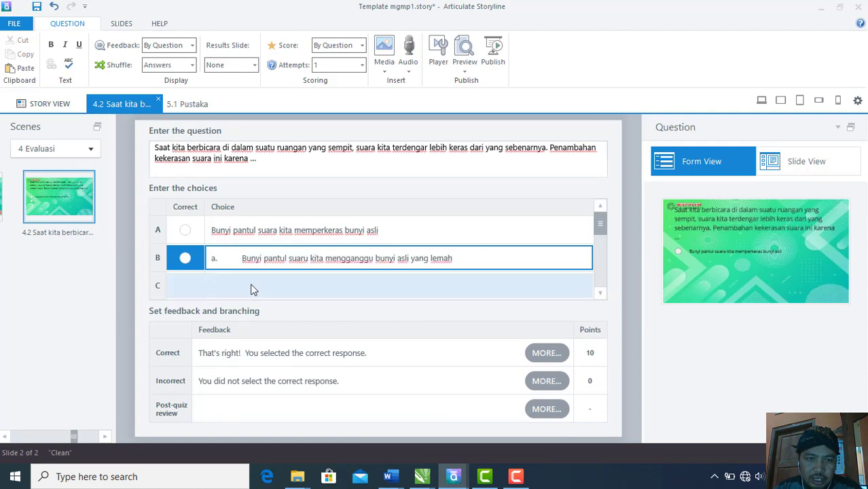
key(BackSpace)
key(BackSpace)
key(BackSpace)
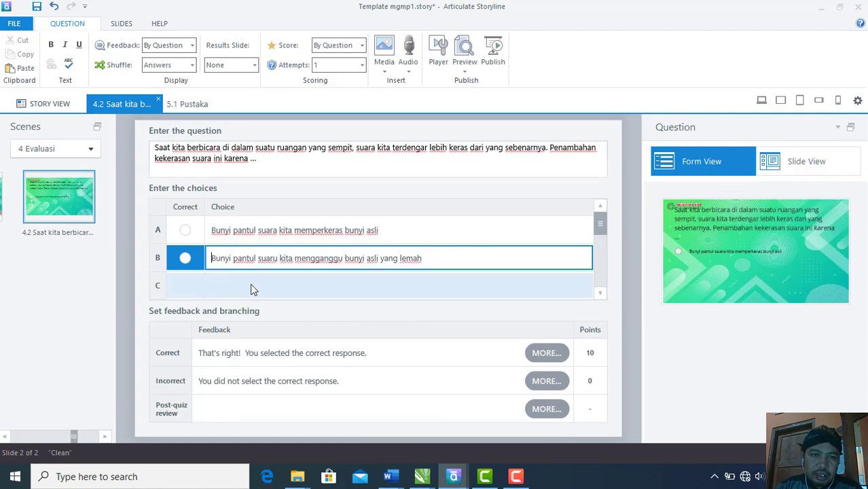
Switch to the naskah bunyi document in Word and copy answer choice c of question 1
mouse_move(390, 478)
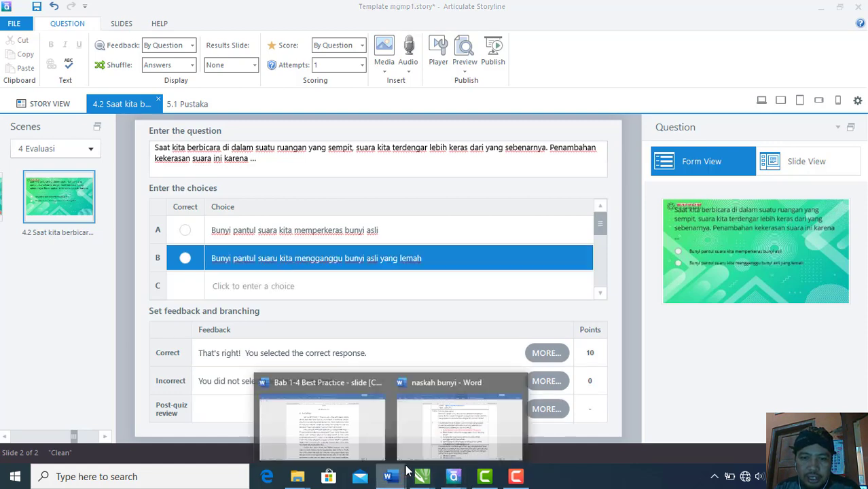
click(411, 380)
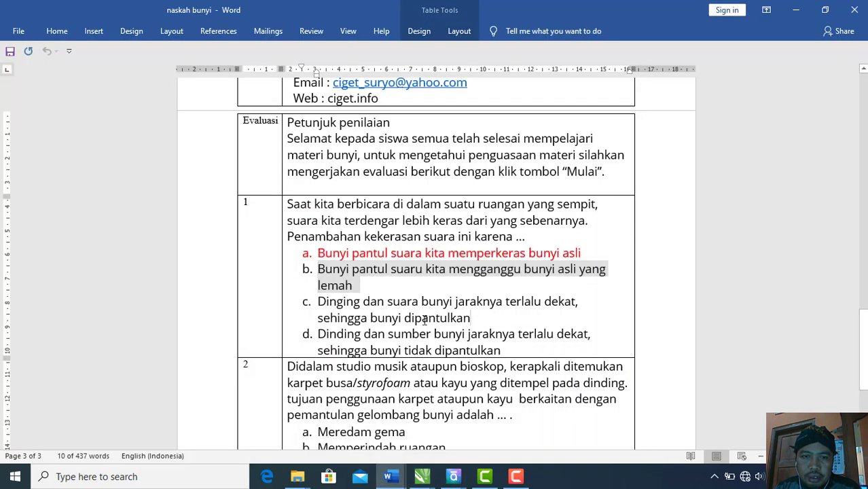
drag(470, 318, 329, 307)
right_click(329, 307)
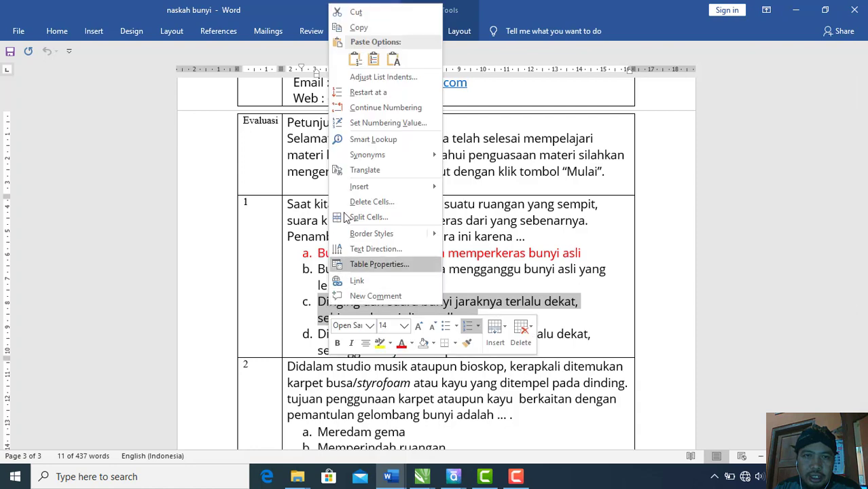
click(350, 29)
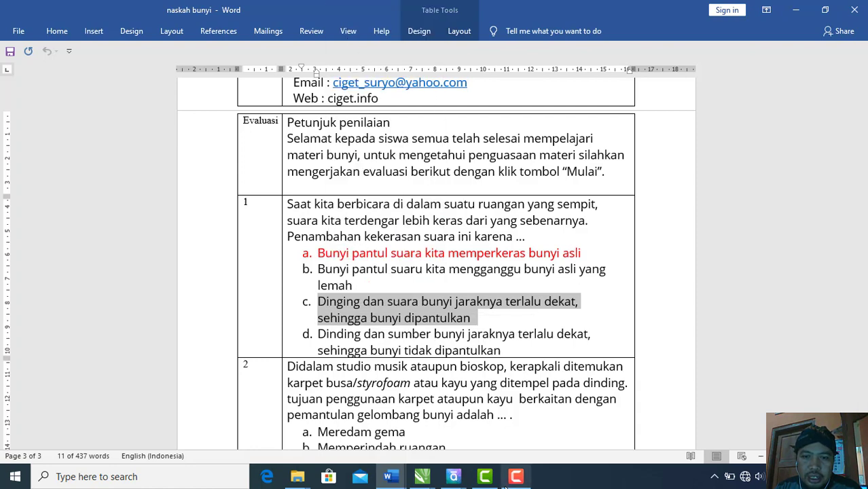
Switch back to the Storyline project, paste the copied answer as choice C and strip its leading list letter and spacing
click(454, 476)
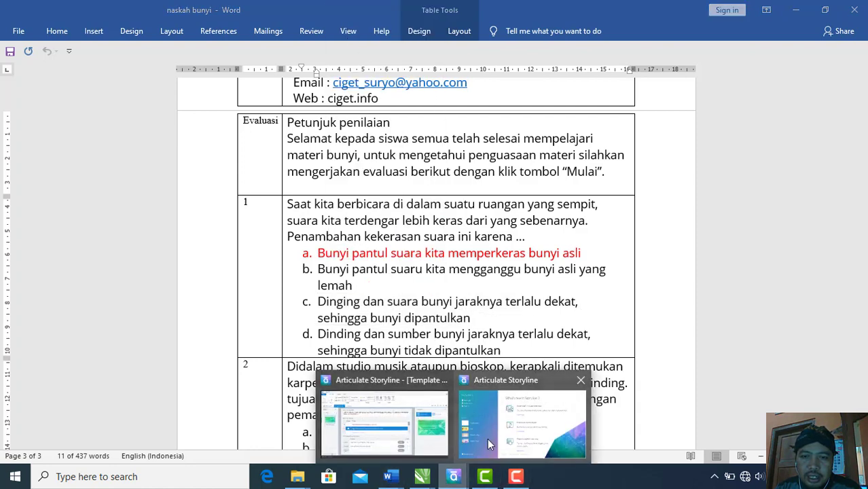
click(406, 433)
click(253, 280)
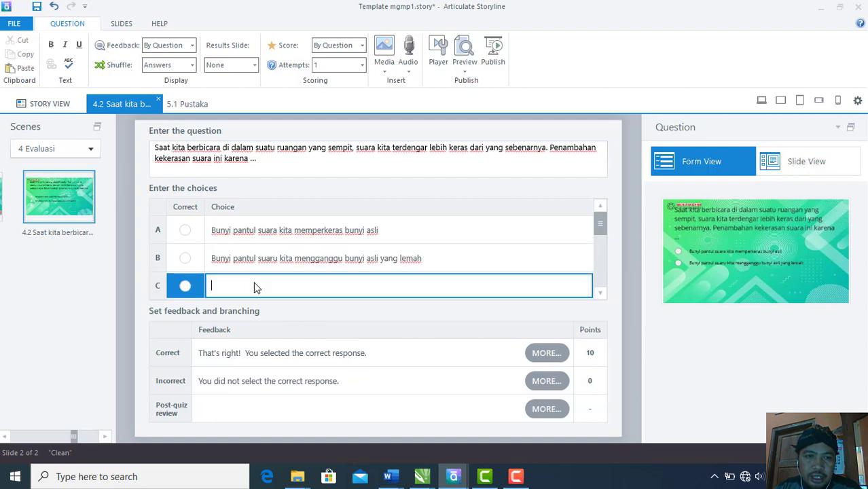
right_click(254, 283)
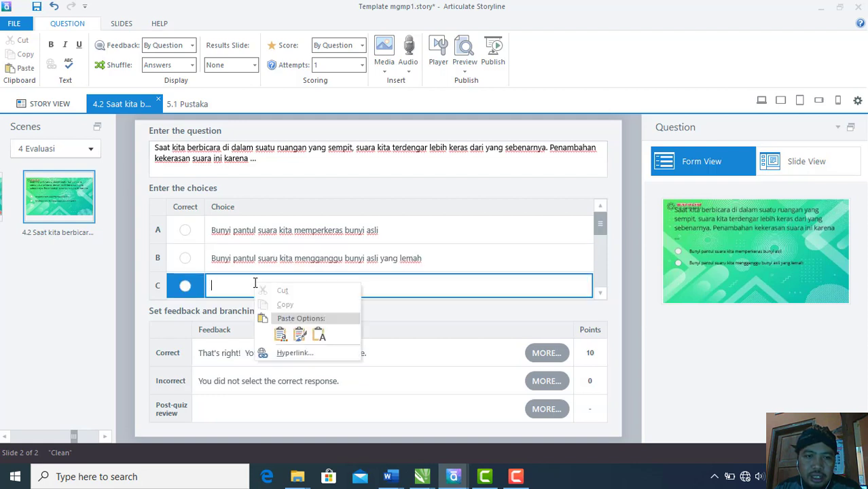
click(280, 333)
key(BackSpace)
key(BackSpace)
key(BackSpace)
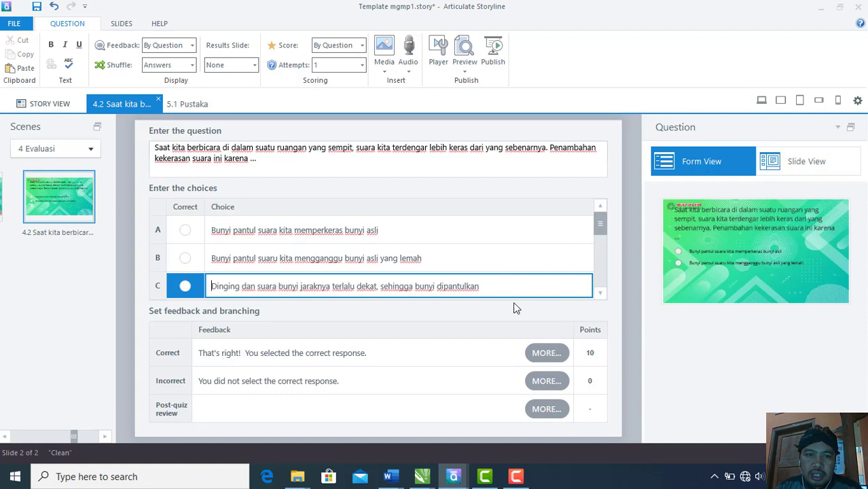
Switch to the naskah bunyi document in Word and copy answer choice d of question 1
click(601, 294)
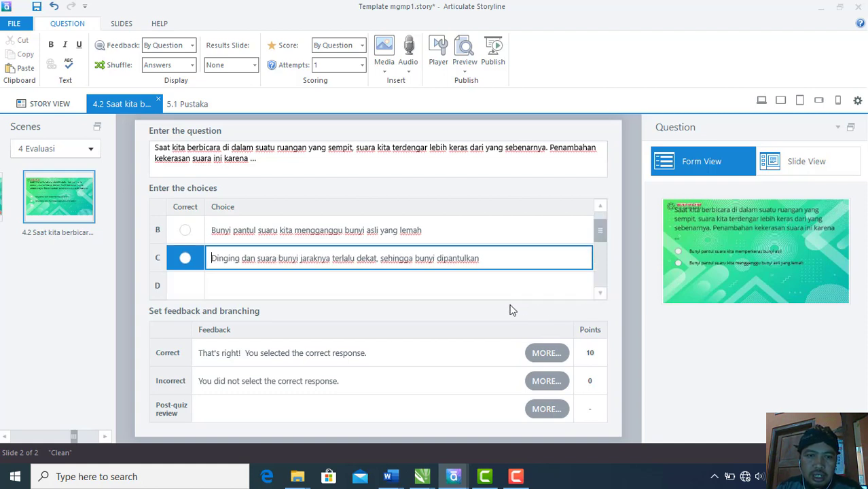
click(500, 286)
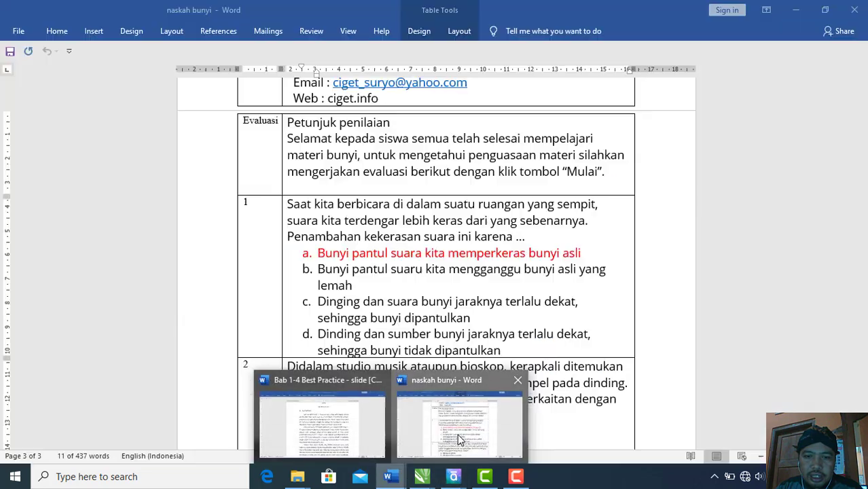
click(405, 329)
drag(508, 348, 325, 333)
right_click(333, 340)
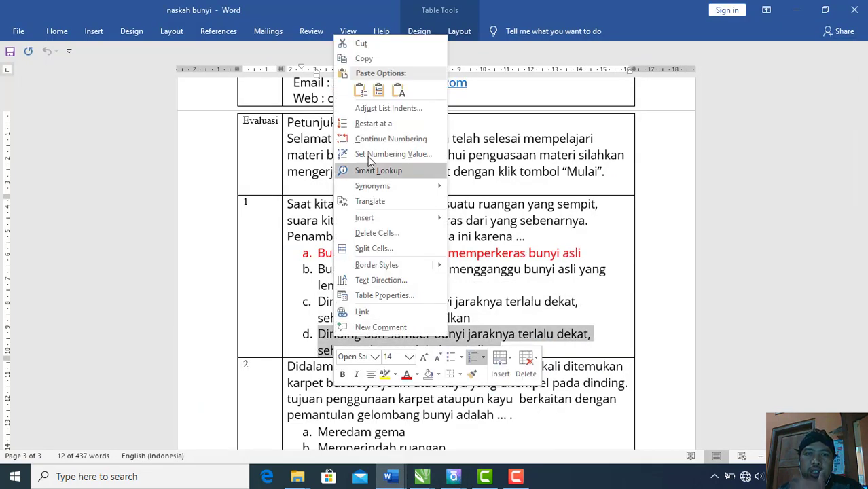
click(363, 59)
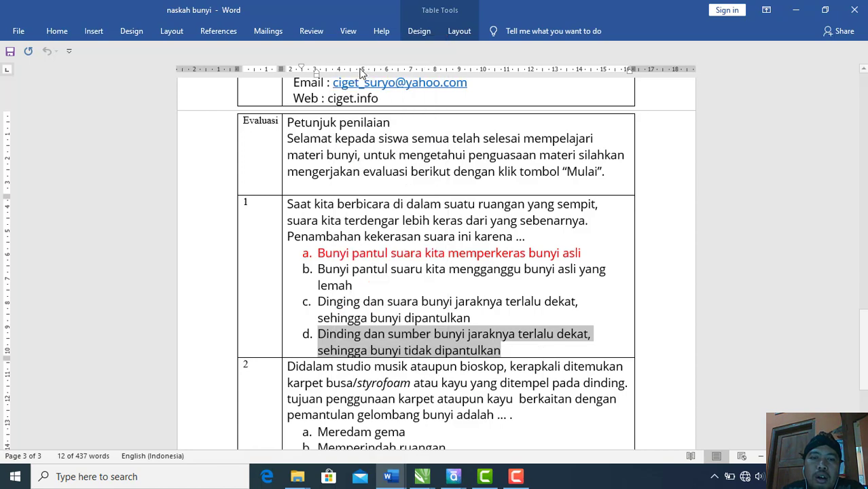
Switch back to the Storyline project and paste the copied answer as choice D of the question
mouse_move(454, 477)
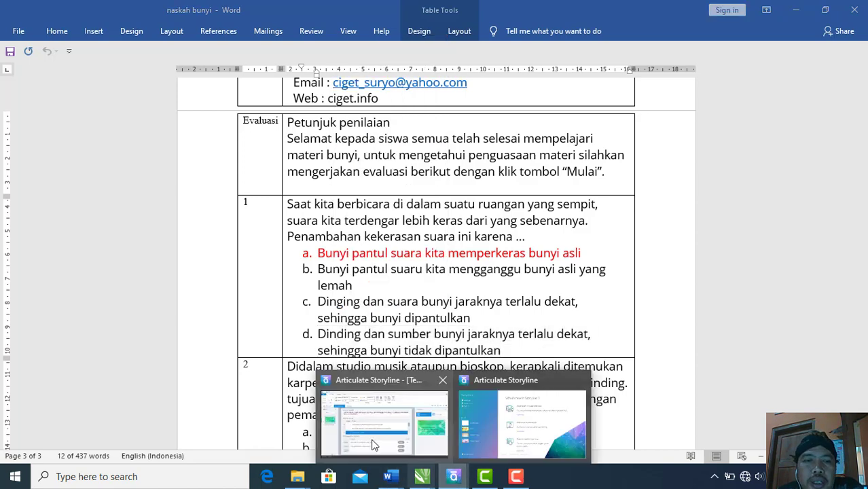
click(381, 414)
click(265, 289)
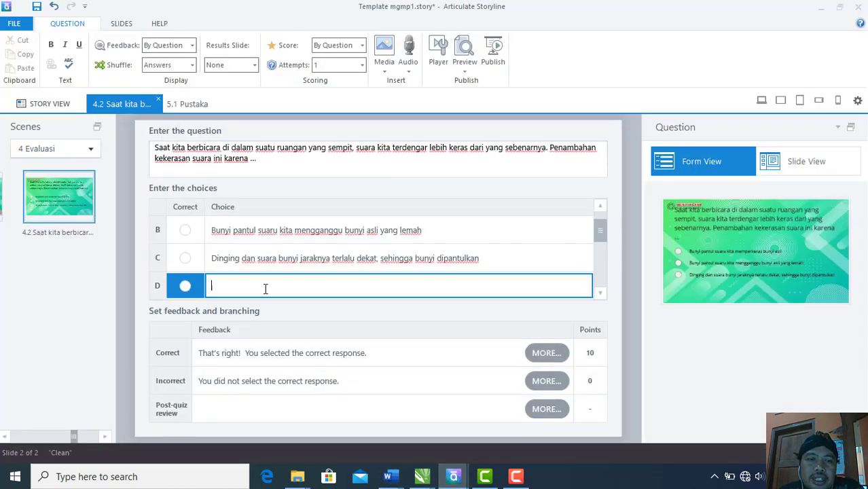
key(ctrl+v)
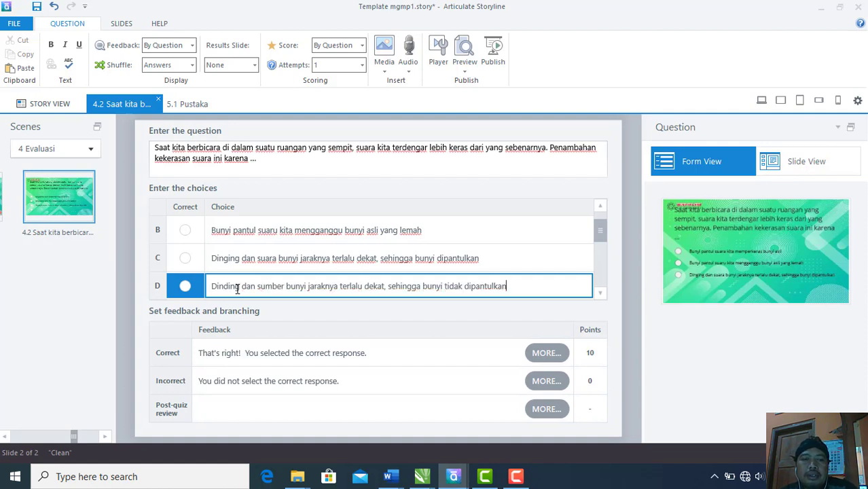
Mark choice A, "Bunyi pantul suara kita memperkeras bunyi asli", as the correct answer
scroll(259, 271, up, 1)
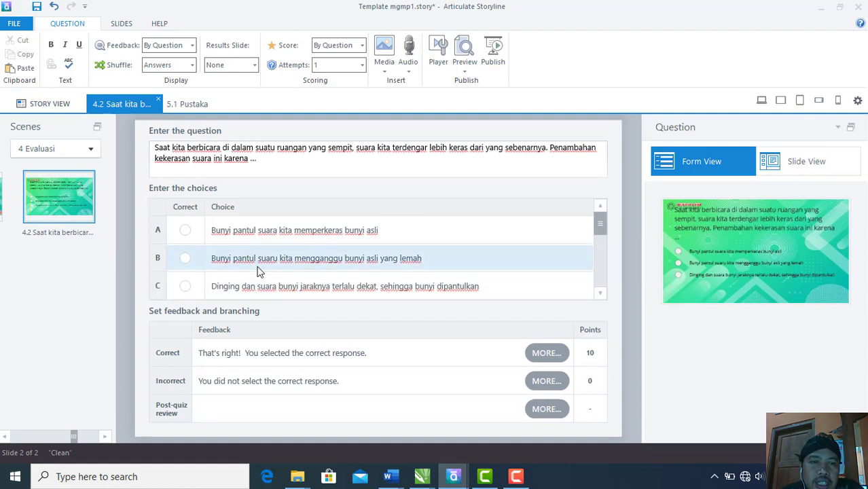
click(185, 230)
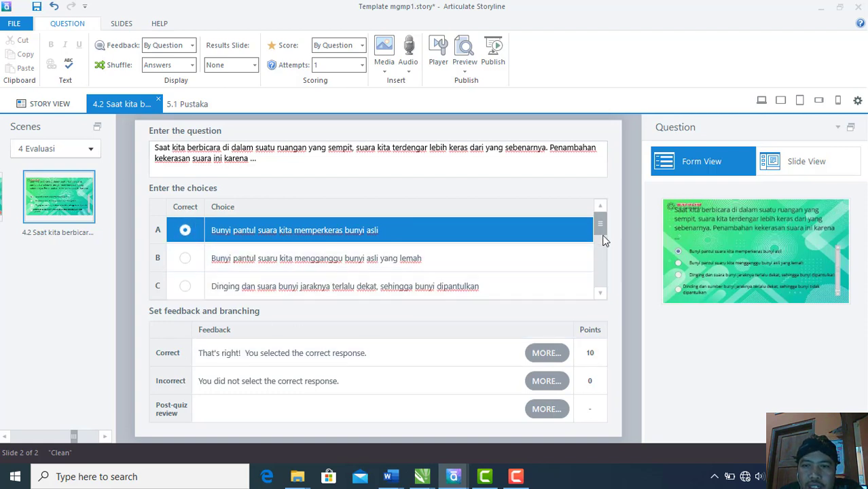
drag(601, 227, 617, 241)
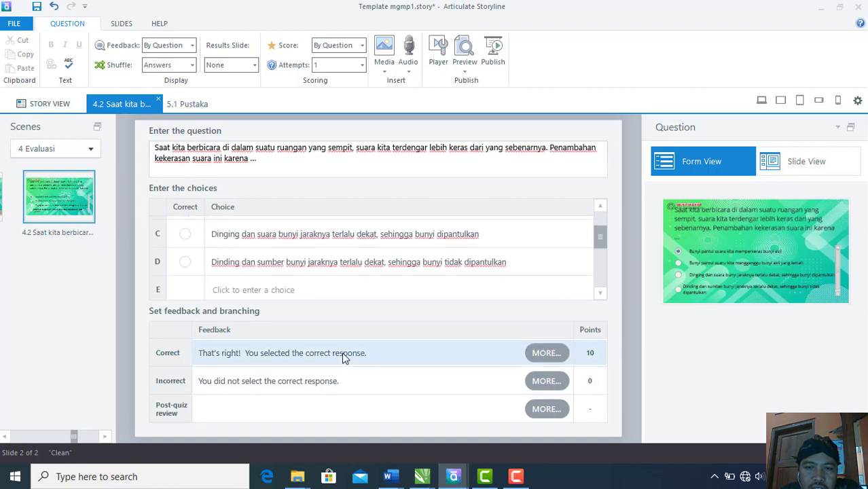
Replace question 1's default feedback for a correct answer with "Ya jawaban anda Benar"
click(234, 356)
drag(392, 352, 136, 354)
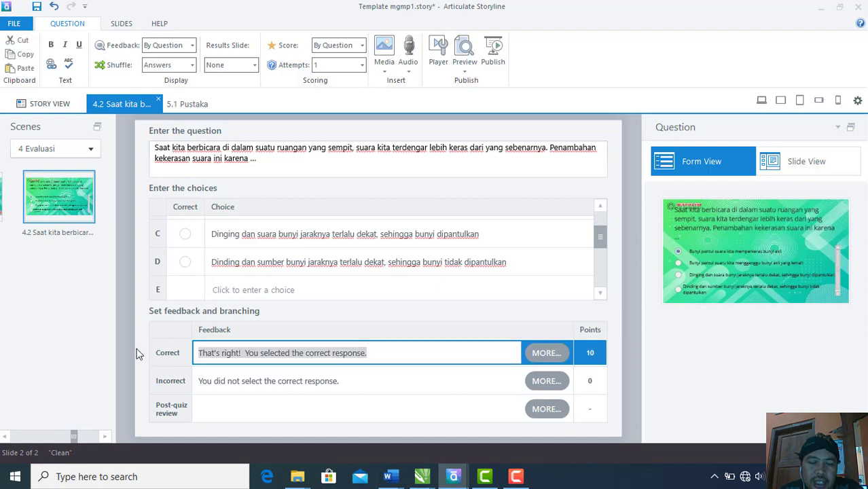
text(Ya jawaban anda Benar)
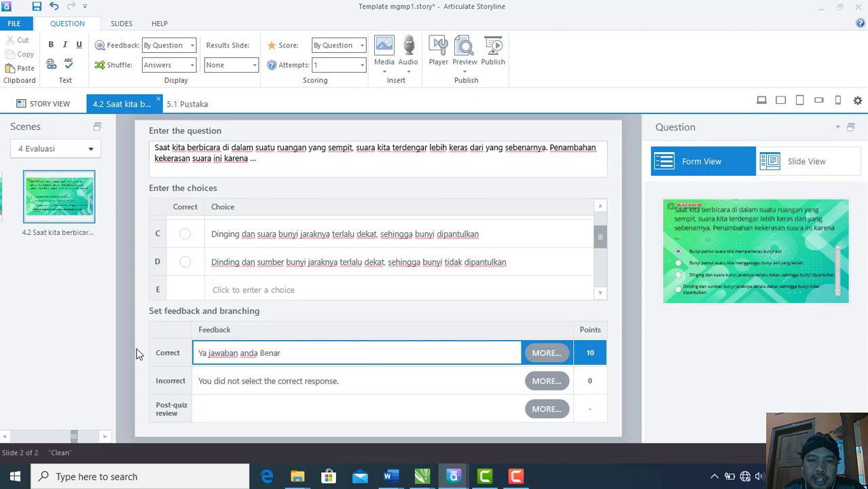
Replace question 1's default feedback for an incorrect answer with "Maaf jawaban anda salah" and switch the question to Slide View
click(222, 383)
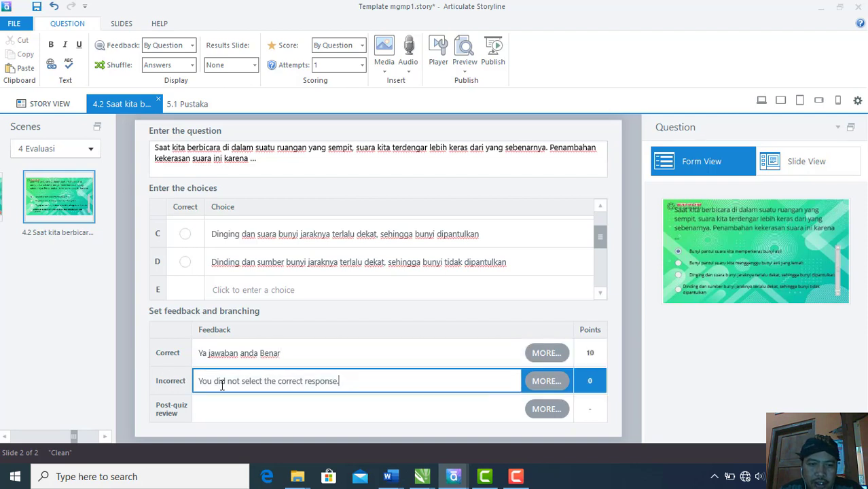
drag(341, 382, 197, 382)
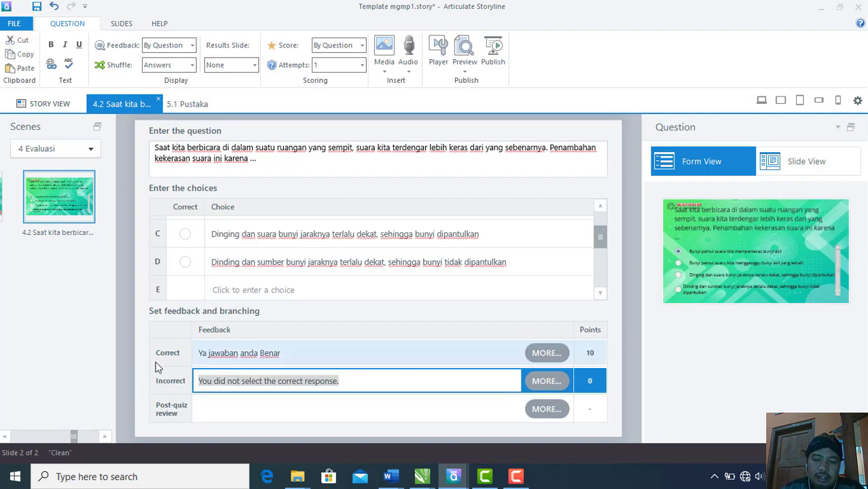
text(Maaf jawaba)
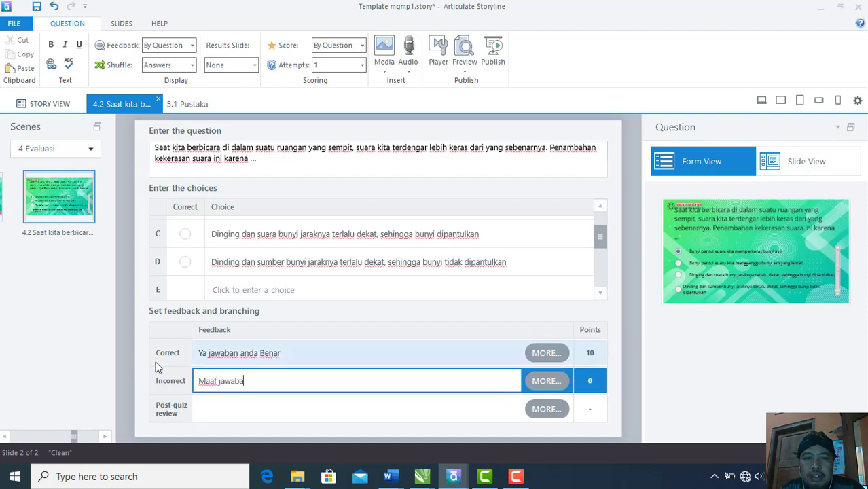
text(n anda salah)
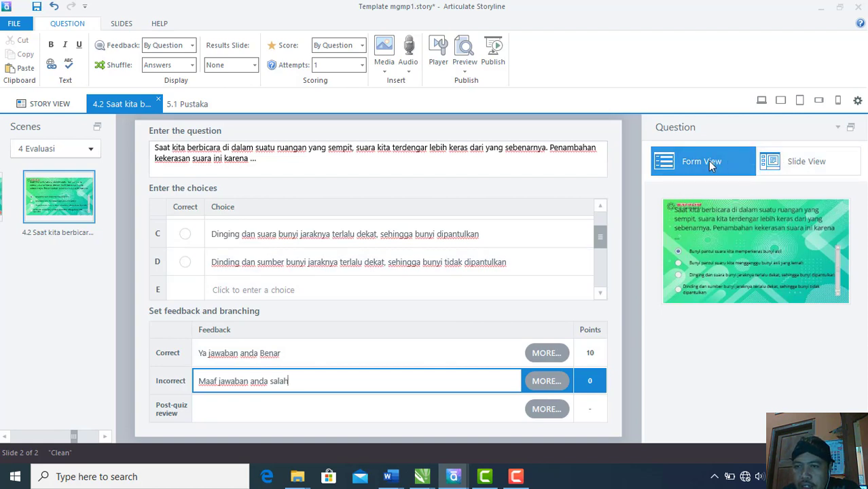
click(774, 165)
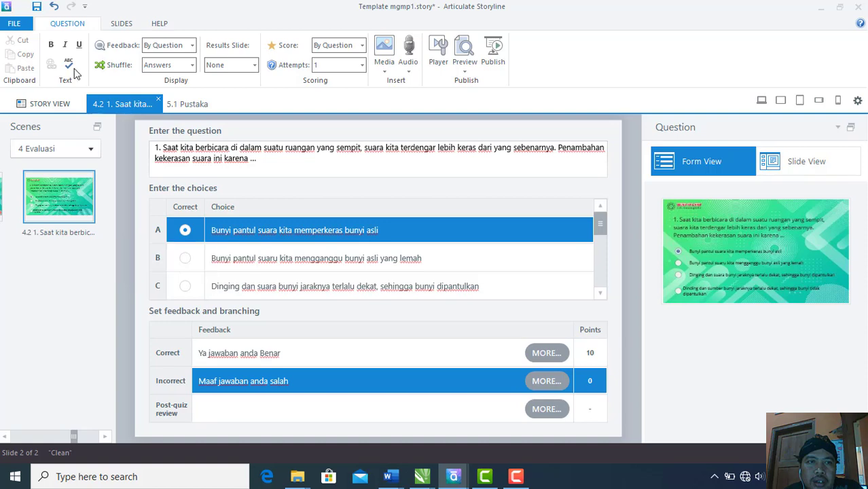
Insert a new graded Multiple Choice question slide after question 1 in the Evaluasi scene
click(122, 24)
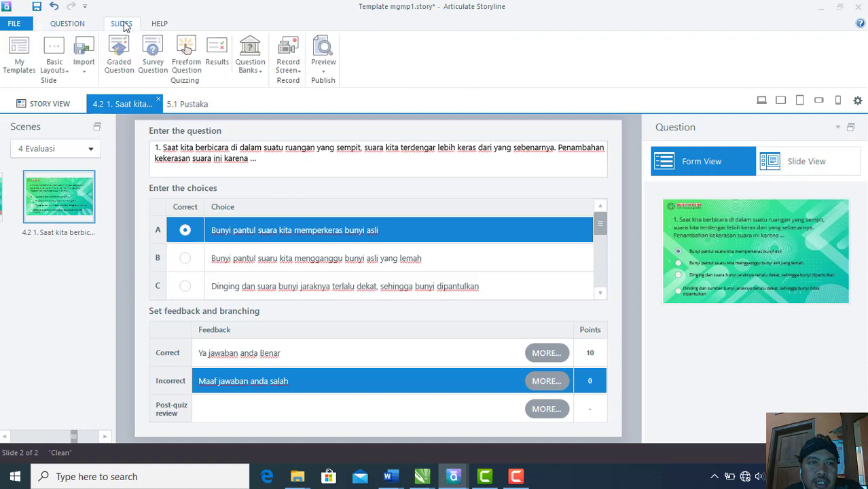
click(126, 56)
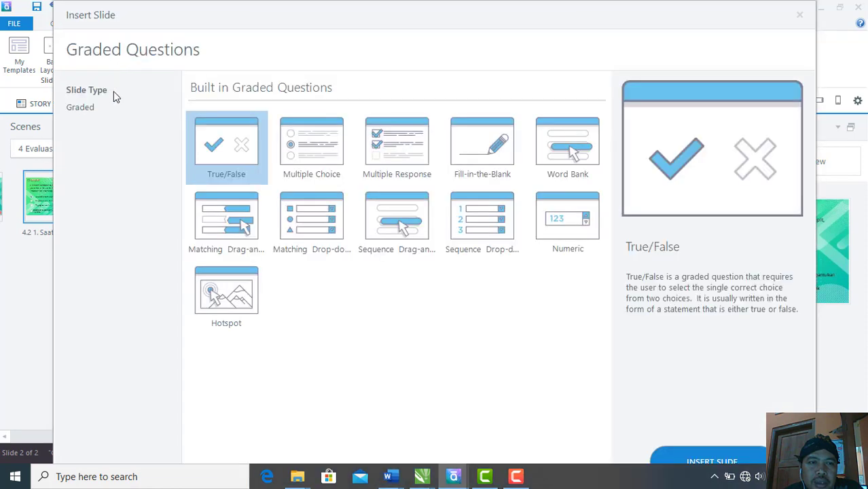
click(333, 148)
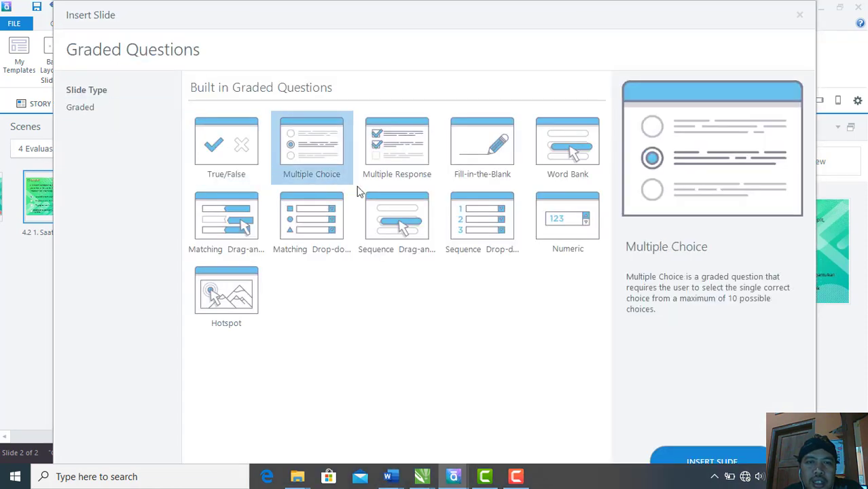
click(697, 460)
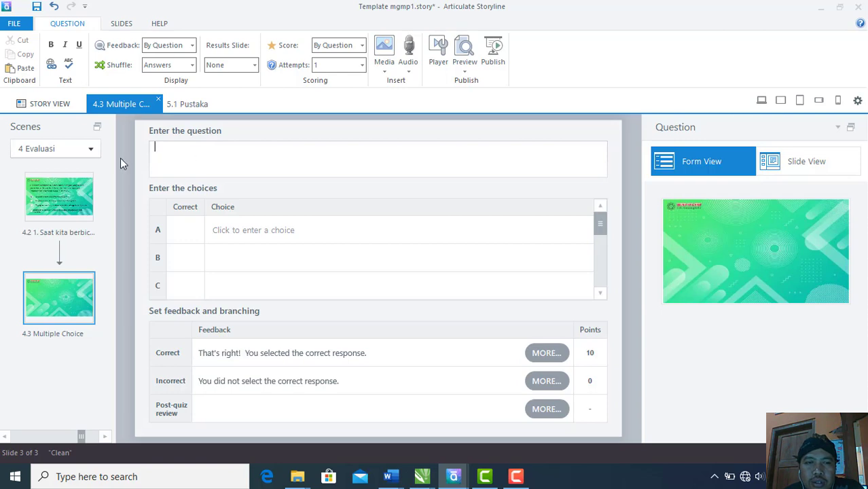
Switch to the naskah bunyi document in Word and copy the full question text of number 2
mouse_move(393, 472)
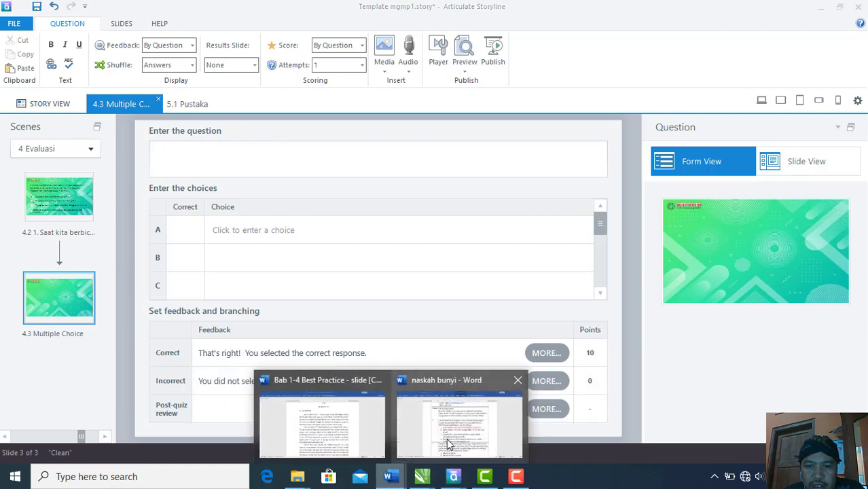
click(450, 443)
scroll(371, 335, down, 1)
scroll(371, 335, down, 1)
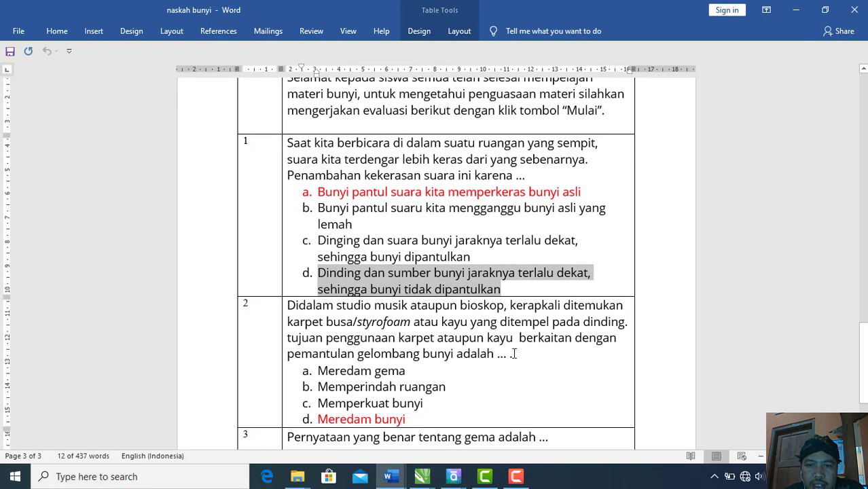
drag(514, 353, 296, 305)
key(ctrl+c)
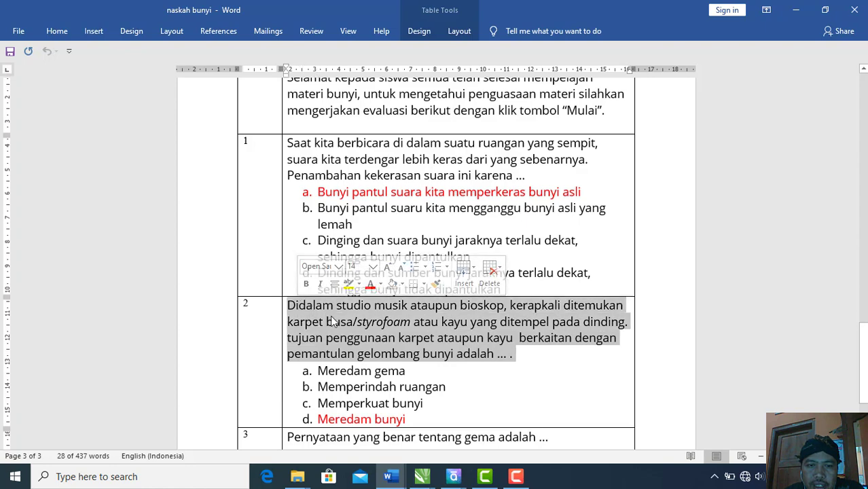
right_click(332, 321)
click(353, 102)
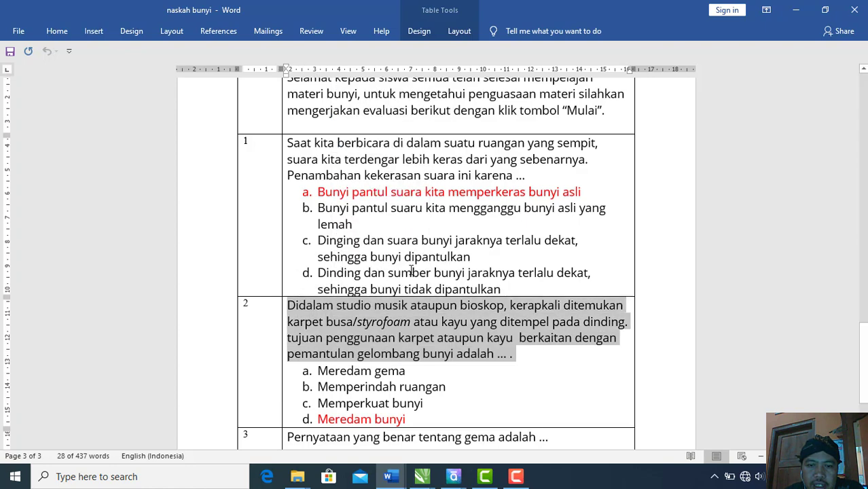
Switch back to the Storyline project, paste the copied text as the new slide's question and prefix it with "2. "
mouse_move(453, 476)
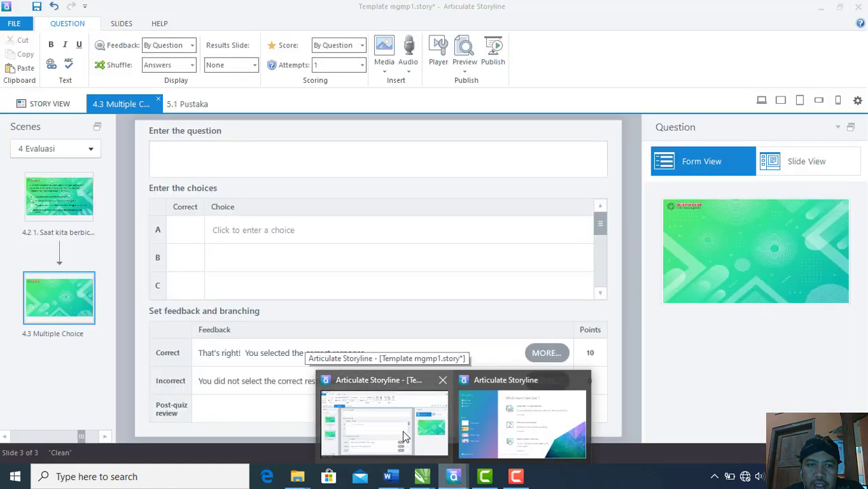
click(403, 436)
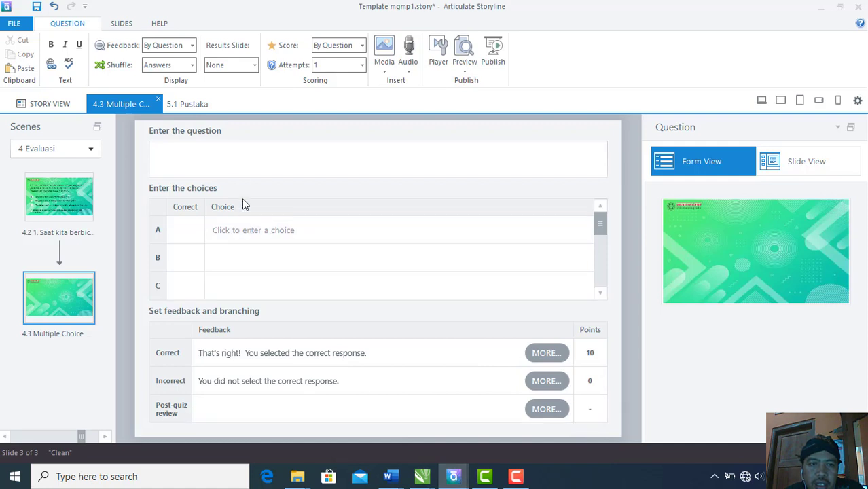
right_click(231, 152)
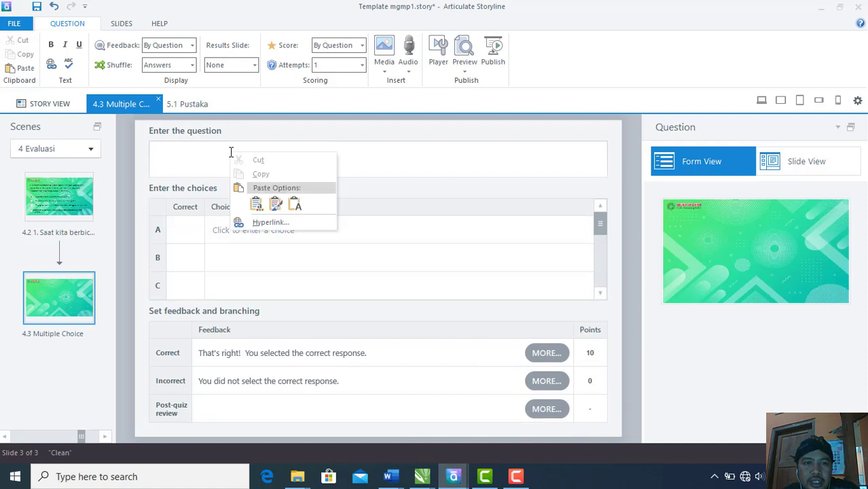
click(256, 204)
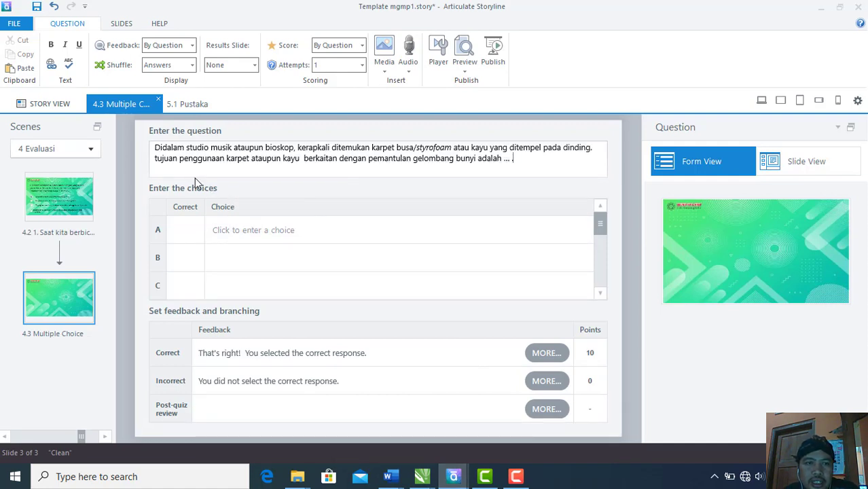
click(155, 148)
text(2.)
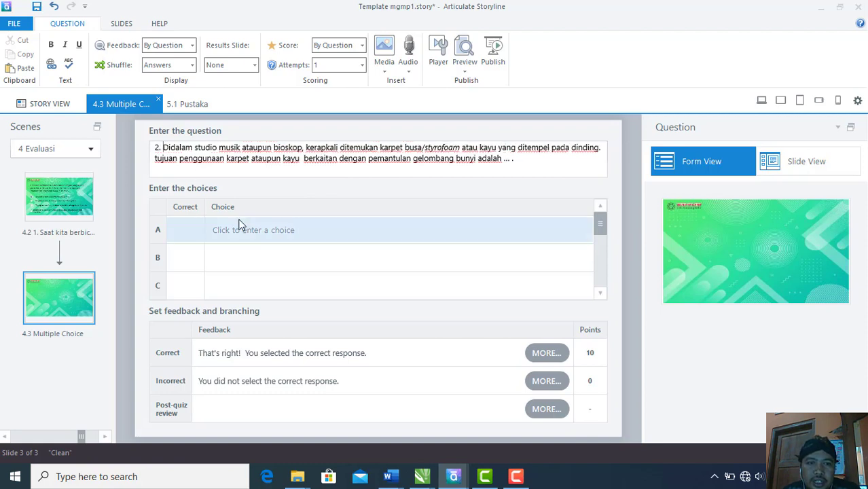
Copy question 2's answer a, "Meredam gema", from the naskah bunyi document in Word and paste it as choice A in Storyline
click(240, 228)
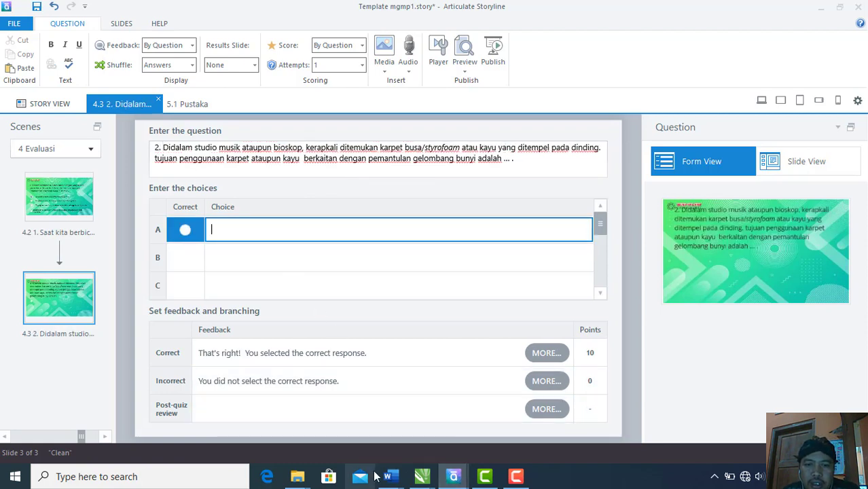
mouse_move(388, 477)
click(476, 438)
scroll(389, 345, down, 3)
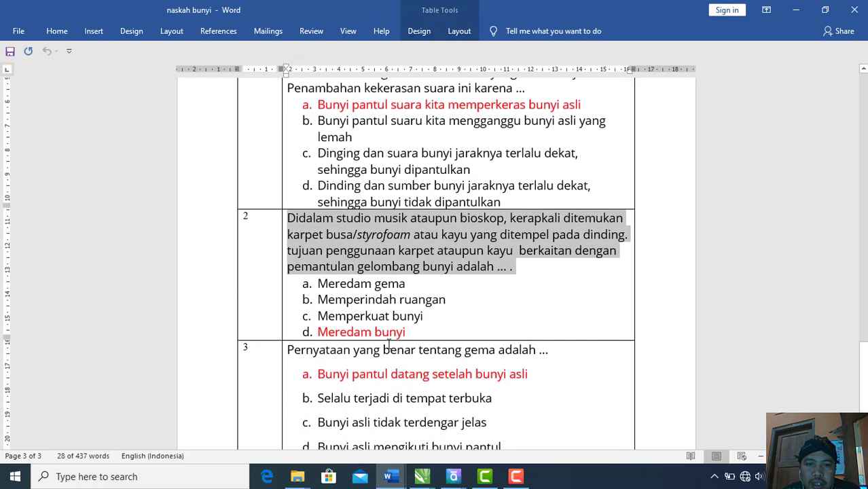
drag(405, 280, 335, 291)
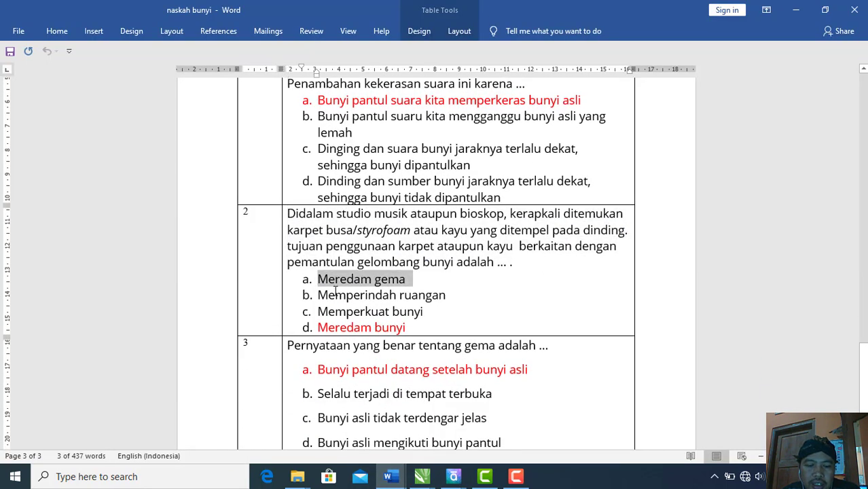
click(454, 477)
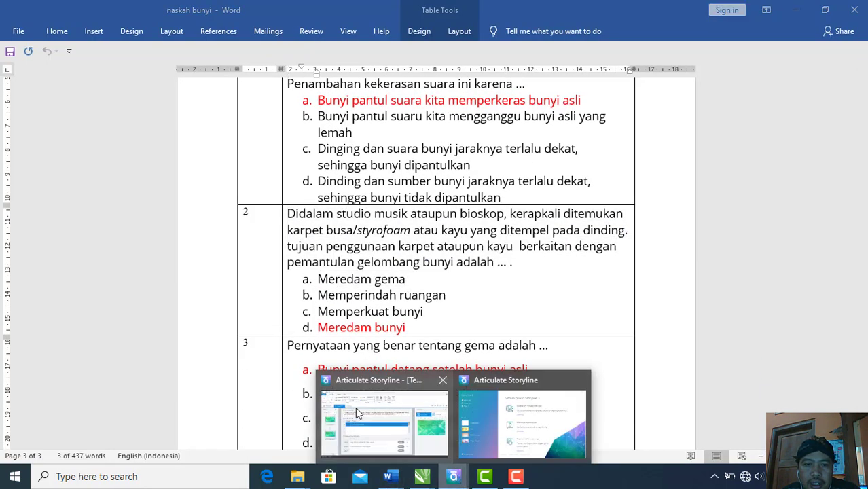
click(355, 407)
click(243, 234)
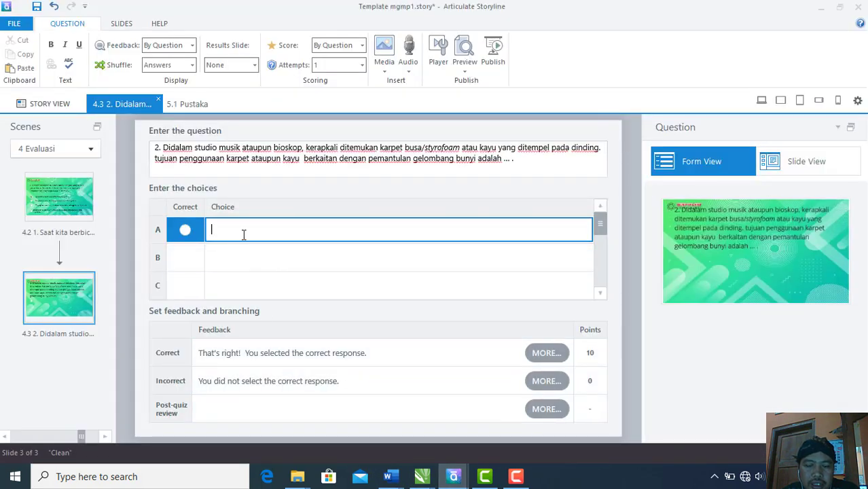
text(a.	Meredam gema)
Copy question 2's answer b, "Memperindah ruangan", from the naskah bunyi document in Word and paste it as choice B in Storyline
click(391, 476)
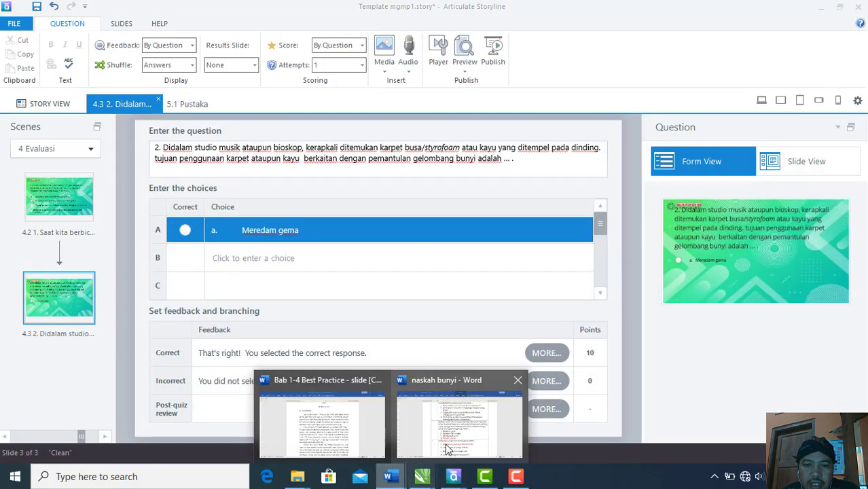
click(454, 437)
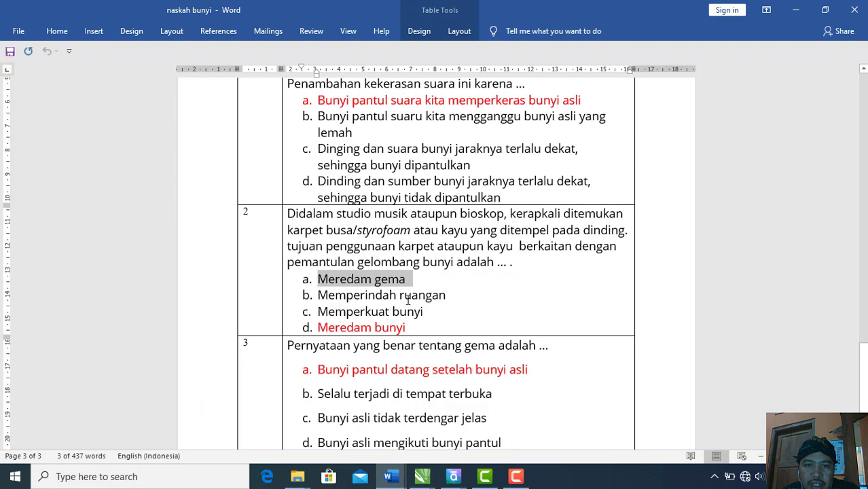
drag(408, 299, 343, 300)
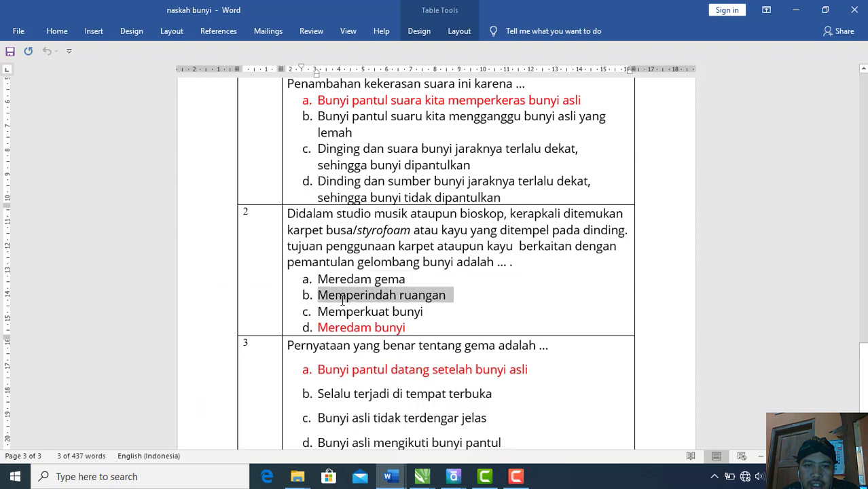
click(454, 476)
click(397, 435)
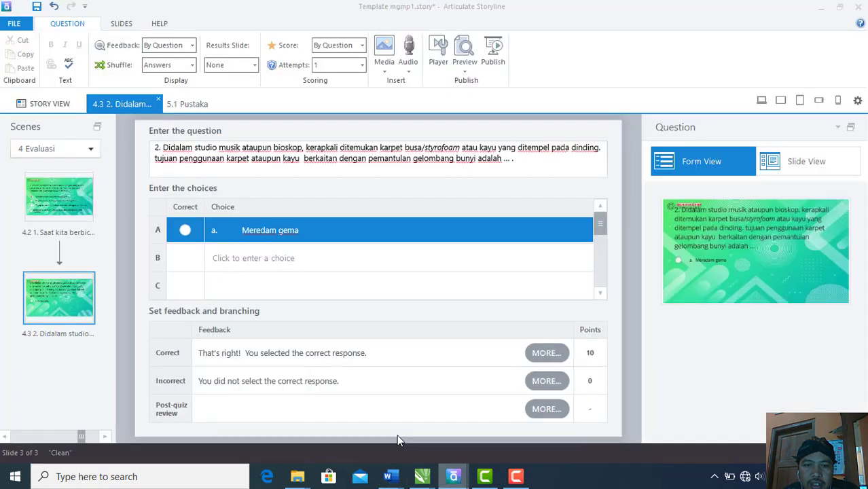
click(249, 257)
text(a.	Memperindah ruangan)
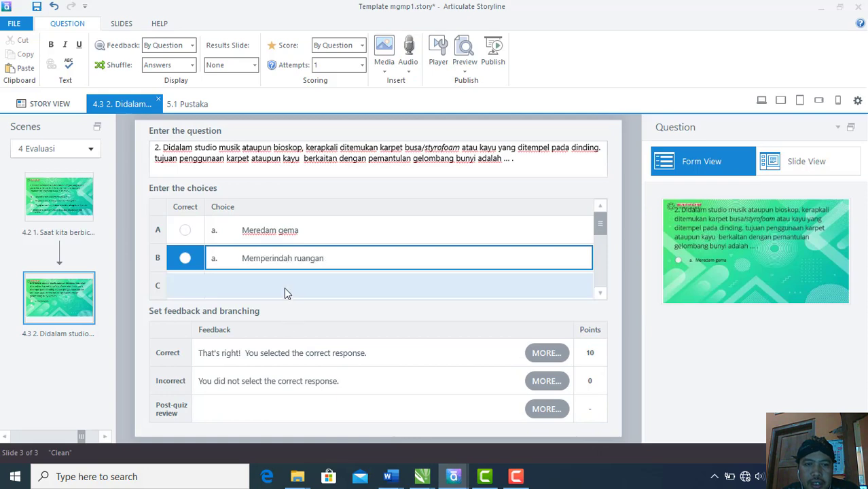
Copy question 2's answer c, "Memperkuat bunyi", from the naskah bunyi document in Word and enter it as choice C in Storyline
click(284, 286)
click(390, 476)
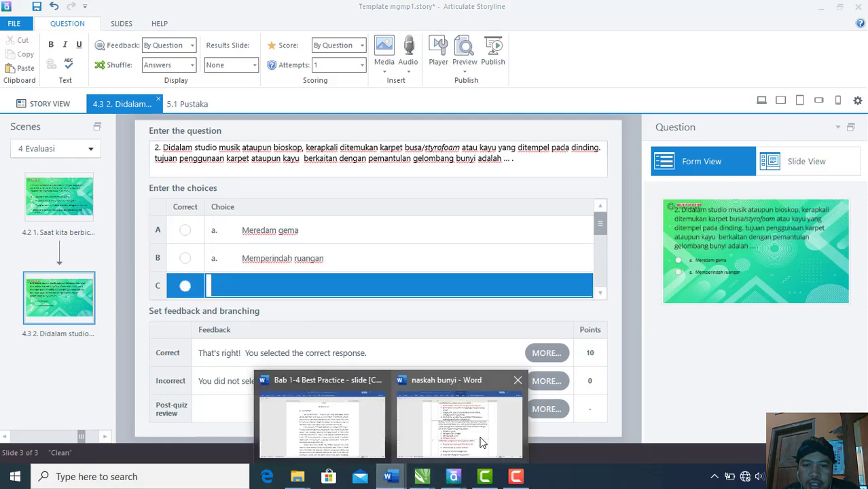
click(433, 412)
drag(411, 310, 333, 310)
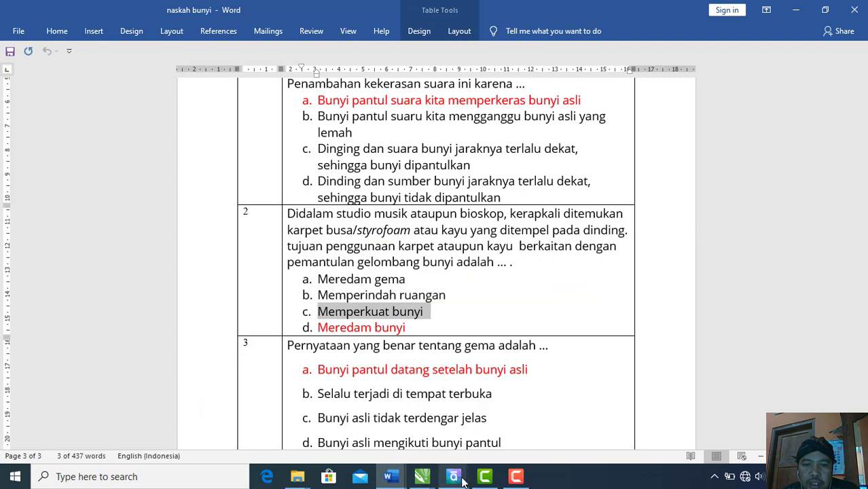
click(454, 477)
click(416, 425)
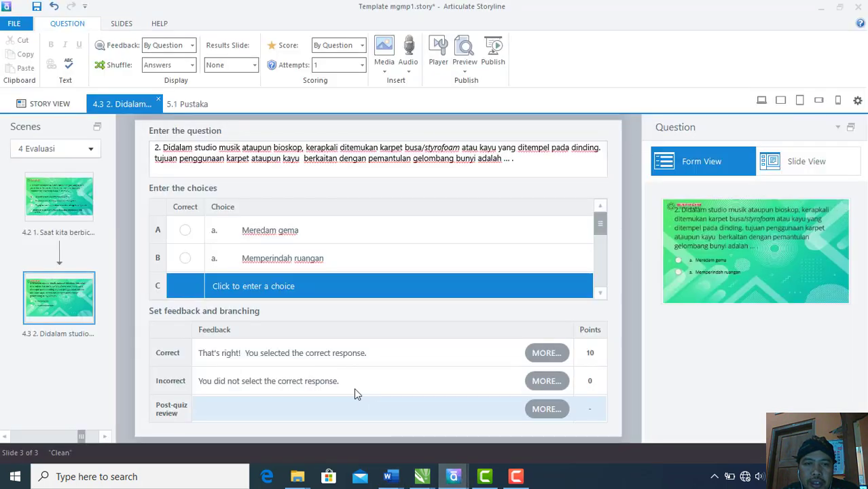
click(253, 287)
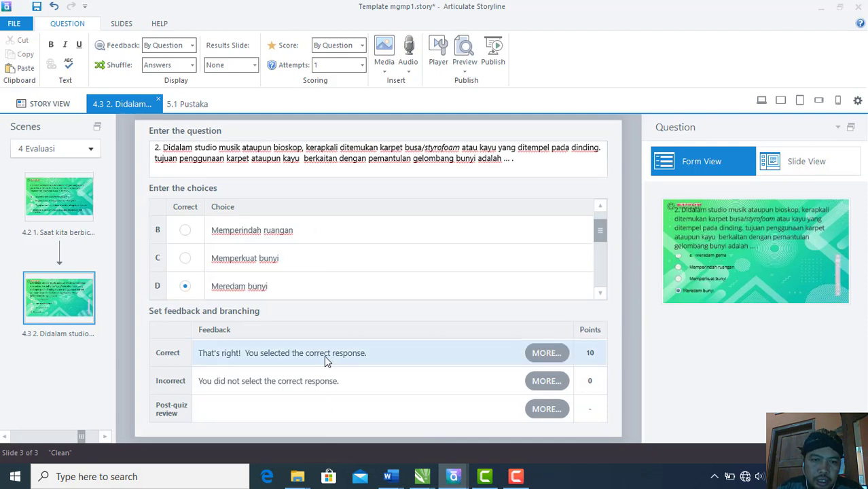
Replace question 2's correct-answer feedback with "Ya Jawaban anda Benar"
click(324, 356)
drag(391, 351, 196, 353)
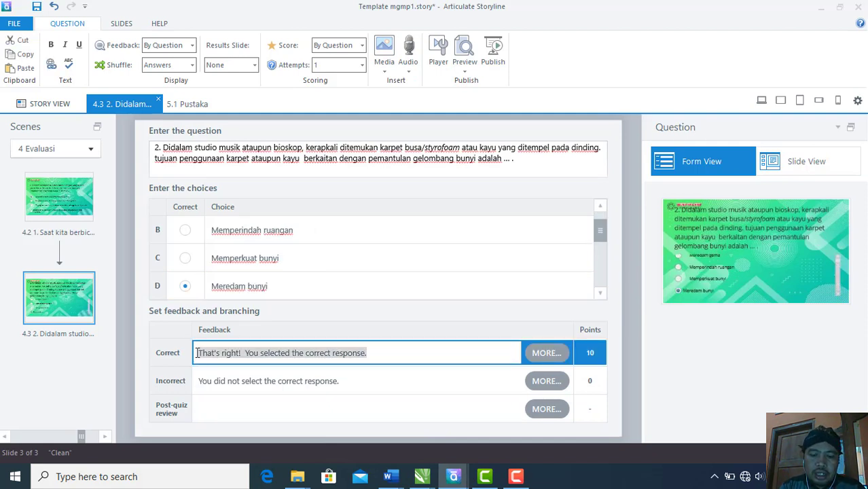
text(Ya Jaw)
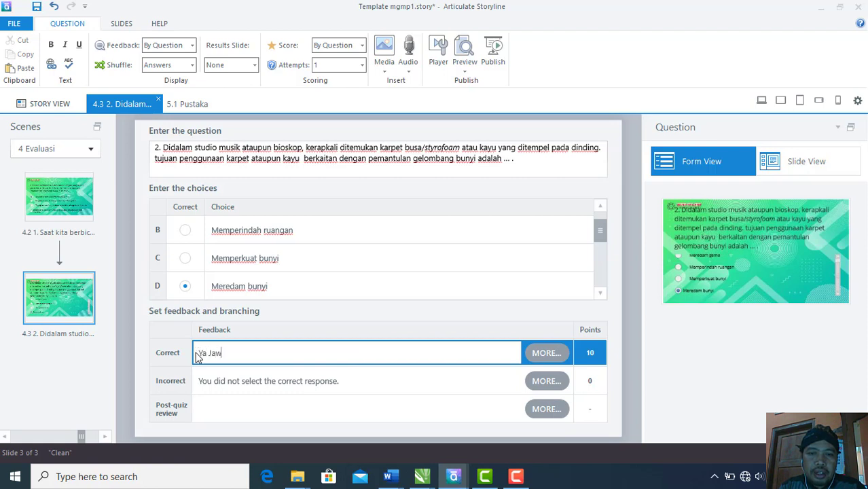
text(aban anda)
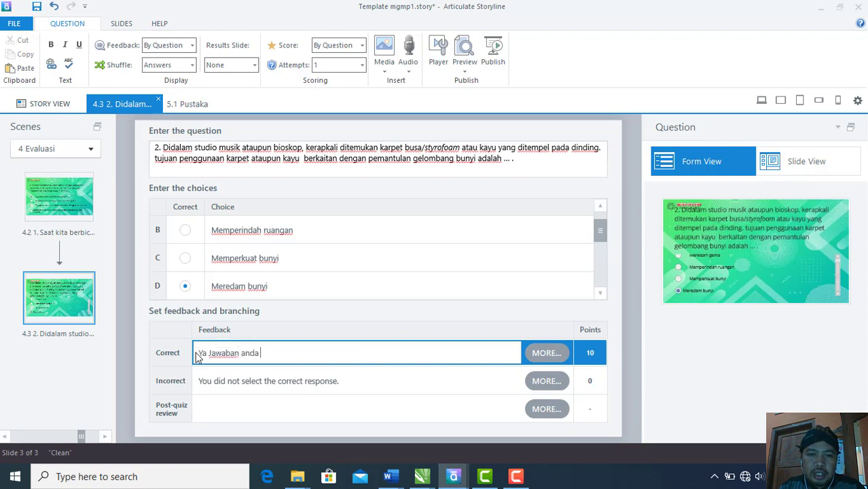
text( Benar)
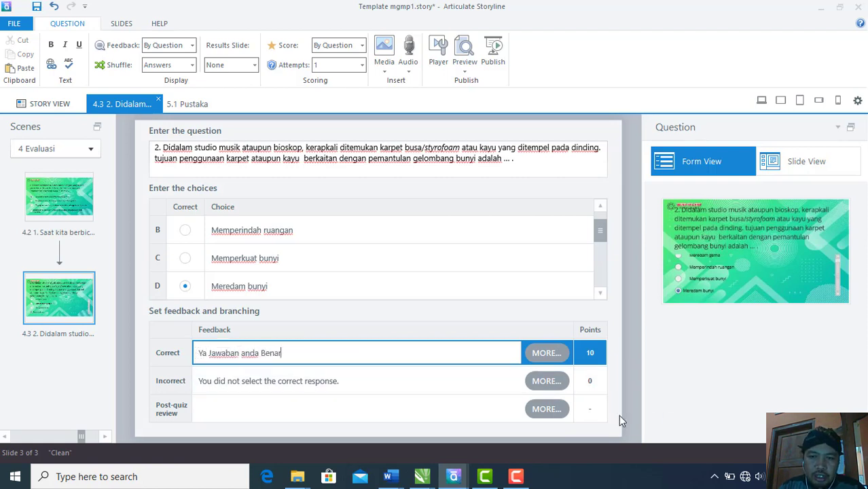
Replace question 2's incorrect-answer feedback with "Jawaban anda salah"
click(281, 384)
drag(342, 380, 177, 384)
text(Jawaba)
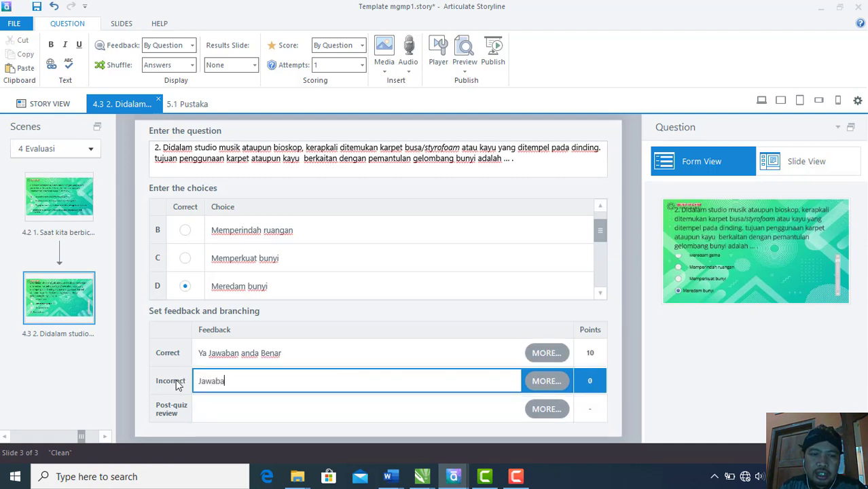
text(n anda salah)
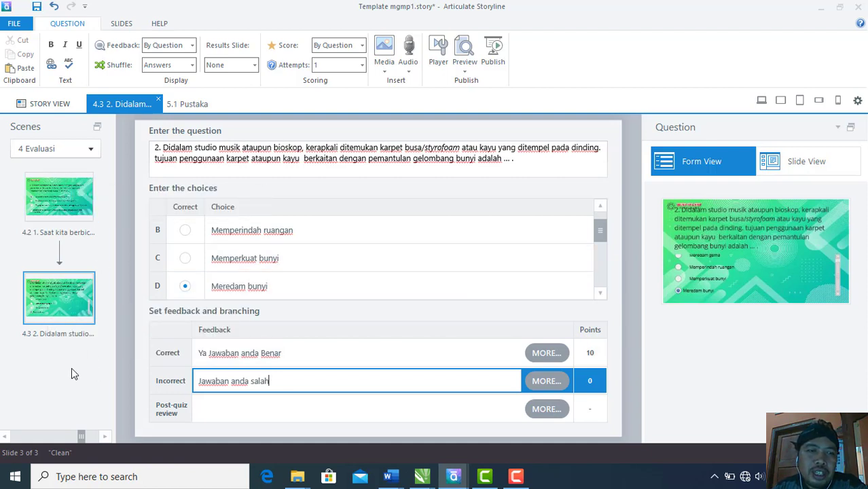
Insert a new graded Multiple Choice question slide and start its question text with "3. "
click(121, 24)
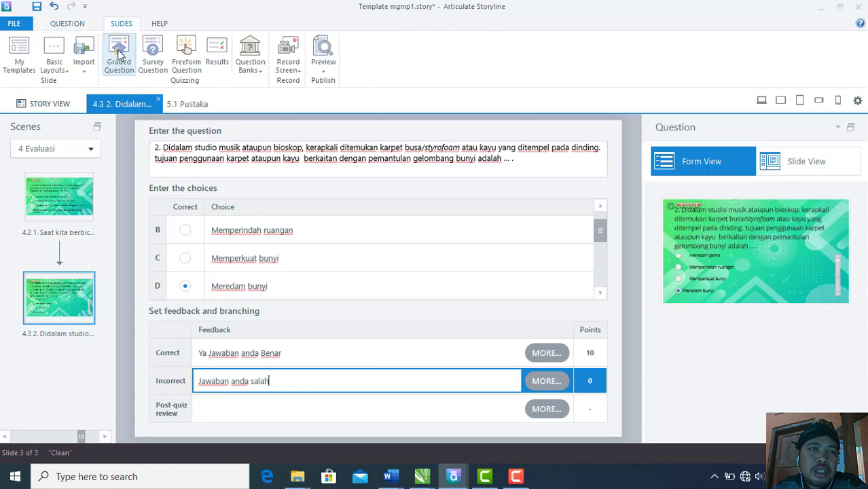
click(118, 54)
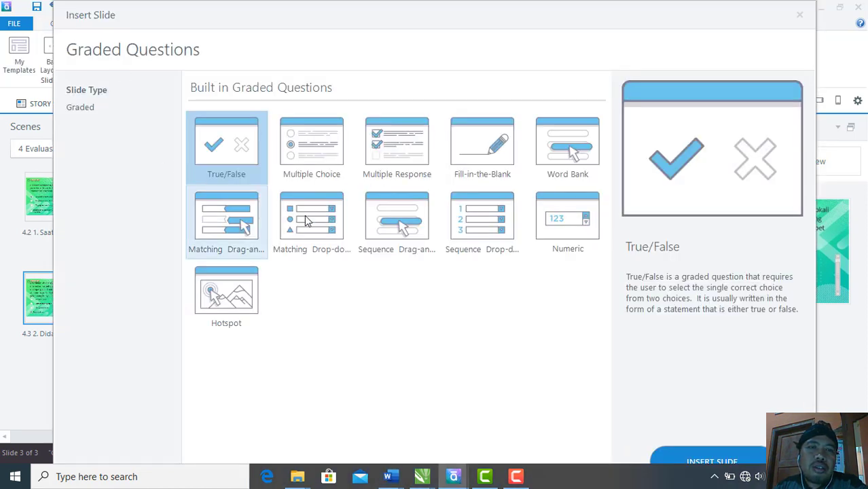
click(314, 156)
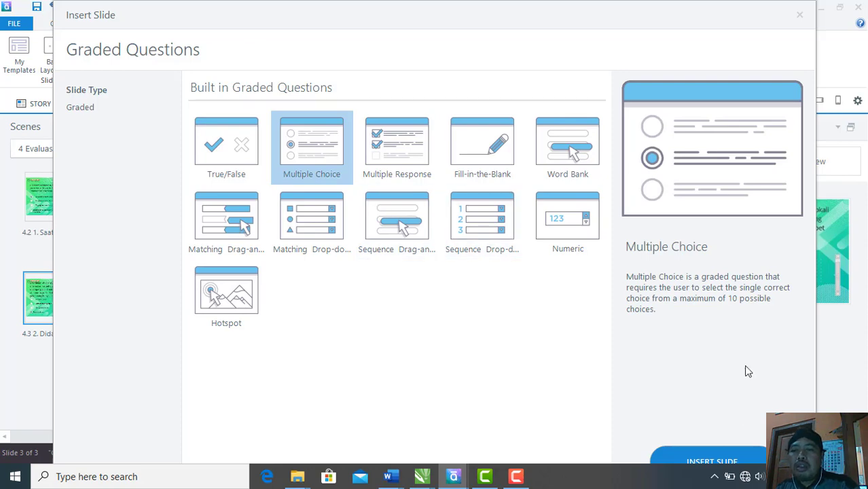
click(712, 461)
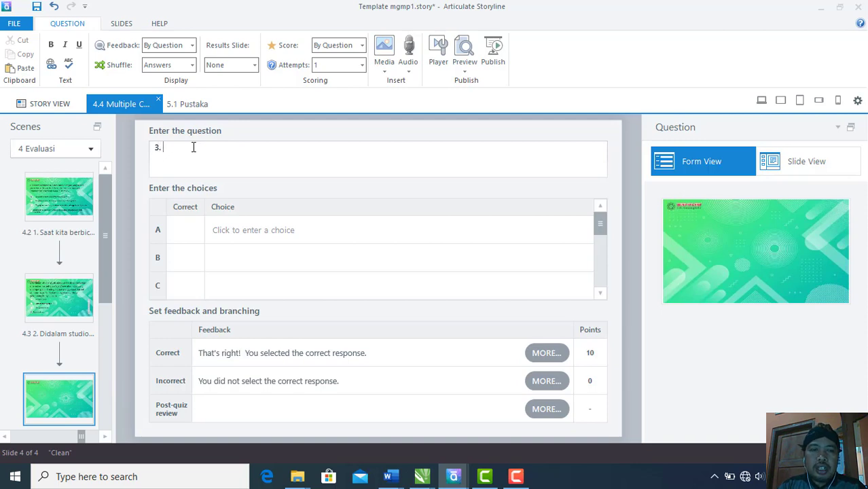
Copy question 3's text, "Pernyataan yang benar tentang gema adalah ...", from the naskah bunyi document in Word and paste it after "3. " in Storyline
mouse_move(388, 477)
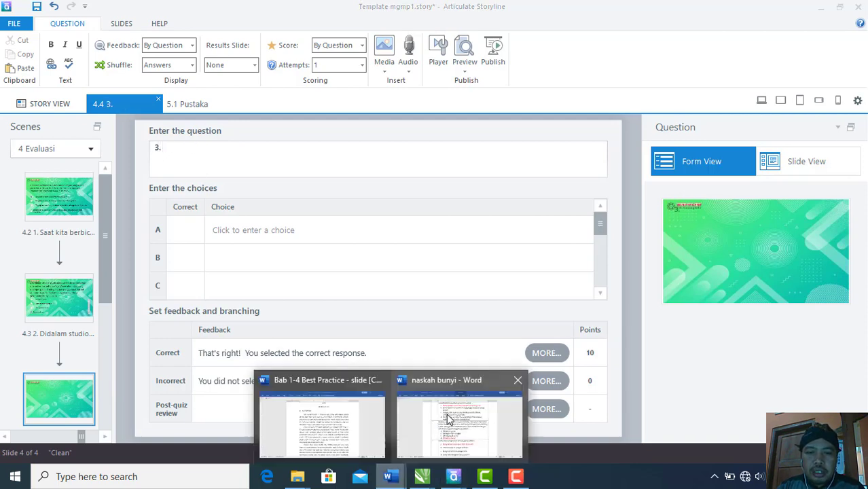
click(449, 418)
scroll(483, 306, down, 2)
drag(551, 286, 288, 288)
key(ctrl+c)
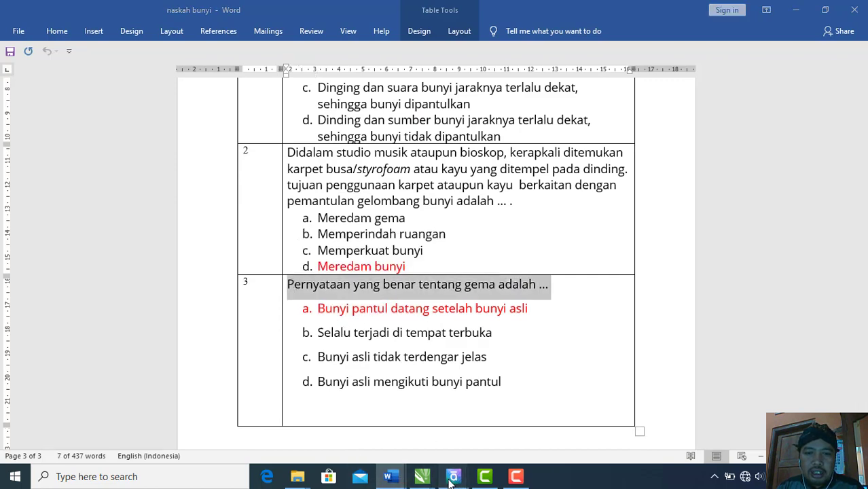
click(423, 476)
click(378, 418)
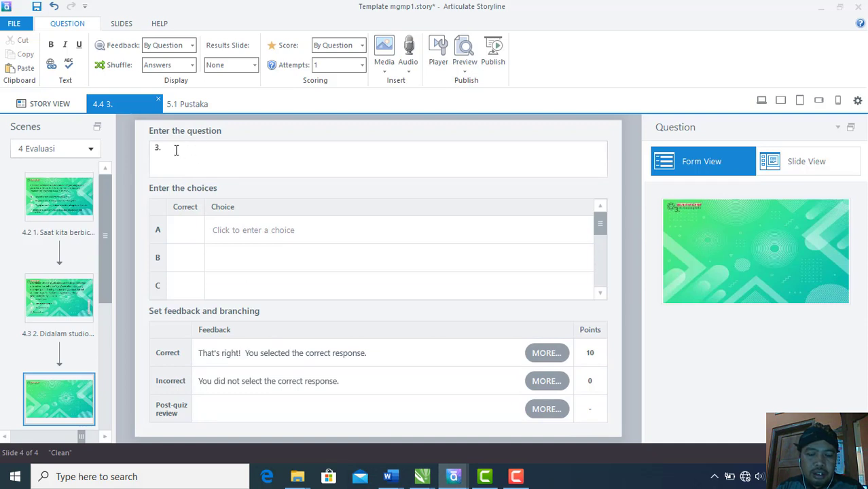
key(ctrl+v)
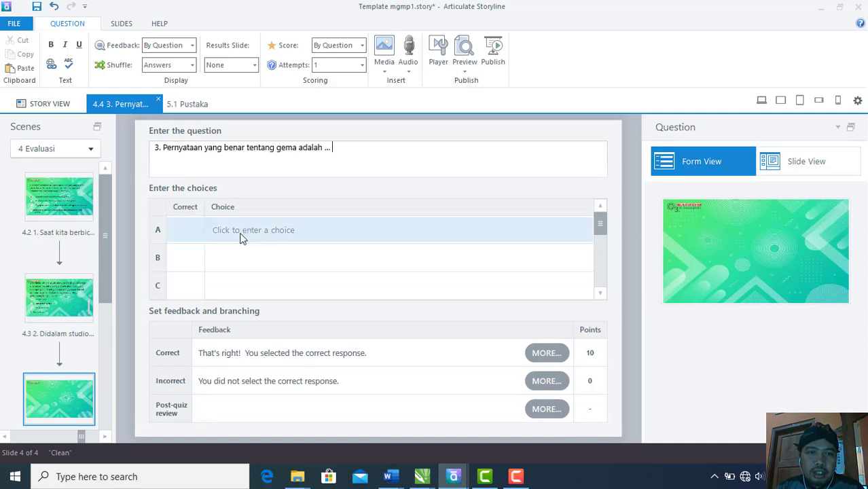
Copy question 3's answer a, "Bunyi pantul datang setelah bunyi asli", from the naskah bunyi document in Word and paste it as choice A in Storyline
click(243, 233)
click(391, 476)
click(450, 427)
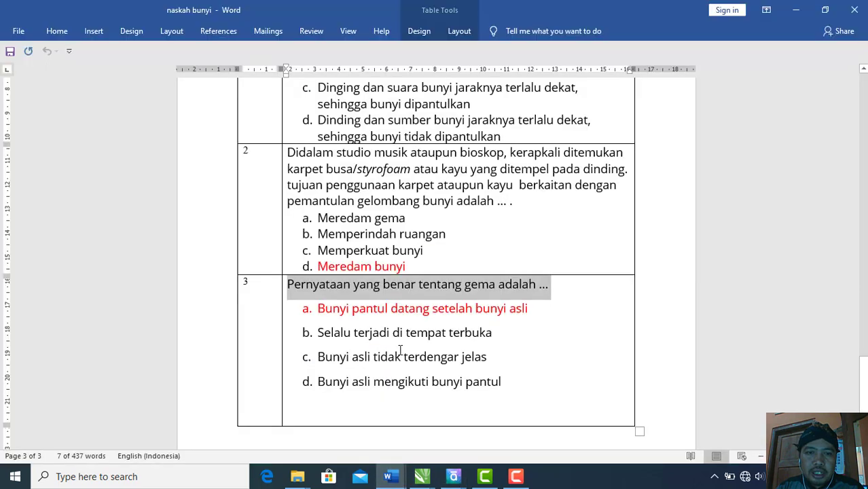
drag(536, 306, 310, 308)
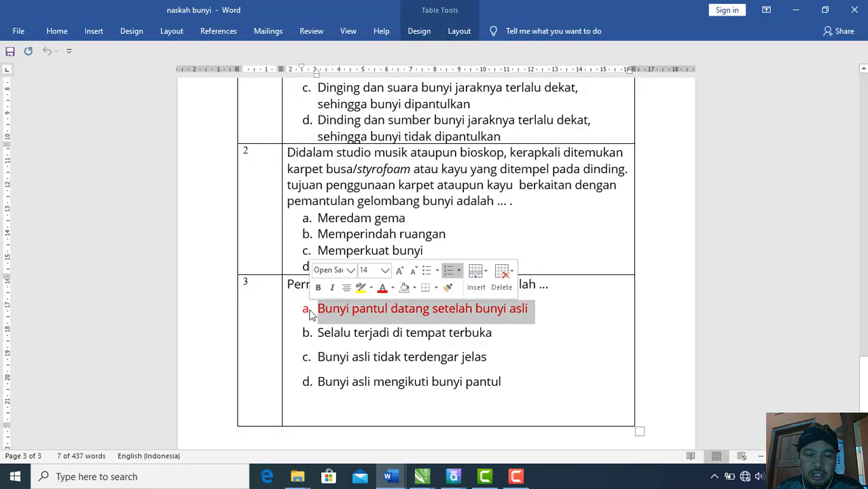
click(453, 477)
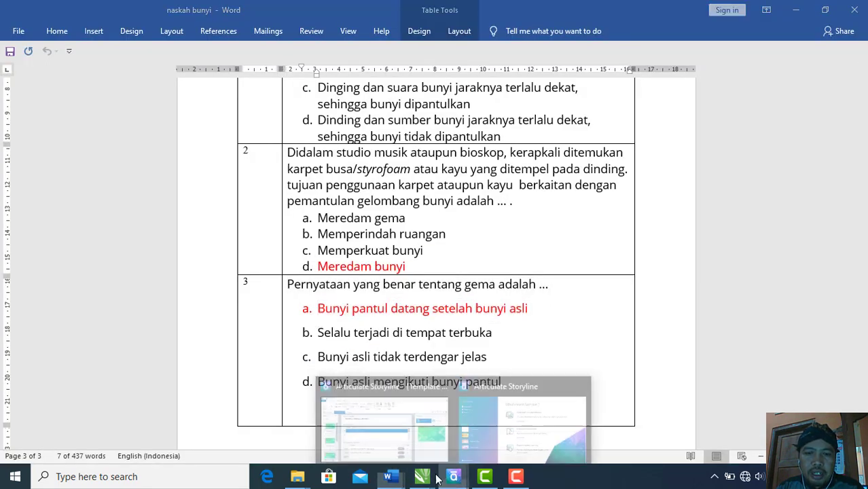
click(388, 435)
click(239, 231)
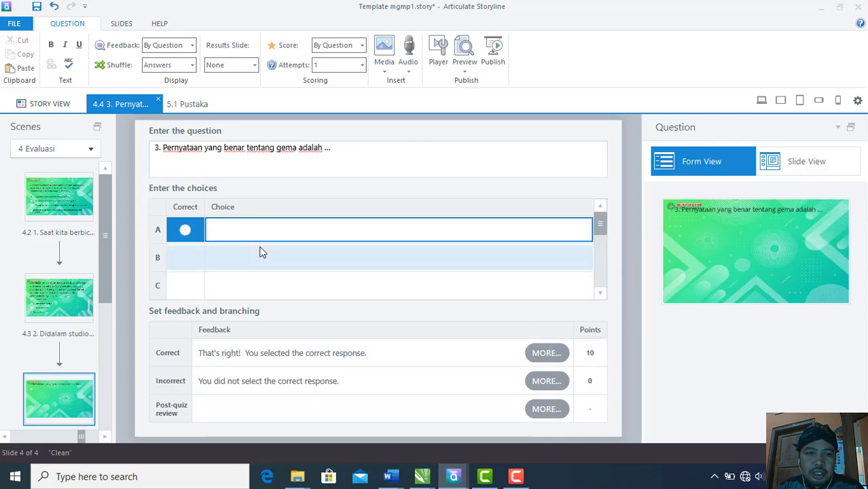
text(a.	Bunyi pantul datang setelah bunyi asli)
Mark choice A as the correct answer and remove the "a." prefix from its text
click(185, 229)
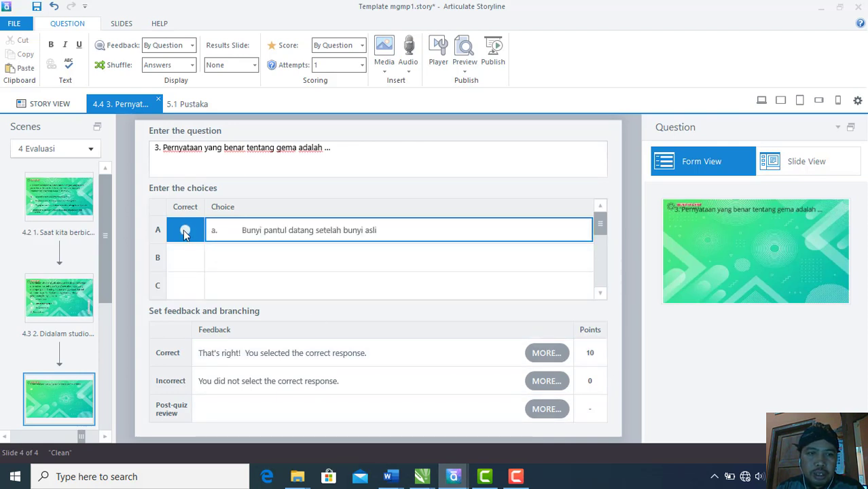
click(238, 231)
drag(231, 231, 203, 232)
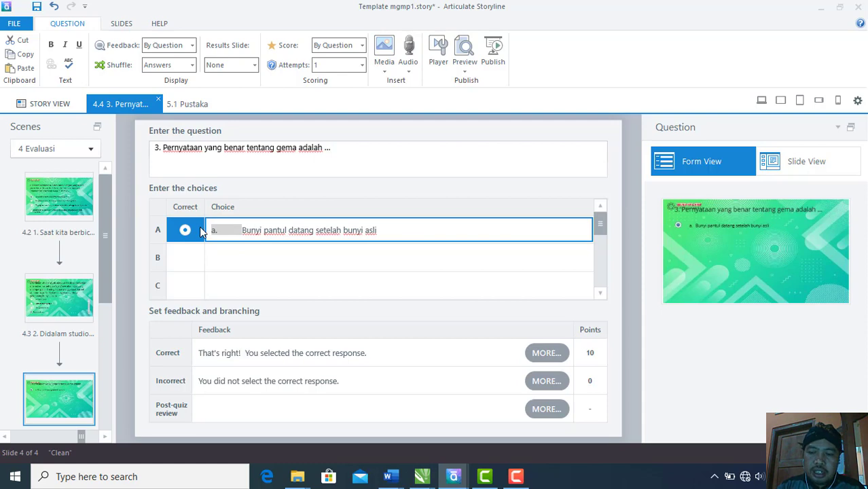
key(BackSpace)
Enter "Selalu terjadi di tempat terbuka", "Bunyi asli tidak terdengar jelas" and "Bunyi asli mengikuti bunyi pantul" from the Word script as choices B to D in Storyline
click(238, 257)
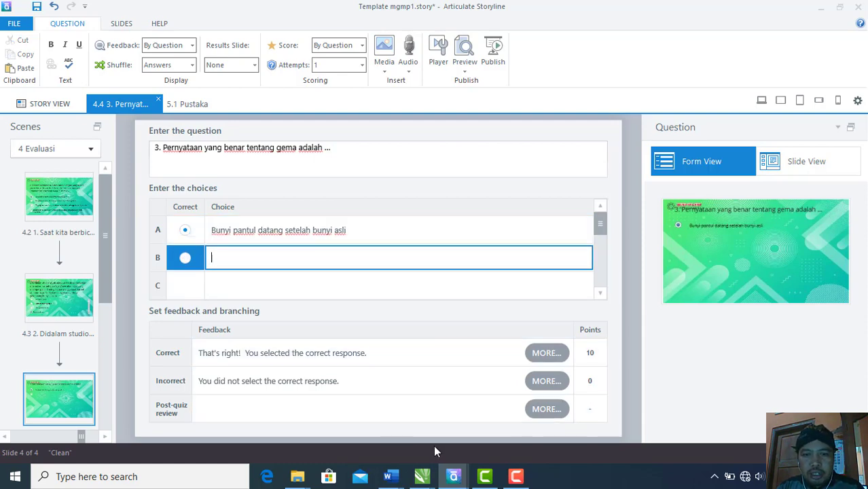
click(389, 477)
click(461, 430)
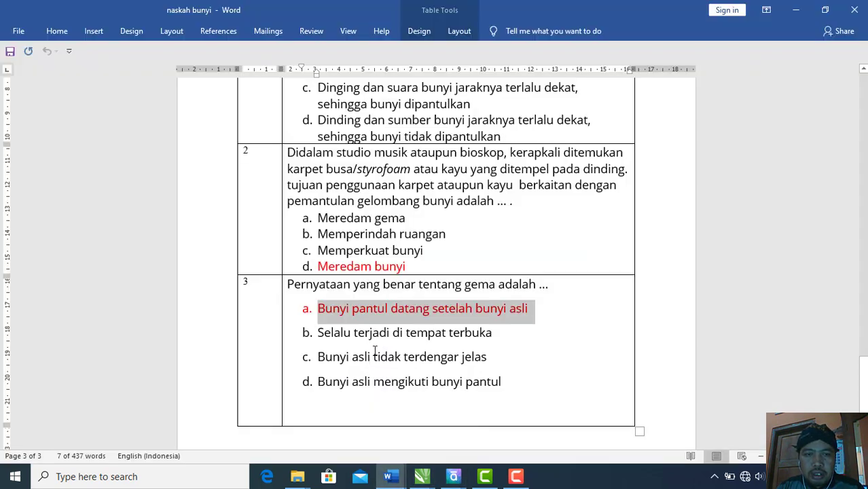
drag(493, 327, 329, 328)
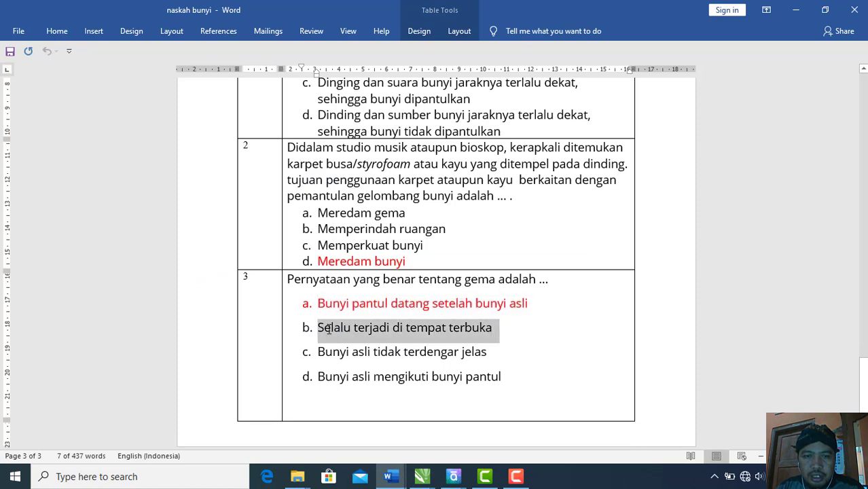
key(alt+Tab)
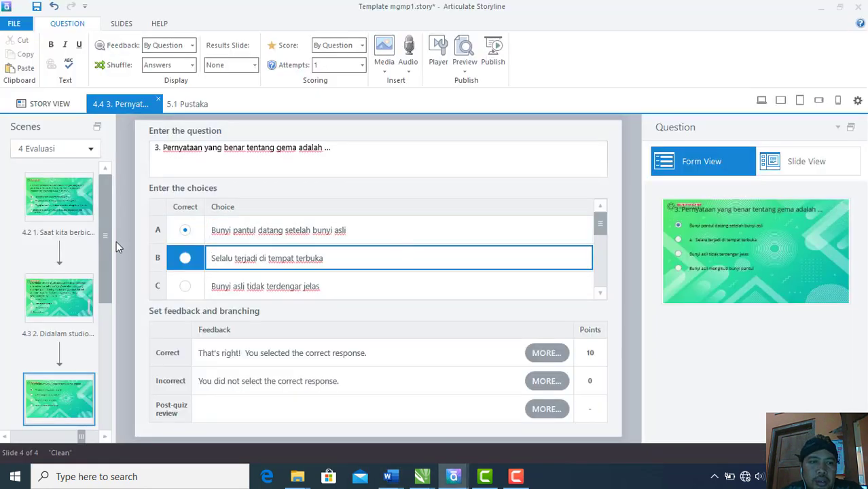
Open question 2's slide, 4.3, in Slide View for layout editing
click(62, 392)
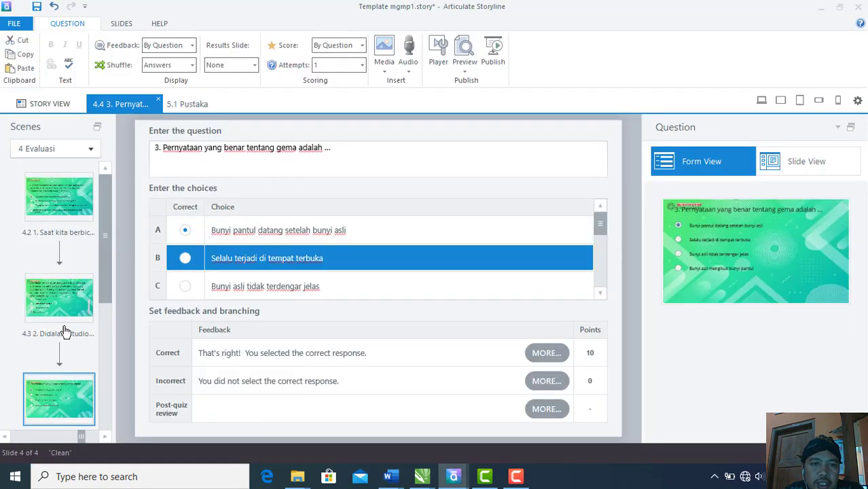
click(65, 301)
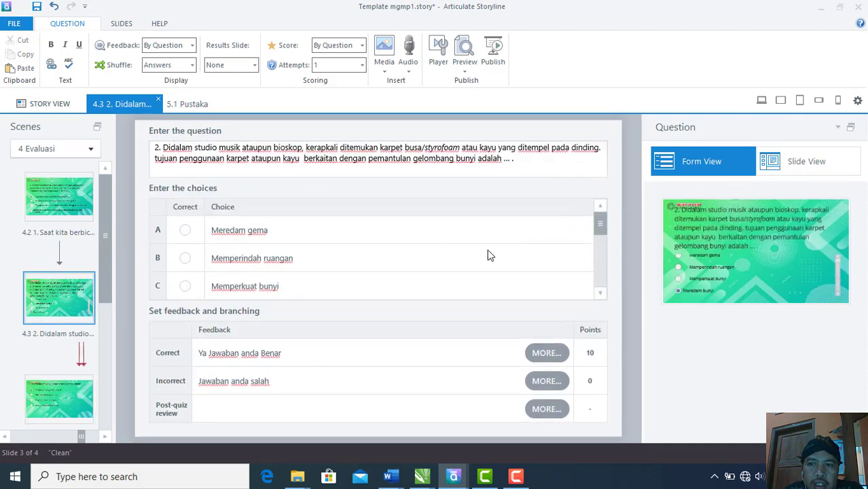
click(80, 311)
double_click(77, 296)
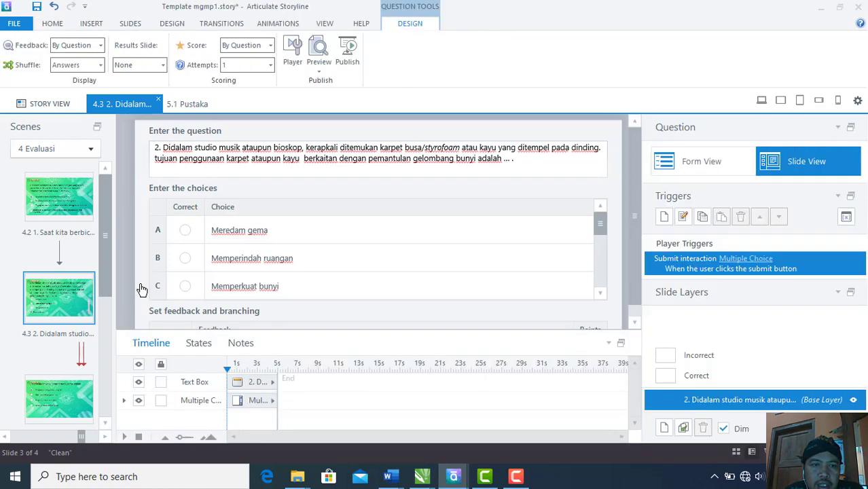
Set question 2's text size to 14 and move its text box down below the MGMP IPA SMP logo
click(338, 166)
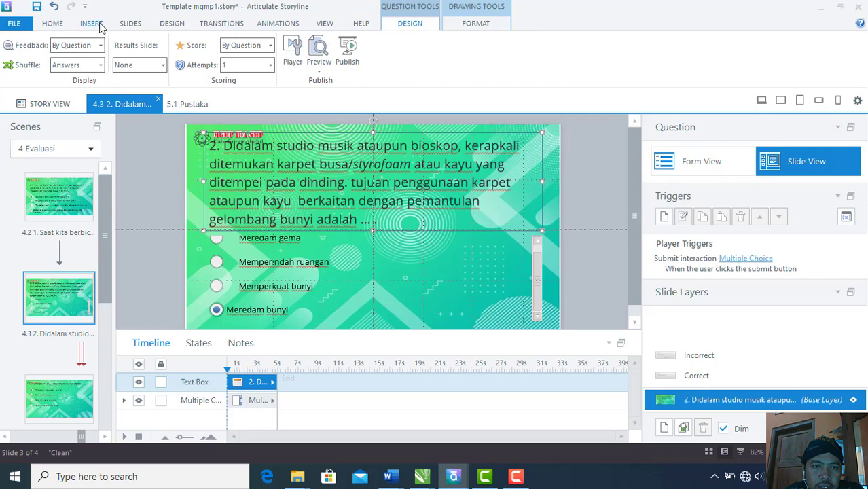
click(53, 23)
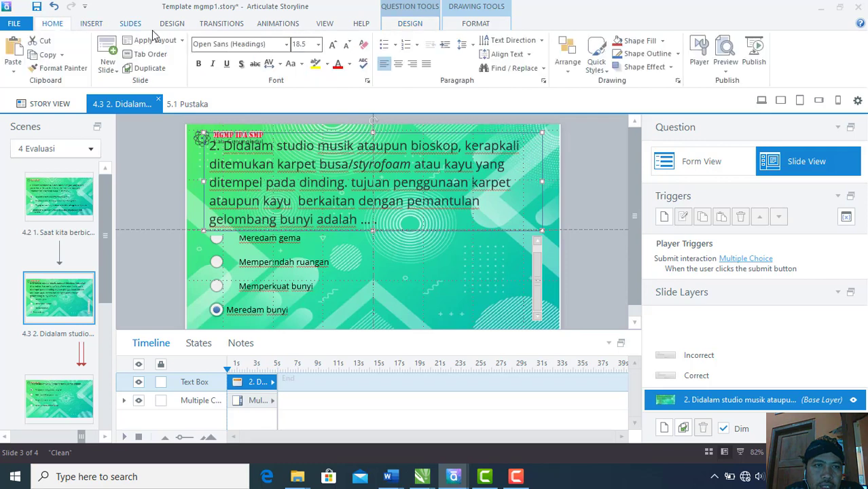
click(318, 45)
click(301, 124)
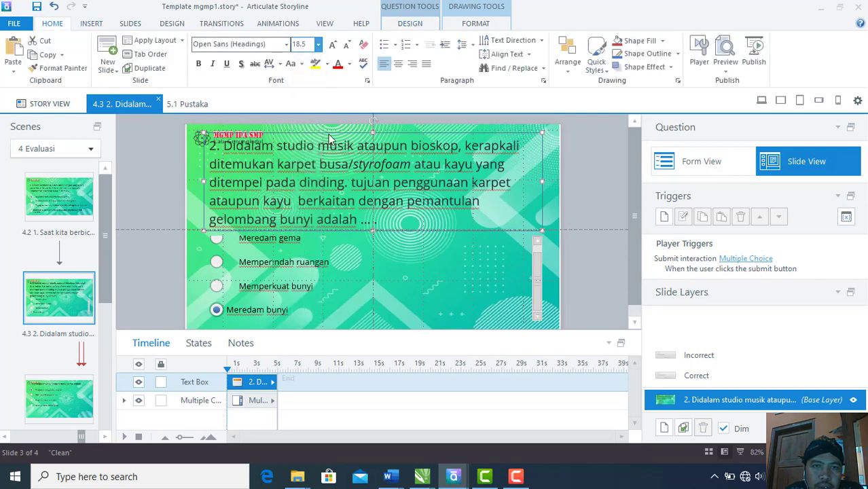
drag(342, 135, 344, 161)
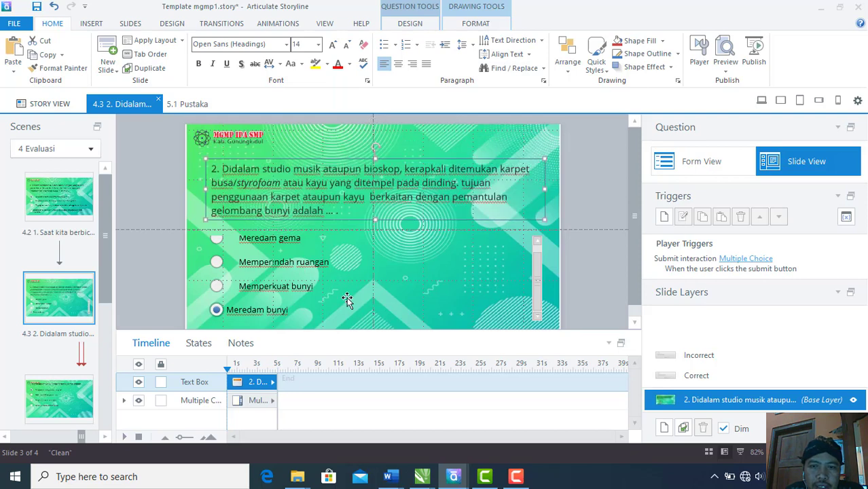
Enlarge question 2's answer choices box upward and slightly downward so all four choices fit without a scrollbar
click(451, 299)
click(392, 236)
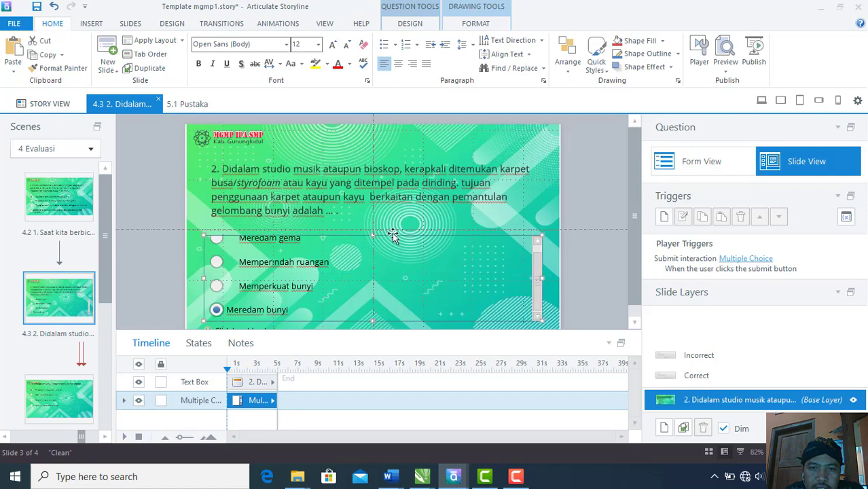
drag(375, 236, 375, 226)
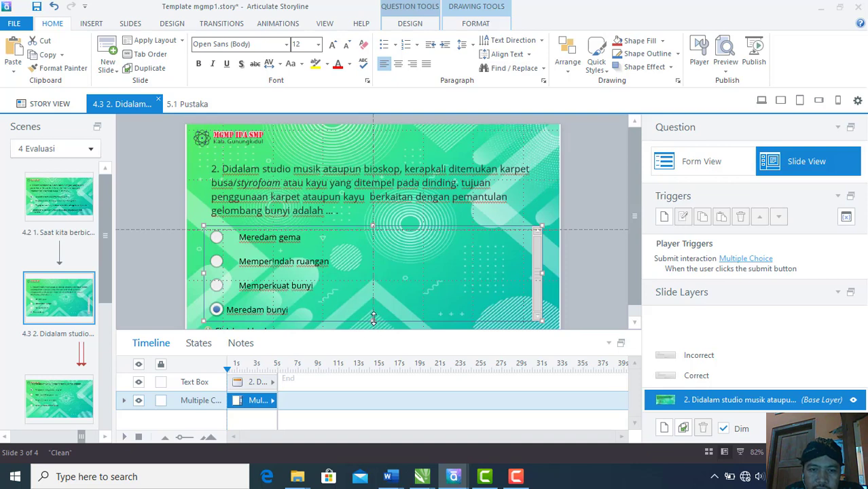
drag(373, 318, 375, 322)
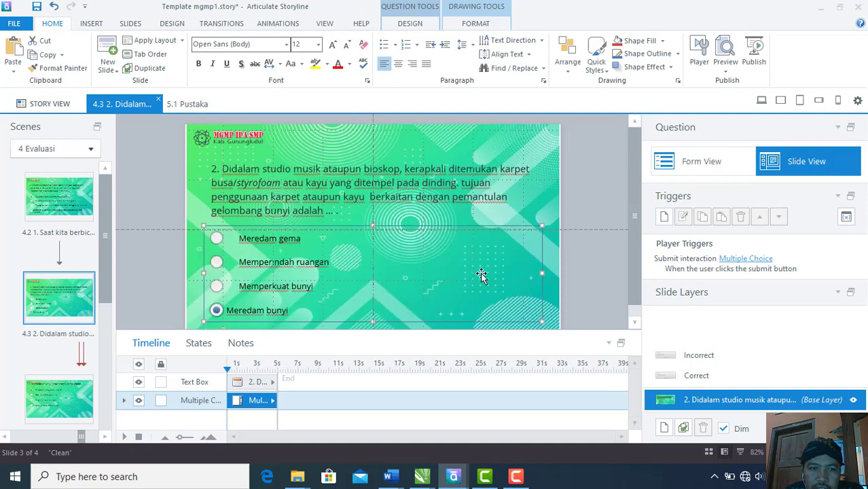
Move question 3's text on slide 4.4 down below the MGMP IPA SMP logo and set its text size to 14
click(61, 394)
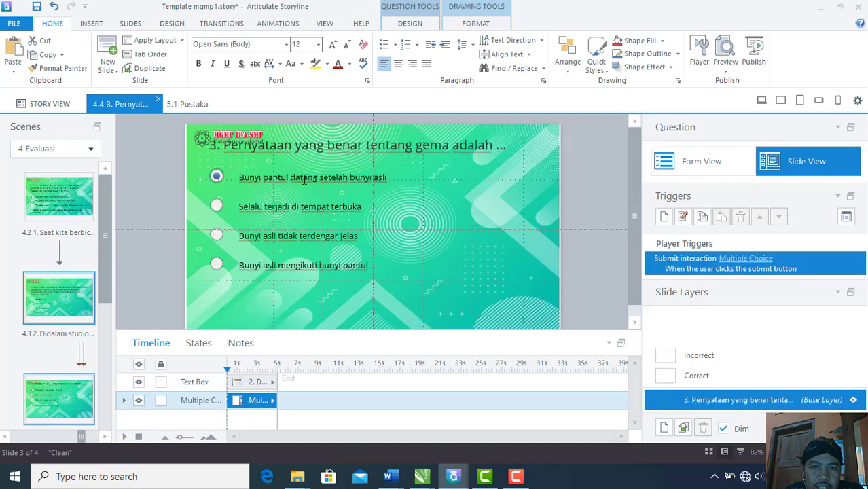
drag(325, 132, 312, 163)
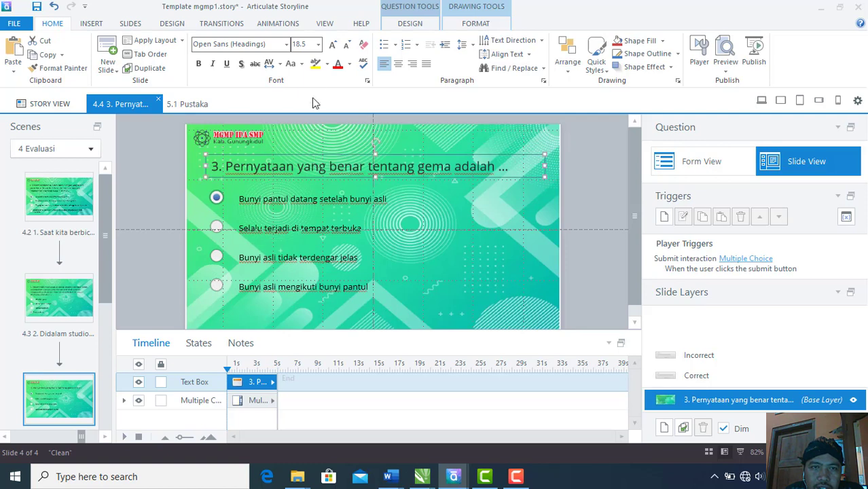
click(318, 44)
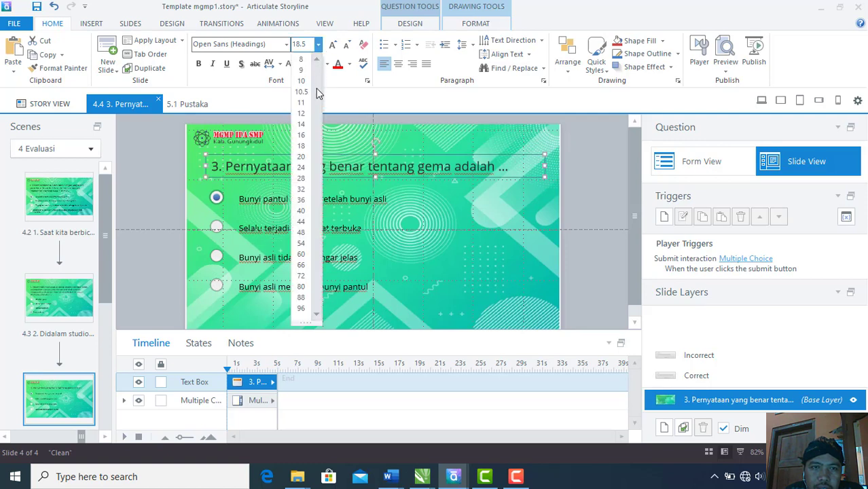
click(301, 124)
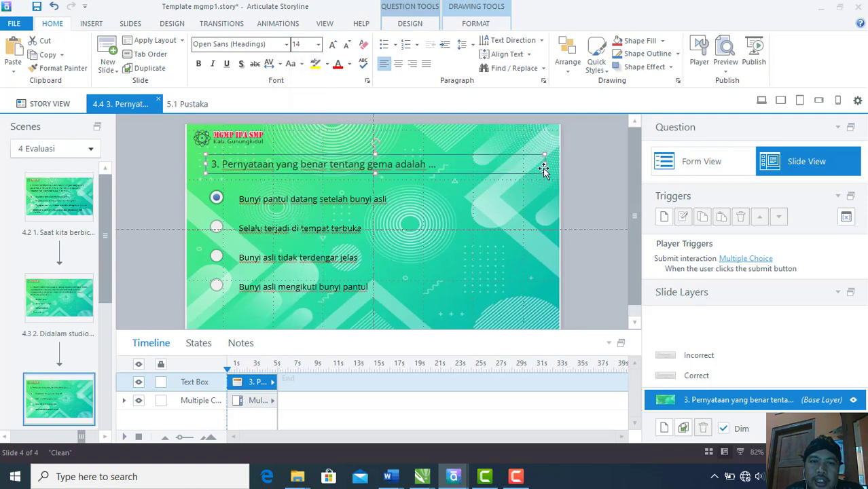
click(573, 184)
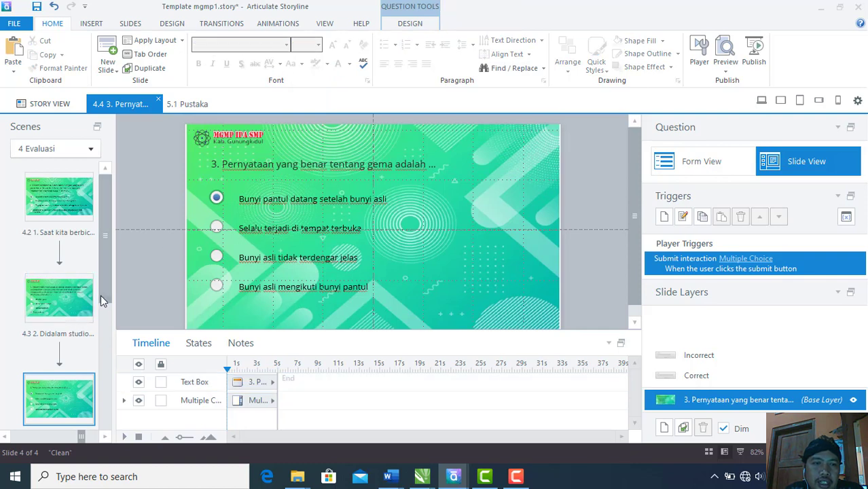
Insert a Graded Result Slide after question 3 in the Evaluasi scene
scroll(101, 295, down, 2)
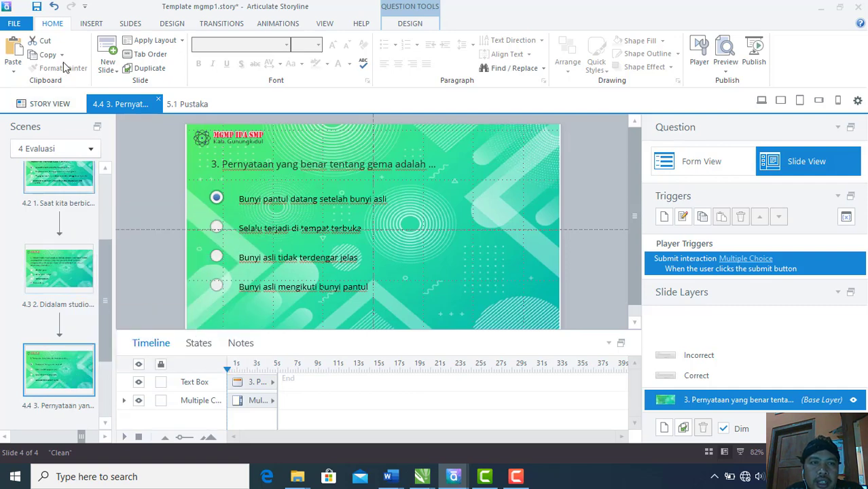
click(132, 25)
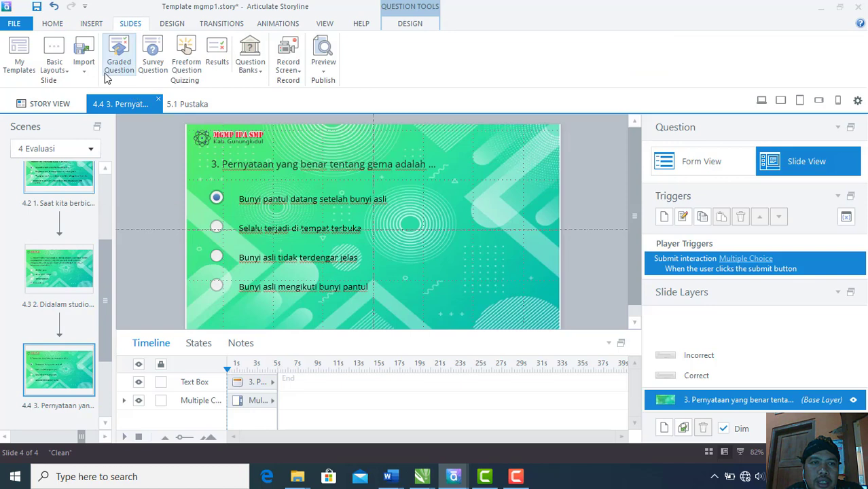
click(217, 54)
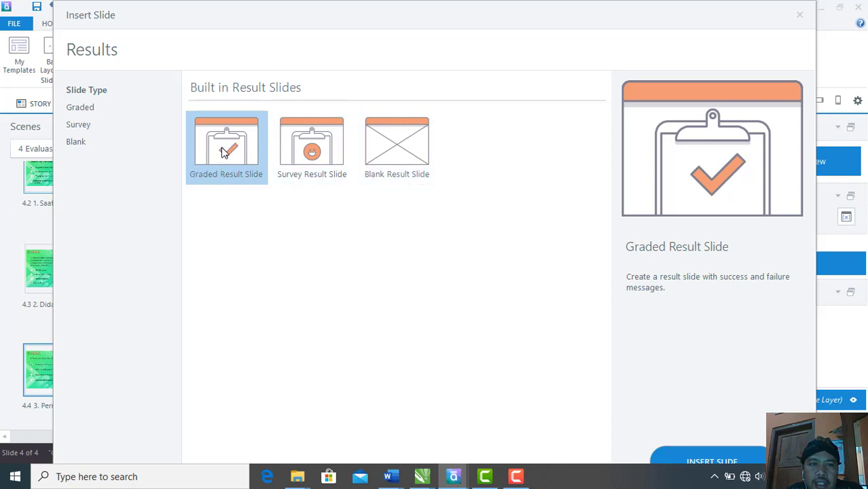
click(680, 458)
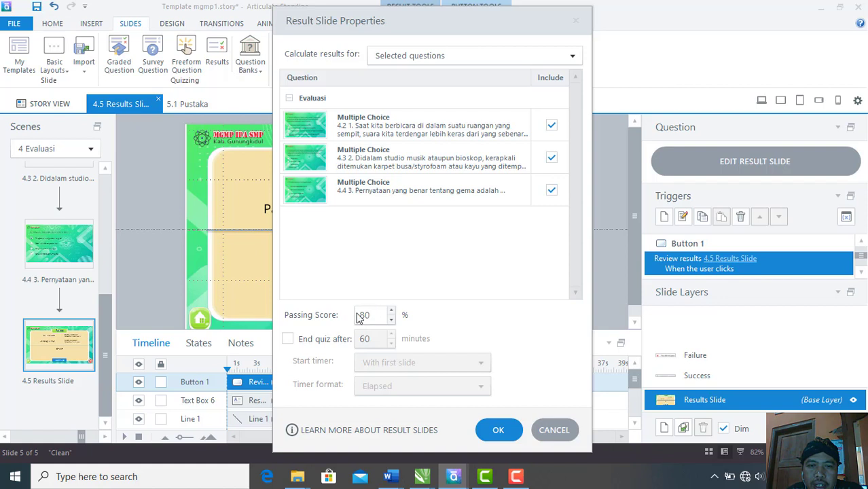
Set the result slide's passing score to 70% with all three Evaluasi questions included
click(391, 320)
click(392, 320)
click(392, 320)
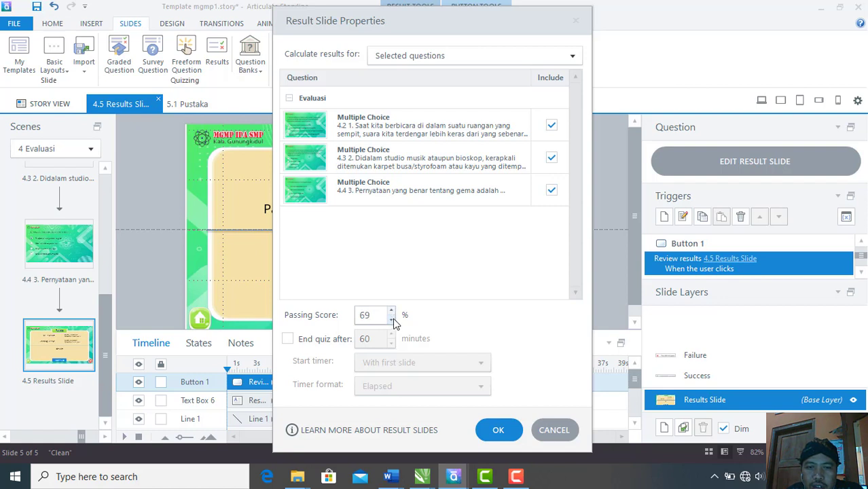
click(393, 319)
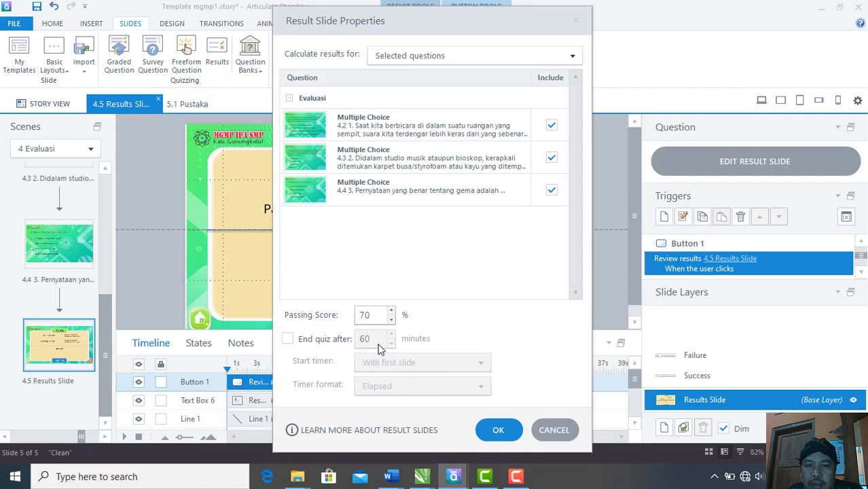
click(489, 428)
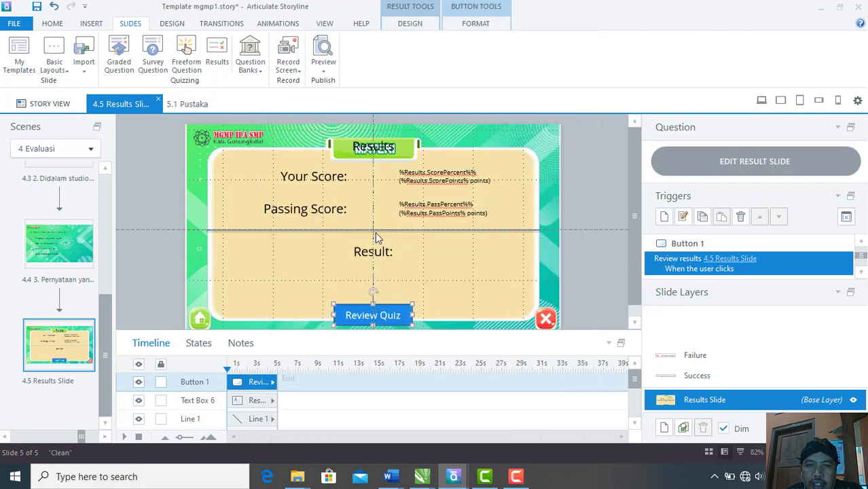
Try moving the Results title away from the MATERI banner to the beige panel's upper-left area and back
click(296, 179)
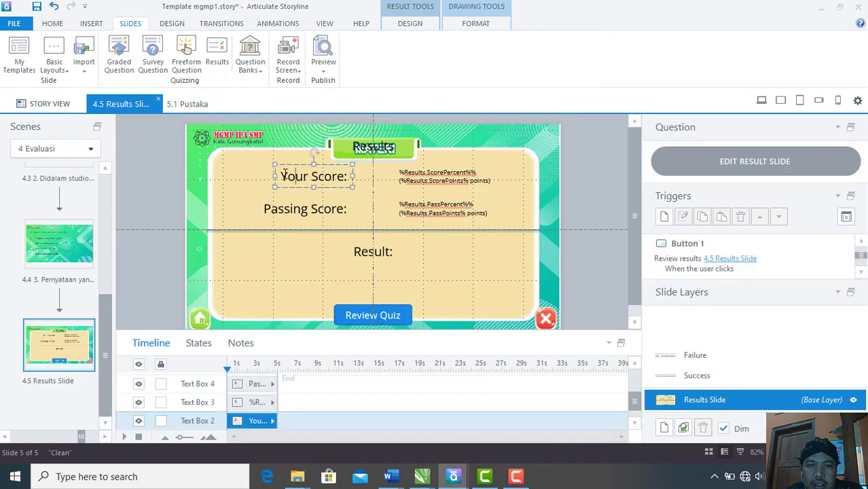
drag(282, 176, 345, 176)
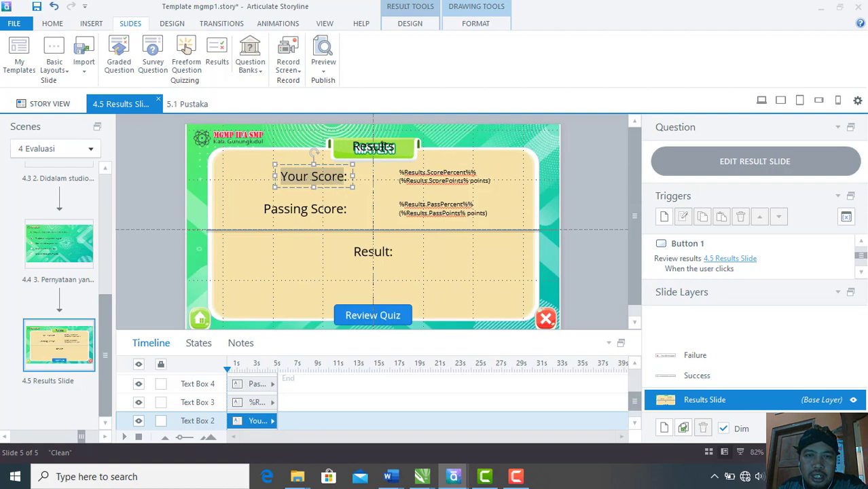
click(383, 145)
drag(375, 145, 265, 156)
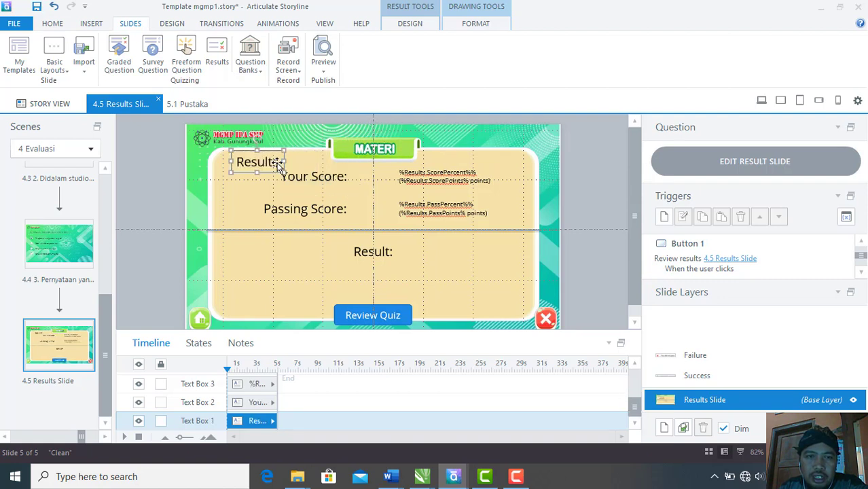
click(278, 165)
click(267, 159)
drag(272, 153, 383, 139)
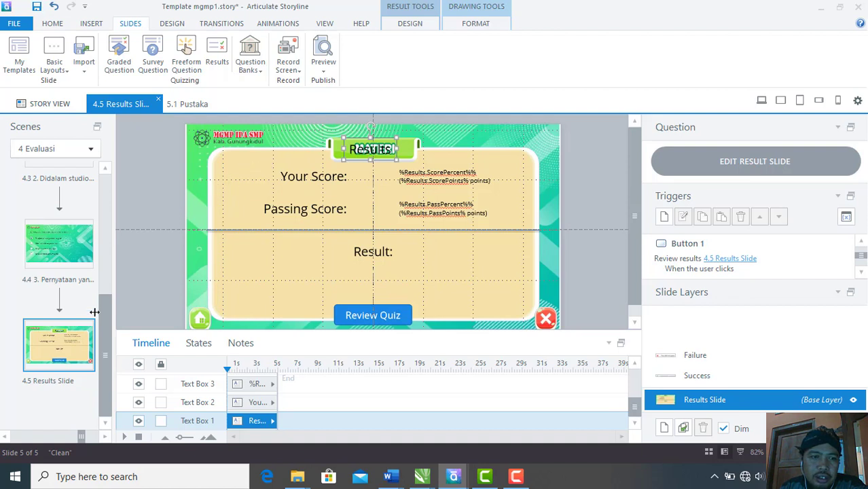
Try the menu utama layout on the results slide
right_click(20, 347)
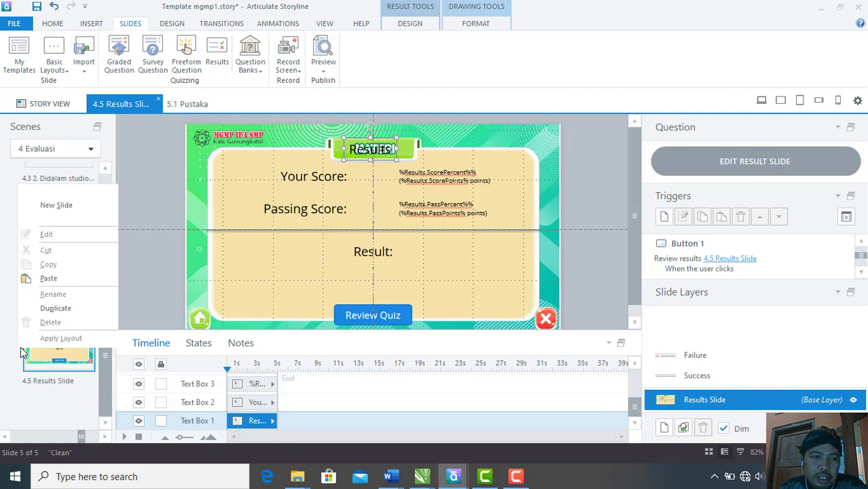
click(31, 391)
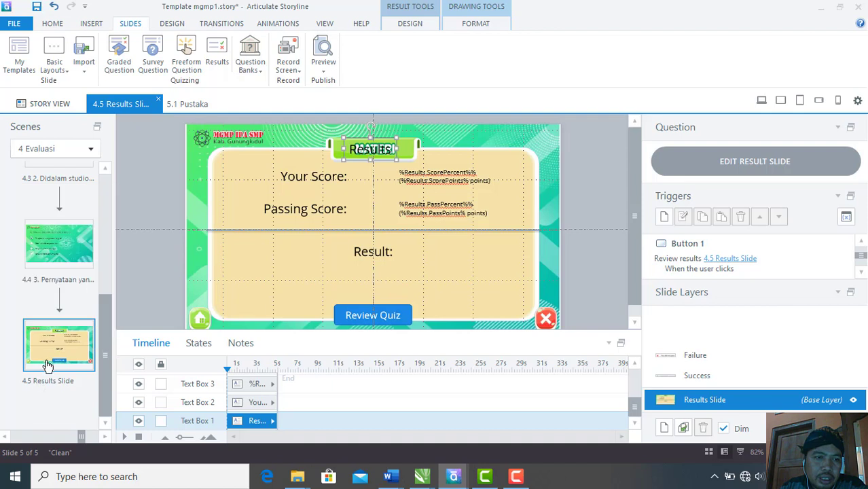
right_click(48, 364)
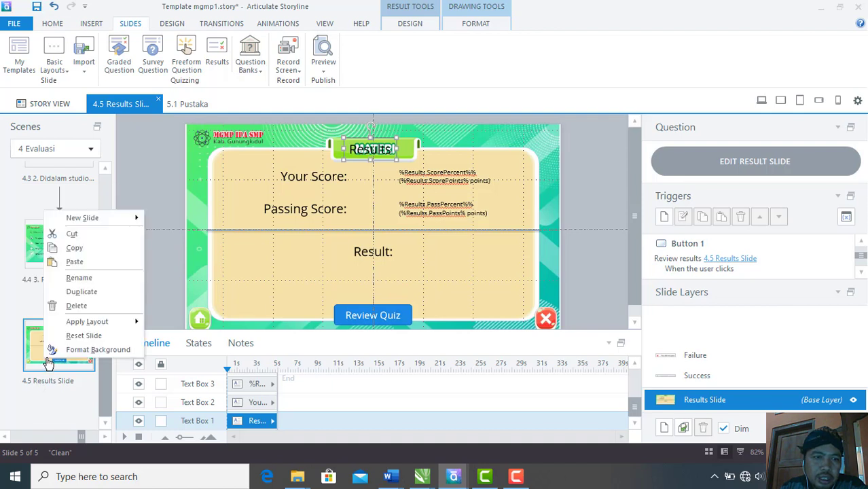
mouse_move(122, 320)
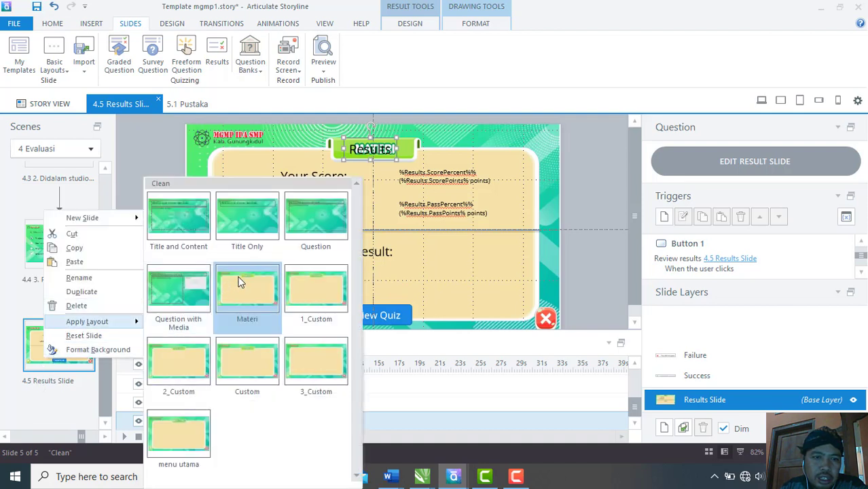
click(190, 439)
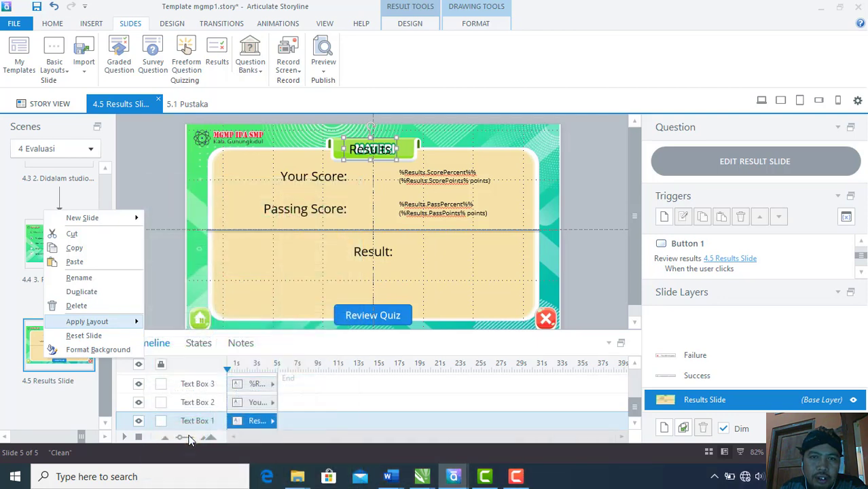
Apply the 3_Custom layout to results slide 4.5
right_click(81, 361)
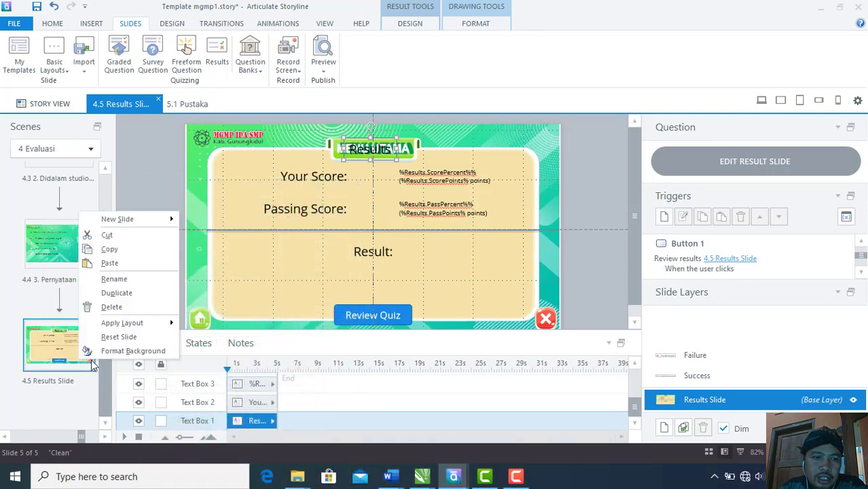
mouse_move(136, 323)
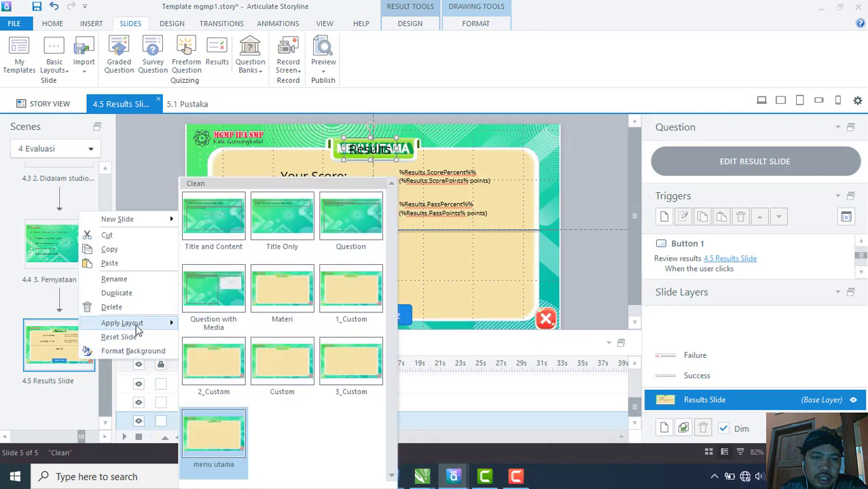
click(342, 354)
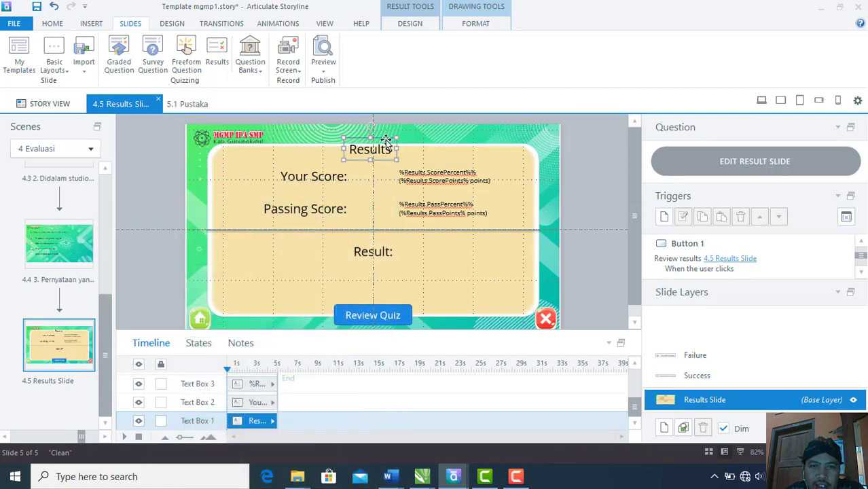
Move the Results title slightly down and the Review Quiz button slightly up so both sit inside the beige panel
drag(386, 140, 386, 152)
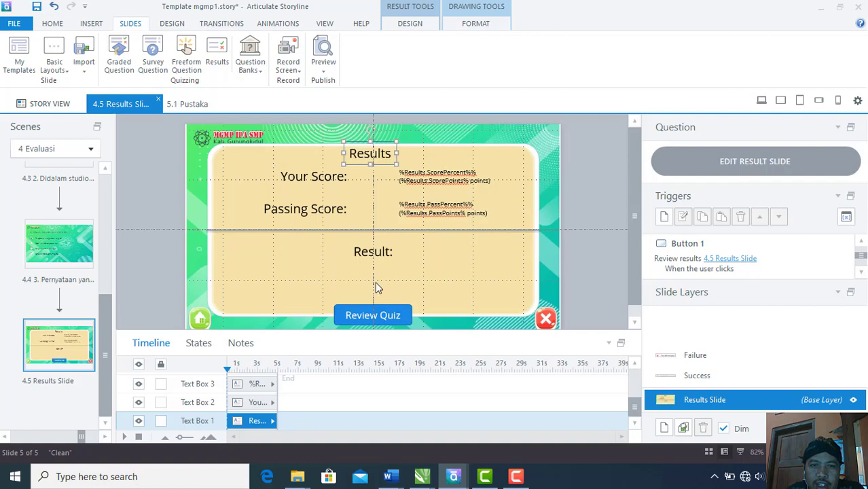
click(380, 306)
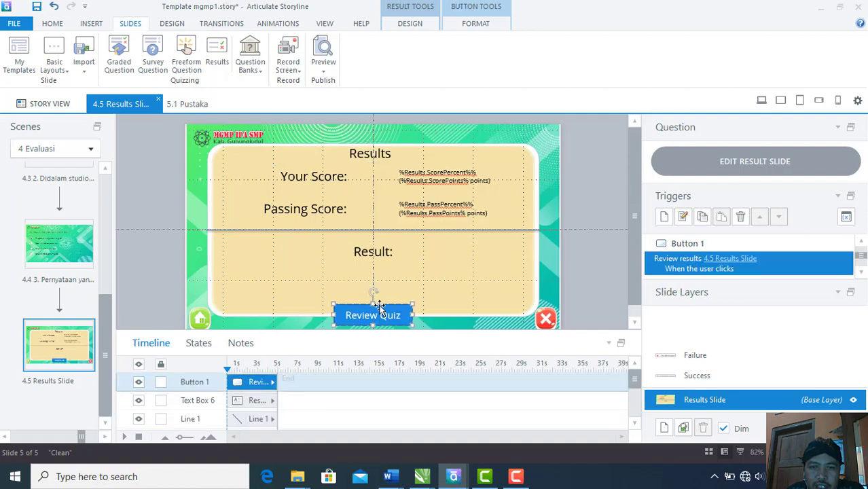
drag(380, 307, 381, 295)
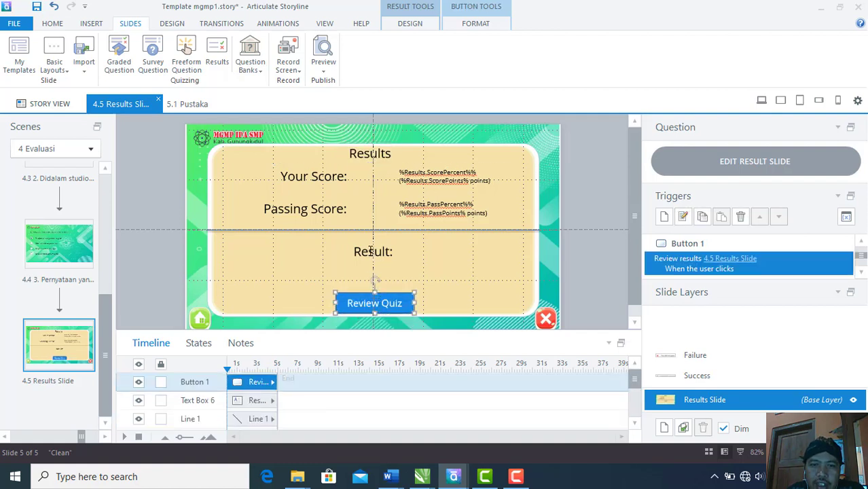
Try replacing the "Your Score" label with "Nilai" and undo the text change
click(340, 176)
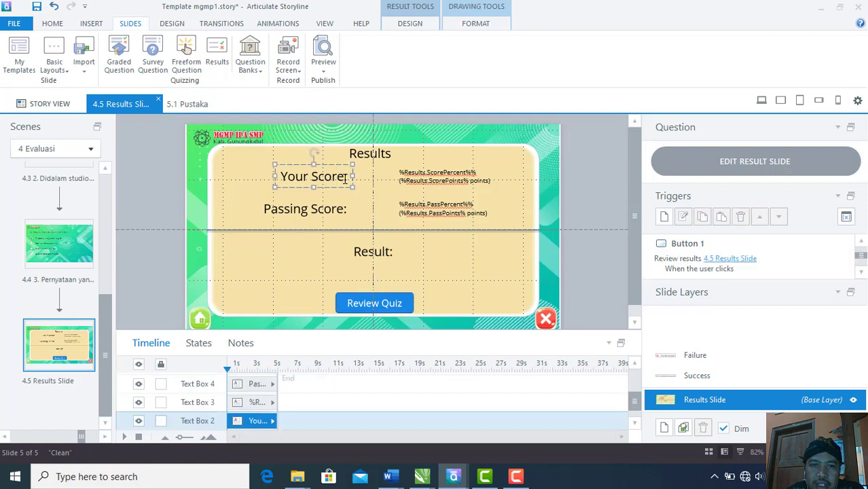
drag(345, 179, 281, 178)
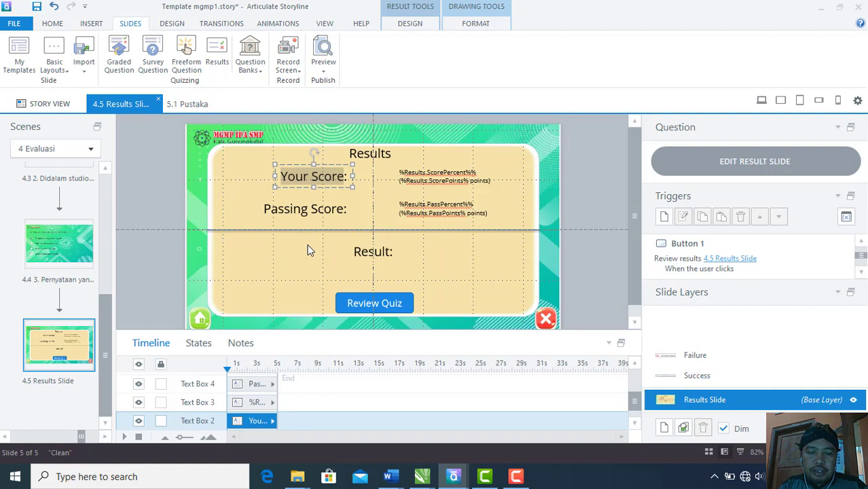
text(Nil:)
text(ai :)
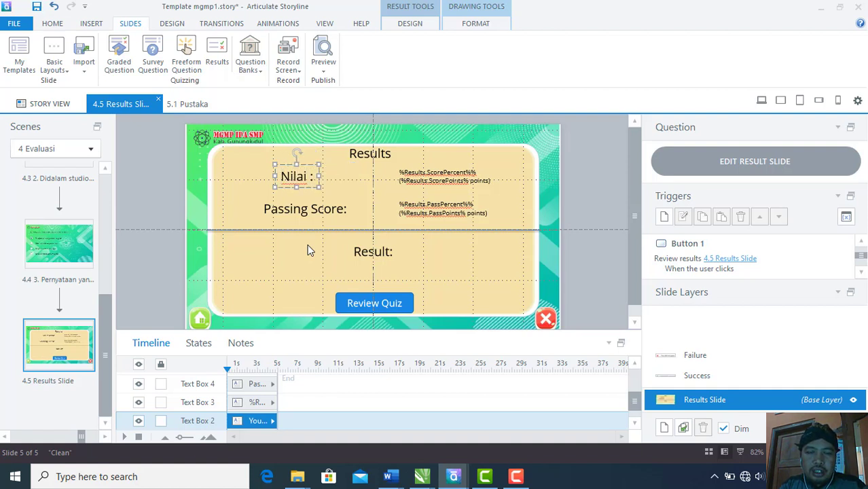
key(BackSpace)
key(BackSpace)
key(BackSpace)
key(BackSpace)
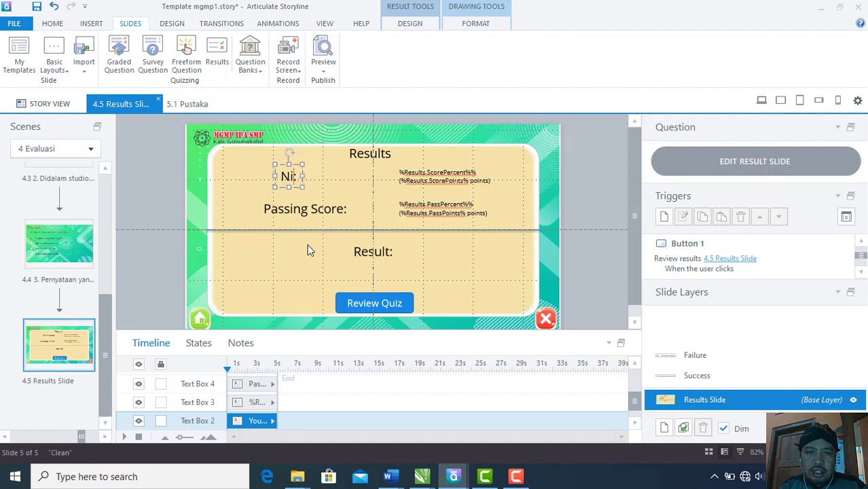
key(BackSpace)
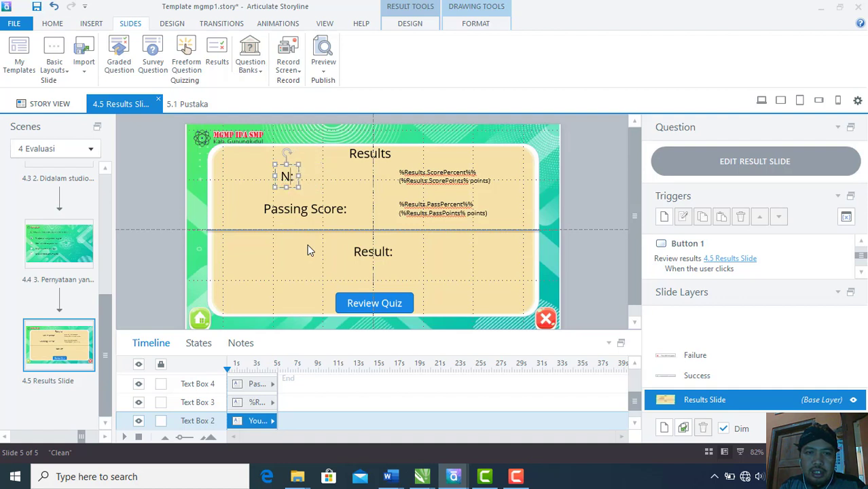
key(BackSpace)
text(Nilai)
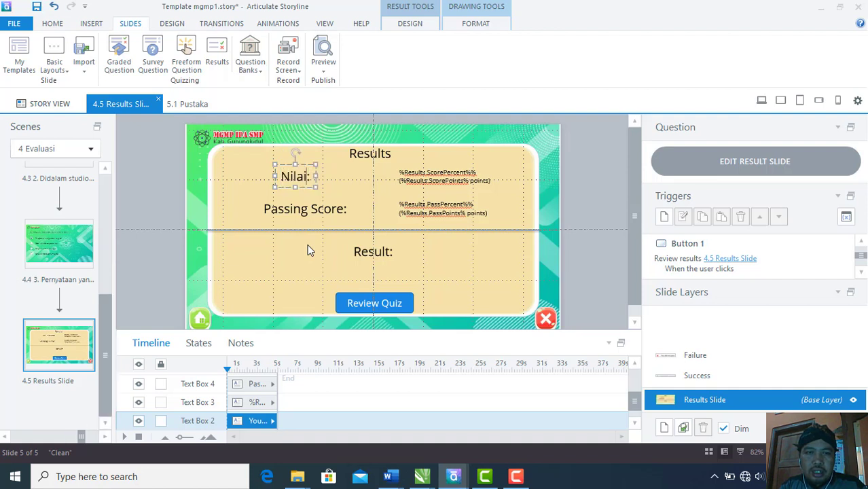
key(ctrl+z)
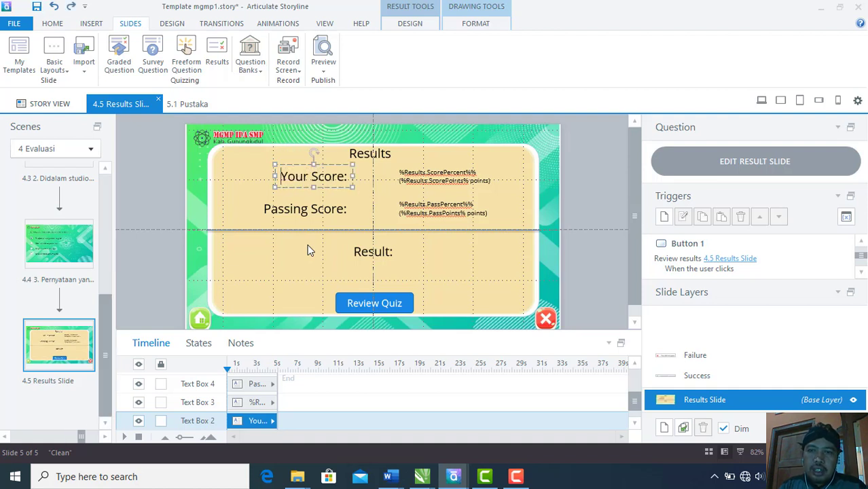
click(597, 203)
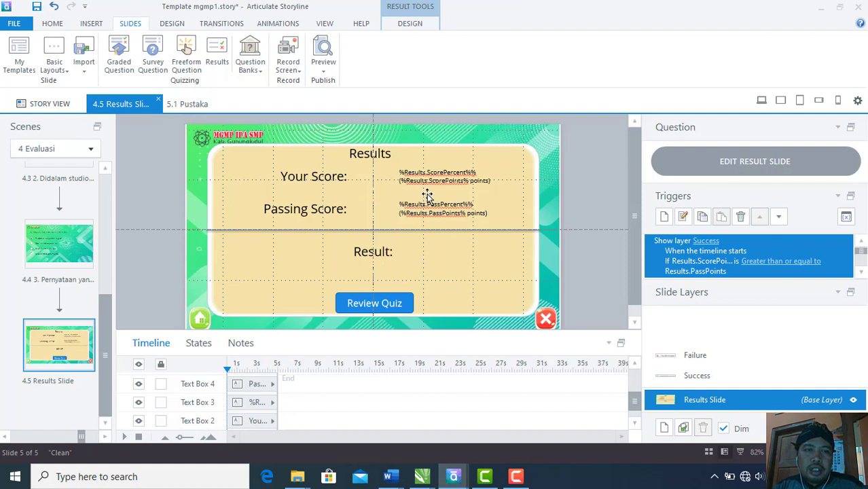
Return from the results slide to the Evaluasi scene's instruction slide 4.1
drag(108, 320, 124, 201)
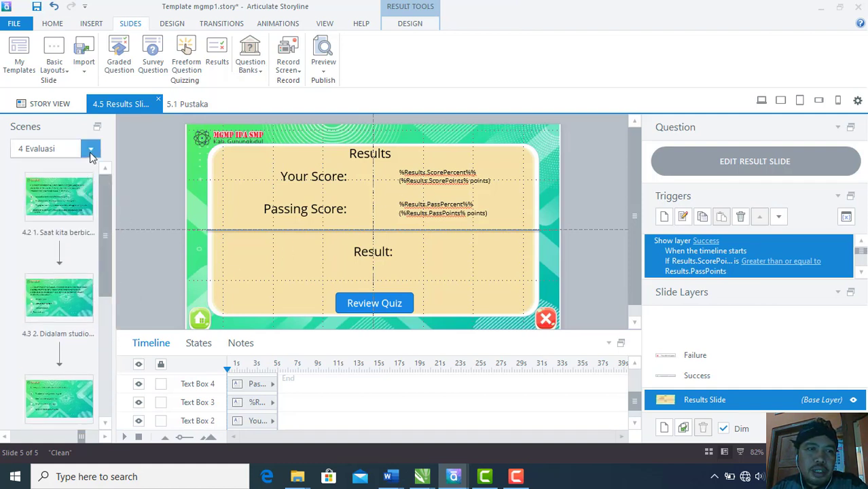
click(90, 148)
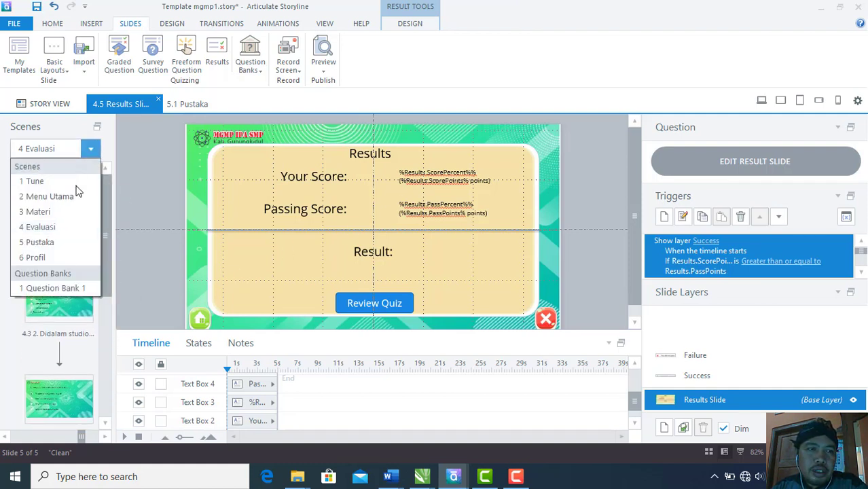
click(64, 227)
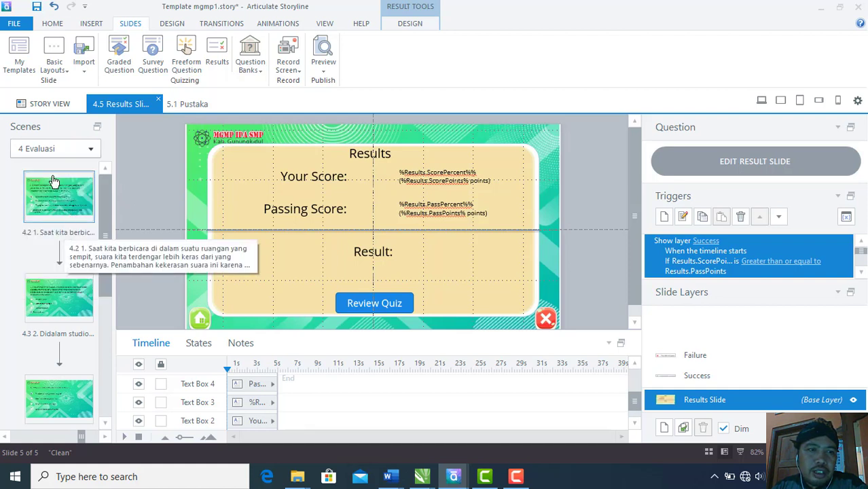
click(70, 153)
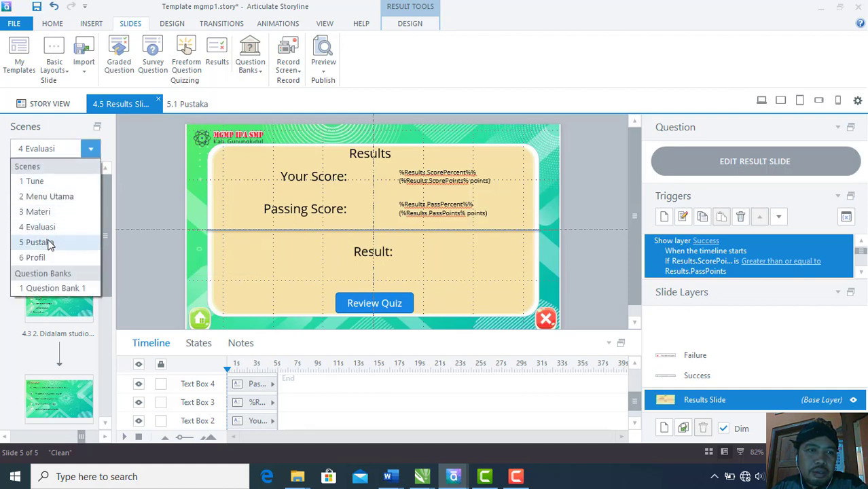
click(49, 243)
click(81, 151)
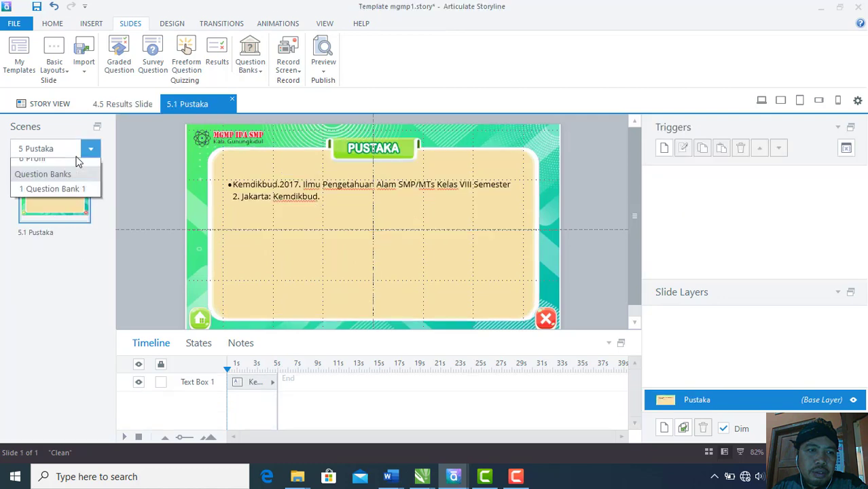
click(71, 228)
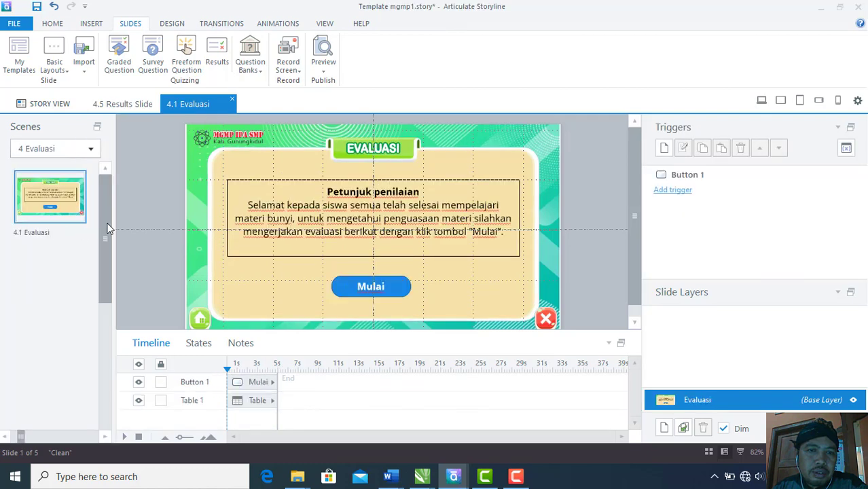
Add a trigger to the Mulai button that jumps to question slide 4.2 when the user clicks it
click(393, 286)
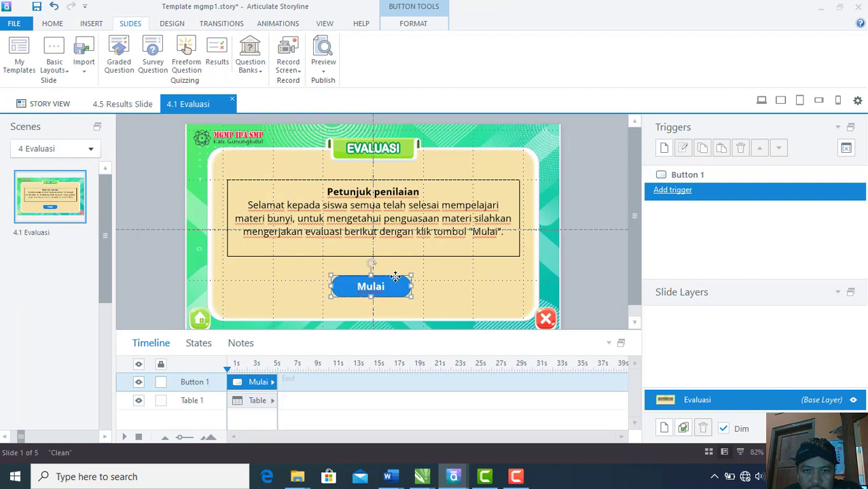
click(678, 192)
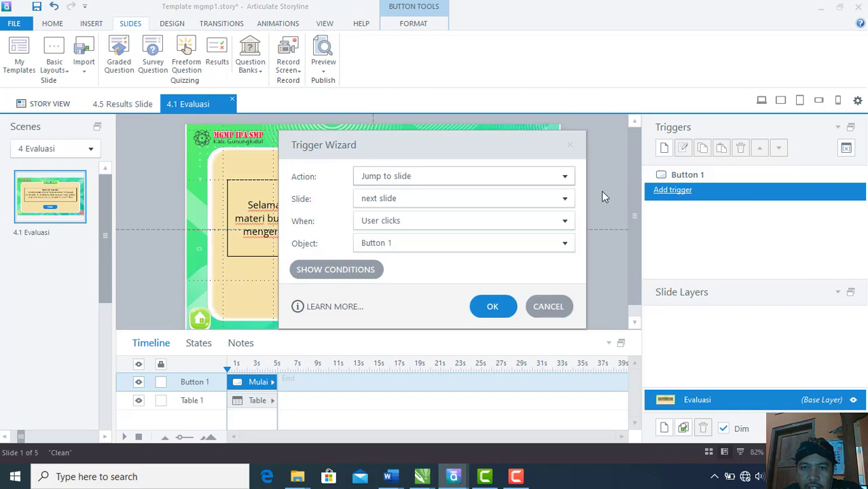
click(565, 198)
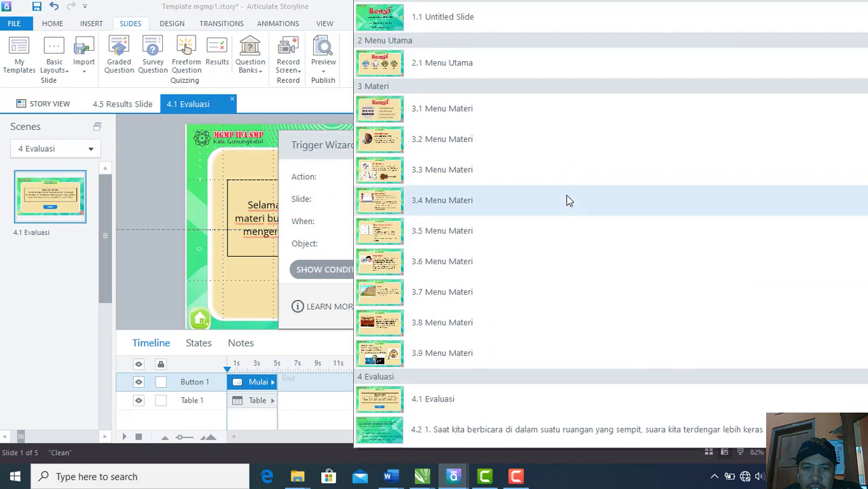
scroll(452, 400, down, 1)
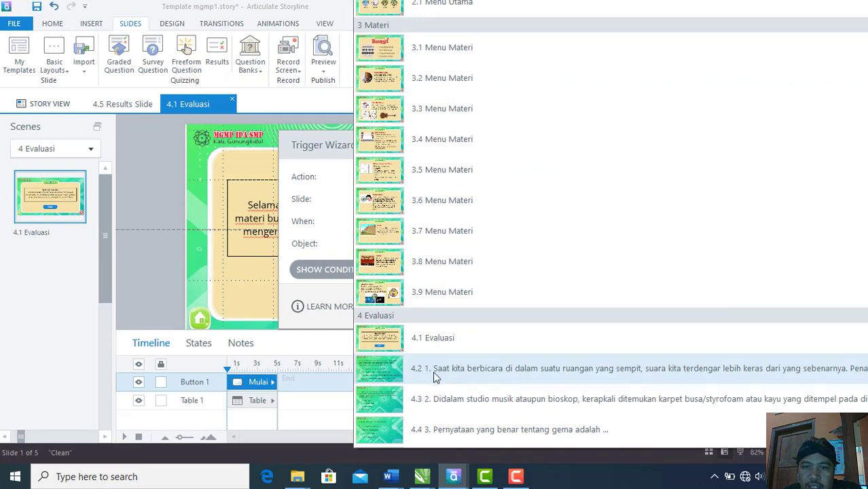
click(435, 373)
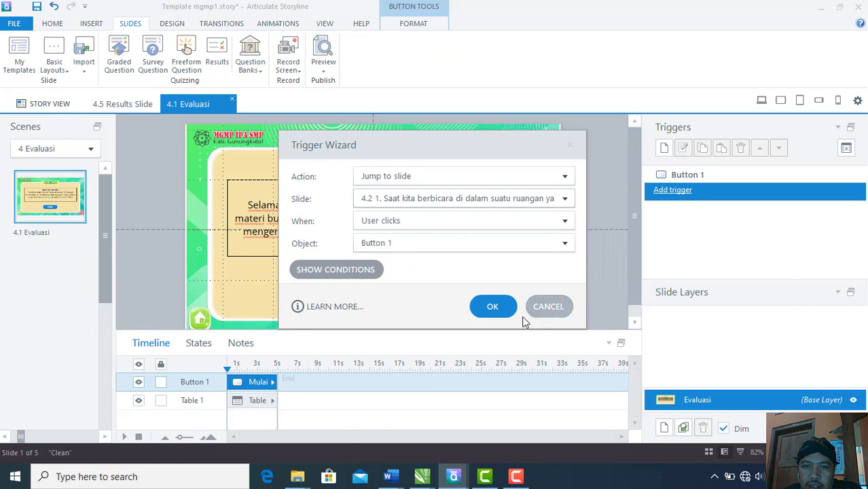
click(493, 306)
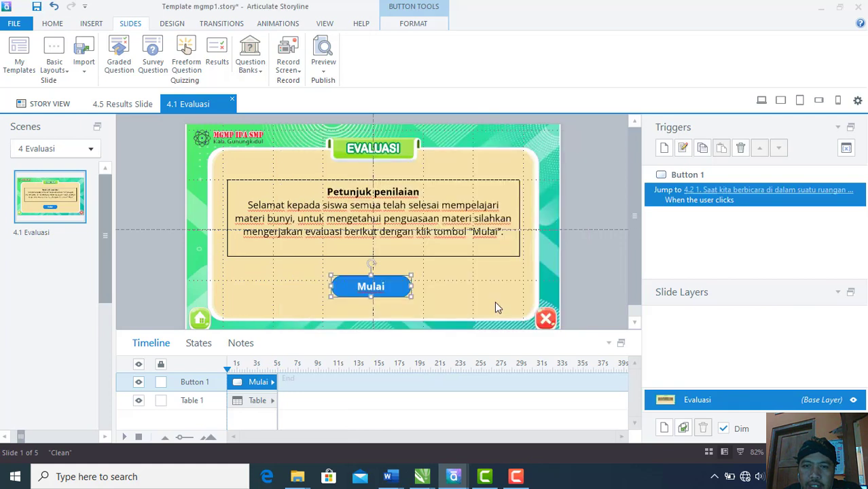
click(133, 181)
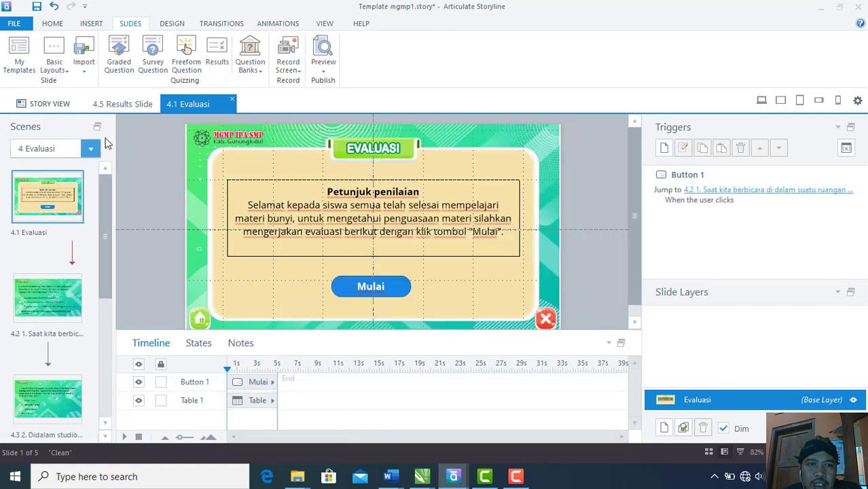
Preview the project and go from the title slide through the main menu to Evaluasi, starting the quiz with Mulai
click(323, 52)
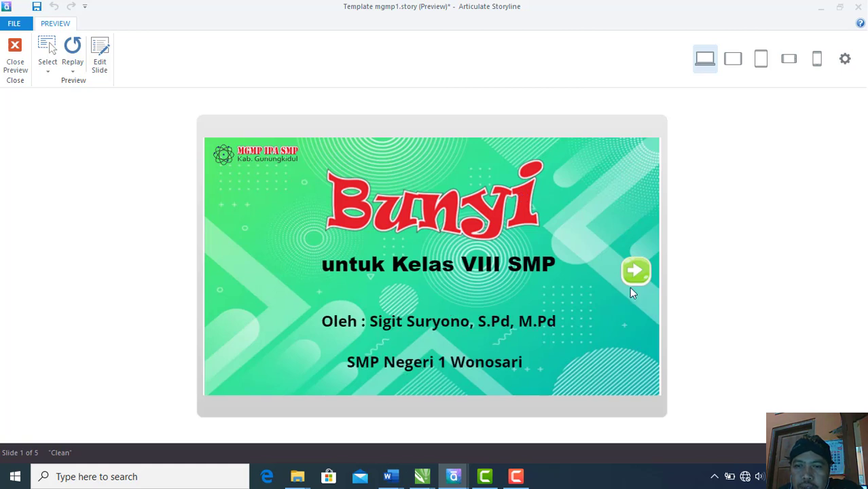
click(632, 278)
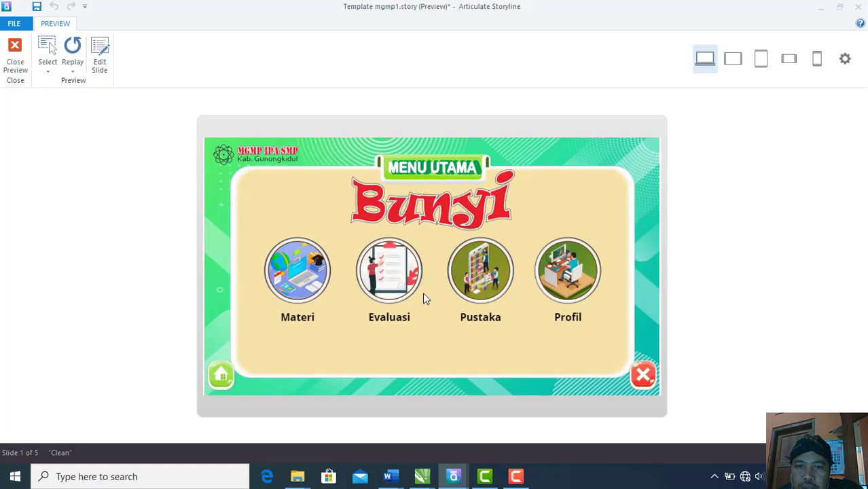
click(391, 274)
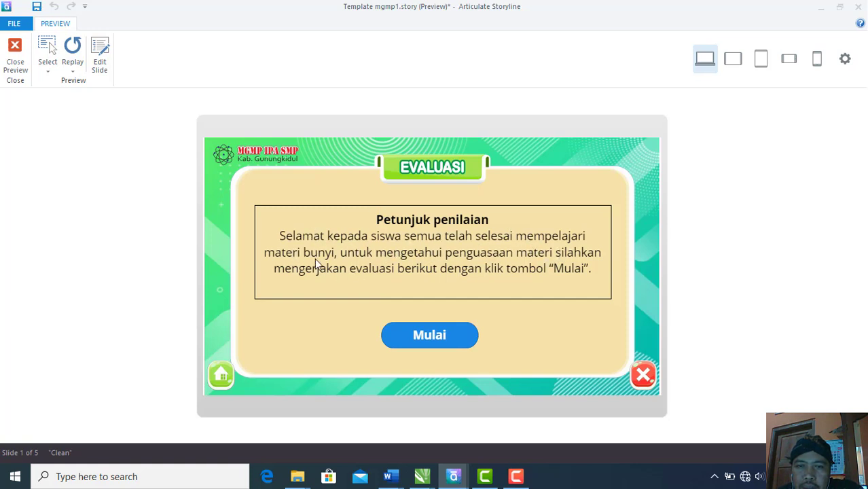
click(427, 338)
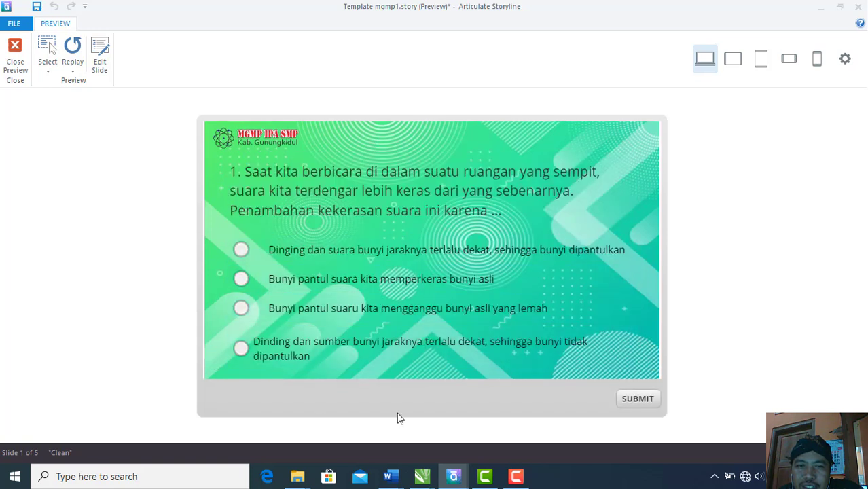
In the preview, submit the first option for question 1 and "Meredam bunyi" for question 2, continuing past each feedback message
click(239, 251)
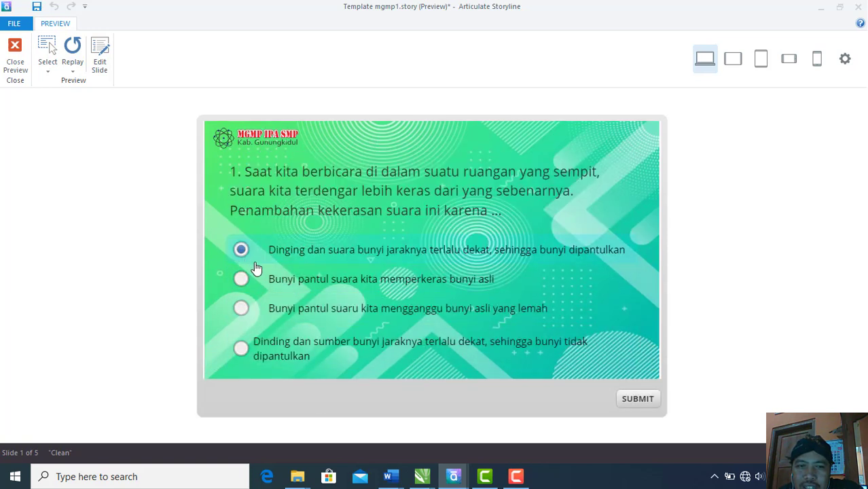
click(638, 401)
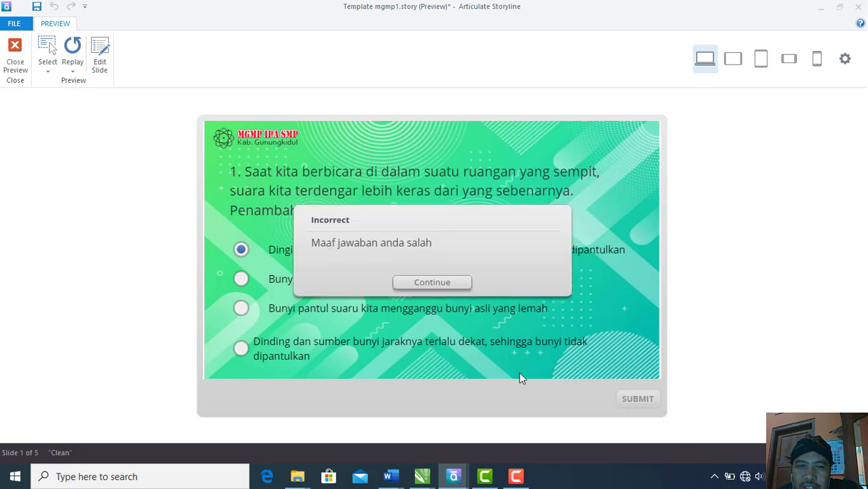
click(434, 282)
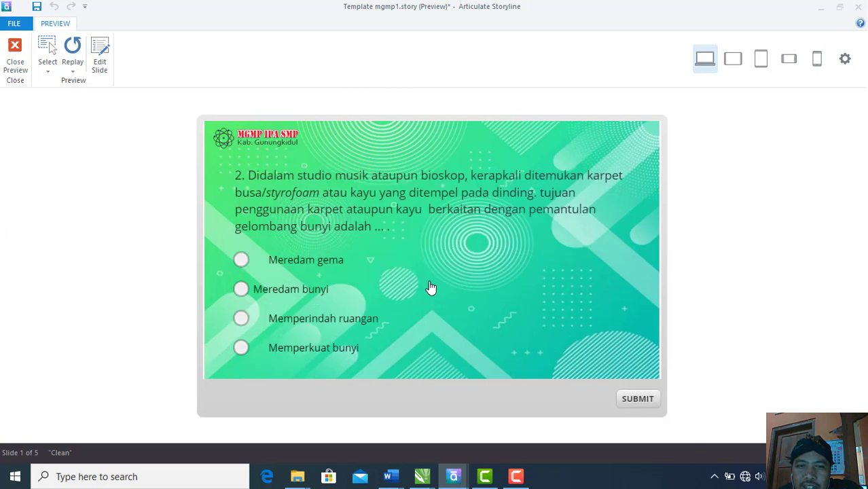
click(241, 290)
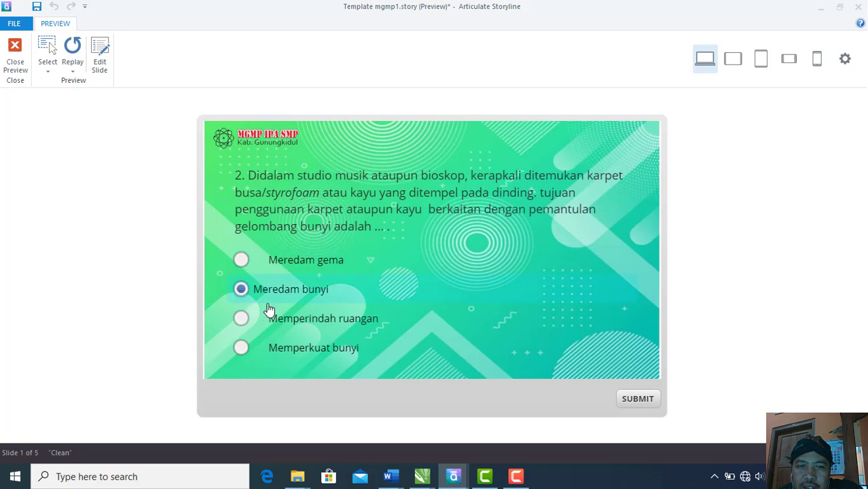
click(639, 402)
click(431, 282)
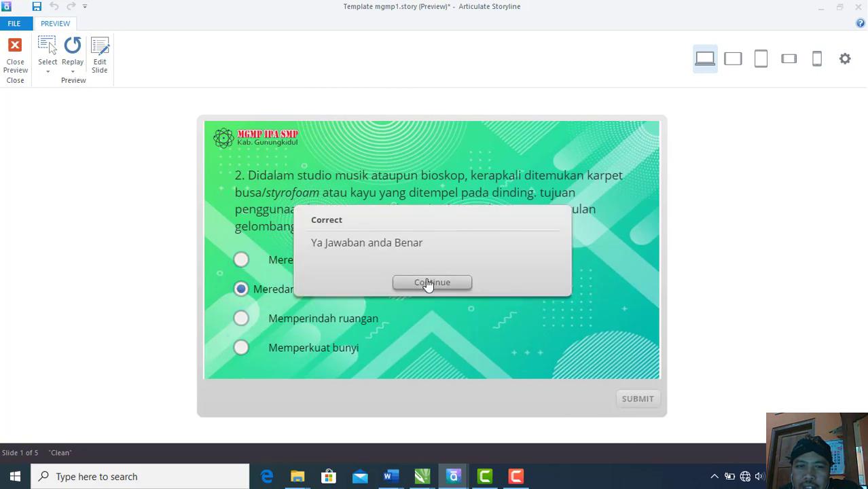
Submit "Bunyi pantul datang setelah bunyi asli" for question 3, continue to the results slide and exit the preview from there
click(241, 282)
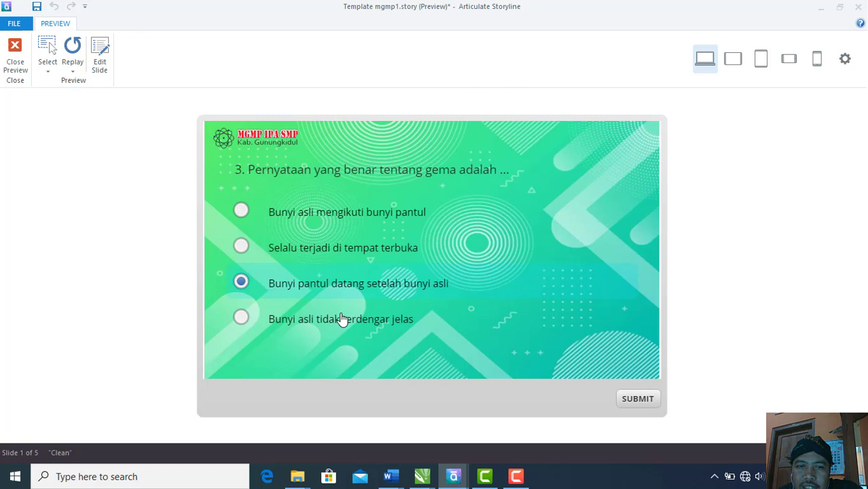
click(639, 407)
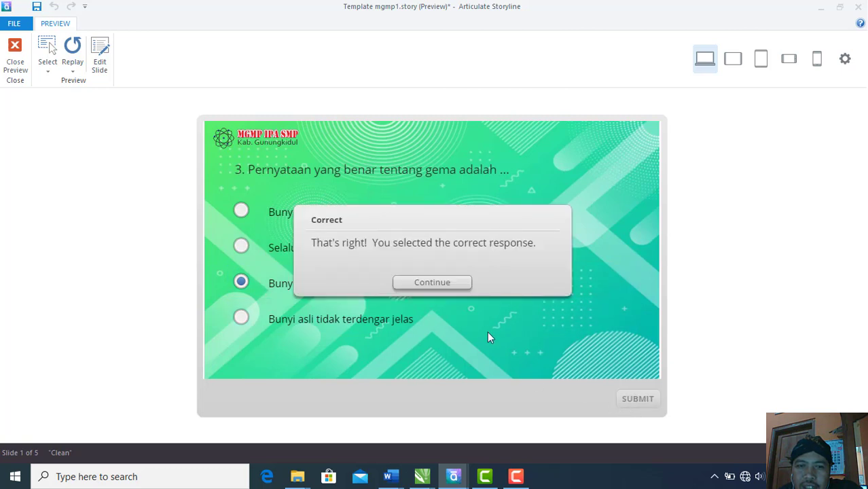
click(435, 283)
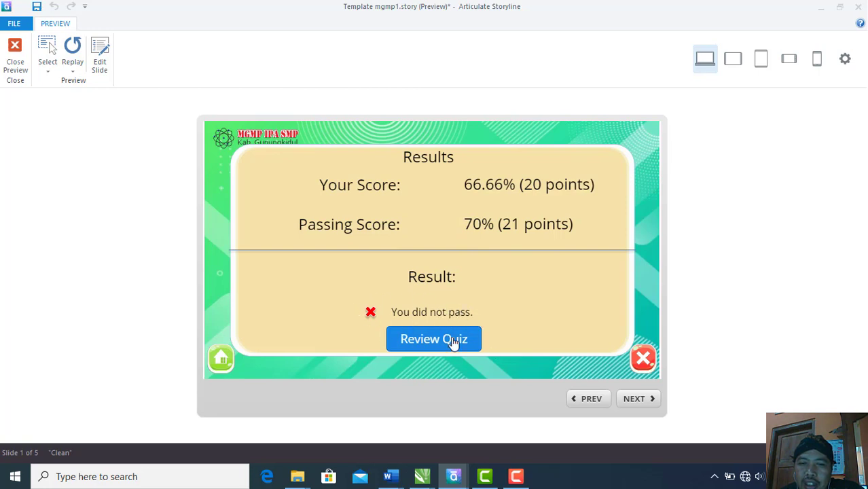
click(644, 360)
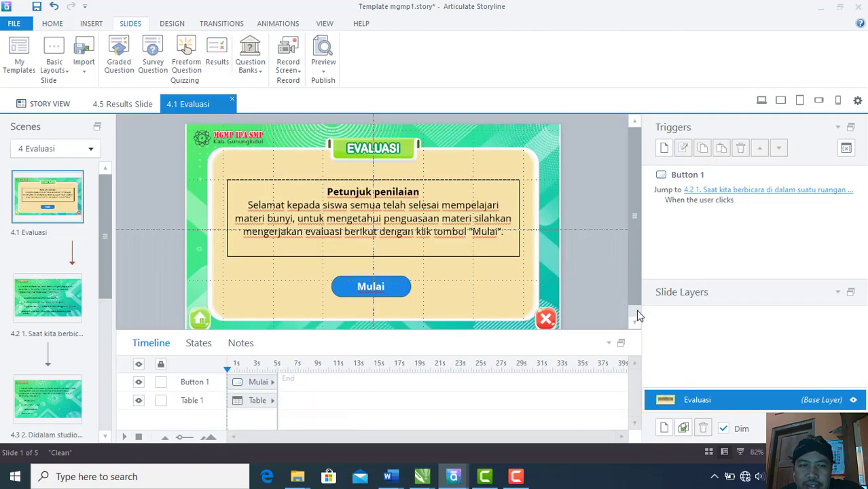
Open the Tune scene's title slide and switch to Story View to look over the project's scene structure
scroll(635, 314, down, 1)
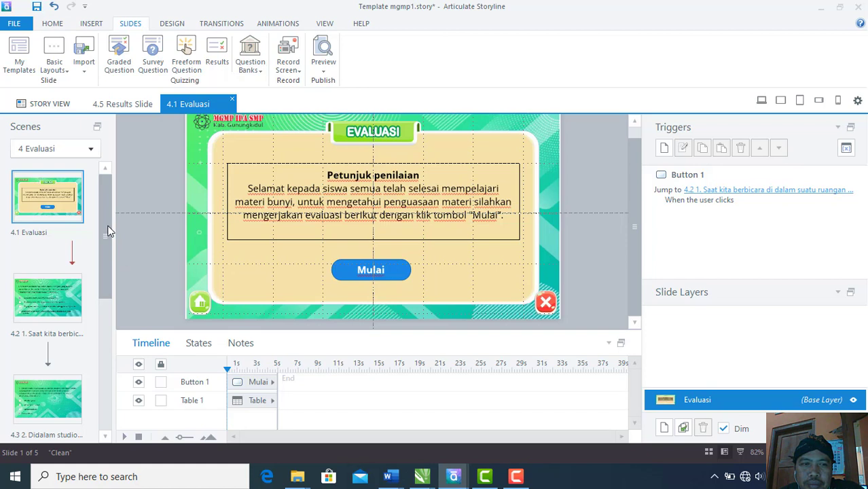
drag(108, 231, 115, 212)
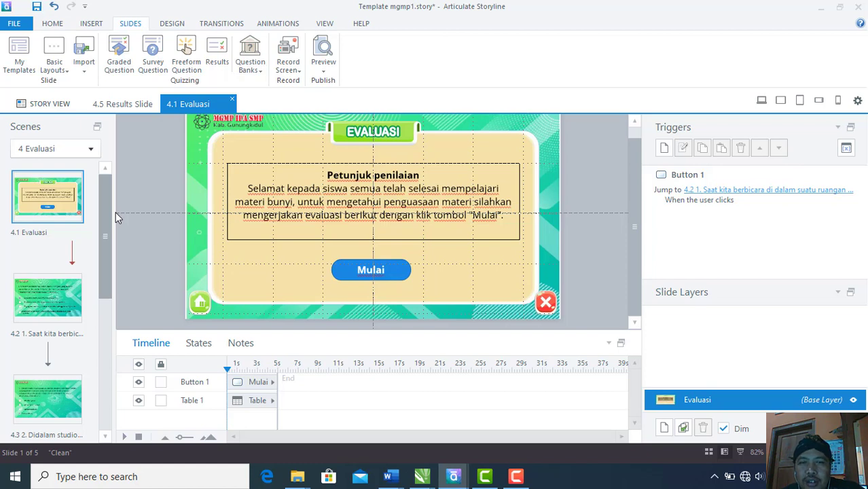
click(90, 150)
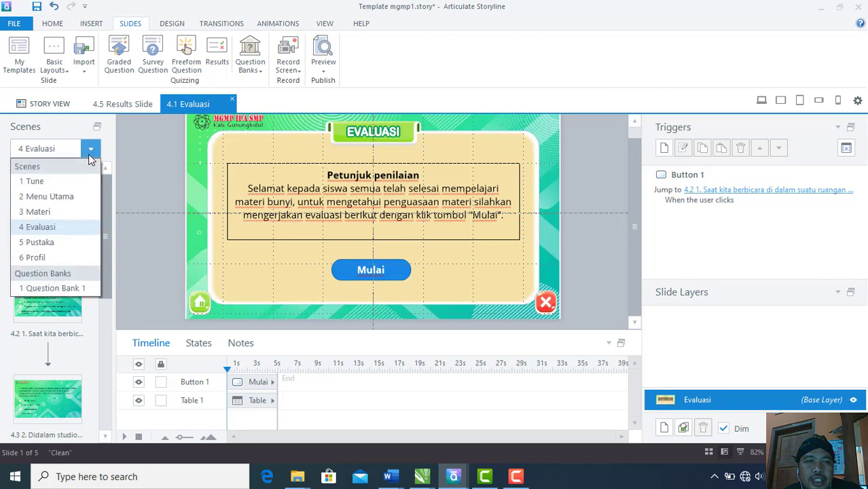
click(58, 182)
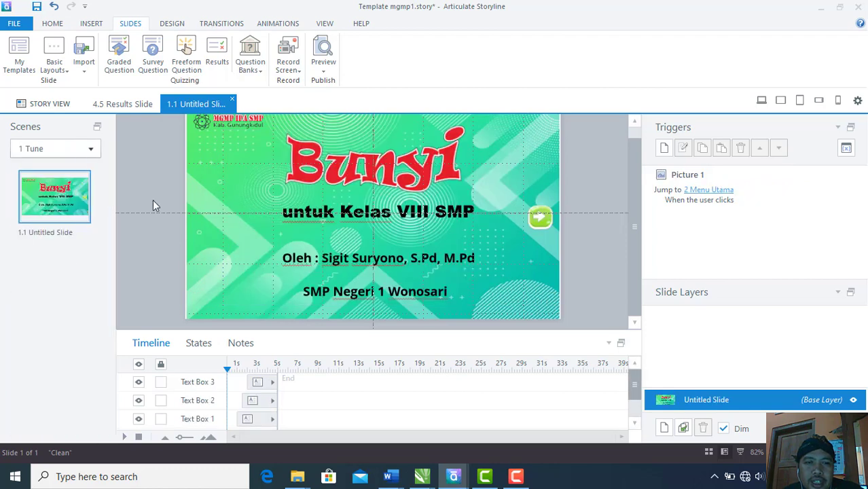
click(58, 107)
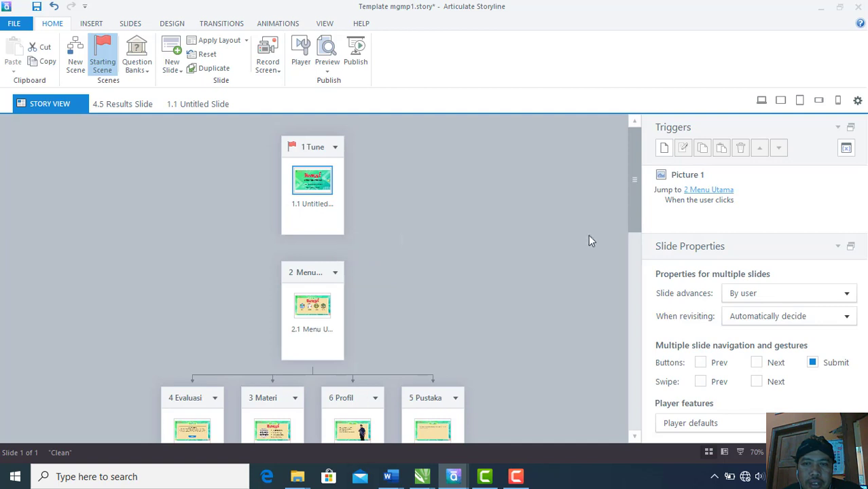
drag(634, 180, 577, 210)
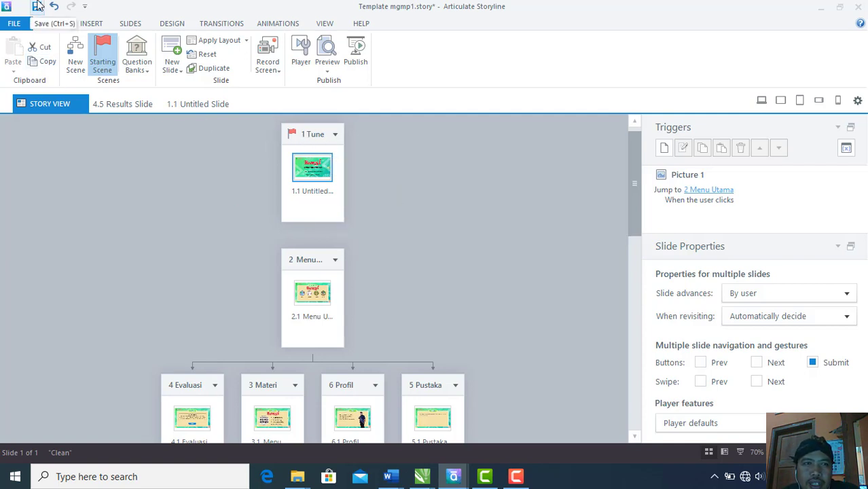
Save a copy of the project as "Media Bunyi latihan 1" in the !Articulate storyline folder
click(26, 24)
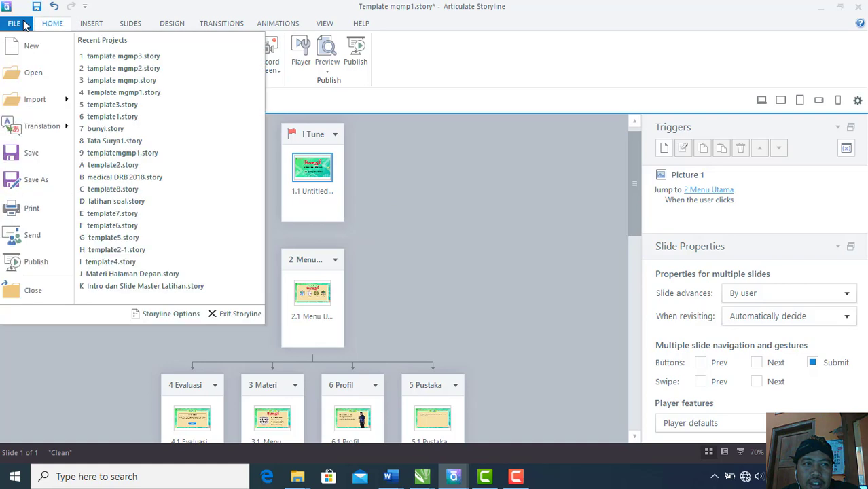
click(33, 178)
click(221, 248)
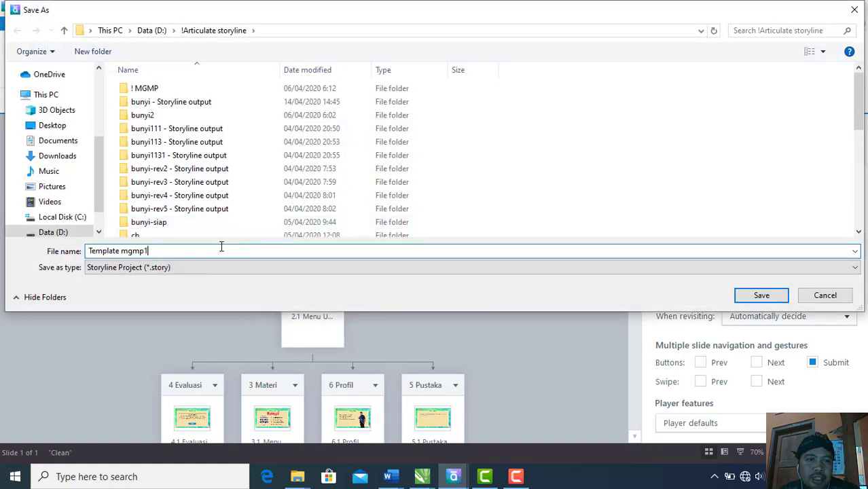
drag(222, 246, 53, 235)
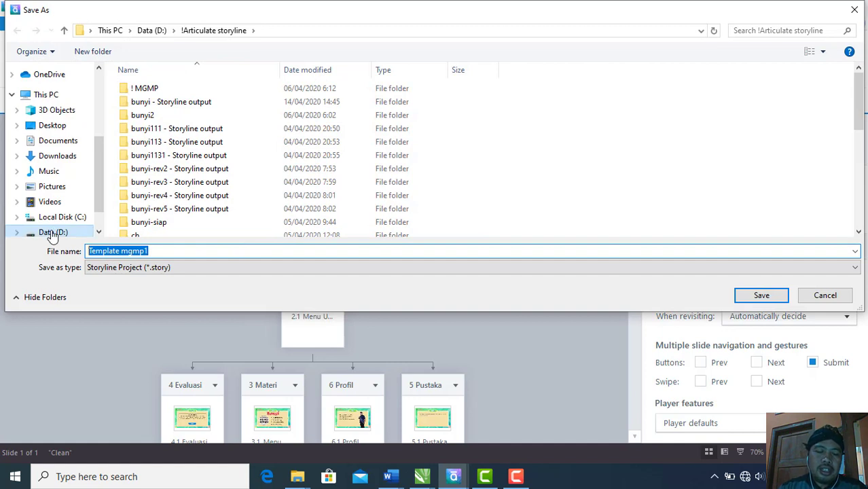
text(l)
key(BackSpace)
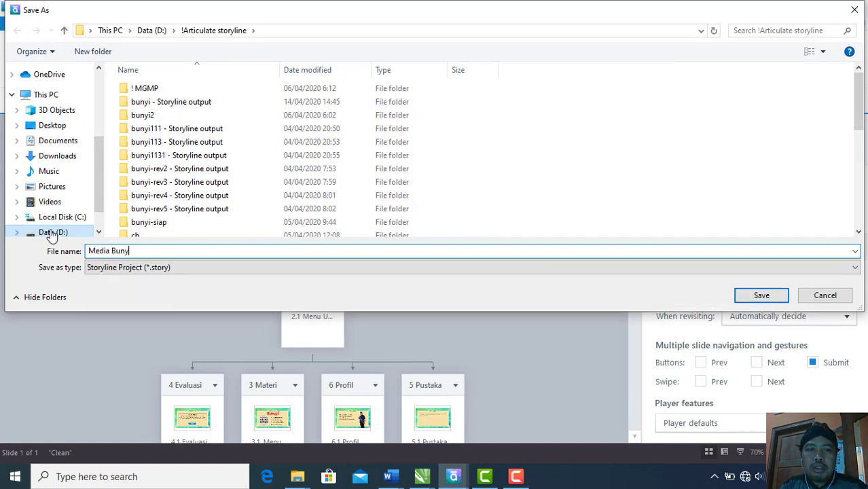
text(Media Bunyi latihan 1)
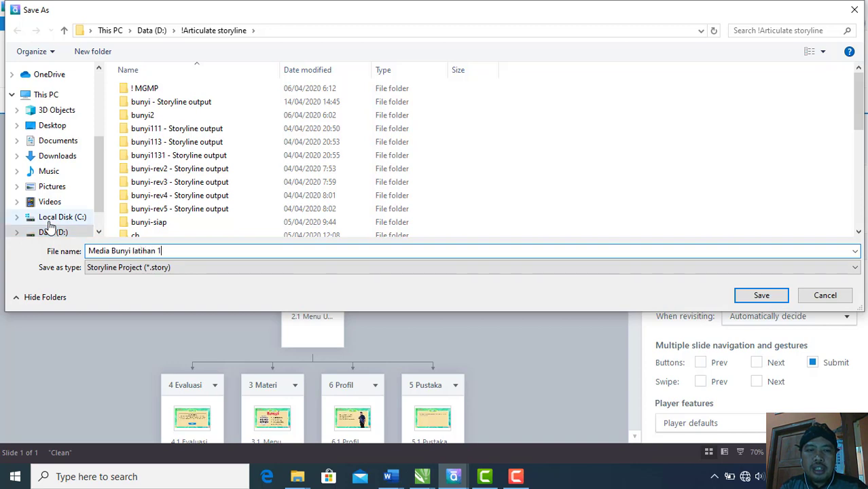
key(Return)
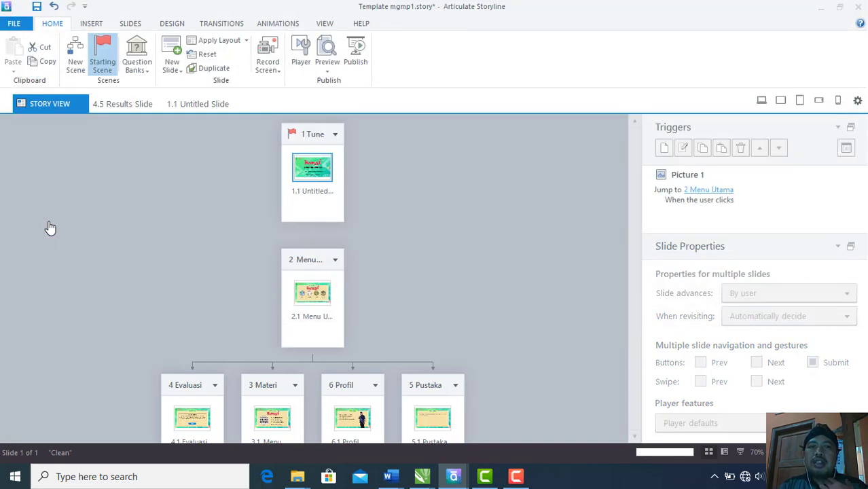